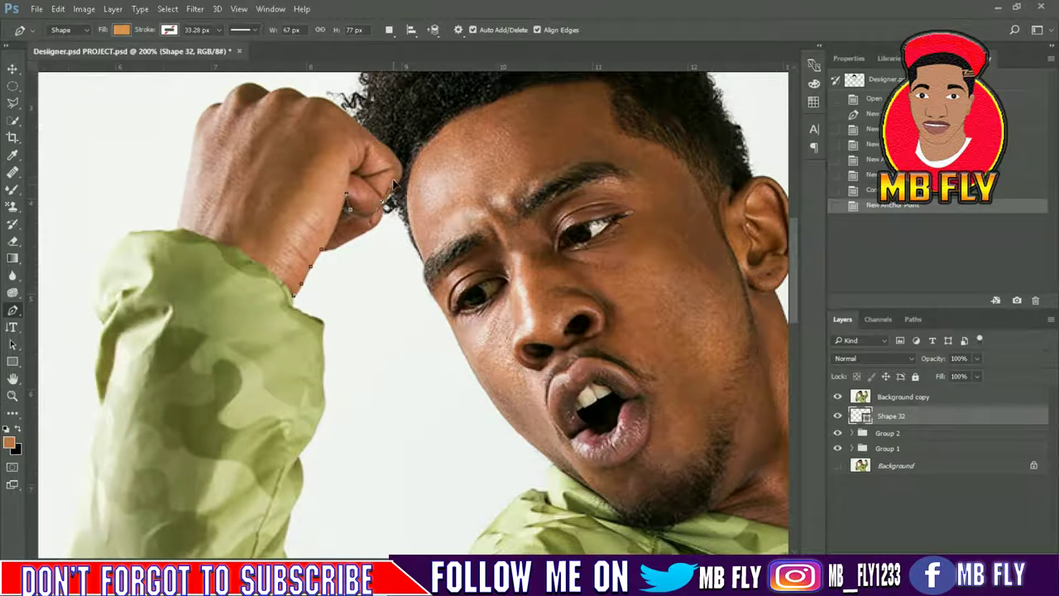
Begin the forehead fist's outline with anchors around the knuckle and across its top
{"action": "left_click", "coordinate": [396, 181]}
{"action": "left_click_drag", "start_coordinate": [400, 184], "coordinate": [402, 177]}
{"action": "left_click", "coordinate": [405, 181]}
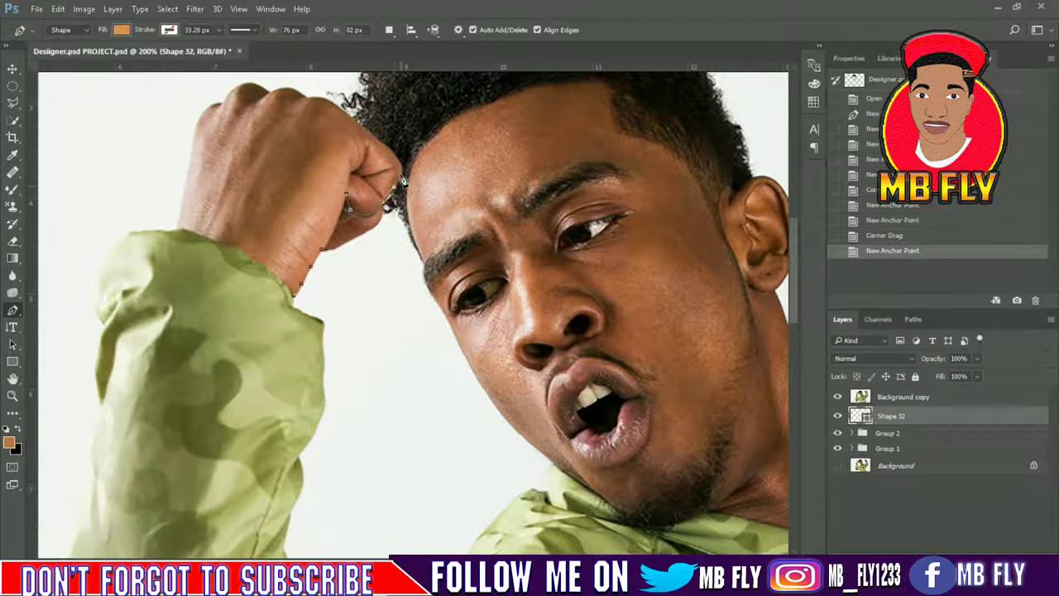
{"action": "left_click", "coordinate": [401, 179]}
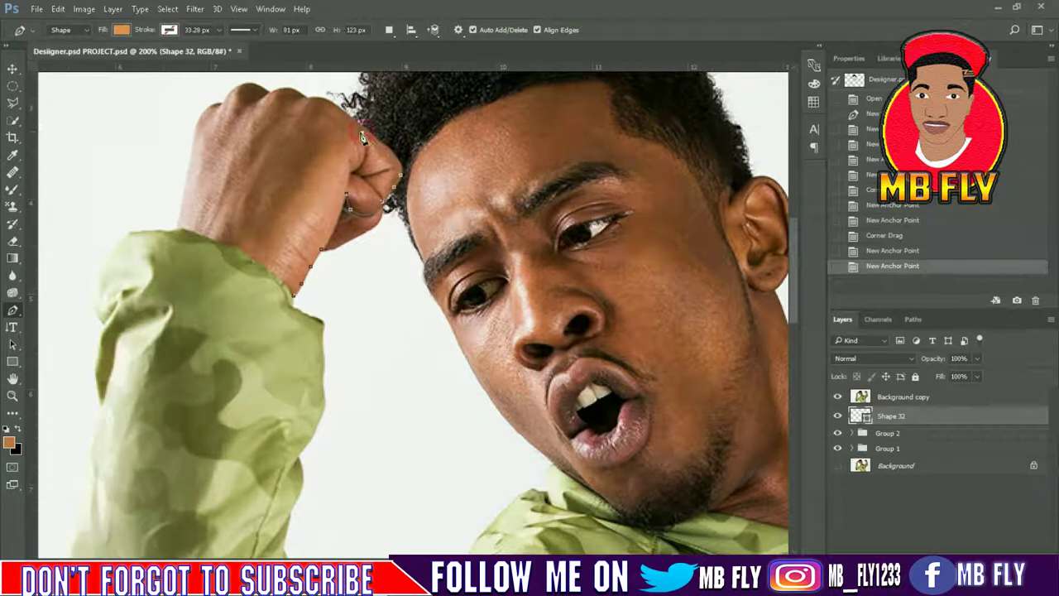
{"action": "left_click", "coordinate": [364, 137]}
{"action": "left_click", "coordinate": [1037, 301]}
{"action": "left_click", "coordinate": [350, 118]}
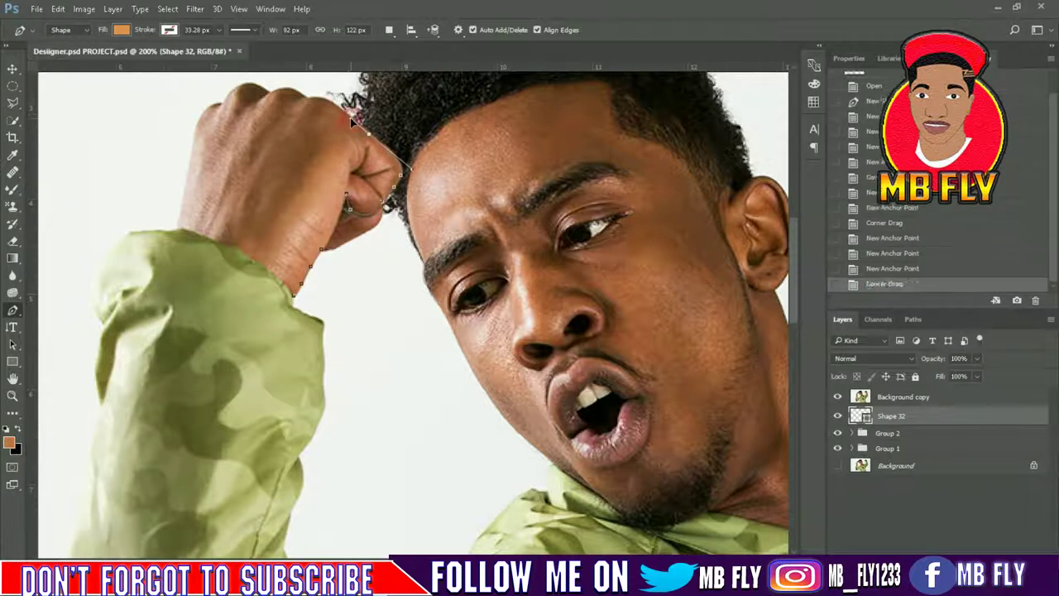
{"action": "left_click", "coordinate": [302, 100]}
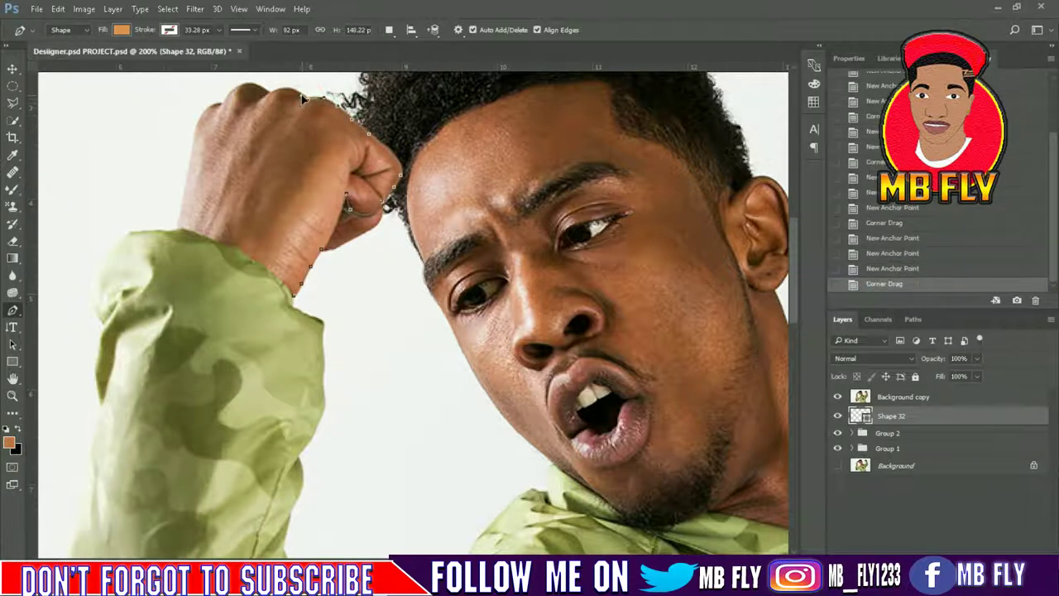
{"action": "mouse_move", "coordinate": [269, 94]}
{"action": "left_mouse_down"}
{"action": "mouse_move", "coordinate": [207, 139]}
{"action": "mouse_move", "coordinate": [185, 178]}
{"action": "left_mouse_up"}
Trace the outline along the hand's left edge and over the top knuckle
{"action": "left_click", "coordinate": [188, 176]}
{"action": "left_click", "coordinate": [184, 197]}
{"action": "left_click", "coordinate": [181, 208]}
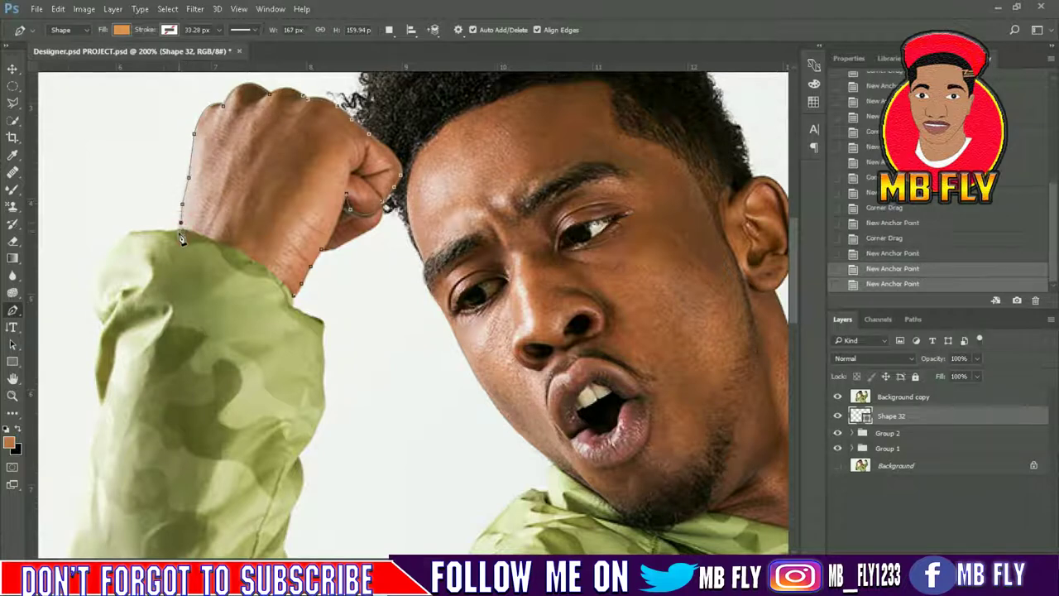
{"action": "left_click", "coordinate": [178, 223]}
{"action": "left_click", "coordinate": [177, 222]}
{"action": "left_click", "coordinate": [181, 202]}
{"action": "left_click", "coordinate": [186, 174]}
{"action": "left_click", "coordinate": [190, 142]}
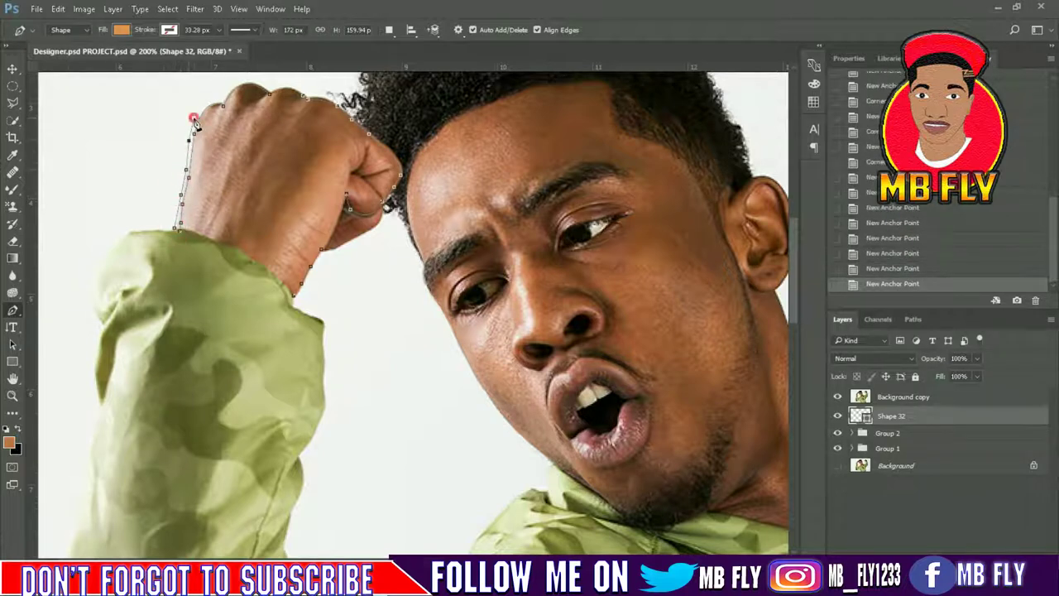
{"action": "left_click", "coordinate": [193, 119]}
{"action": "mouse_move", "coordinate": [222, 99]}
{"action": "left_mouse_down"}
{"action": "mouse_move", "coordinate": [246, 86]}
{"action": "mouse_move", "coordinate": [309, 100]}
{"action": "left_mouse_up"}
{"action": "left_click", "coordinate": [273, 93]}
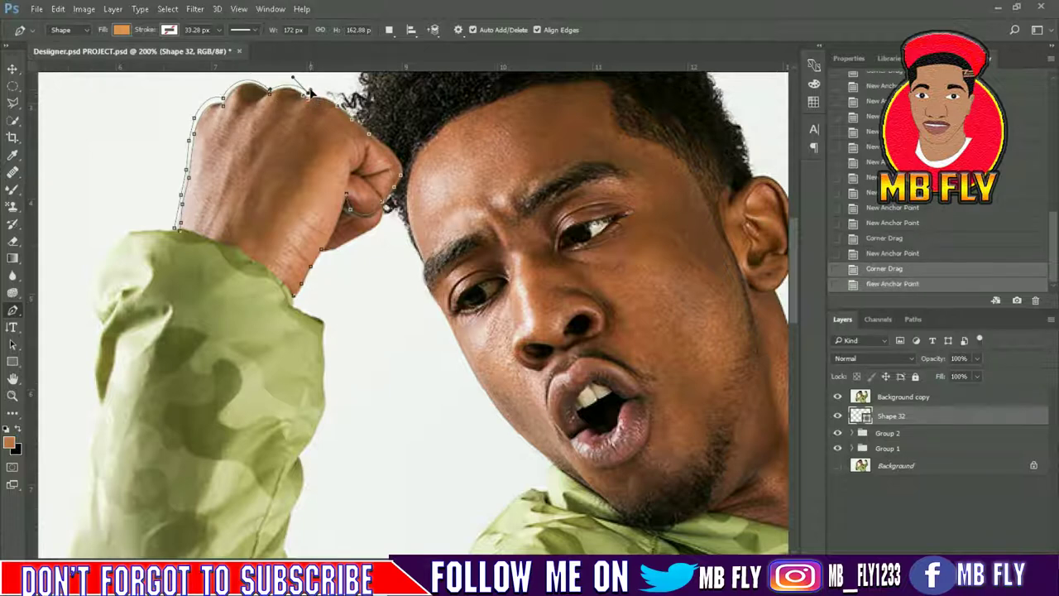
Trace the outline along the hair edge and down the fist's right side
{"action": "left_click", "coordinate": [353, 118]}
{"action": "left_click", "coordinate": [368, 132]}
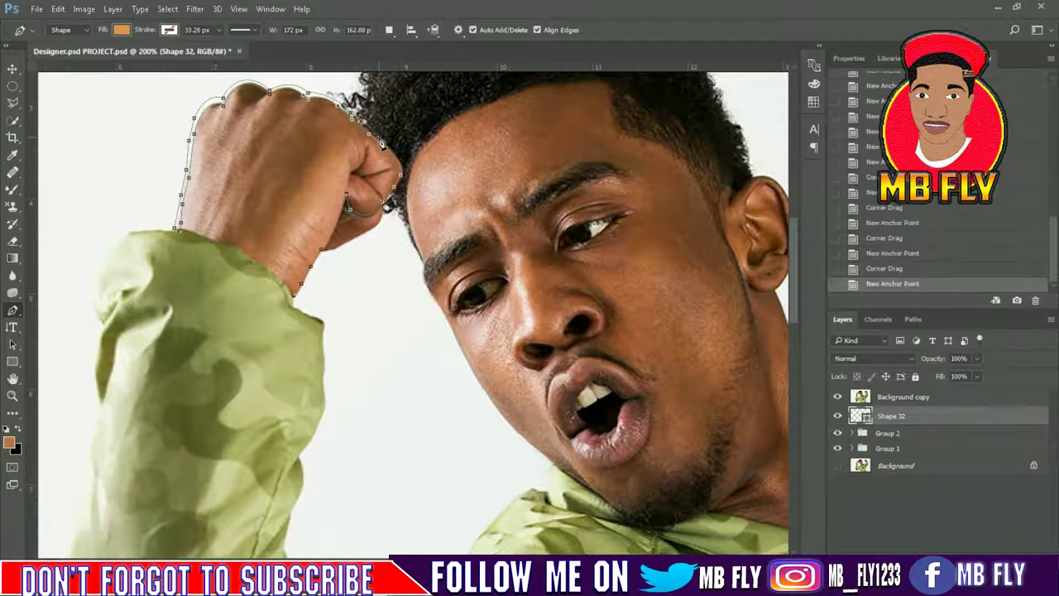
{"action": "left_click", "coordinate": [382, 139]}
{"action": "left_click", "coordinate": [397, 153]}
{"action": "left_click", "coordinate": [407, 176]}
{"action": "left_click", "coordinate": [398, 196]}
{"action": "left_click", "coordinate": [386, 212]}
{"action": "left_click", "coordinate": [382, 207]}
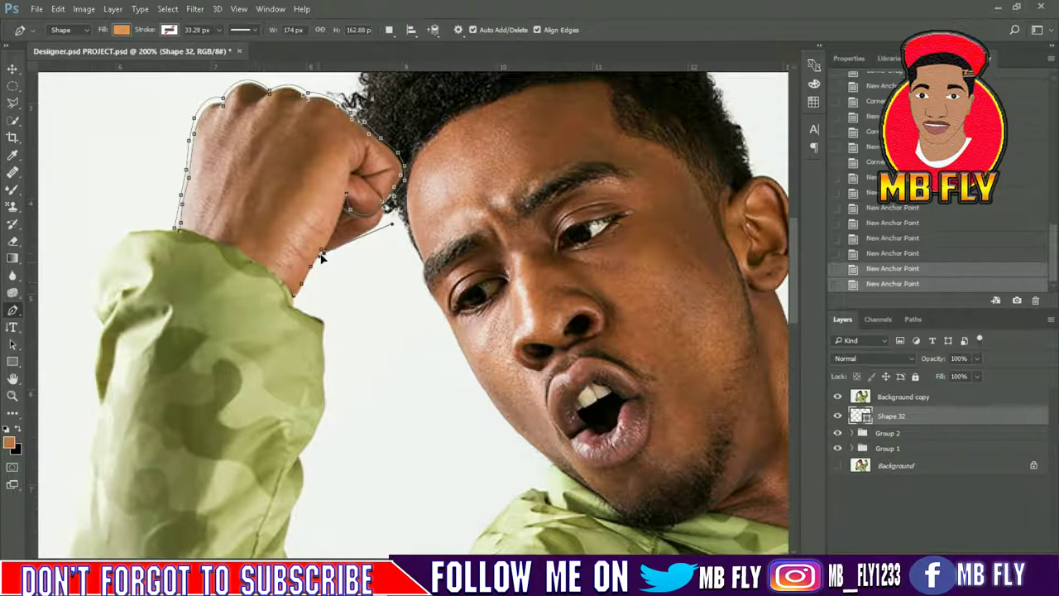
Curve the outline along the fist's lower edge and close it
{"action": "left_click_drag", "start_coordinate": [257, 283], "coordinate": [368, 238]}
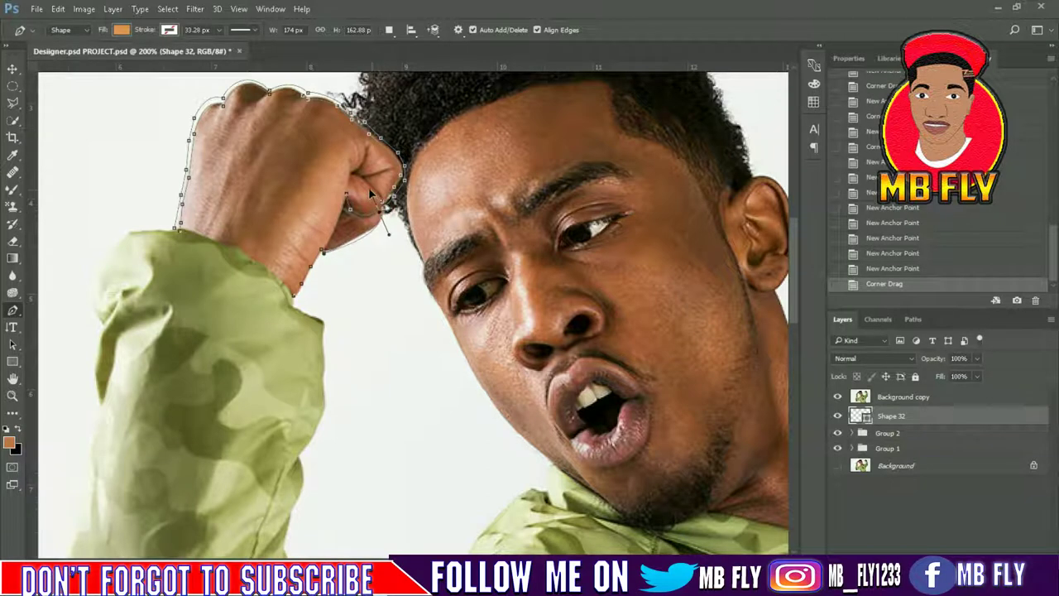
{"action": "left_click", "coordinate": [342, 233]}
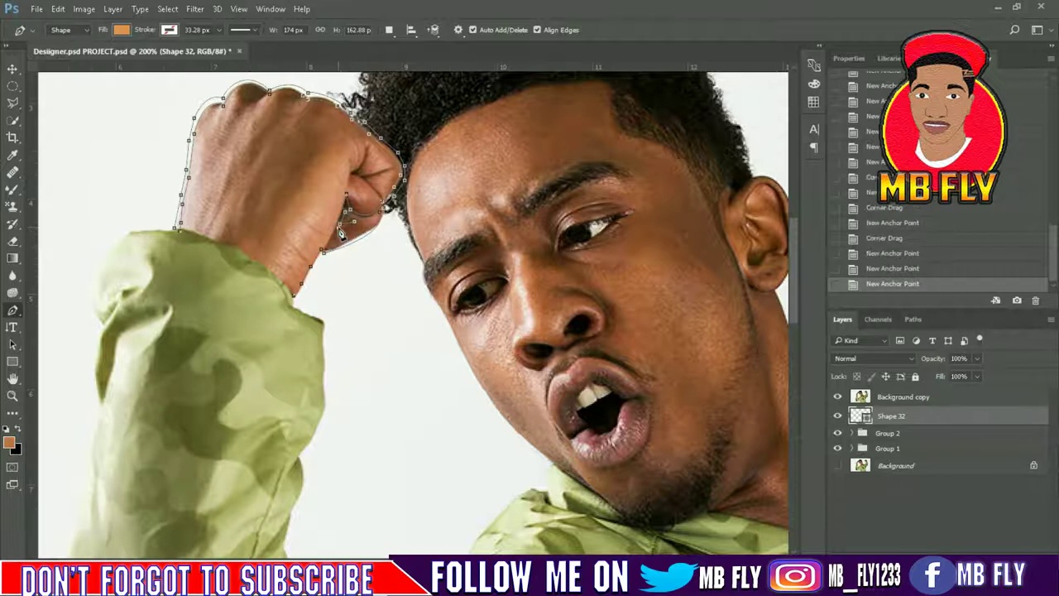
{"action": "left_click", "coordinate": [319, 258]}
{"action": "left_click", "coordinate": [311, 269]}
{"action": "left_click", "coordinate": [302, 283]}
{"action": "left_click", "coordinate": [295, 293]}
Fill the fist shape with black, hide Background copy, and finish the path
{"action": "left_click", "coordinate": [121, 30]}
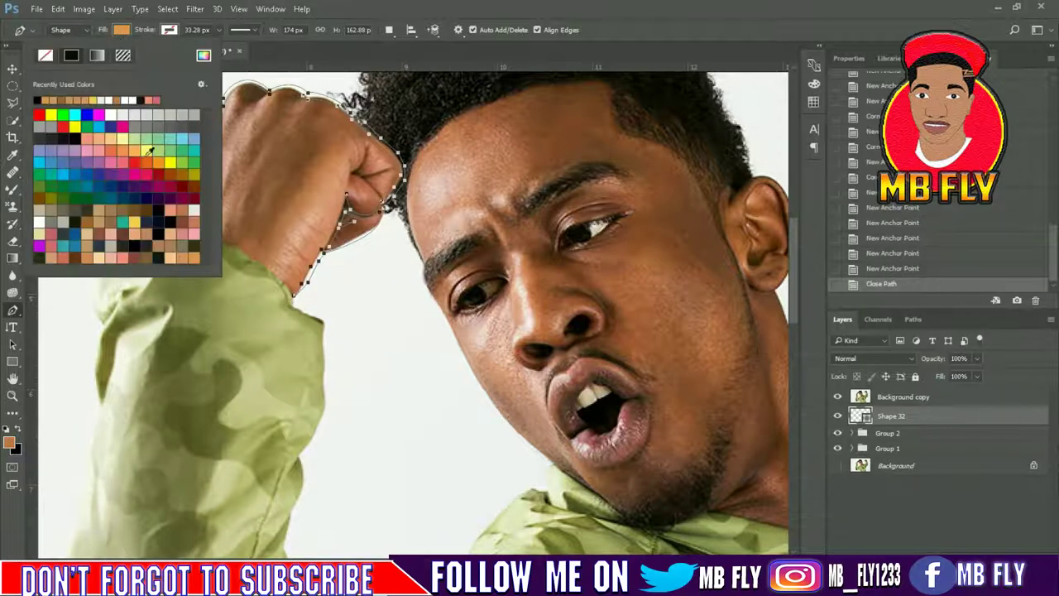
{"action": "left_click", "coordinate": [72, 54]}
{"action": "left_click", "coordinate": [837, 397]}
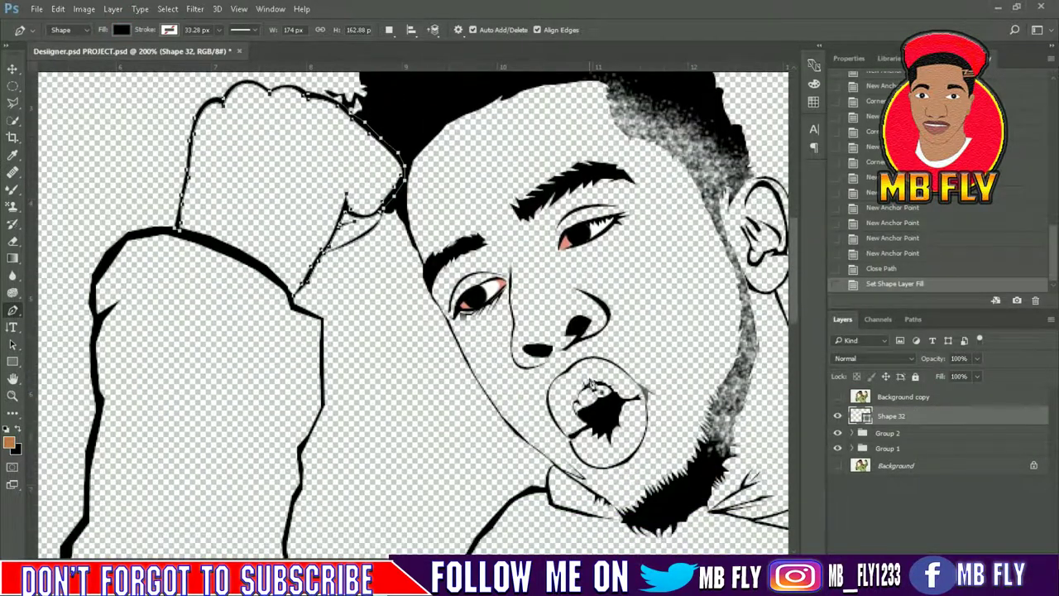
{"action": "key", "text": "Escape"}
Show the photo, zoom in on the fist, and start the knuckle crease line
{"action": "left_click", "coordinate": [837, 396]}
{"action": "left_click", "coordinate": [352, 184]}
{"action": "key", "text": "ctrl+plus"}
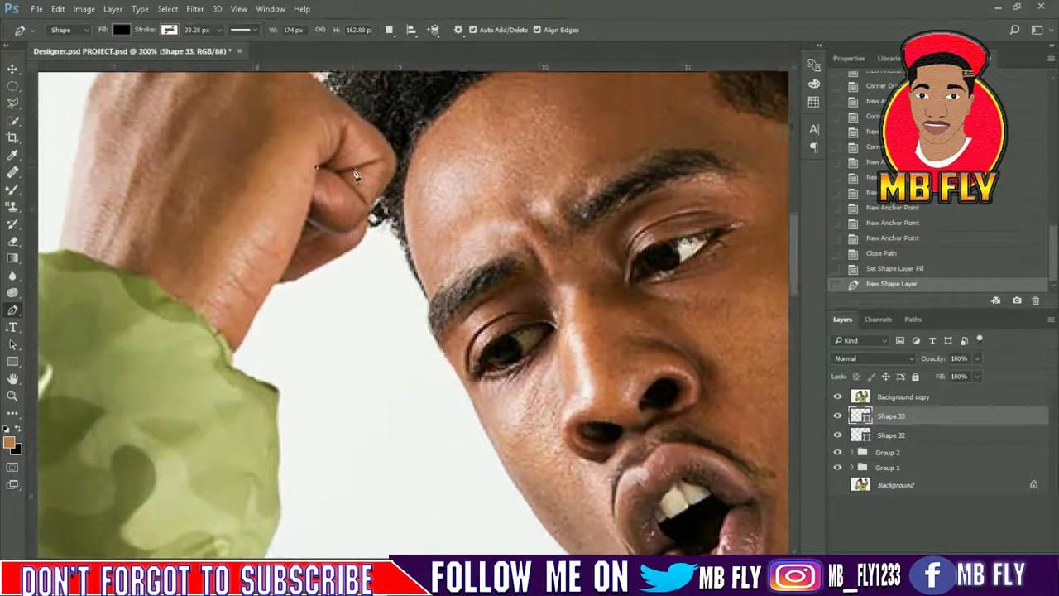
{"action": "scroll", "coordinate": [356, 174], "scroll_direction": "up", "scroll_amount": 2}
{"action": "left_click", "coordinate": [339, 159]}
{"action": "left_click_drag", "start_coordinate": [343, 160], "coordinate": [348, 170]}
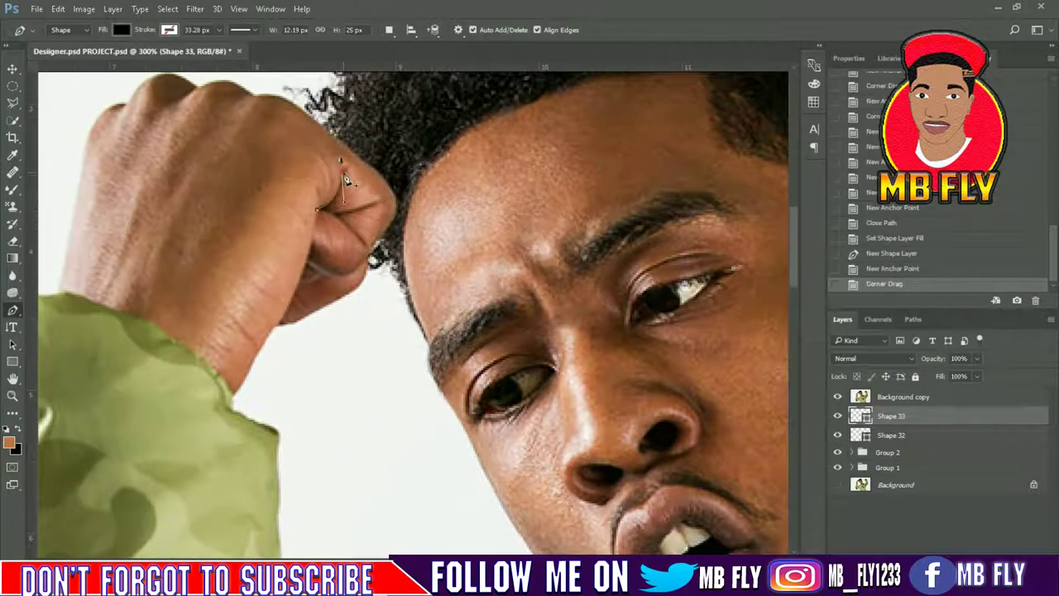
{"action": "left_click", "coordinate": [345, 173]}
{"action": "left_click", "coordinate": [345, 178]}
Trace the rest of the knuckle crease, close it, and check it with the photo hidden
{"action": "left_click", "coordinate": [346, 180]}
{"action": "left_click", "coordinate": [341, 188]}
{"action": "left_click", "coordinate": [326, 210]}
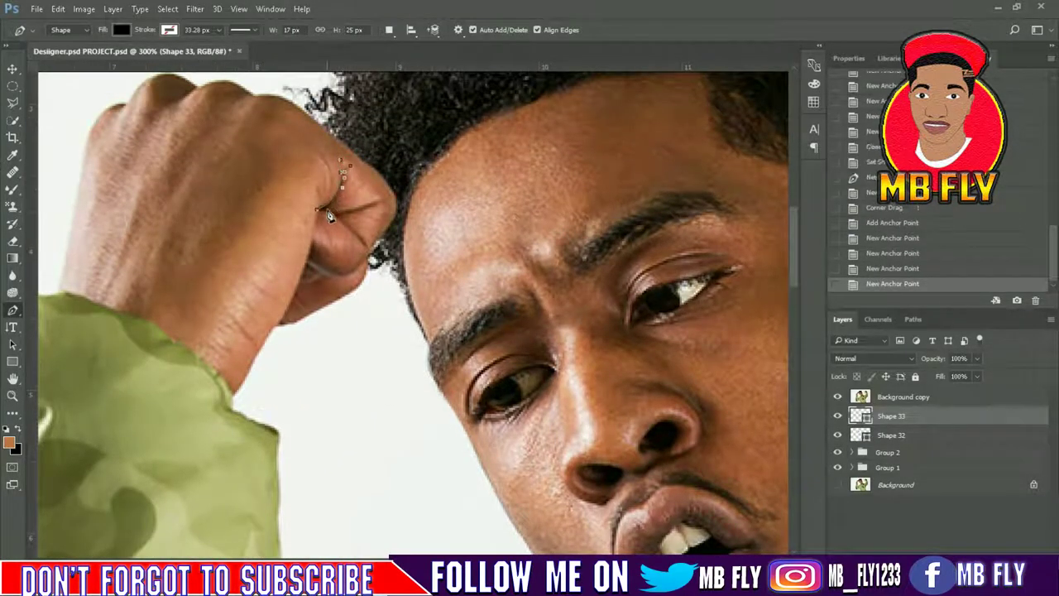
{"action": "left_click", "coordinate": [330, 210]}
{"action": "left_click", "coordinate": [334, 211]}
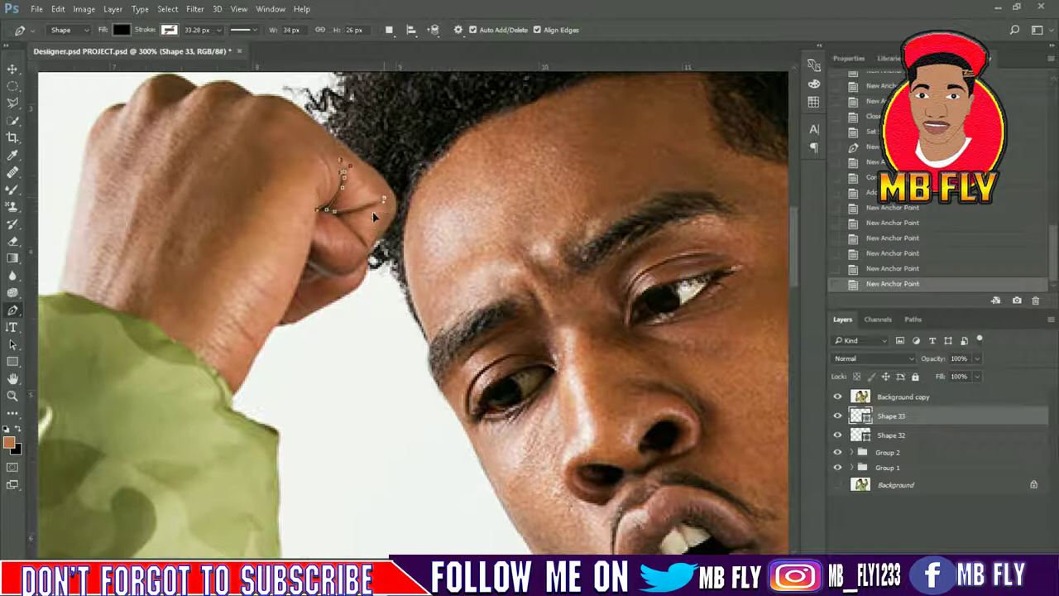
{"action": "left_click", "coordinate": [344, 220]}
{"action": "left_click_drag", "start_coordinate": [371, 252], "coordinate": [373, 254]}
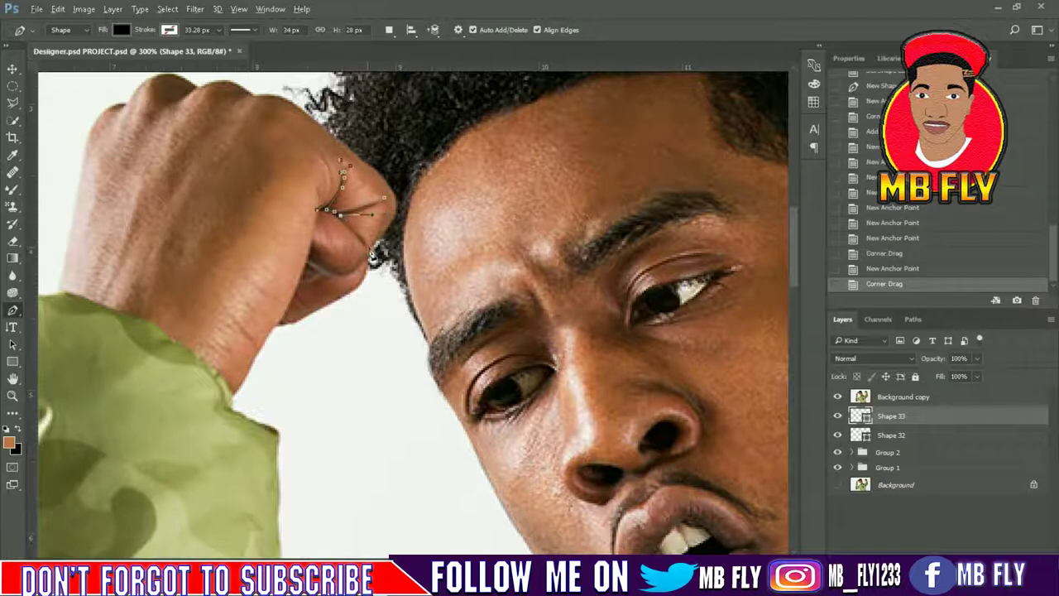
{"action": "left_click", "coordinate": [325, 214]}
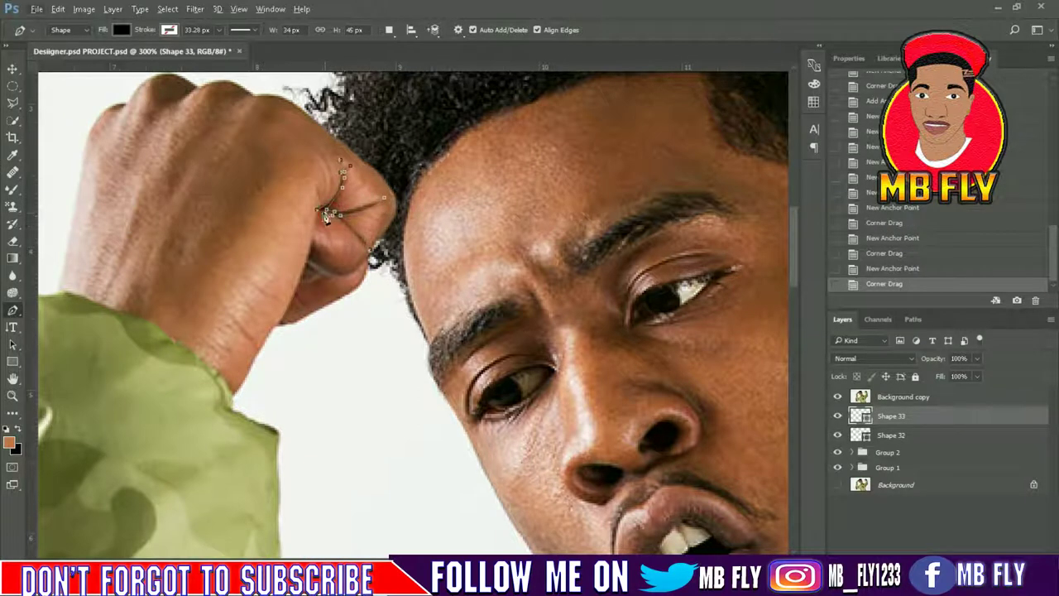
{"action": "left_click", "coordinate": [319, 210]}
{"action": "left_click", "coordinate": [837, 396]}
{"action": "left_click", "coordinate": [837, 396]}
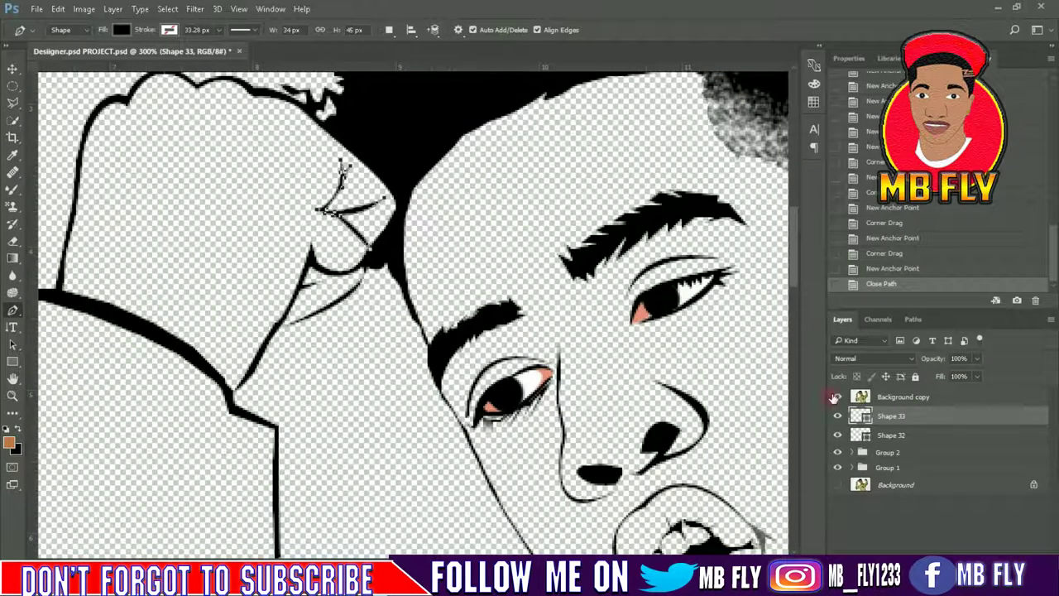
{"action": "left_click", "coordinate": [315, 239]}
Start the raised fist's outline over the knuckles and down its right and lower edges
{"action": "left_click", "coordinate": [837, 396]}
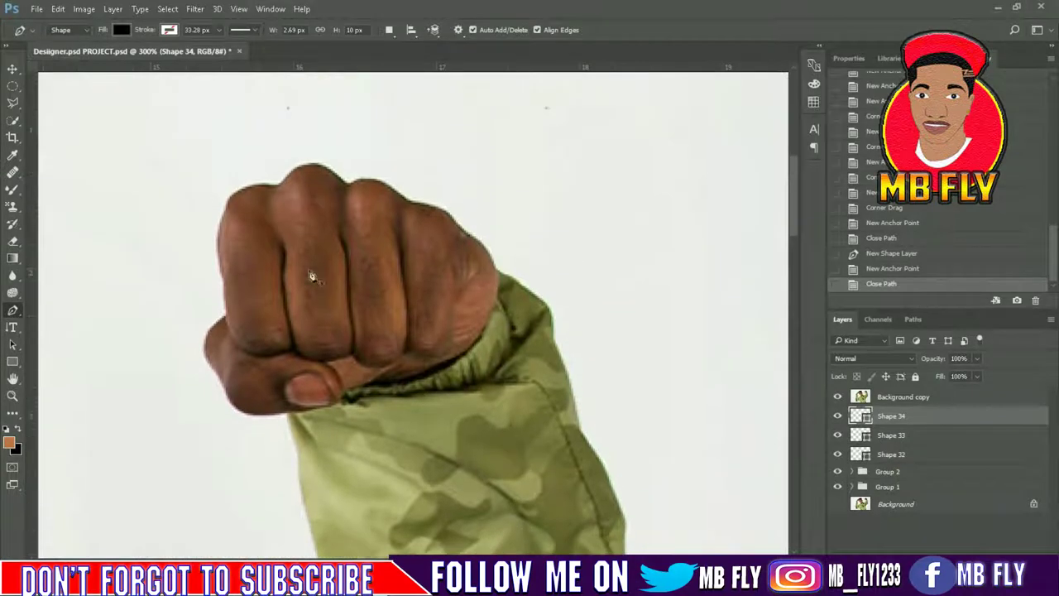
{"action": "mouse_move", "coordinate": [231, 200]}
{"action": "left_mouse_down"}
{"action": "mouse_move", "coordinate": [294, 202]}
{"action": "mouse_move", "coordinate": [430, 238]}
{"action": "mouse_move", "coordinate": [479, 267]}
{"action": "left_mouse_up"}
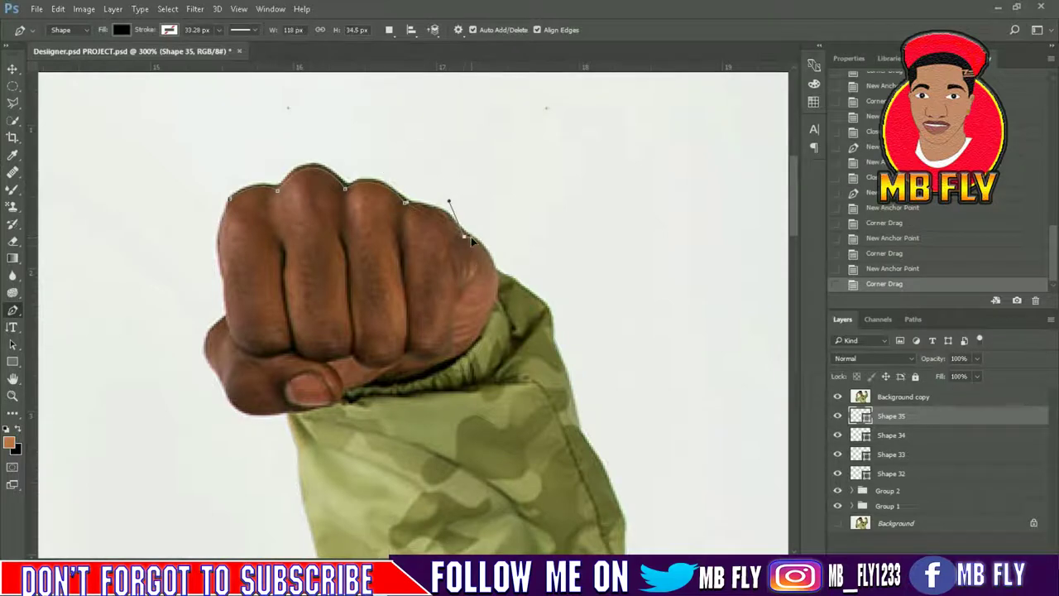
{"action": "left_click", "coordinate": [473, 238]}
{"action": "left_click", "coordinate": [488, 254]}
{"action": "left_click", "coordinate": [496, 271]}
{"action": "left_click", "coordinate": [497, 291]}
{"action": "left_click", "coordinate": [491, 308]}
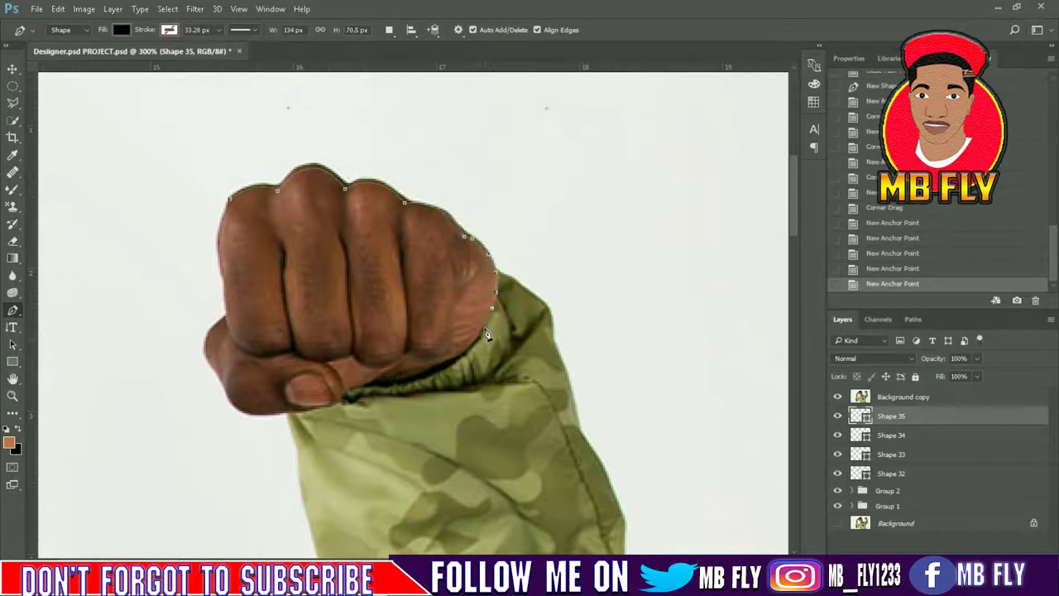
{"action": "left_click", "coordinate": [484, 326]}
{"action": "left_click", "coordinate": [475, 341]}
{"action": "left_click", "coordinate": [460, 353]}
{"action": "left_click", "coordinate": [392, 379]}
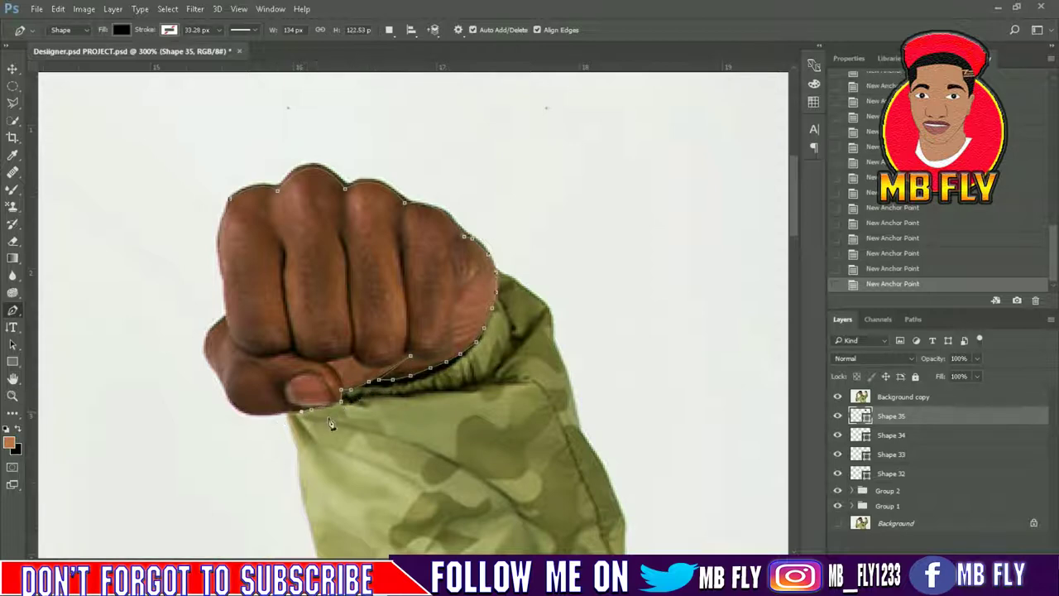
Trace the outline along the fist's bottom and left edge with corner anchors
{"action": "left_click", "coordinate": [836, 398]}
{"action": "left_click_drag", "start_coordinate": [199, 334], "coordinate": [208, 339]}
{"action": "left_click", "coordinate": [219, 377], "text": "alt"}
{"action": "left_click", "coordinate": [225, 285]}
{"action": "left_click", "coordinate": [220, 257]}
{"action": "left_click_drag", "start_coordinate": [230, 201], "coordinate": [247, 183]}
{"action": "left_click", "coordinate": [230, 201], "text": "alt"}
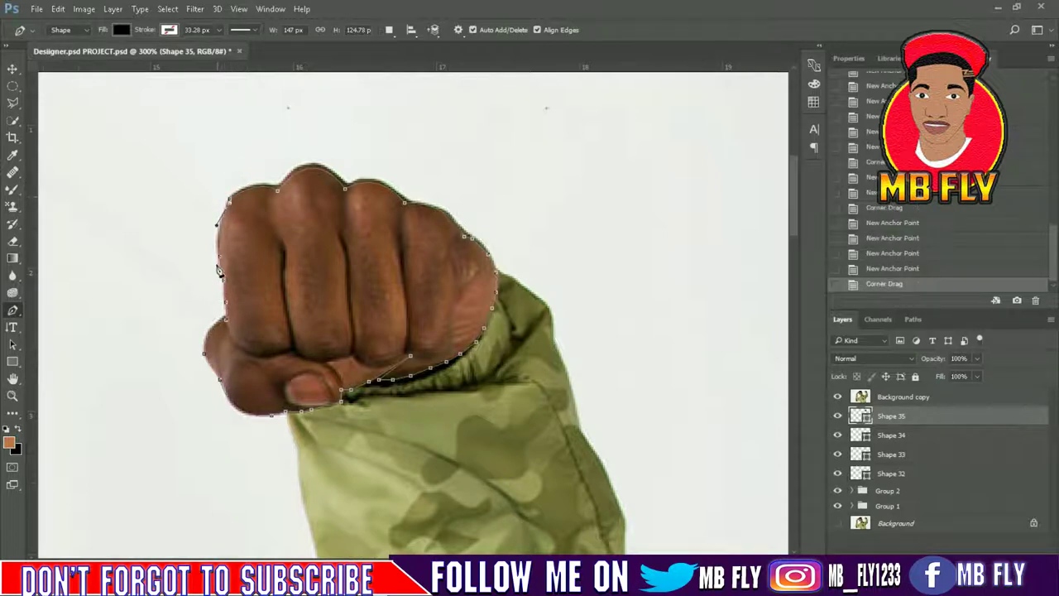
{"action": "left_click_drag", "start_coordinate": [217, 262], "coordinate": [225, 306]}
{"action": "left_click", "coordinate": [222, 306]}
{"action": "left_click", "coordinate": [204, 364]}
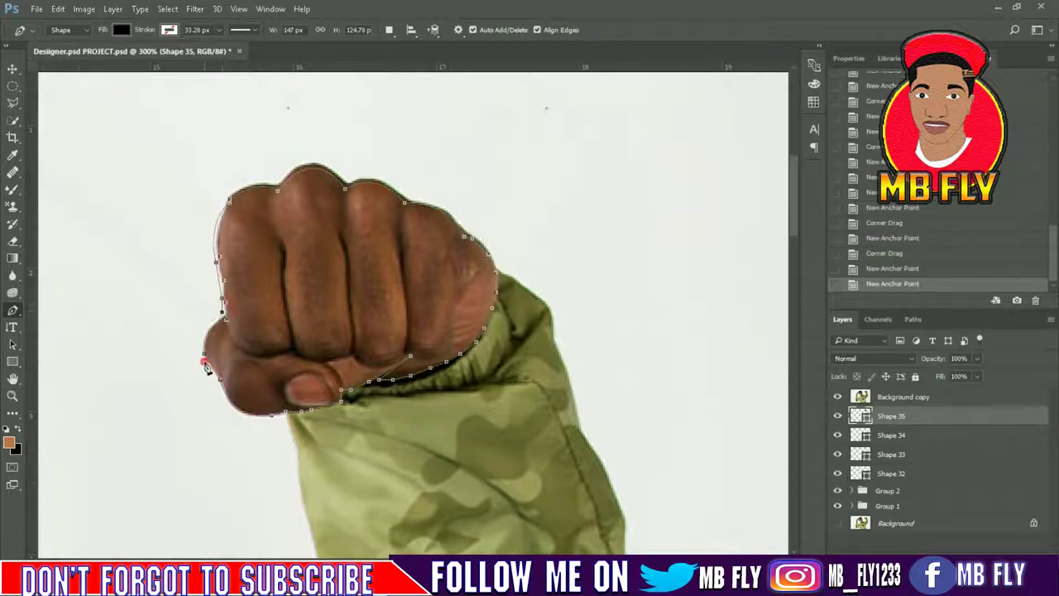
{"action": "left_click", "coordinate": [217, 382]}
{"action": "left_click", "coordinate": [229, 405]}
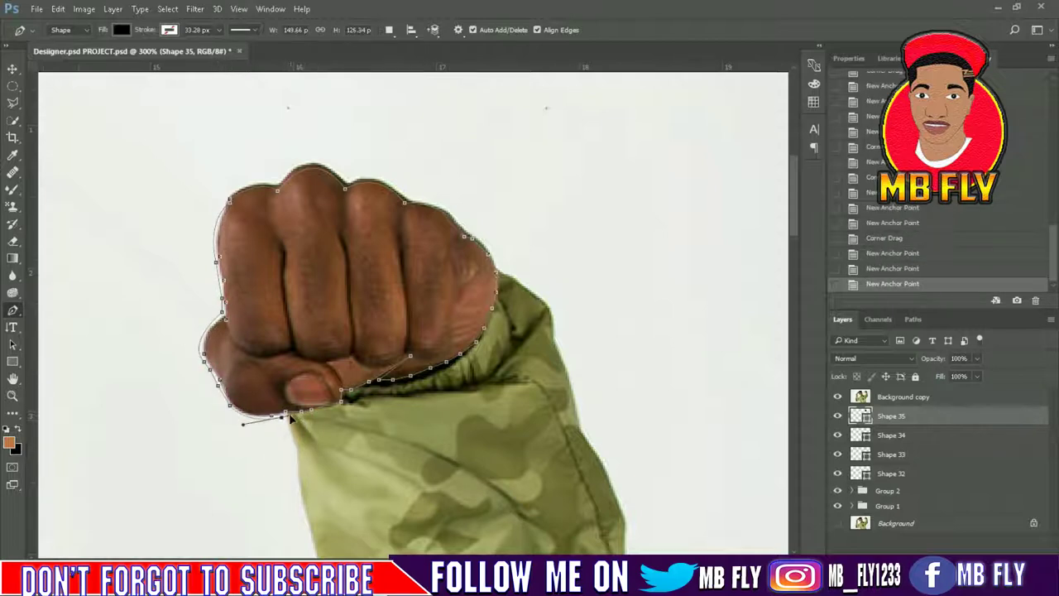
Curve the outline along the sleeve cuff and knuckles, close it, and check the line art
{"action": "left_click_drag", "start_coordinate": [306, 411], "coordinate": [316, 444]}
{"action": "left_click", "coordinate": [326, 412]}
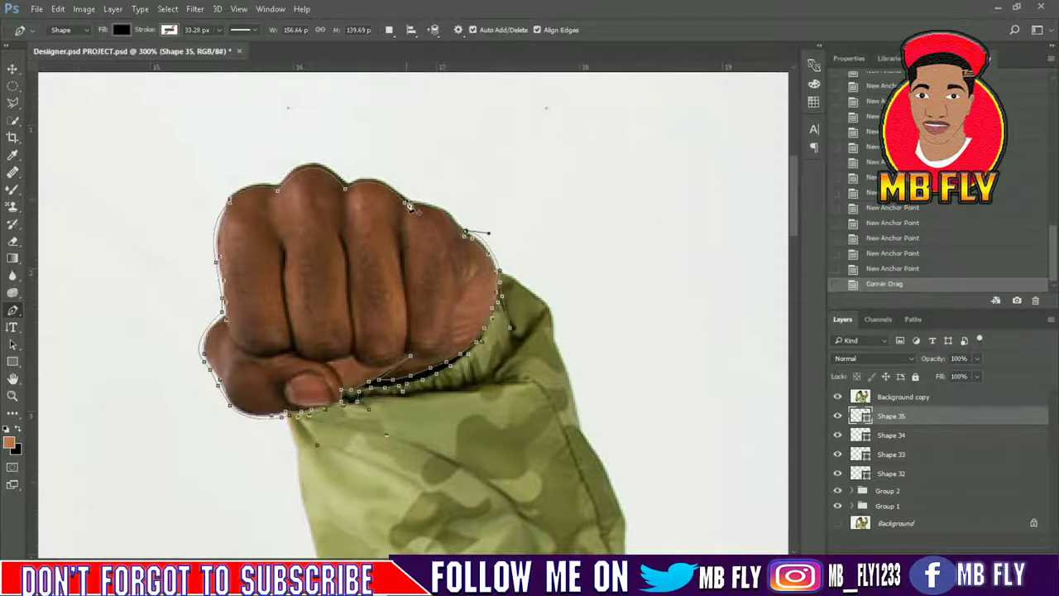
{"action": "left_click_drag", "start_coordinate": [408, 202], "coordinate": [313, 211]}
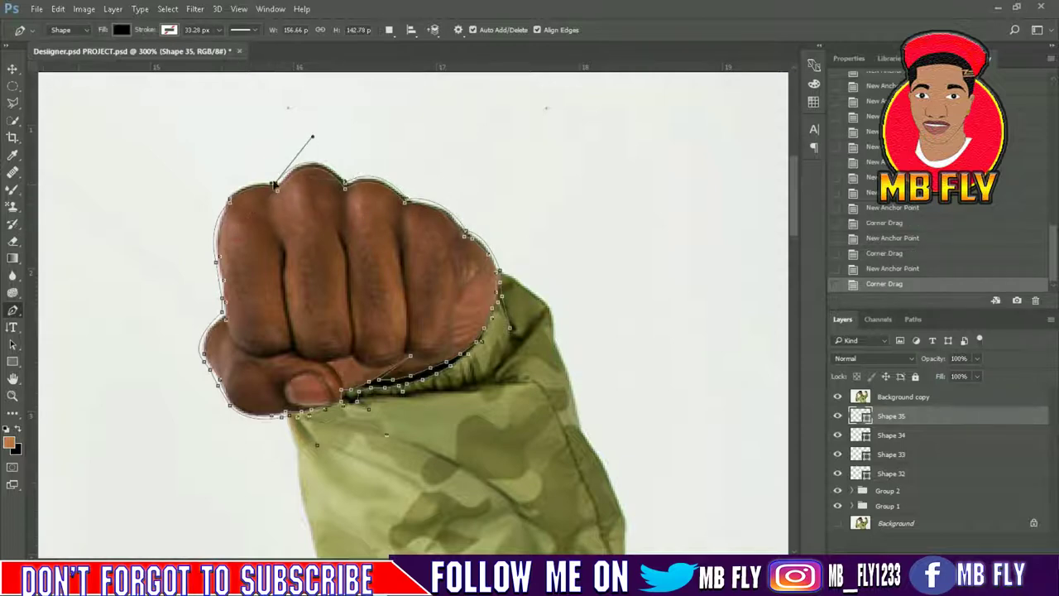
{"action": "left_click", "coordinate": [232, 204]}
{"action": "left_click", "coordinate": [837, 396]}
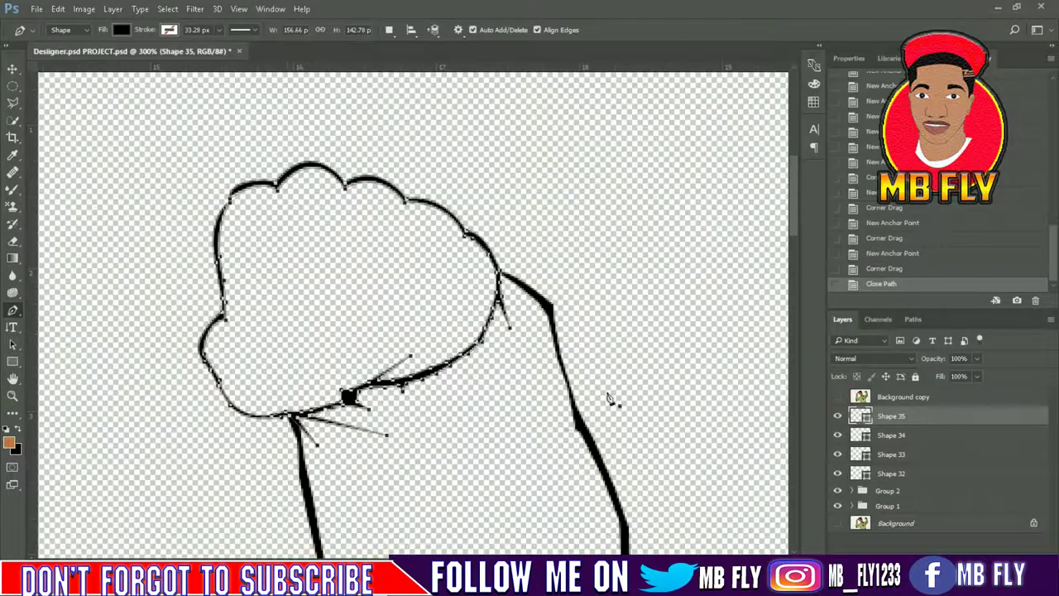
{"action": "scroll", "coordinate": [291, 313], "scroll_direction": "down", "scroll_amount": 3}
{"action": "scroll", "coordinate": [291, 313], "scroll_direction": "up", "scroll_amount": 3}
{"action": "left_click", "coordinate": [837, 396]}
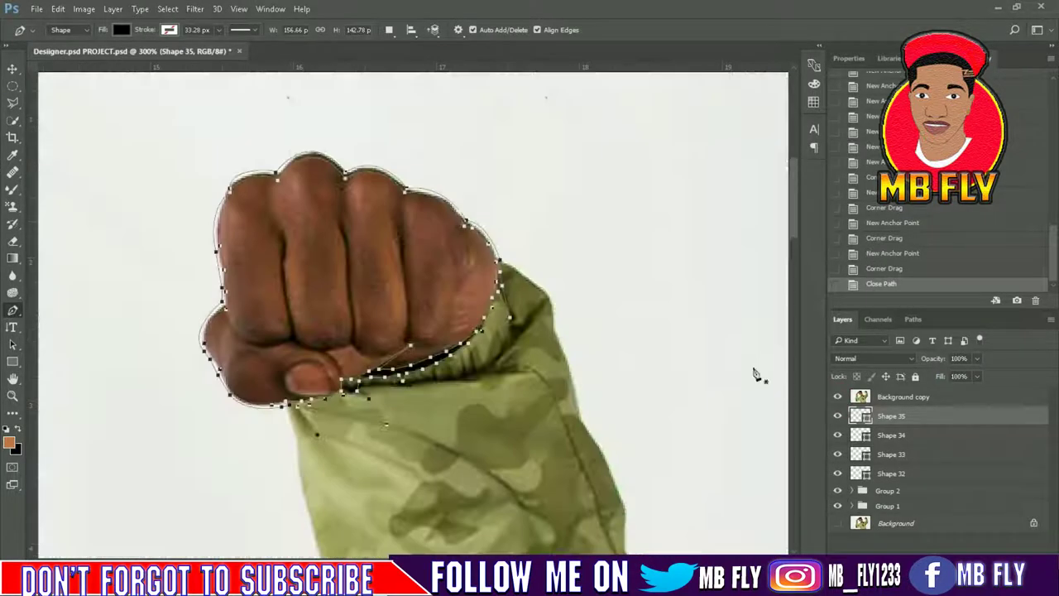
Start Shape 36 with lines along the rightmost finger and the first finger gap
{"action": "left_click", "coordinate": [482, 257]}
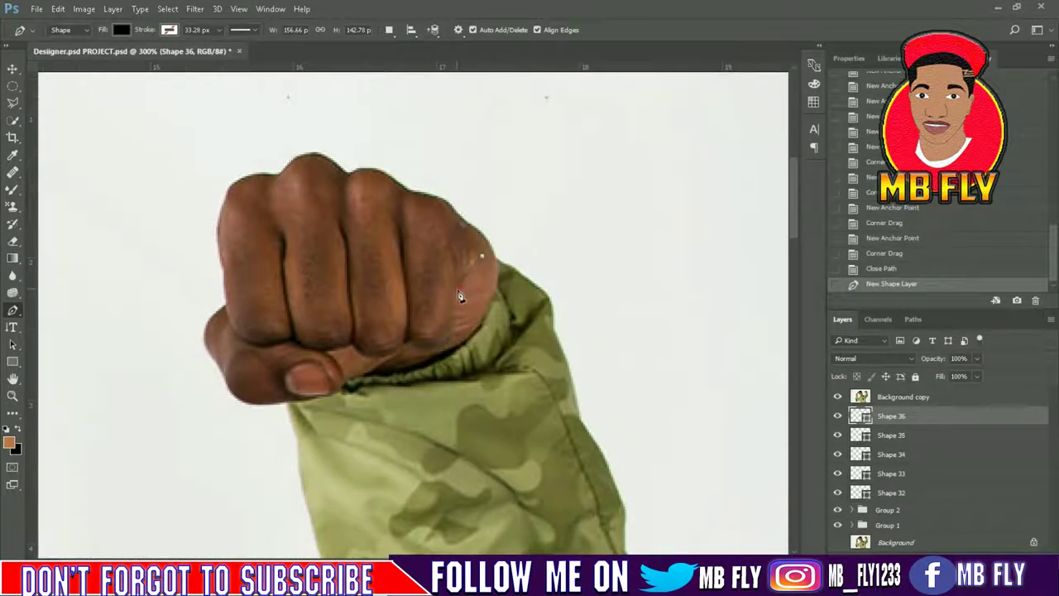
{"action": "left_click", "coordinate": [452, 301]}
{"action": "left_click", "coordinate": [451, 335]}
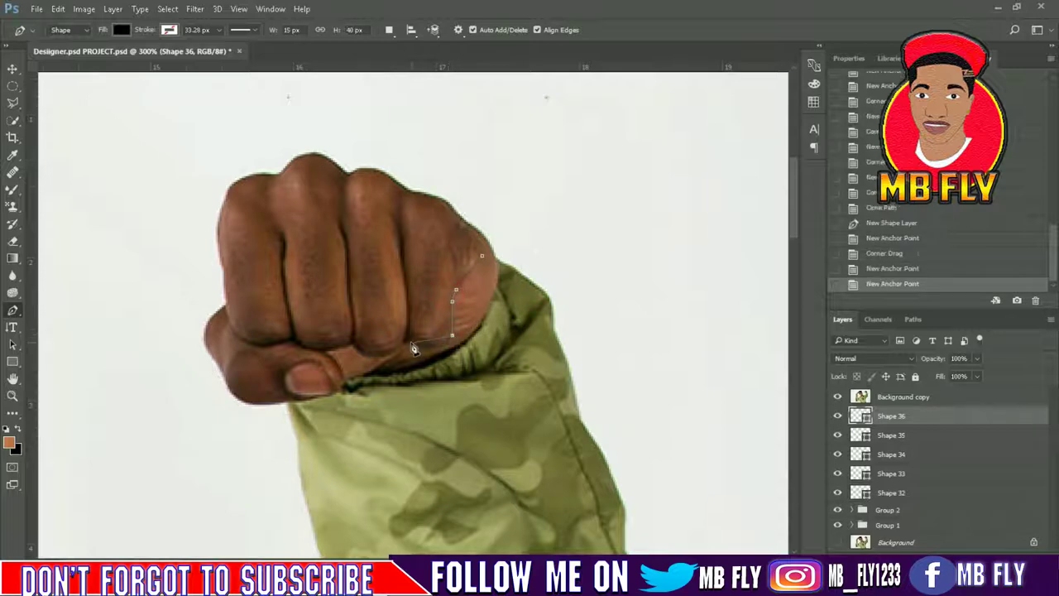
{"action": "left_click", "coordinate": [400, 231]}
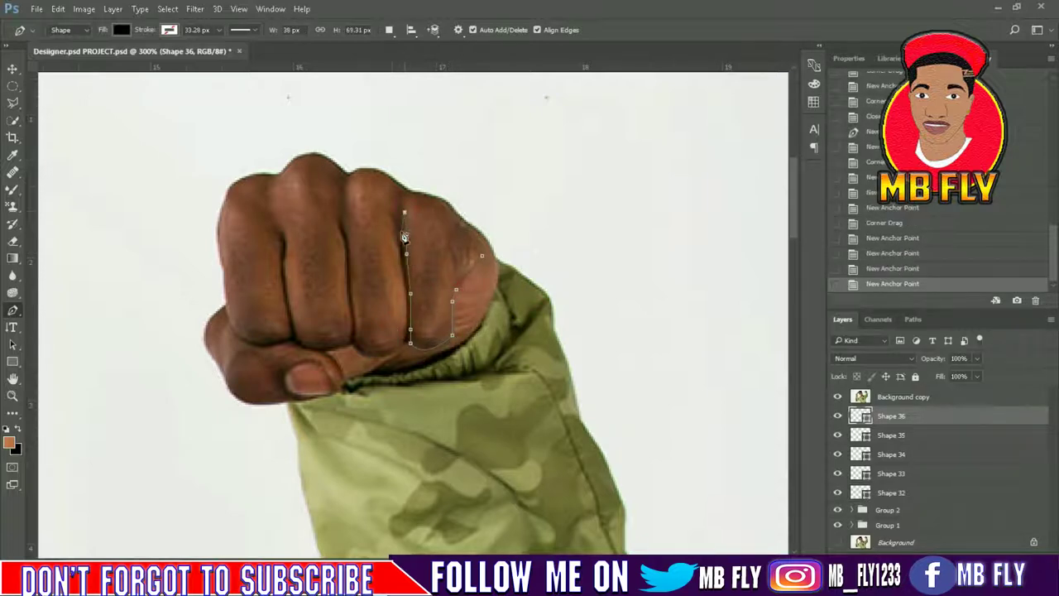
{"action": "left_click", "coordinate": [404, 212]}
{"action": "left_click", "coordinate": [394, 209]}
{"action": "left_click", "coordinate": [406, 255]}
{"action": "left_click", "coordinate": [406, 291]}
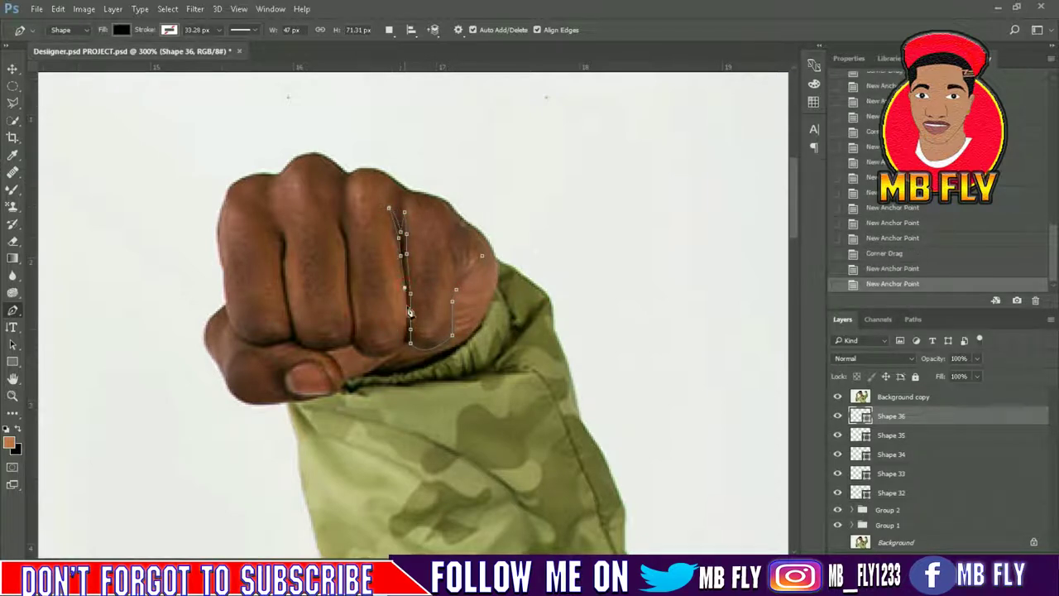
{"action": "left_click", "coordinate": [411, 342]}
{"action": "left_click", "coordinate": [402, 346]}
Draw lines along the next finger bases and divisions up to the left knuckle
{"action": "left_click_drag", "start_coordinate": [353, 342], "coordinate": [341, 323]}
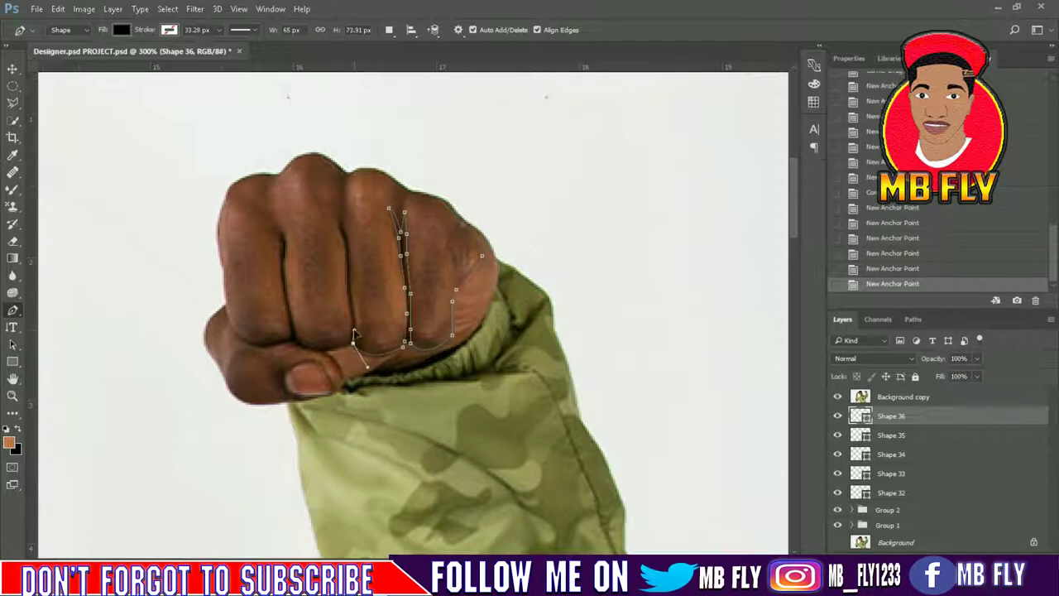
{"action": "left_click", "coordinate": [353, 341]}
{"action": "left_click", "coordinate": [354, 328]}
{"action": "left_click", "coordinate": [337, 219]}
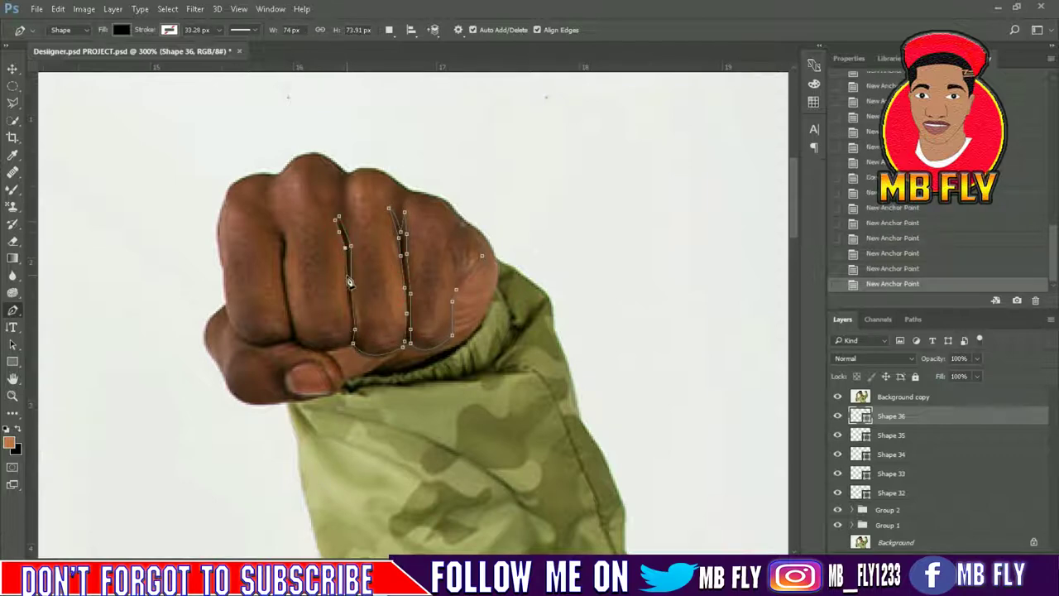
{"action": "left_click_drag", "start_coordinate": [295, 334], "coordinate": [287, 299]}
{"action": "left_click", "coordinate": [295, 334]}
{"action": "left_click", "coordinate": [285, 257]}
{"action": "left_click", "coordinate": [281, 228]}
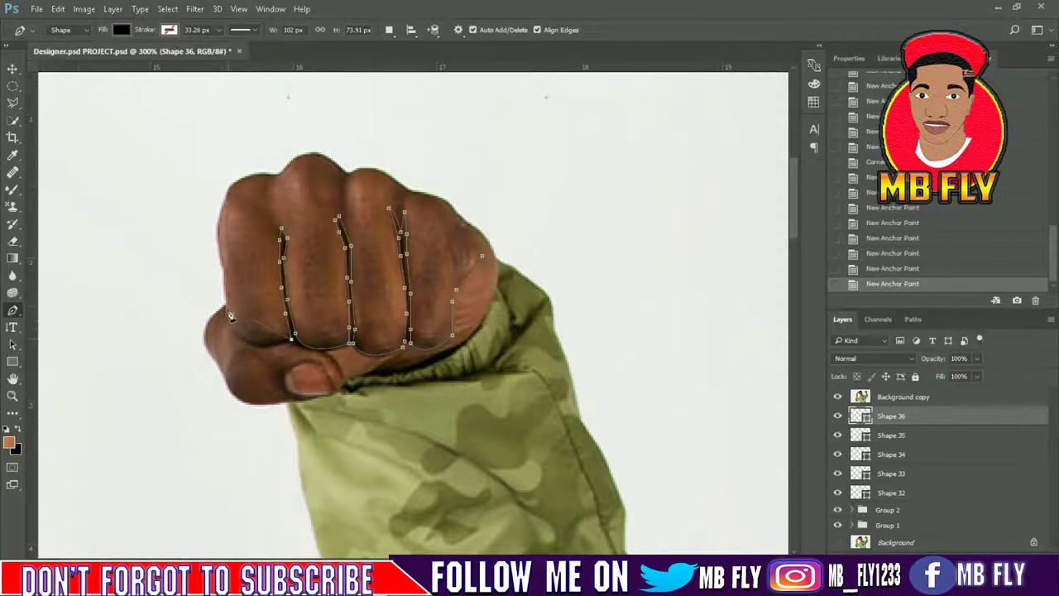
Curve the line under the fingers and thumb, close Shape 36, and check the line art
{"action": "left_click_drag", "start_coordinate": [225, 306], "coordinate": [232, 359]}
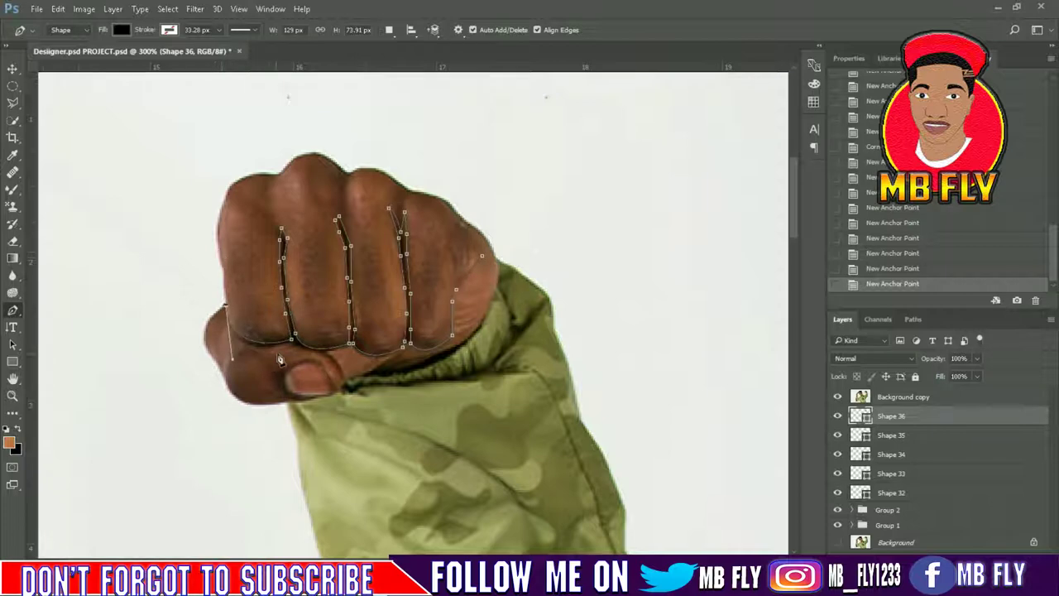
{"action": "left_click_drag", "start_coordinate": [293, 346], "coordinate": [294, 349]}
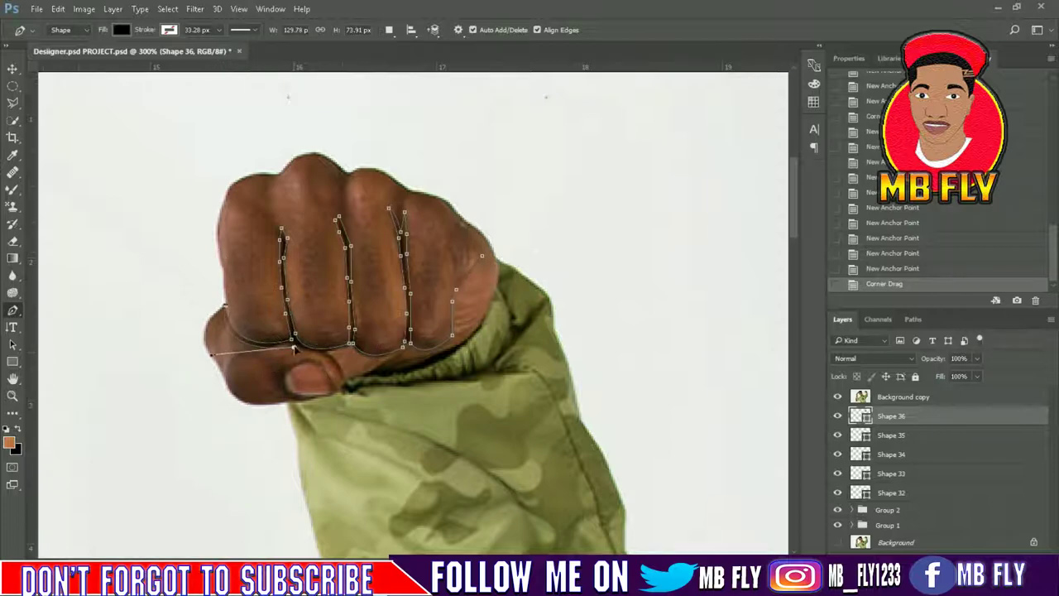
{"action": "left_click_drag", "start_coordinate": [341, 383], "coordinate": [349, 419]}
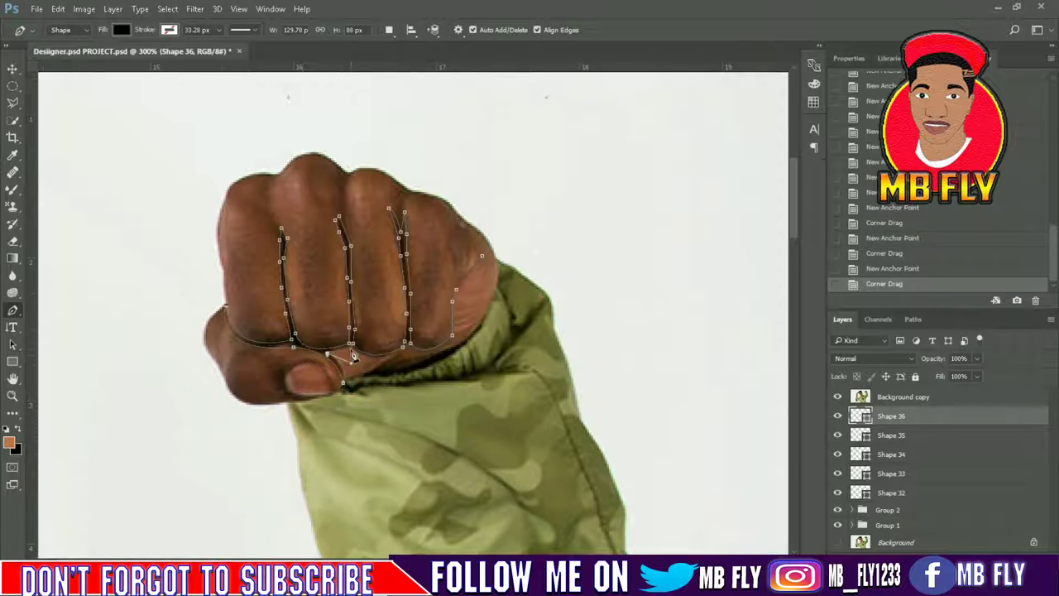
{"action": "left_click_drag", "start_coordinate": [407, 346], "coordinate": [474, 325]}
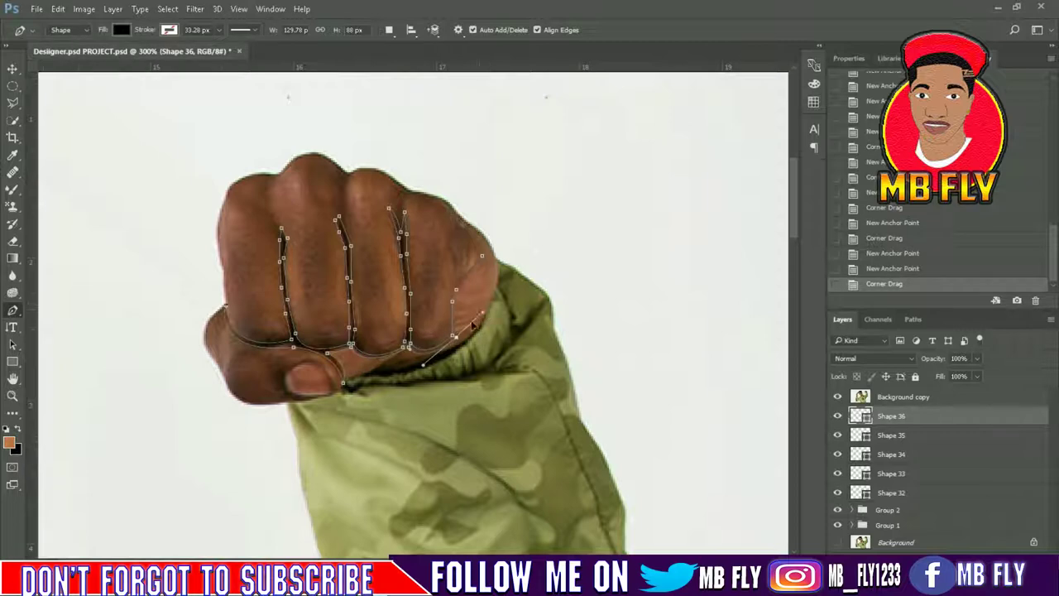
{"action": "left_click", "coordinate": [463, 299]}
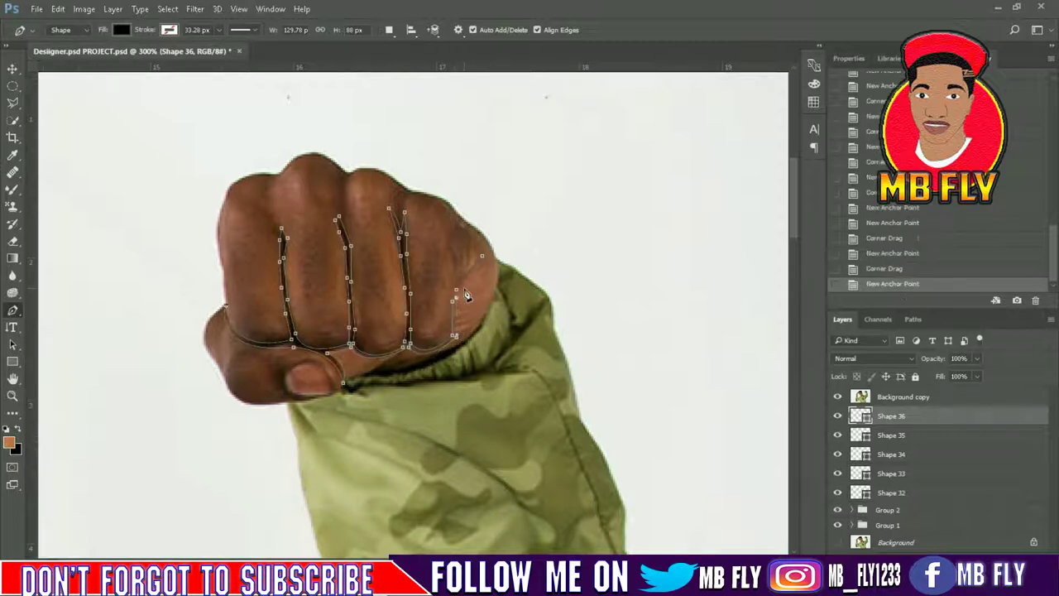
{"action": "left_click", "coordinate": [465, 283]}
{"action": "left_click", "coordinate": [475, 273]}
{"action": "left_click", "coordinate": [481, 256]}
{"action": "left_click", "coordinate": [483, 259]}
{"action": "left_click", "coordinate": [837, 396]}
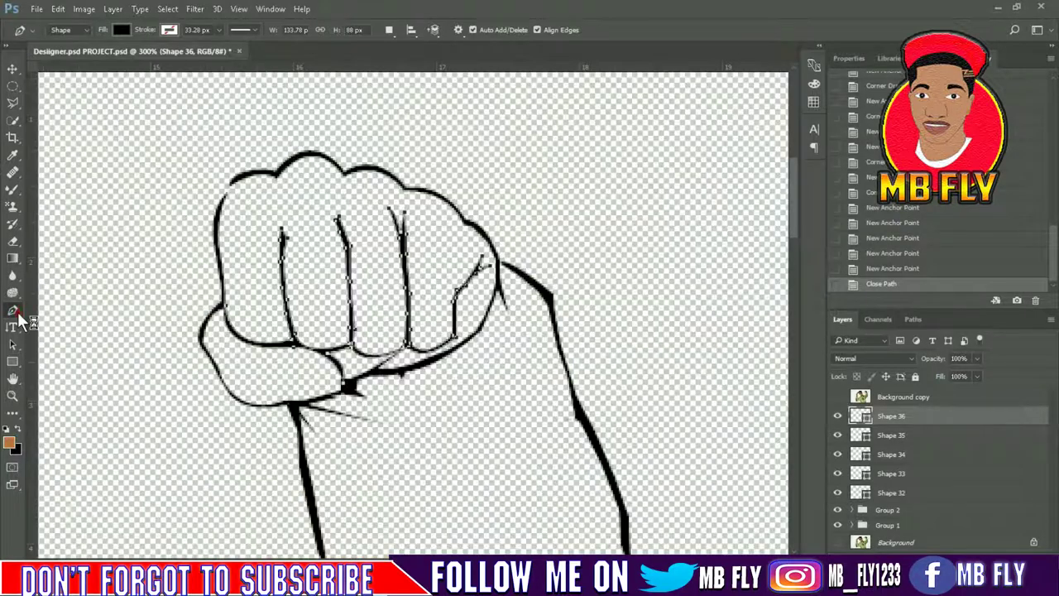
{"action": "left_click", "coordinate": [837, 396]}
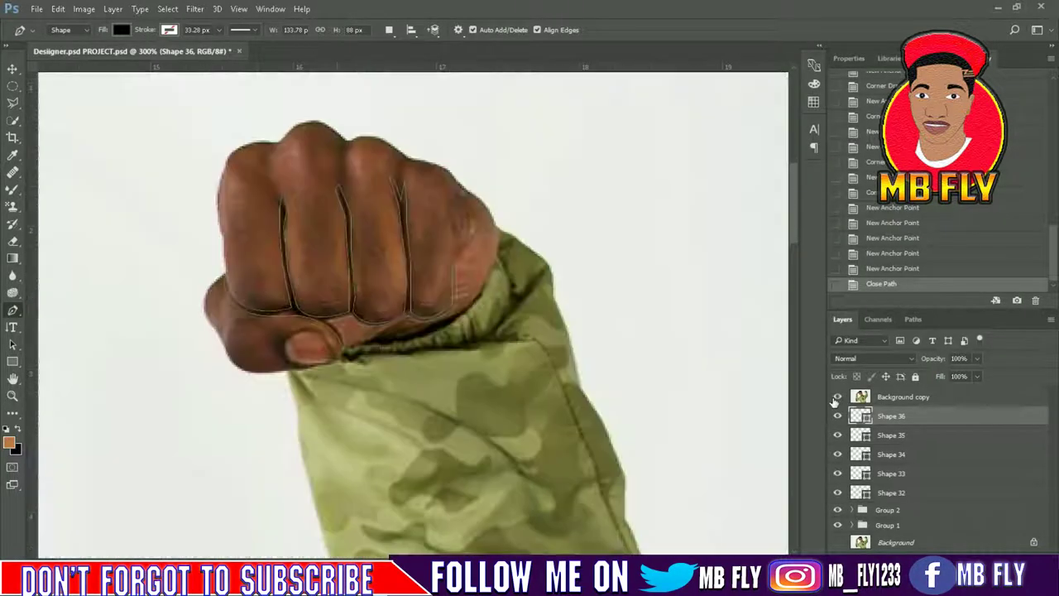
Begin the Shape 37 outline around the thumbnail
{"action": "left_click", "coordinate": [289, 361]}
{"action": "mouse_move", "coordinate": [305, 332]}
{"action": "left_mouse_down"}
{"action": "mouse_move", "coordinate": [333, 328]}
{"action": "mouse_move", "coordinate": [332, 364]}
{"action": "mouse_move", "coordinate": [276, 294]}
{"action": "left_mouse_up"}
{"action": "left_click", "coordinate": [302, 364]}
{"action": "left_click", "coordinate": [306, 374]}
Close the thumbnail outline, review the line art at 50%, then return to 100% with the photo shown
{"action": "left_click_drag", "start_coordinate": [289, 362], "coordinate": [323, 396]}
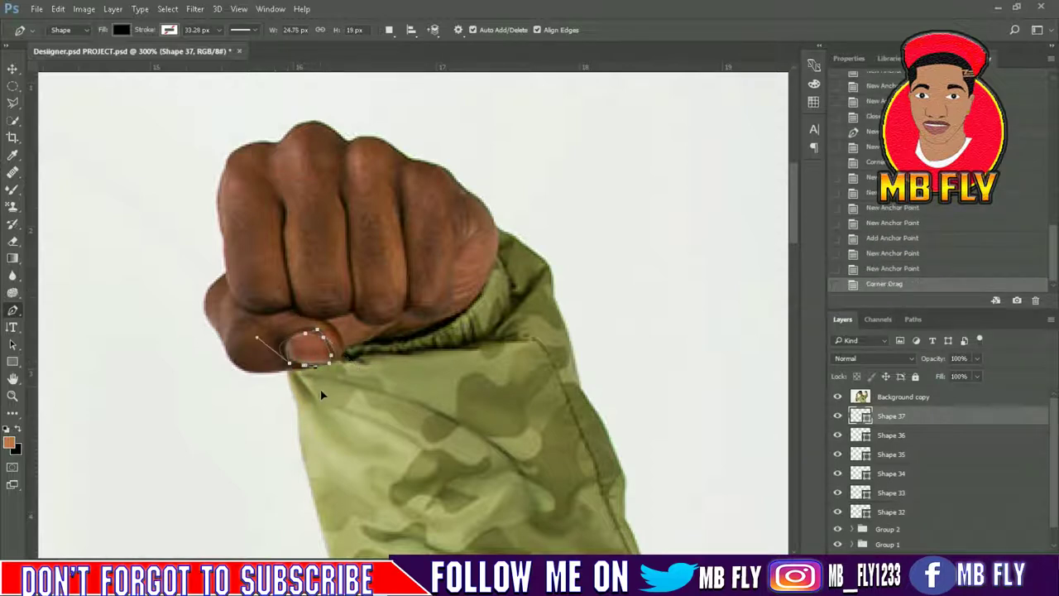
{"action": "left_click", "coordinate": [837, 396]}
{"action": "scroll", "coordinate": [301, 521], "scroll_direction": "down", "scroll_amount": 2}
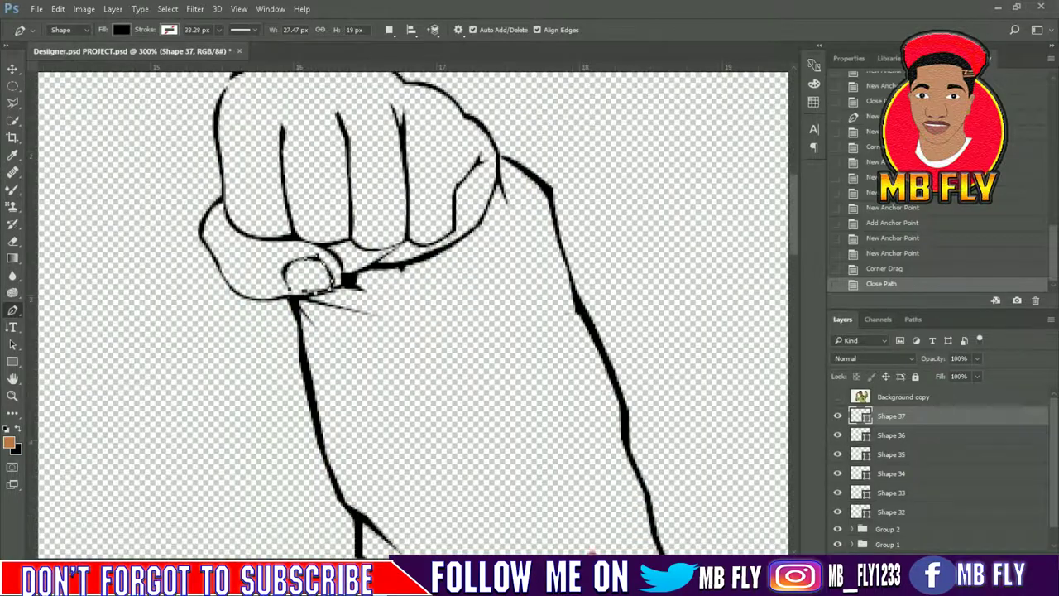
{"action": "scroll", "coordinate": [301, 521], "scroll_direction": "left", "scroll_amount": 5}
{"action": "scroll", "coordinate": [301, 533], "scroll_direction": "right", "scroll_amount": 5}
{"action": "left_click", "coordinate": [837, 396]}
{"action": "key", "text": "ctrl+minus"}
{"action": "key", "text": "ctrl+minus"}
{"action": "key", "text": "ctrl+minus"}
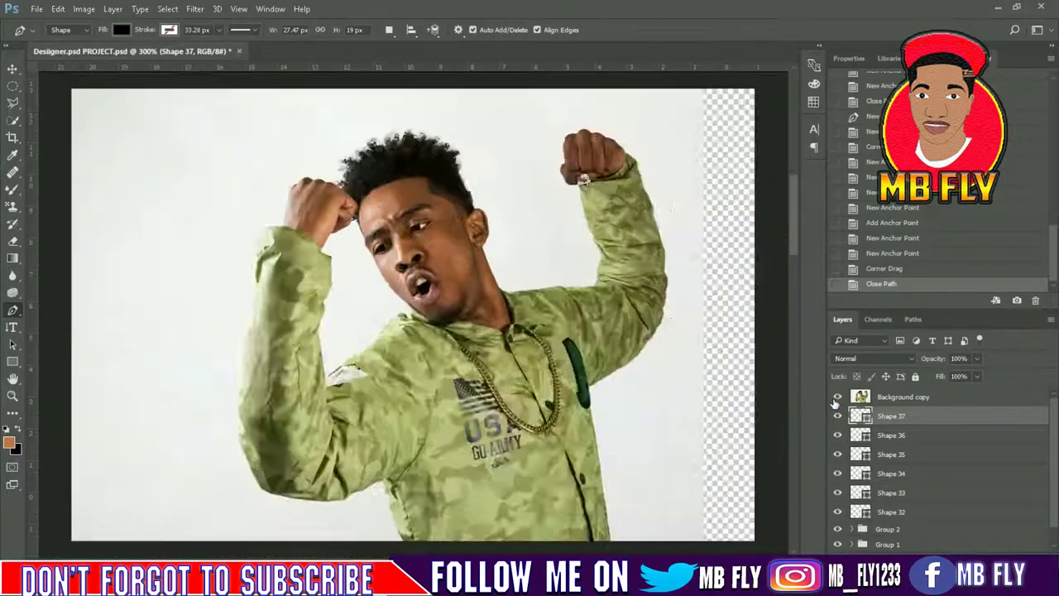
{"action": "key", "text": "ctrl+minus"}
{"action": "left_click", "coordinate": [837, 397]}
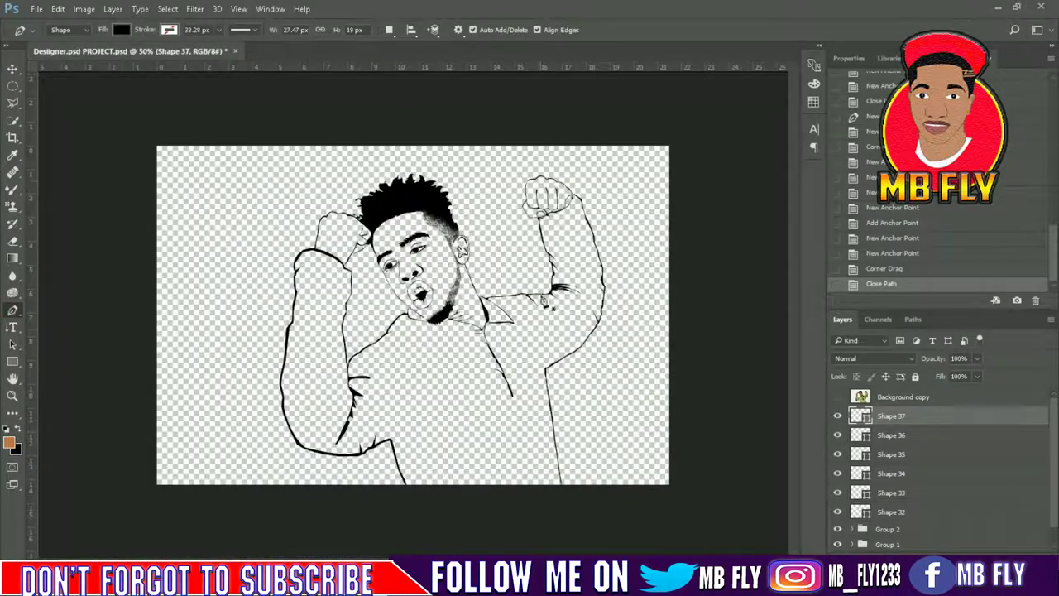
{"action": "left_click", "coordinate": [837, 396]}
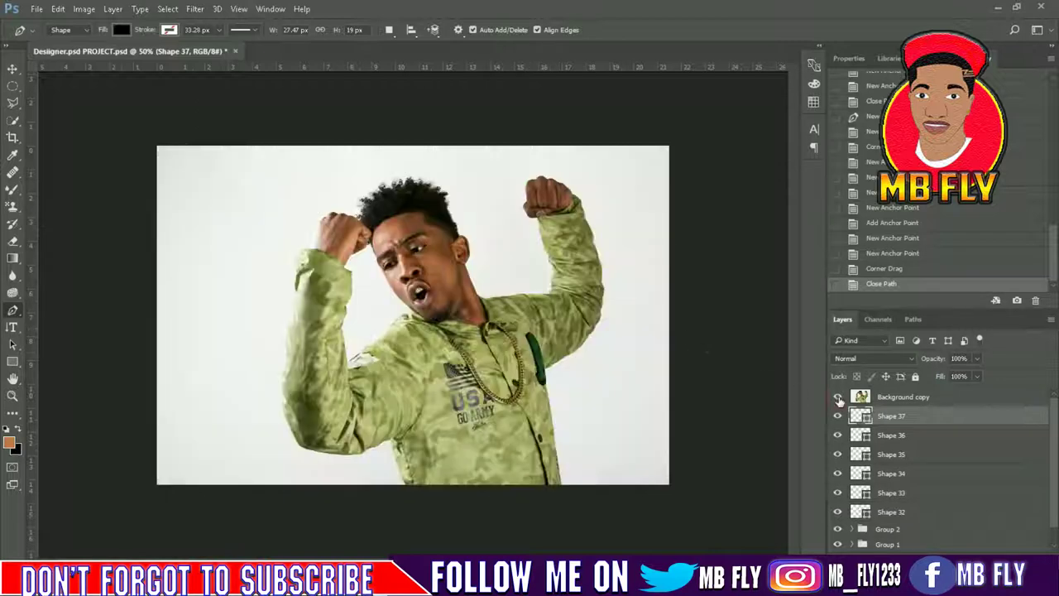
{"action": "key", "text": "ctrl+plus"}
{"action": "key", "text": "ctrl+plus"}
Trace the jacket's front seam downward to the image bottom with Pen anchors
{"action": "scroll", "coordinate": [707, 358], "scroll_direction": "down", "scroll_amount": 3}
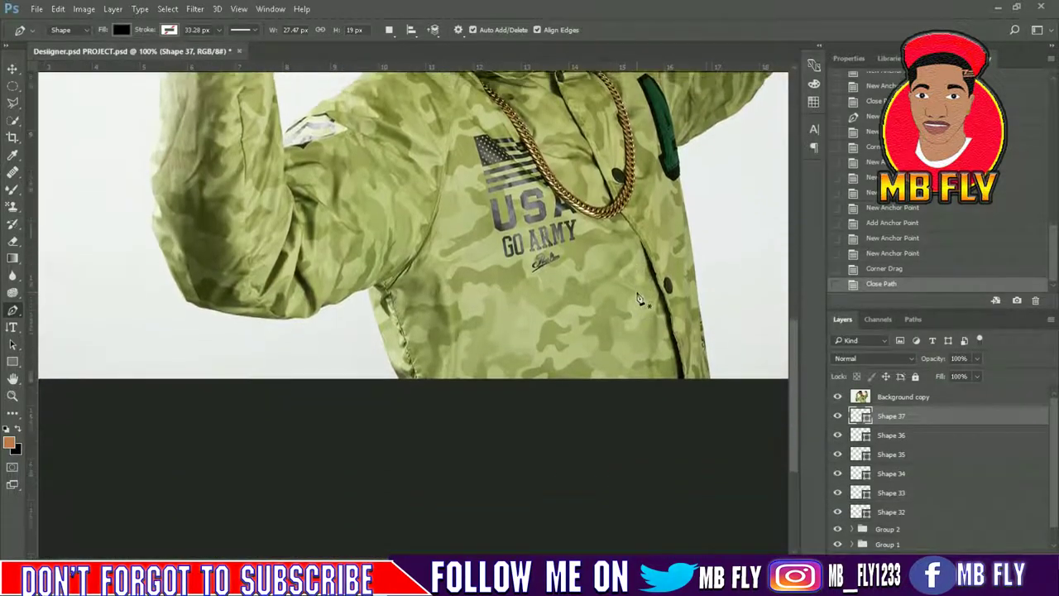
{"action": "left_click", "coordinate": [625, 270]}
{"action": "left_click", "coordinate": [639, 291]}
{"action": "left_click", "coordinate": [653, 314]}
{"action": "left_click", "coordinate": [658, 327]}
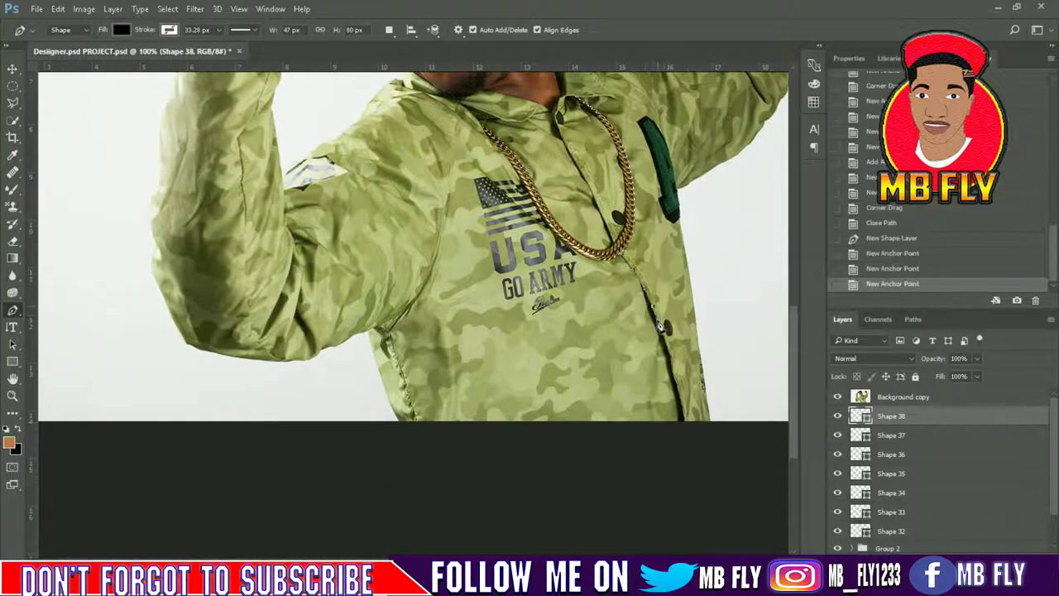
{"action": "left_click", "coordinate": [662, 339]}
{"action": "left_click", "coordinate": [667, 351]}
{"action": "left_click", "coordinate": [671, 364]}
{"action": "left_click", "coordinate": [675, 376]}
{"action": "left_click", "coordinate": [679, 388]}
{"action": "left_click", "coordinate": [681, 402]}
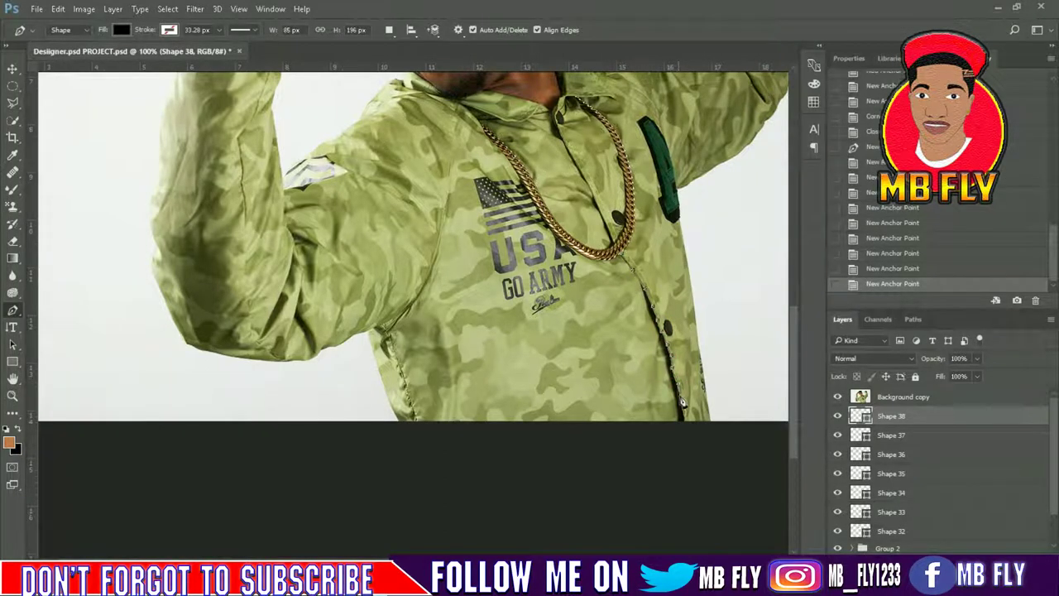
{"action": "left_click", "coordinate": [685, 416]}
{"action": "left_click", "coordinate": [688, 427]}
Curve the seam's lower end and trace back up toward the chain, closing Shape 38
{"action": "key", "text": "ctrl+equal"}
{"action": "scroll", "coordinate": [660, 359], "scroll_direction": "right", "scroll_amount": 5}
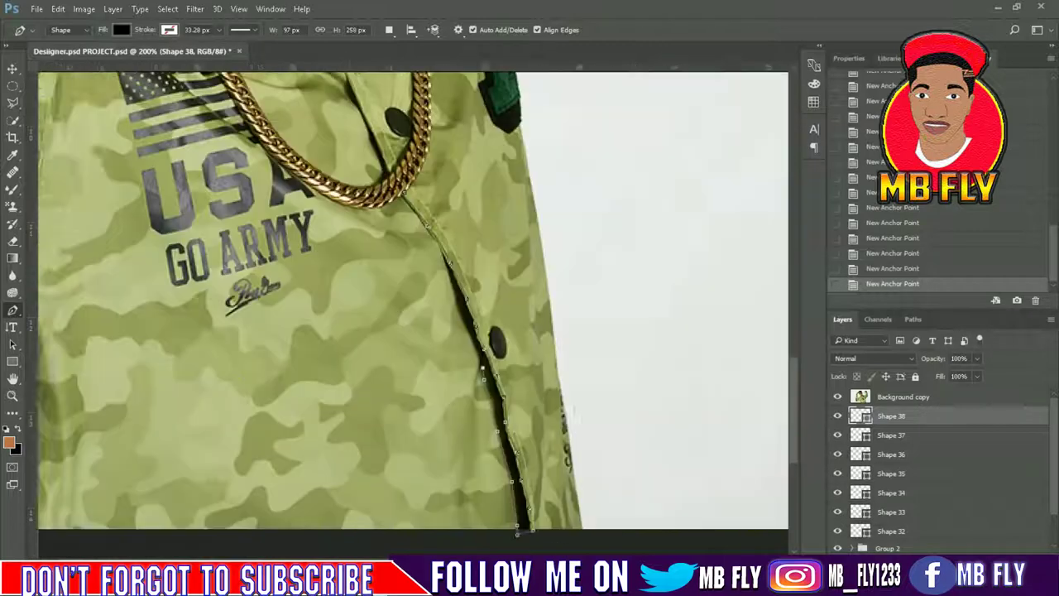
{"action": "scroll", "coordinate": [489, 420], "scroll_direction": "right", "scroll_amount": 1}
{"action": "left_click_drag", "start_coordinate": [398, 495], "coordinate": [403, 323]}
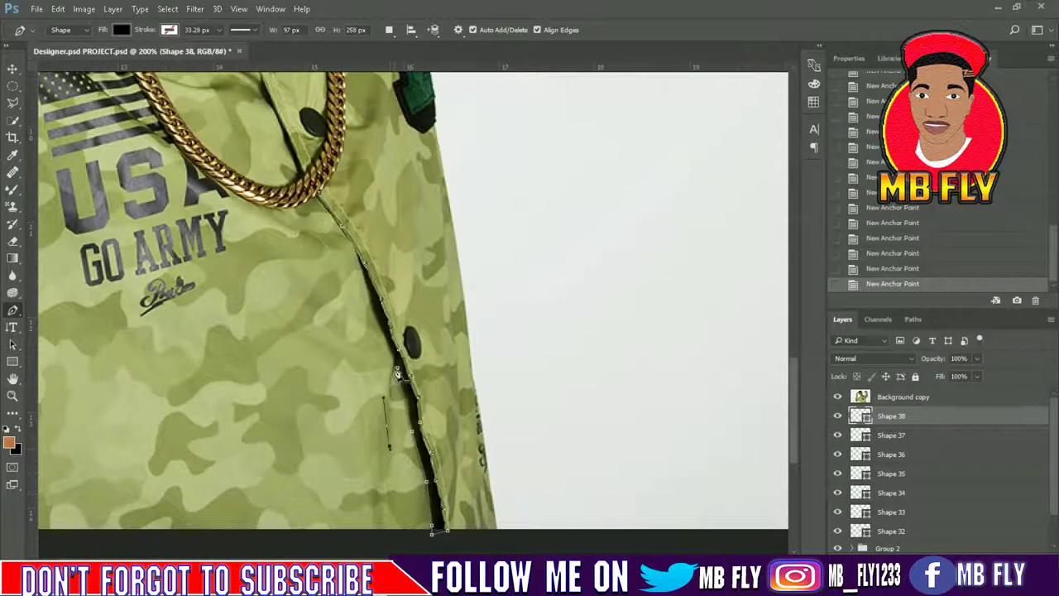
{"action": "left_click", "coordinate": [379, 328]}
{"action": "left_click", "coordinate": [374, 308]}
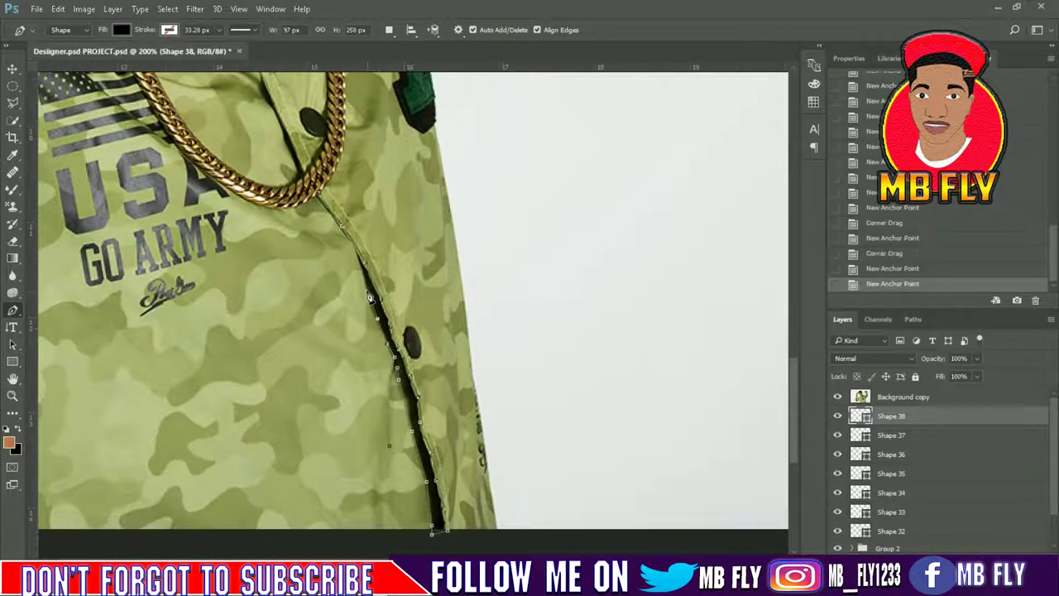
{"action": "left_click", "coordinate": [366, 290]}
{"action": "left_click", "coordinate": [360, 263]}
{"action": "left_click", "coordinate": [337, 233]}
{"action": "left_click", "coordinate": [329, 220]}
{"action": "left_click", "coordinate": [323, 211]}
{"action": "left_click", "coordinate": [319, 203]}
{"action": "left_click", "coordinate": [316, 196]}
Hide Background copy and merge Shapes 32–38 into a single Shape 38 layer with Ctrl+E
{"action": "left_click", "coordinate": [835, 397]}
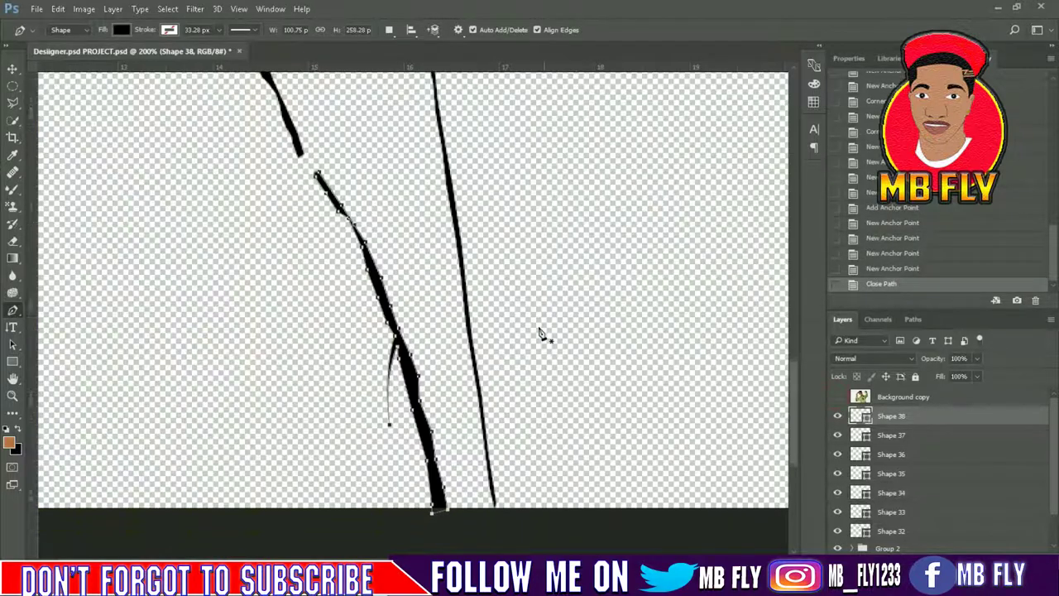
{"action": "scroll", "coordinate": [539, 331], "scroll_direction": "up", "scroll_amount": 3}
{"action": "scroll", "coordinate": [539, 331], "scroll_direction": "up", "scroll_amount": 3}
{"action": "scroll", "coordinate": [538, 331], "scroll_direction": "up", "scroll_amount": 3}
{"action": "scroll", "coordinate": [430, 351], "scroll_direction": "down", "scroll_amount": 3}
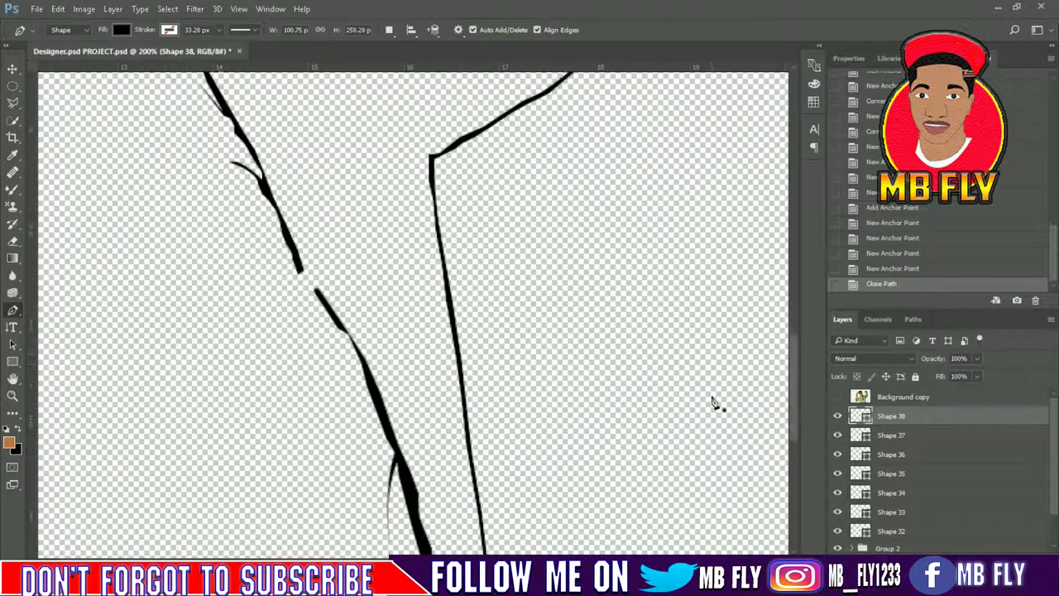
{"action": "scroll", "coordinate": [713, 402], "scroll_direction": "down", "scroll_amount": 1}
{"action": "scroll", "coordinate": [841, 451], "scroll_direction": "down", "scroll_amount": 2}
{"action": "left_click", "coordinate": [894, 492]}
{"action": "left_click", "coordinate": [887, 399], "text": "shift"}
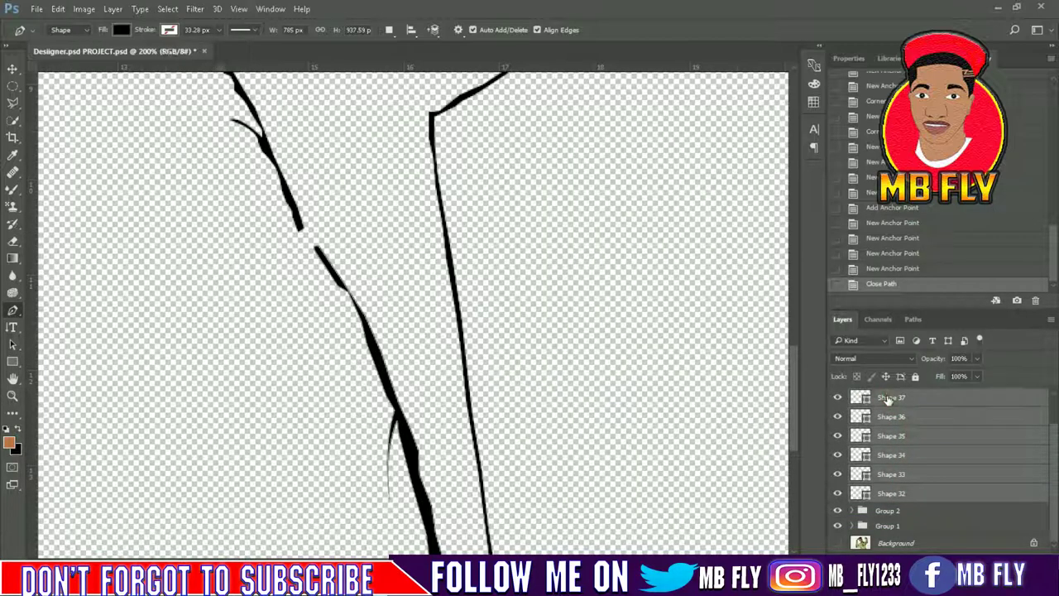
{"action": "key", "text": "ctrl+e"}
{"action": "scroll", "coordinate": [718, 447], "scroll_direction": "up", "scroll_amount": 3}
{"action": "scroll", "coordinate": [726, 469], "scroll_direction": "up", "scroll_amount": 3}
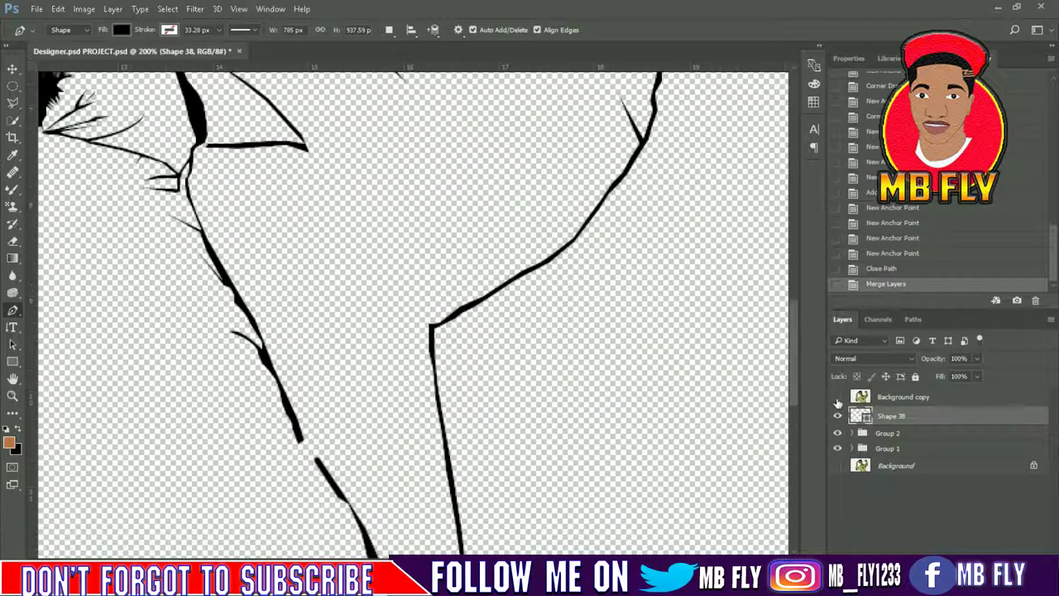
Begin outlining the dark green chest strip, placing anchors down its right edge
{"action": "left_click", "coordinate": [365, 200]}
{"action": "left_click", "coordinate": [403, 364]}
{"action": "left_click", "coordinate": [409, 338]}
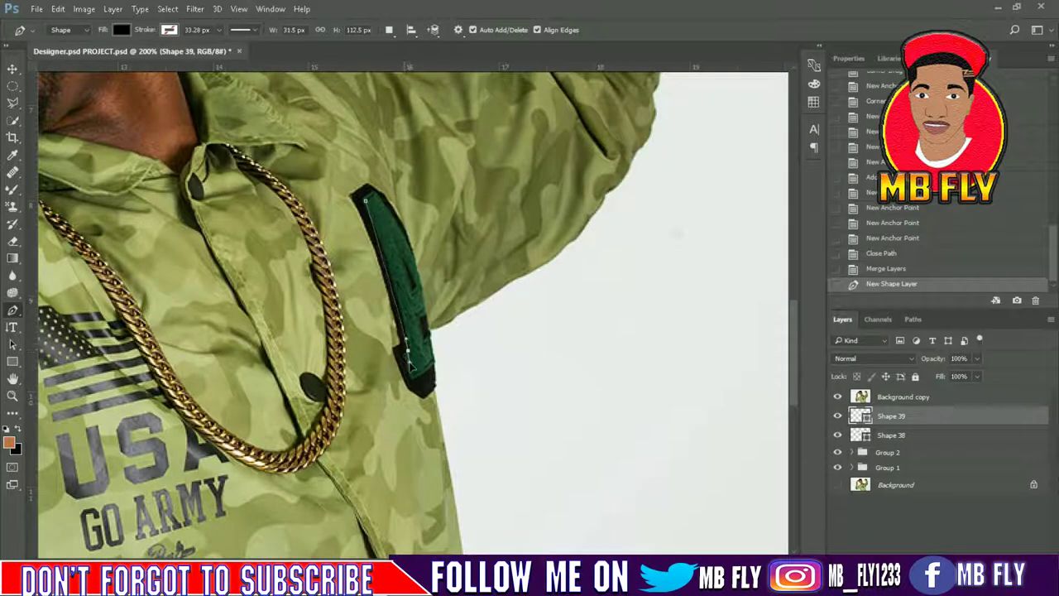
{"action": "left_click", "coordinate": [411, 377], "text": "alt"}
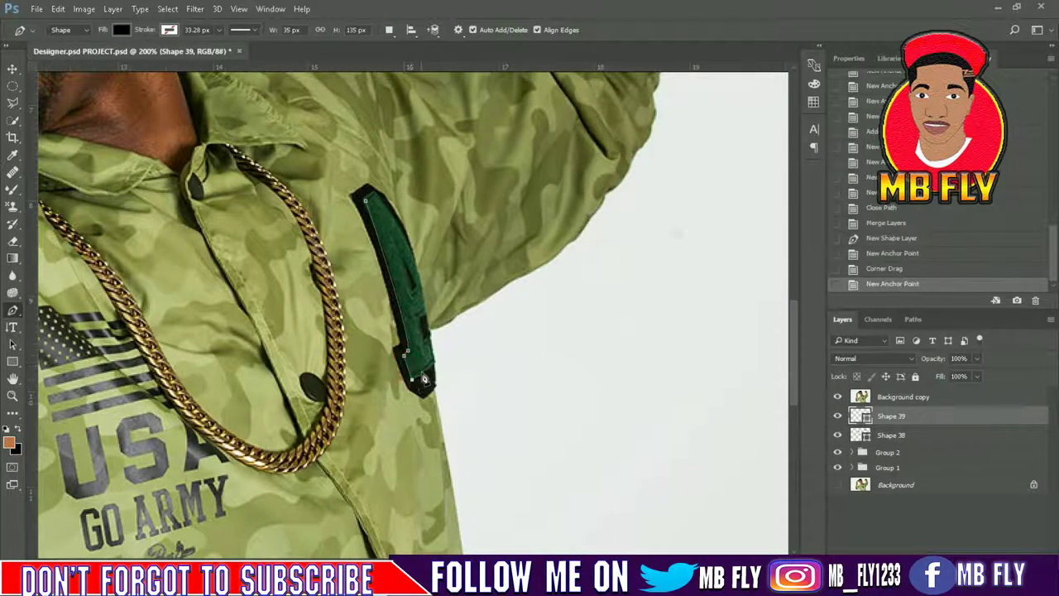
{"action": "left_click", "coordinate": [435, 363]}
{"action": "left_click", "coordinate": [427, 338]}
{"action": "left_click", "coordinate": [422, 329]}
{"action": "left_click", "coordinate": [420, 317]}
{"action": "left_click", "coordinate": [428, 325]}
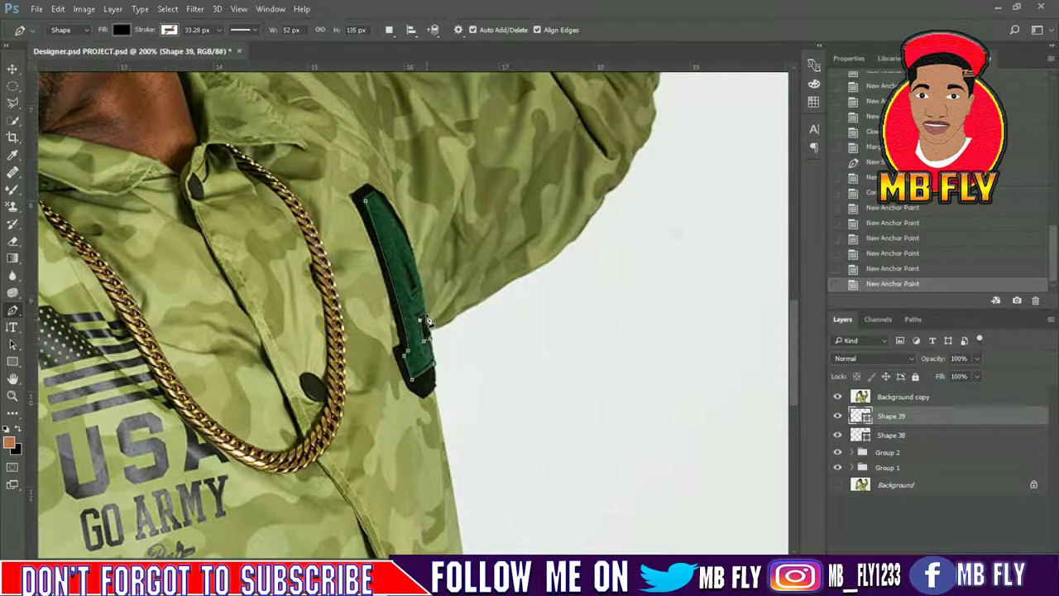
{"action": "left_click", "coordinate": [431, 338]}
{"action": "left_click", "coordinate": [437, 364]}
Trace around the strip's lower end and back up its left edge, closing Shape 39
{"action": "left_click", "coordinate": [439, 385]}
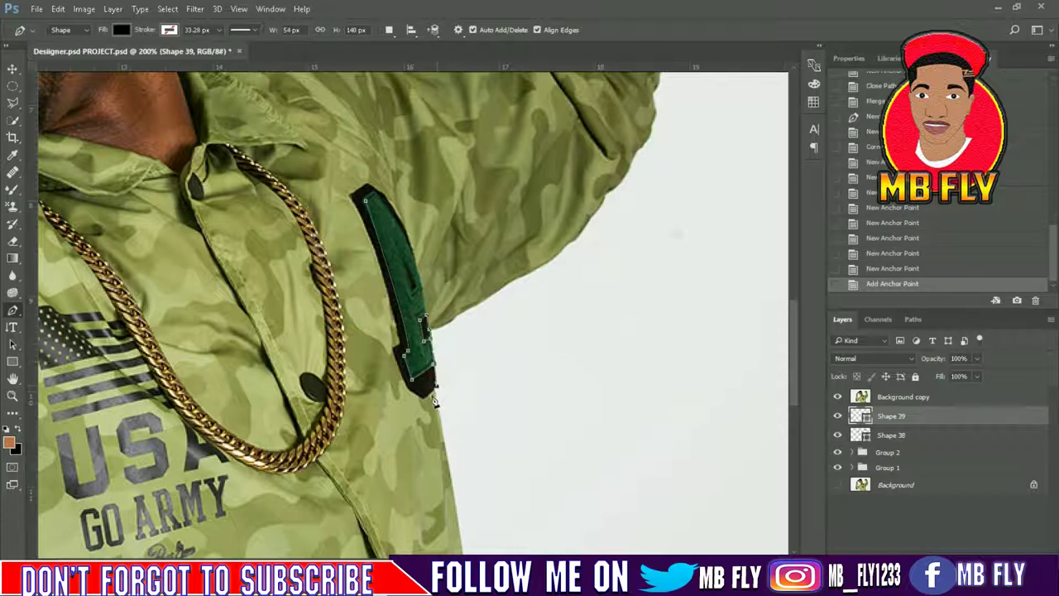
{"action": "left_click", "coordinate": [425, 398]}
{"action": "left_click", "coordinate": [411, 389]}
{"action": "left_click", "coordinate": [398, 351]}
{"action": "left_click", "coordinate": [394, 335]}
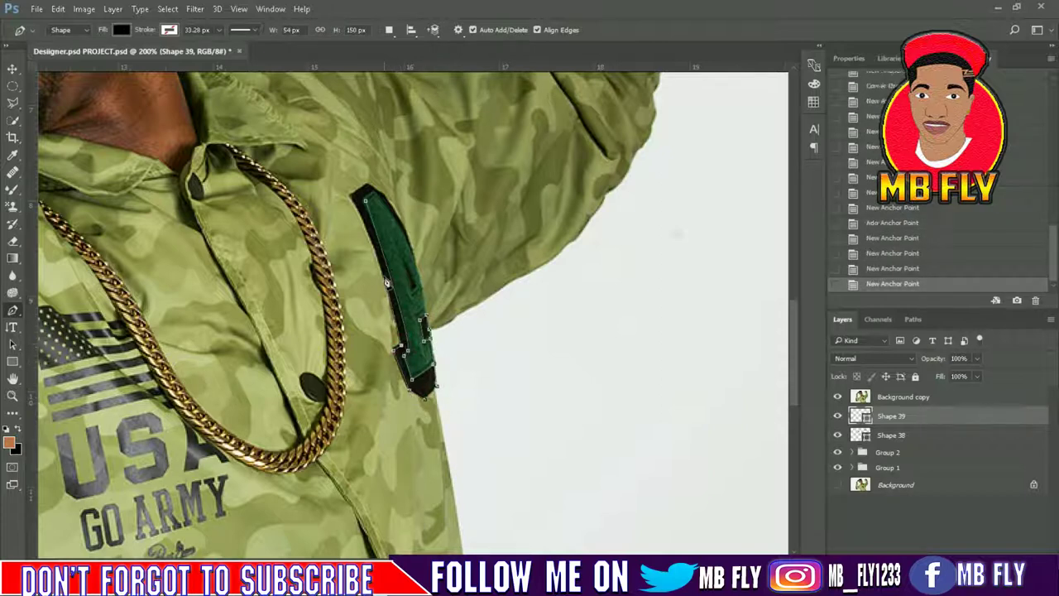
{"action": "left_click", "coordinate": [383, 276]}
{"action": "left_click", "coordinate": [370, 238]}
{"action": "left_click", "coordinate": [358, 210]}
{"action": "left_click_drag", "start_coordinate": [366, 192], "coordinate": [384, 200]}
{"action": "left_click", "coordinate": [401, 224]}
{"action": "left_click", "coordinate": [410, 245]}
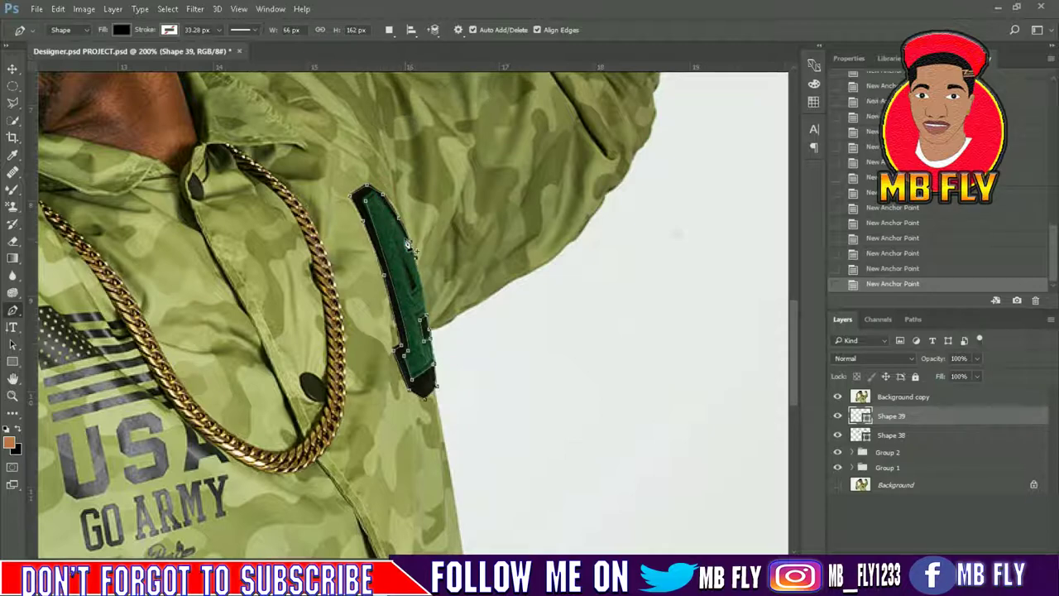
{"action": "left_click", "coordinate": [381, 201]}
{"action": "left_click", "coordinate": [367, 204]}
Toggle Background copy visibility to compare the line art, leaving the photo shown
{"action": "left_click", "coordinate": [836, 397]}
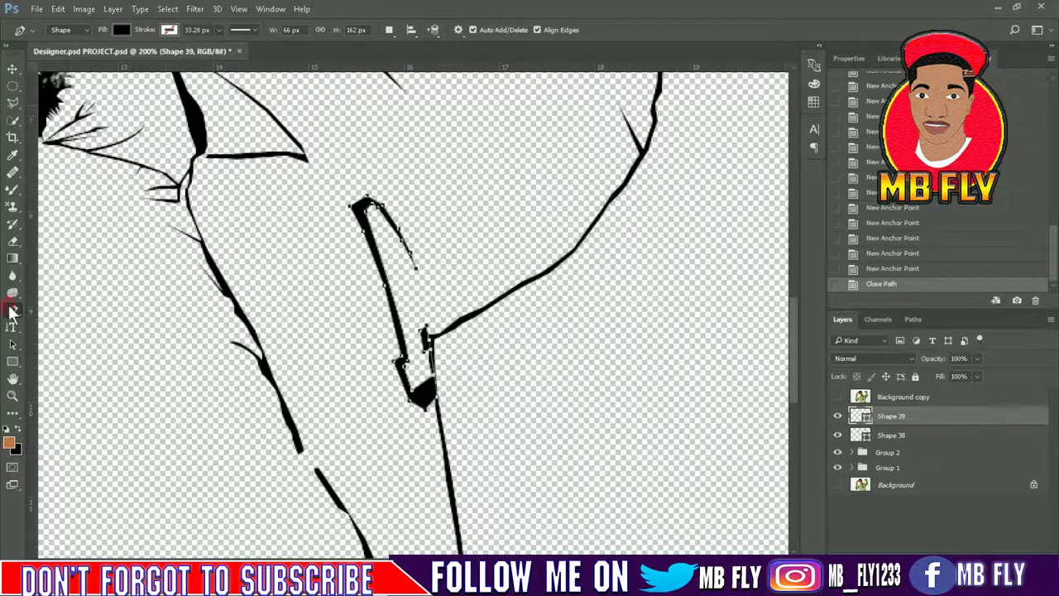
{"action": "left_click", "coordinate": [836, 397]}
{"action": "left_click", "coordinate": [836, 397]}
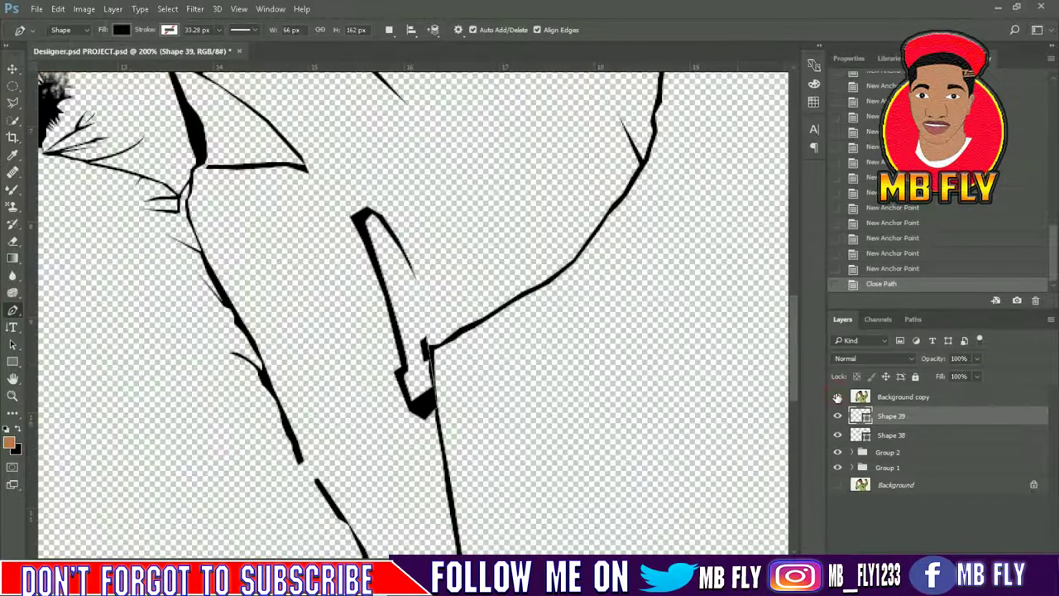
{"action": "left_click", "coordinate": [836, 397]}
{"action": "scroll", "coordinate": [339, 353], "scroll_direction": "left", "scroll_amount": 3}
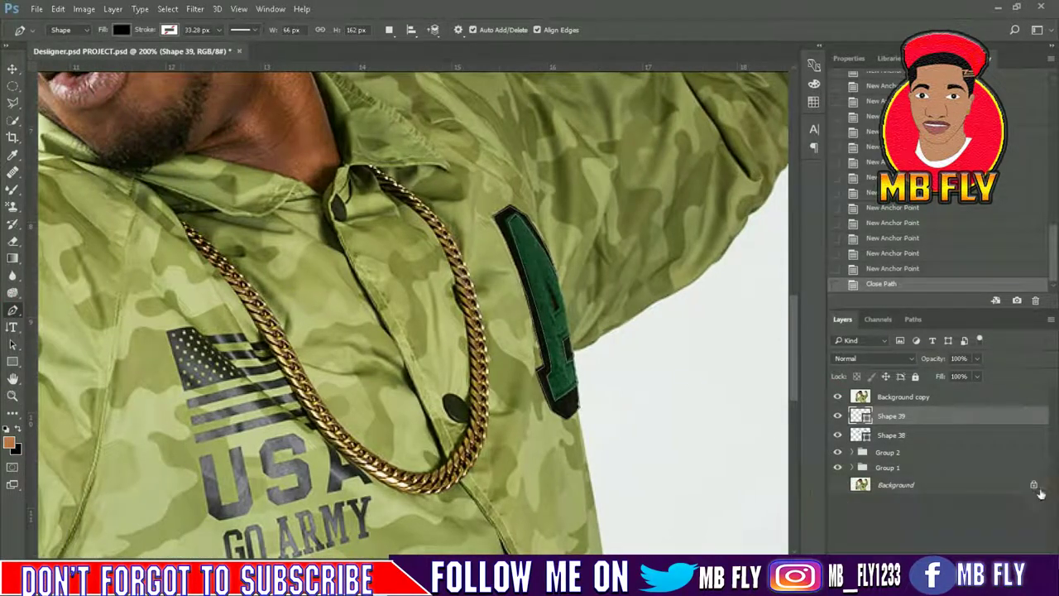
Trace the collar edge under the chin from the left toward the chain
{"action": "left_click", "coordinate": [139, 179]}
{"action": "left_click", "coordinate": [167, 189]}
{"action": "left_click", "coordinate": [192, 200]}
{"action": "left_click", "coordinate": [217, 209]}
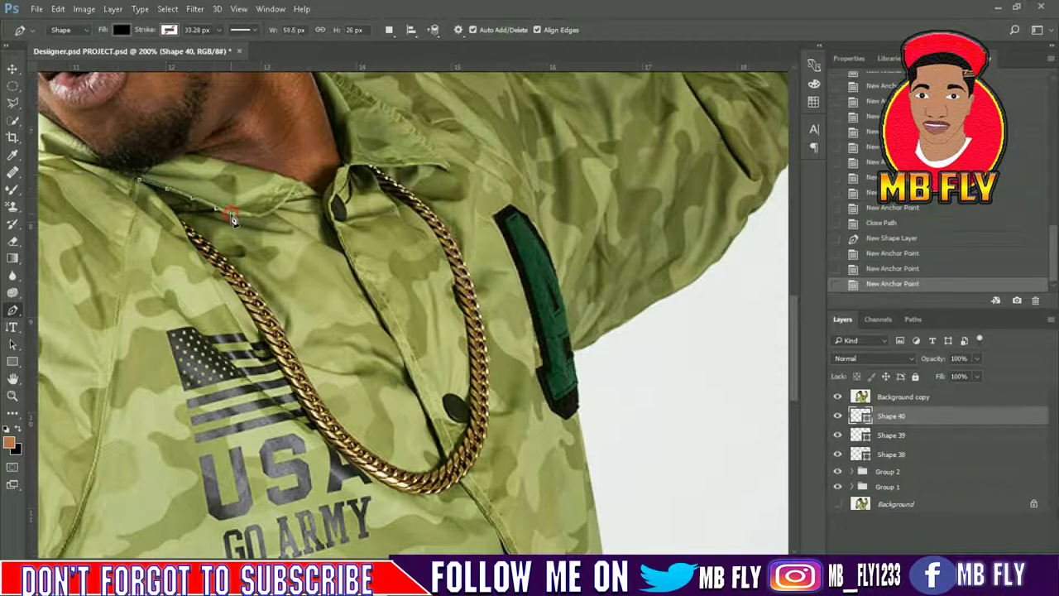
{"action": "left_click", "coordinate": [245, 215]}
{"action": "left_click", "coordinate": [265, 218]}
{"action": "left_click", "coordinate": [294, 195]}
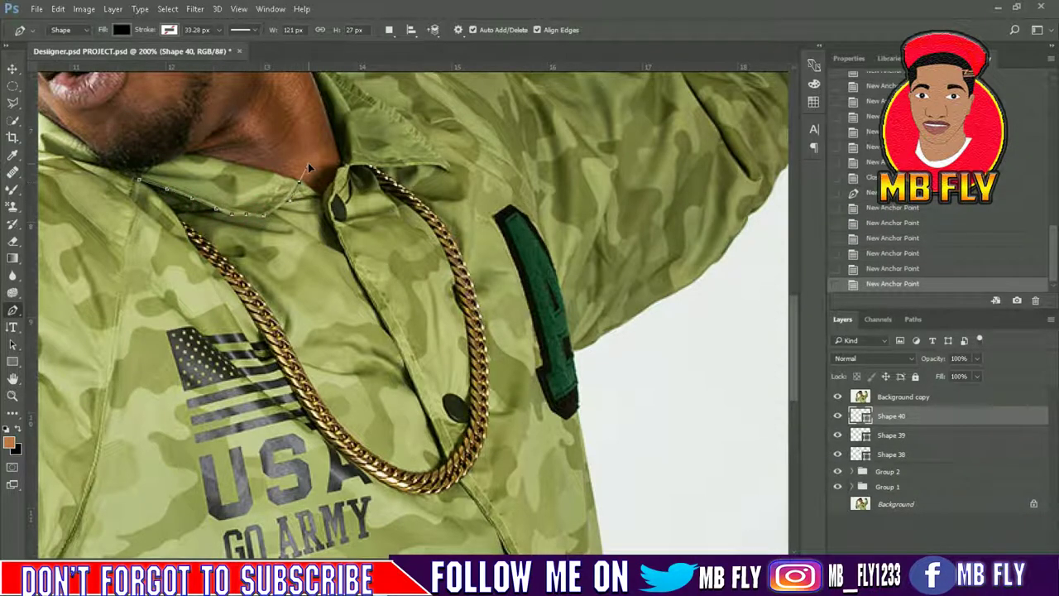
{"action": "left_click", "coordinate": [296, 202]}
{"action": "left_click", "coordinate": [316, 201]}
{"action": "left_click", "coordinate": [292, 198]}
{"action": "left_click", "coordinate": [287, 202]}
{"action": "left_click", "coordinate": [290, 200]}
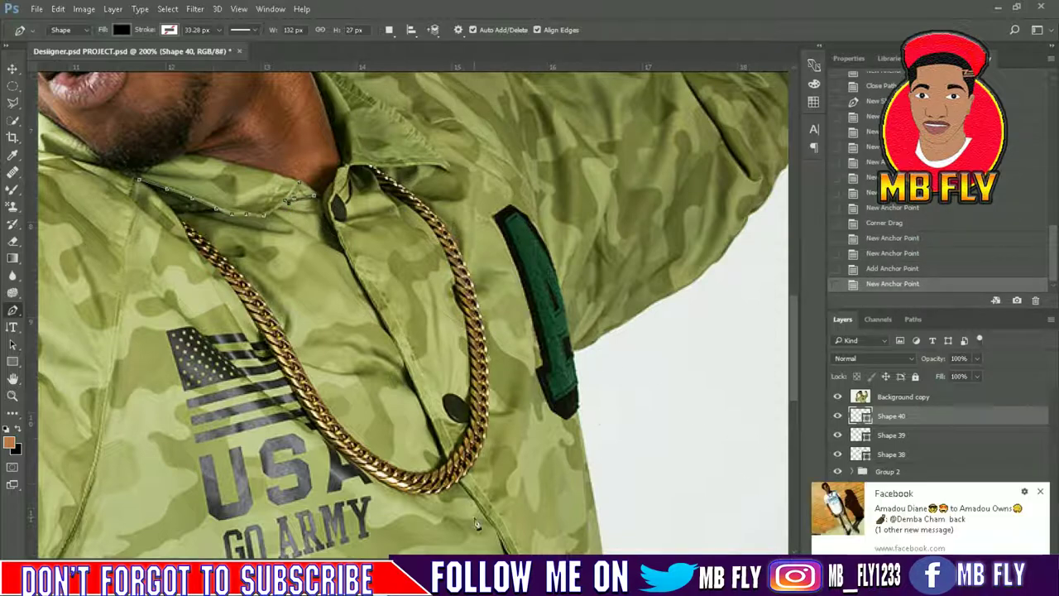
{"action": "left_click", "coordinate": [681, 589]}
{"action": "left_click", "coordinate": [1002, 200]}
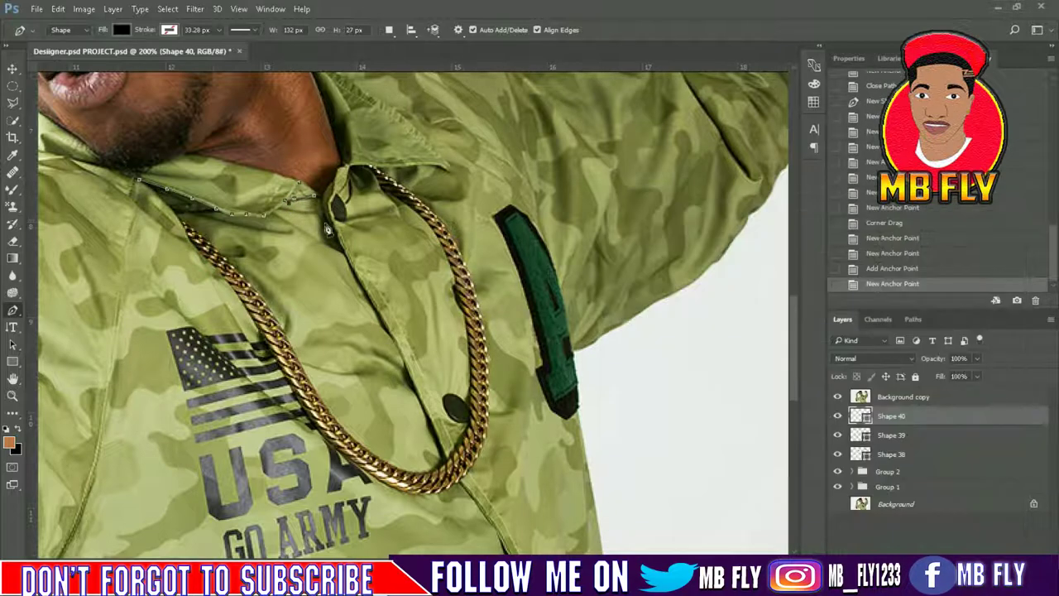
Add curved anchors along the collar edge and close the Shape 40 outline
{"action": "left_click", "coordinate": [317, 213]}
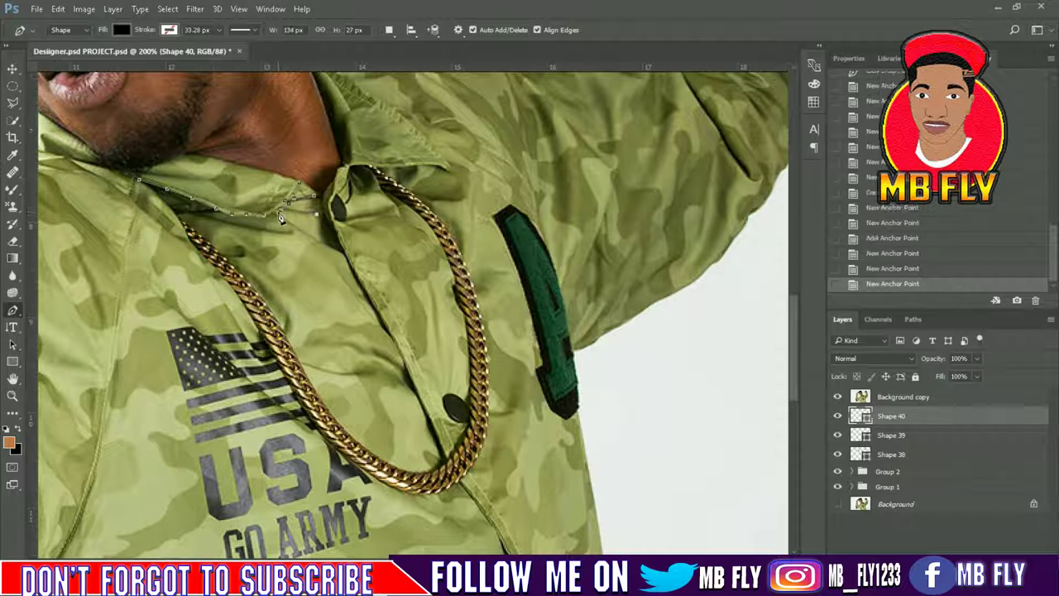
{"action": "left_click", "coordinate": [318, 239]}
{"action": "left_click", "coordinate": [200, 215]}
{"action": "left_click_drag", "start_coordinate": [206, 220], "coordinate": [121, 192]}
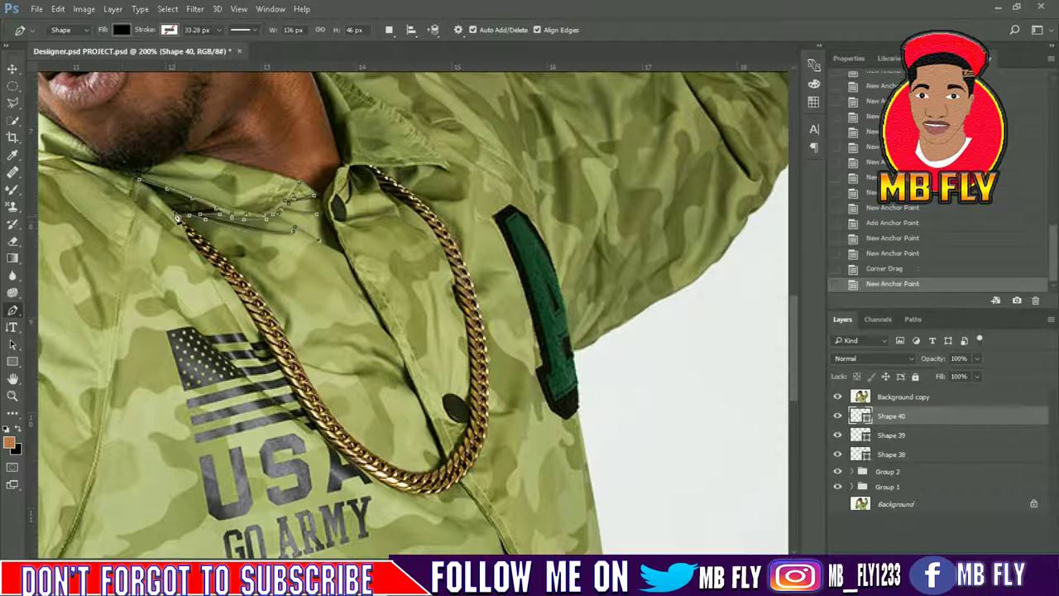
{"action": "left_click_drag", "start_coordinate": [190, 216], "coordinate": [210, 215]}
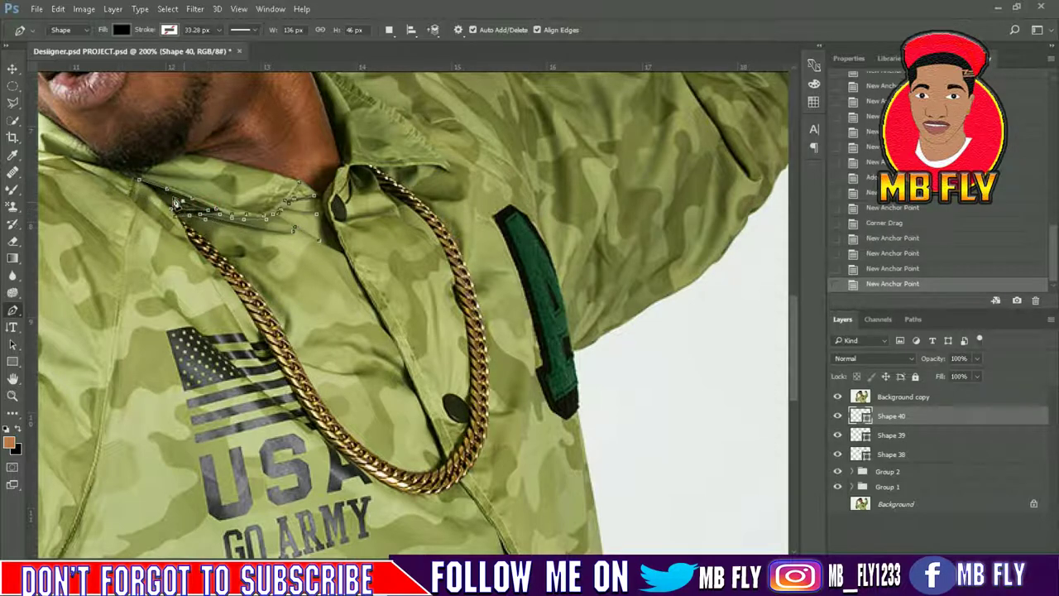
{"action": "left_click", "coordinate": [138, 179]}
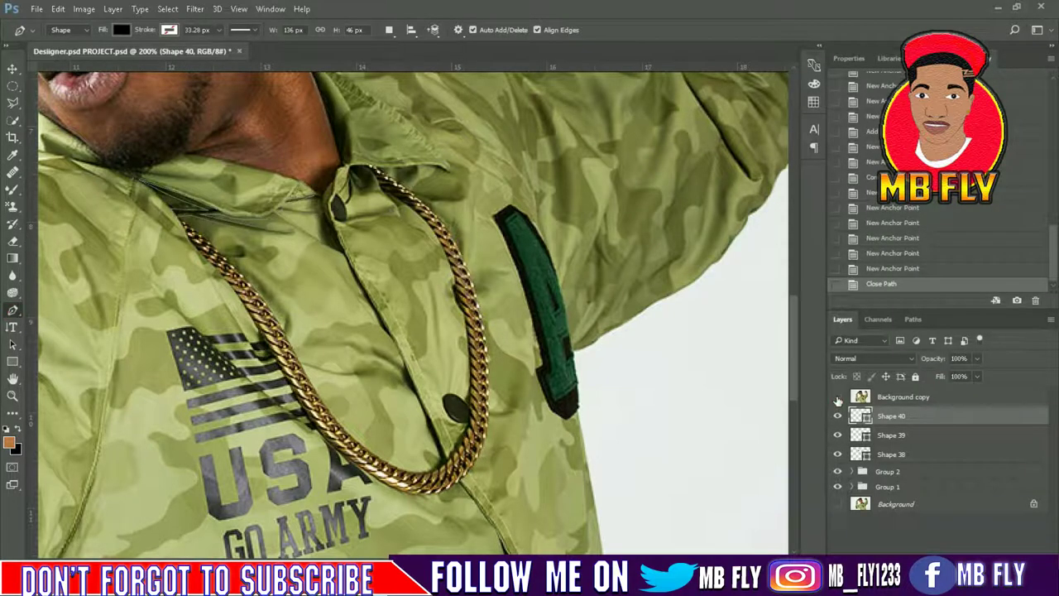
Hide and re-show Background copy to check the collar, then start a stroke by the chain
{"action": "left_click", "coordinate": [837, 397]}
{"action": "scroll", "coordinate": [464, 285], "scroll_direction": "up", "scroll_amount": 3}
{"action": "left_click", "coordinate": [837, 396]}
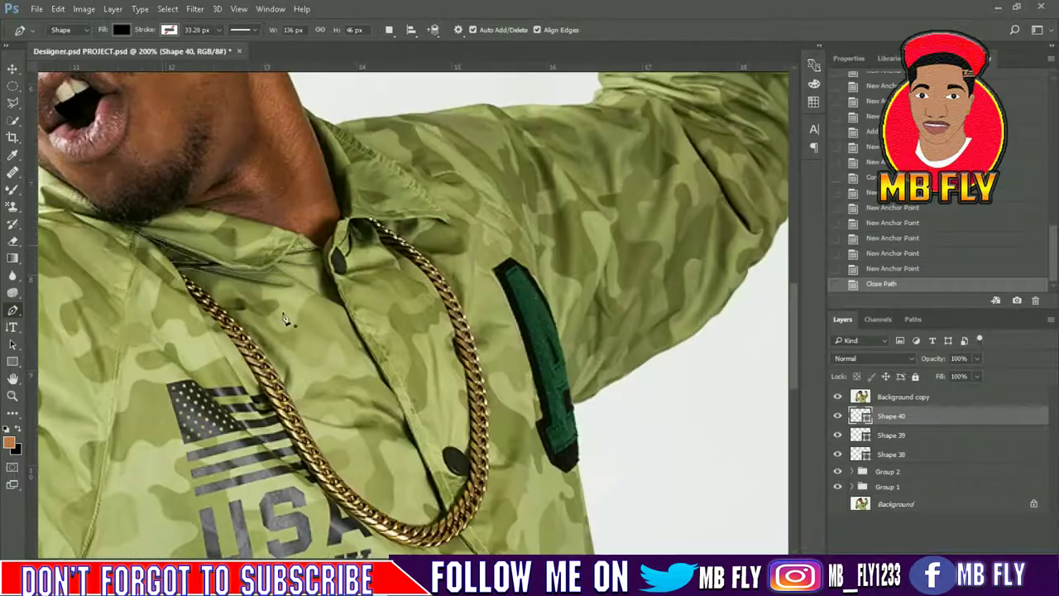
{"action": "left_click", "coordinate": [142, 235]}
Trace the shirt line beside the chain as the Shape 41 stroke
{"action": "left_click", "coordinate": [167, 258]}
{"action": "left_click", "coordinate": [178, 273]}
{"action": "left_click", "coordinate": [184, 287]}
{"action": "left_click", "coordinate": [188, 303]}
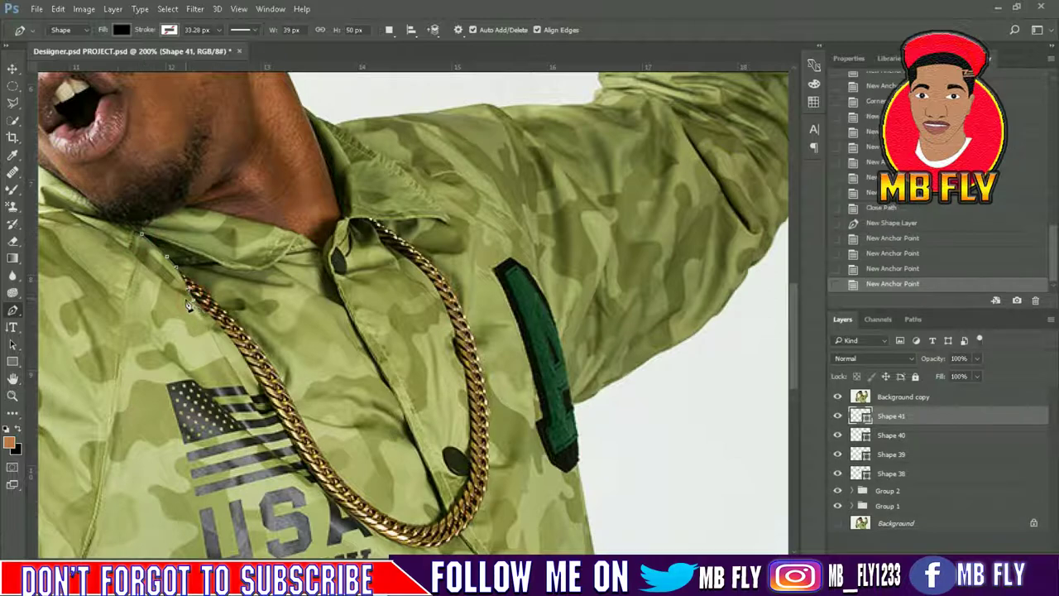
{"action": "left_click", "coordinate": [205, 328]}
{"action": "left_click", "coordinate": [221, 351]}
{"action": "left_click", "coordinate": [237, 379]}
{"action": "left_click", "coordinate": [224, 354]}
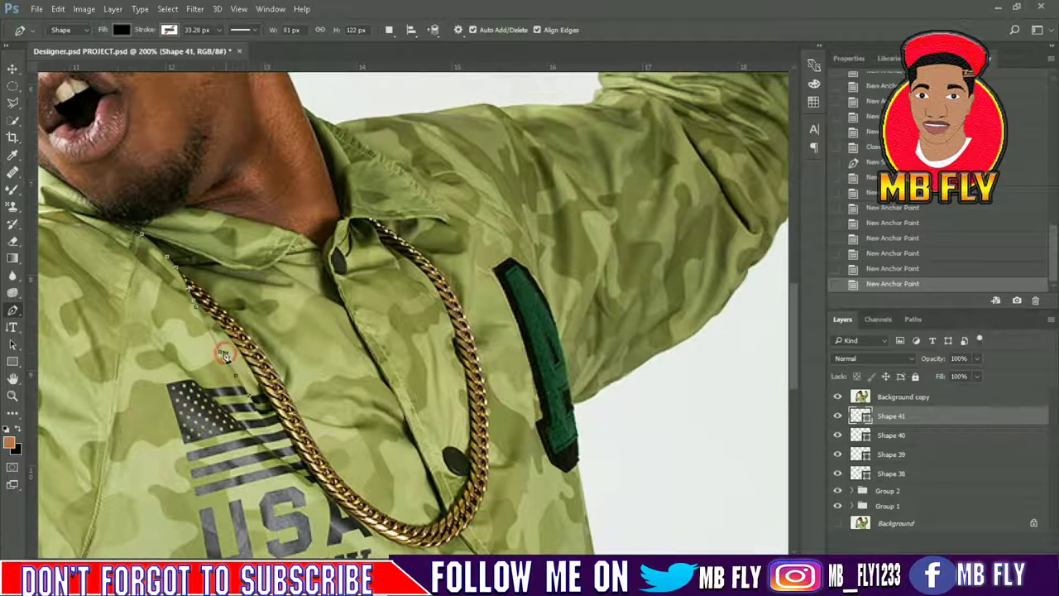
{"action": "left_click", "coordinate": [177, 263]}
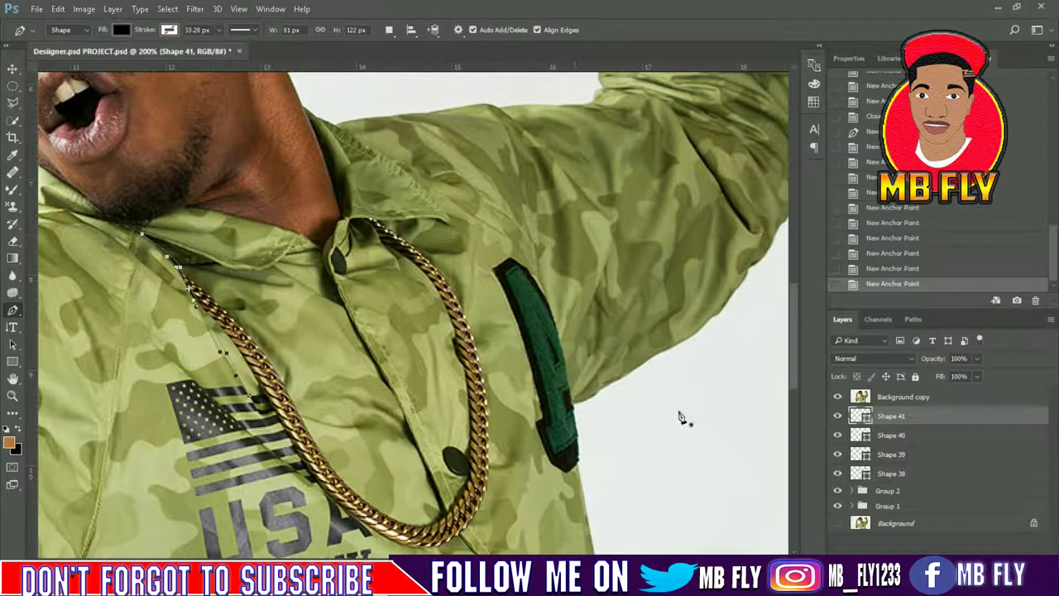
Hide Background copy to preview the line art, then show the photo again
{"action": "left_click", "coordinate": [837, 397]}
{"action": "scroll", "coordinate": [206, 329], "scroll_direction": "down", "scroll_amount": 2}
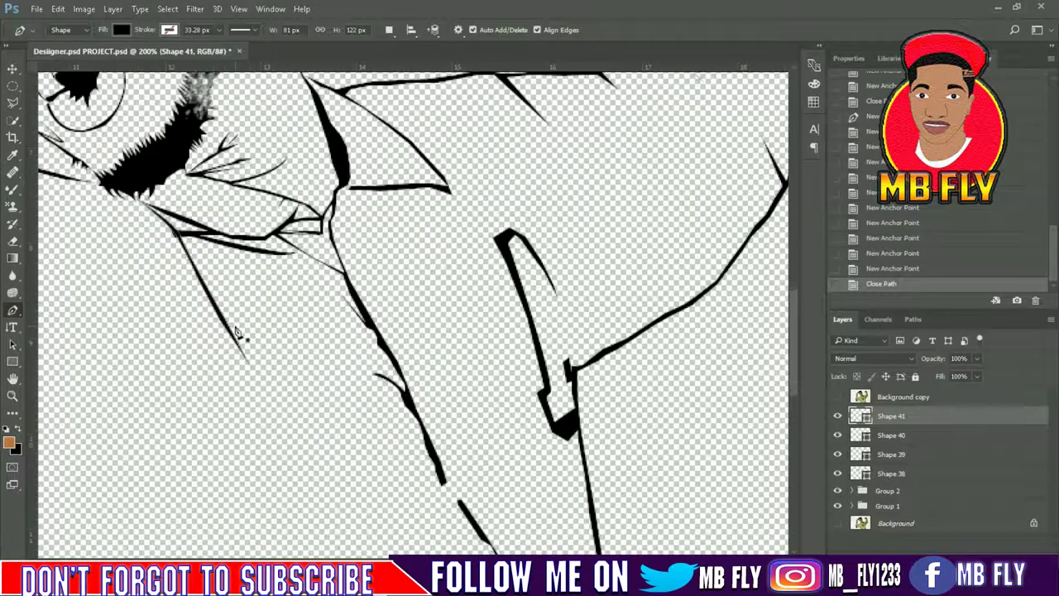
{"action": "left_click", "coordinate": [837, 396]}
{"action": "scroll", "coordinate": [414, 314], "scroll_direction": "left", "scroll_amount": 3}
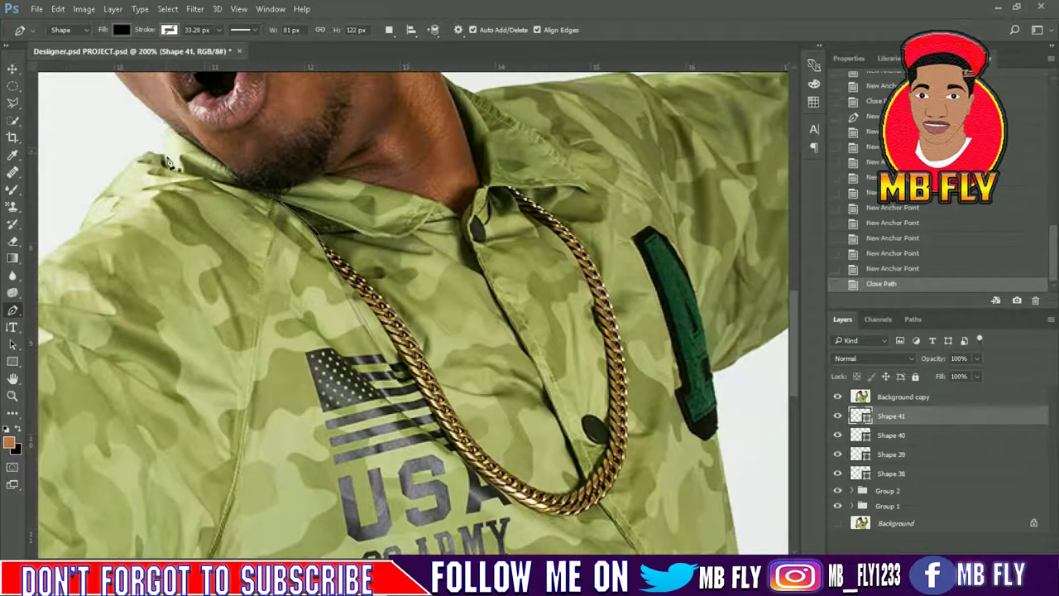
Trace and close a short stroke at the collar's left end as Shape 42
{"action": "left_click", "coordinate": [248, 192]}
{"action": "left_click", "coordinate": [233, 188]}
{"action": "left_click", "coordinate": [220, 186]}
{"action": "left_click", "coordinate": [209, 184]}
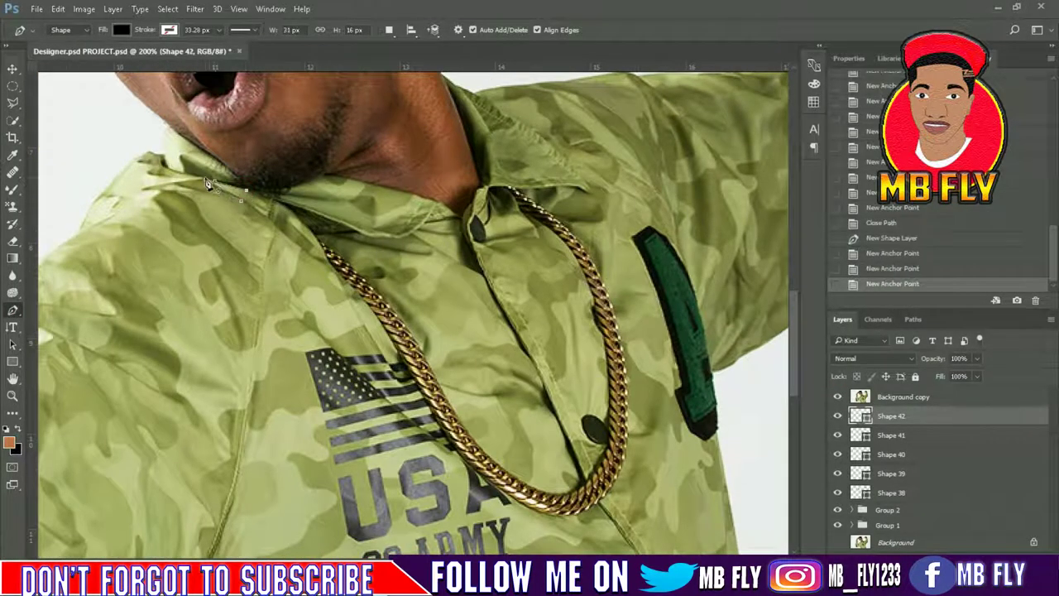
{"action": "left_click", "coordinate": [246, 191]}
Hide Background copy and merge Shapes 38–42 into a single Shape 42 layer
{"action": "left_click", "coordinate": [837, 397]}
{"action": "scroll", "coordinate": [595, 364], "scroll_direction": "up", "scroll_amount": 3}
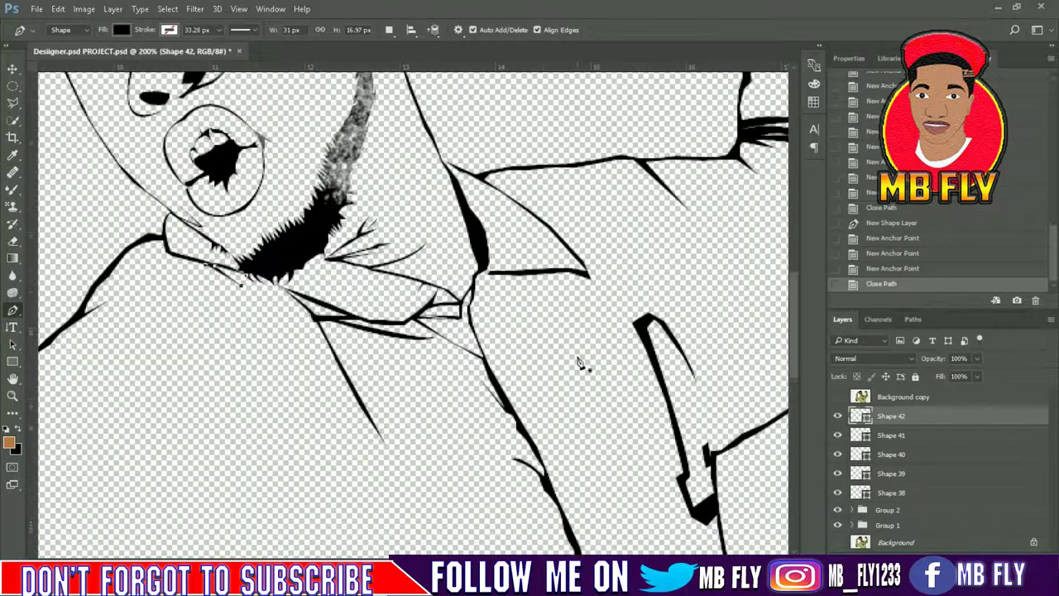
{"action": "scroll", "coordinate": [633, 367], "scroll_direction": "down", "scroll_amount": 4}
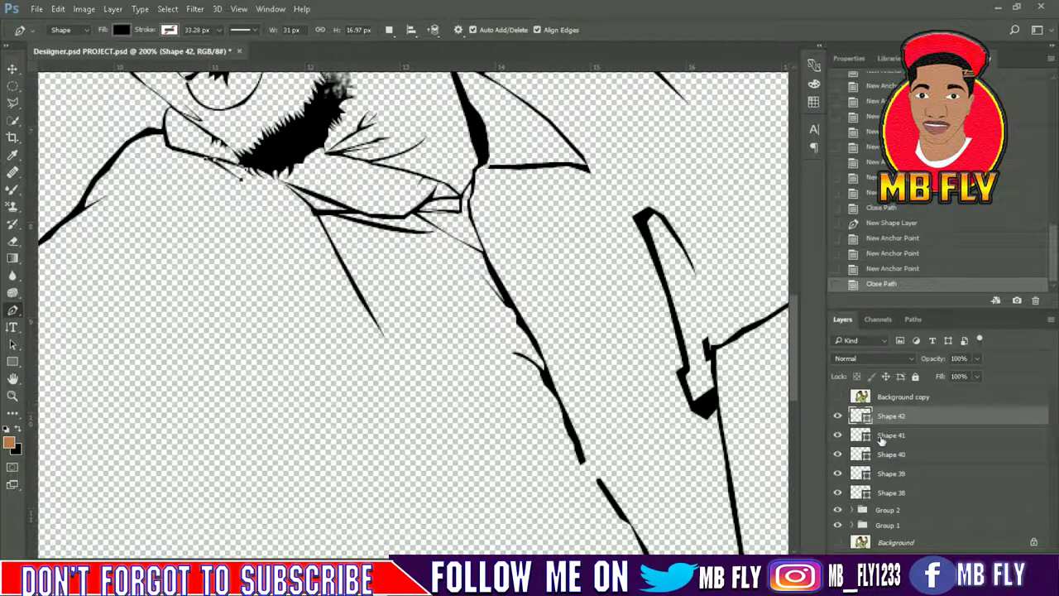
{"action": "left_click", "coordinate": [879, 492], "text": "shift"}
{"action": "key", "text": "ctrl+e"}
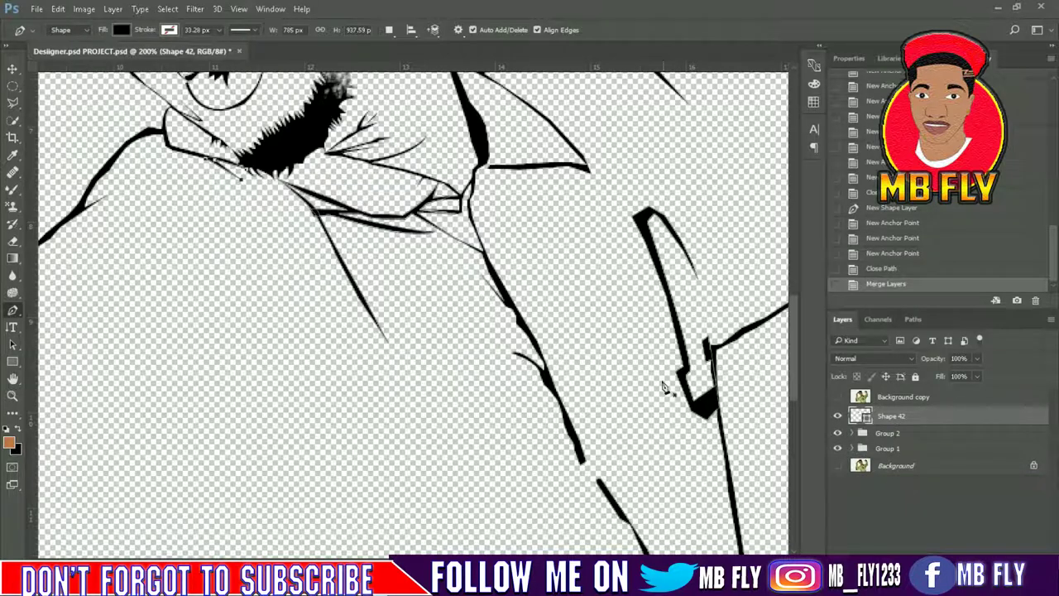
{"action": "scroll", "coordinate": [669, 385], "scroll_direction": "up", "scroll_amount": 1}
{"action": "scroll", "coordinate": [653, 397], "scroll_direction": "up", "scroll_amount": 3}
{"action": "scroll", "coordinate": [609, 466], "scroll_direction": "up", "scroll_amount": 3}
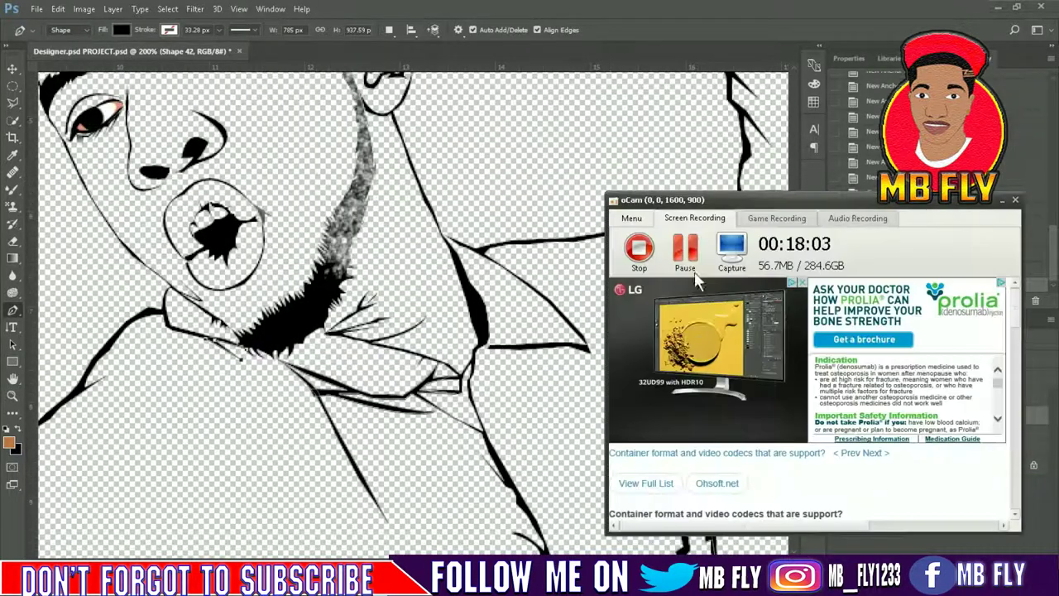
{"action": "scroll", "coordinate": [642, 279], "scroll_direction": "down", "scroll_amount": 3}
On Group 2, pen-trace the chest patch strip's left side and top
{"action": "left_click", "coordinate": [885, 432]}
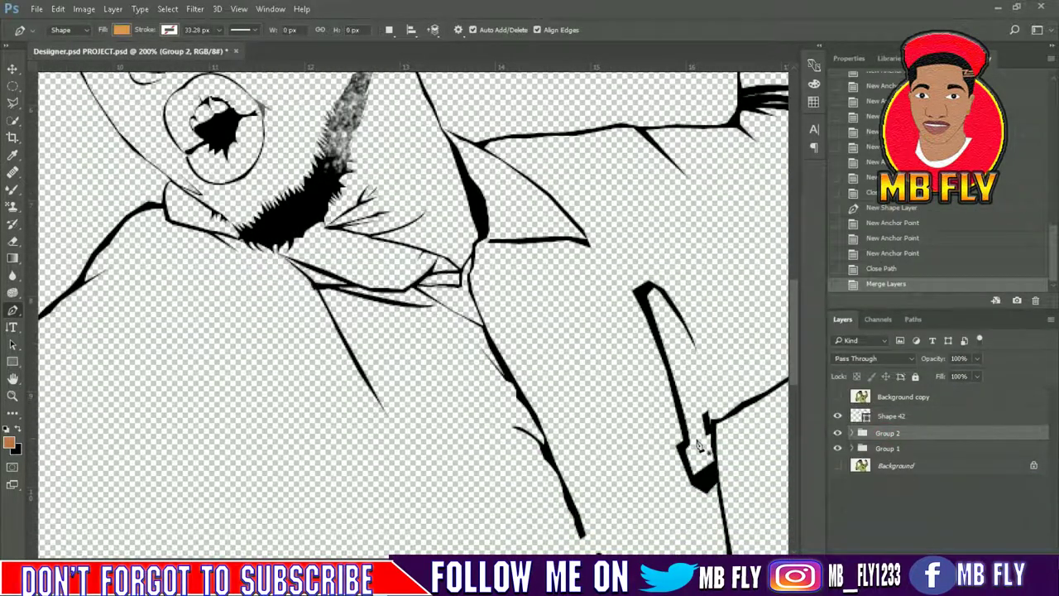
{"action": "left_click", "coordinate": [677, 395]}
{"action": "left_click", "coordinate": [669, 380]}
{"action": "left_click", "coordinate": [660, 339]}
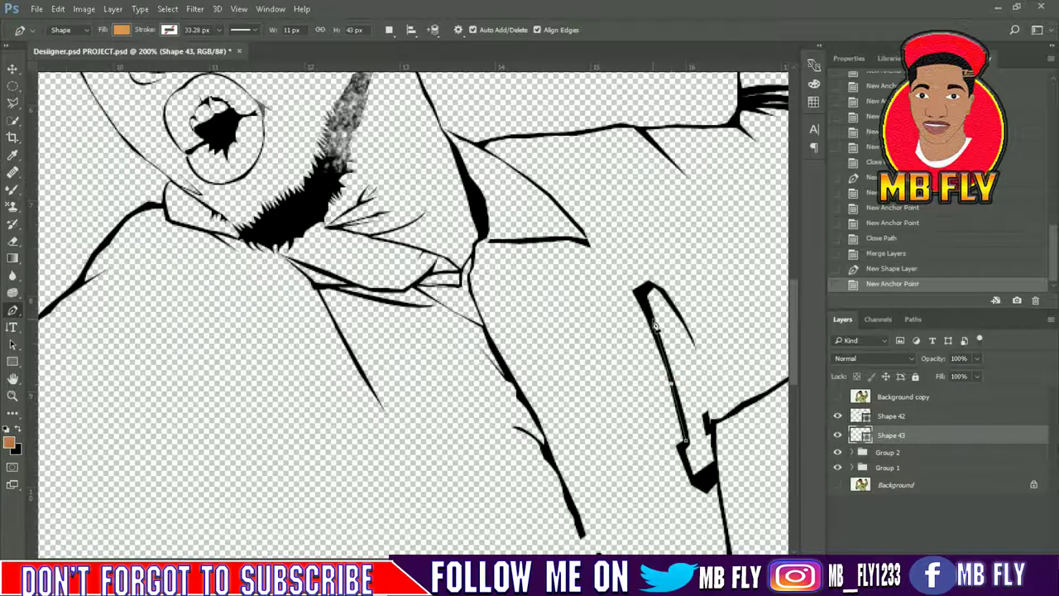
{"action": "left_click", "coordinate": [651, 292]}
{"action": "left_click", "coordinate": [662, 291]}
{"action": "left_click", "coordinate": [671, 303]}
{"action": "left_click", "coordinate": [693, 341]}
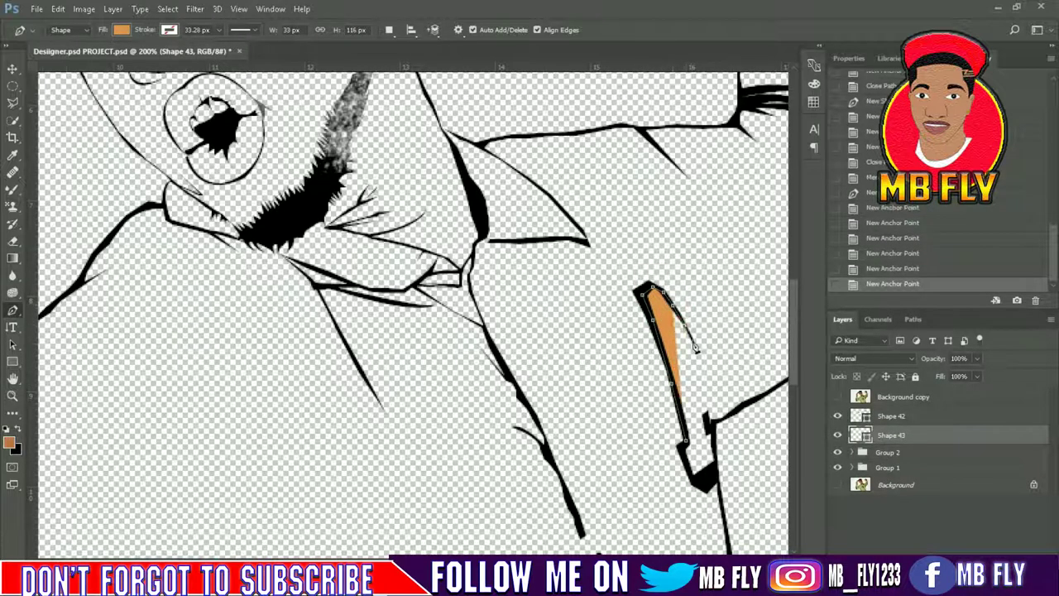
{"action": "left_click", "coordinate": [692, 372]}
{"action": "left_click", "coordinate": [686, 413]}
Continue the patch shape down the strip's right edge to its bottom
{"action": "left_click", "coordinate": [838, 398]}
{"action": "left_click", "coordinate": [703, 369]}
{"action": "left_click", "coordinate": [708, 397]}
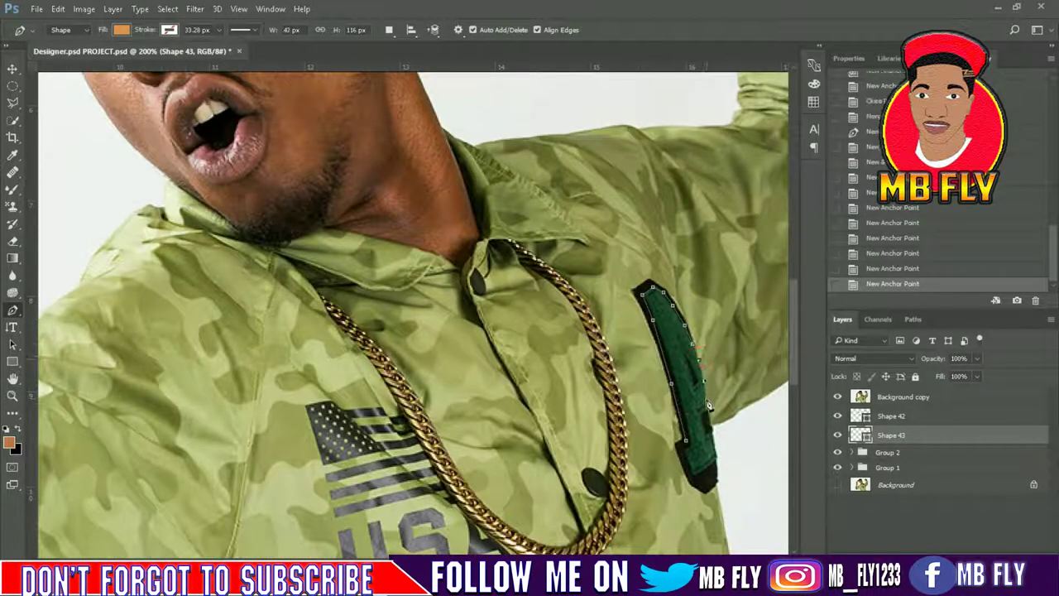
{"action": "left_click", "coordinate": [711, 420]}
{"action": "left_click", "coordinate": [714, 430]}
{"action": "left_click", "coordinate": [716, 453]}
{"action": "left_click", "coordinate": [718, 476]}
{"action": "left_click", "coordinate": [701, 488]}
Sample the jacket patch's dark green, save it as a swatch, and fill the patch with it
{"action": "left_click", "coordinate": [838, 397]}
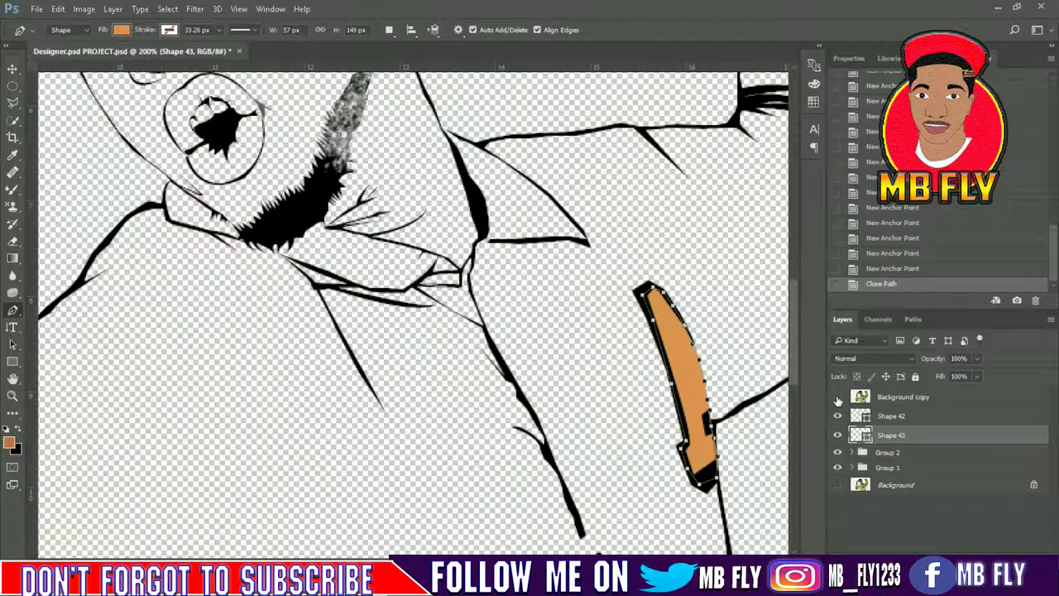
{"action": "left_click", "coordinate": [10, 443]}
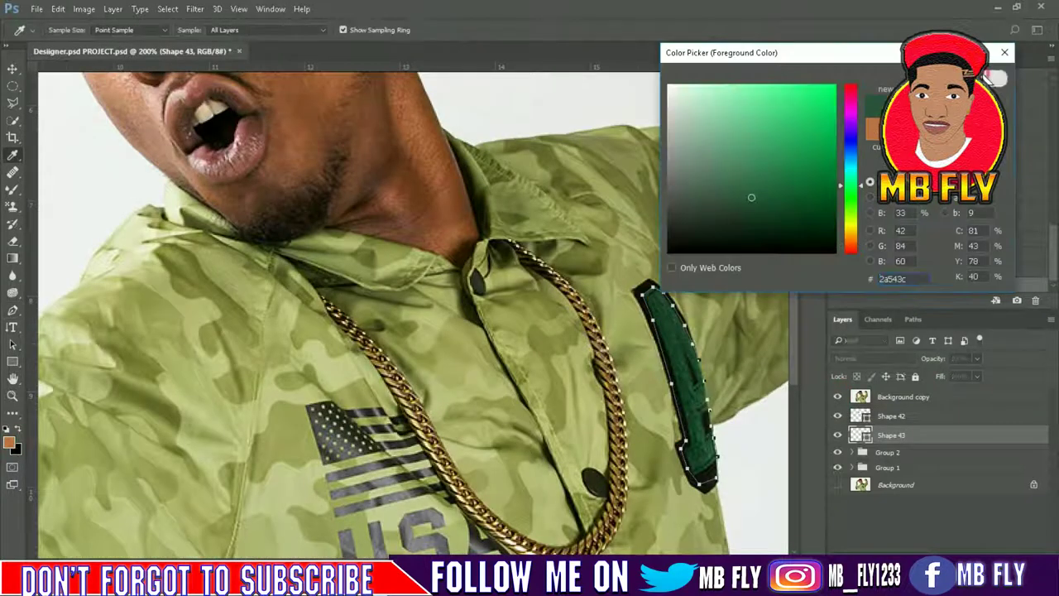
{"action": "left_click", "coordinate": [984, 79]}
{"action": "left_click", "coordinate": [122, 30]}
{"action": "left_click", "coordinate": [236, 84]}
{"action": "left_click", "coordinate": [672, 198]}
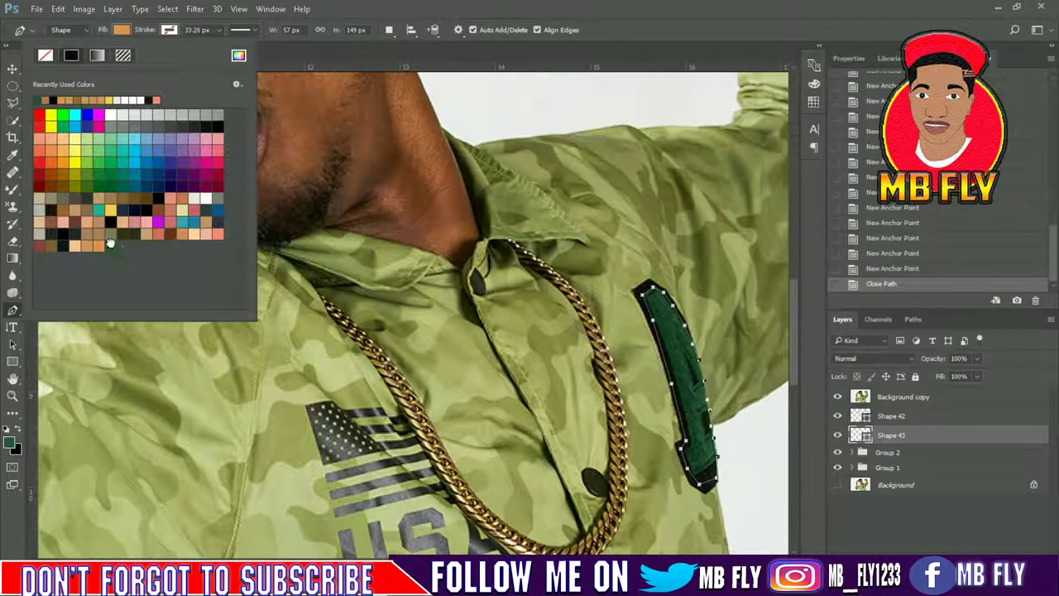
{"action": "left_click", "coordinate": [716, 389]}
Pen-draw a small black-filled shape at the patch's lower end, then hide the photo
{"action": "left_click", "coordinate": [837, 397]}
{"action": "left_click", "coordinate": [837, 398]}
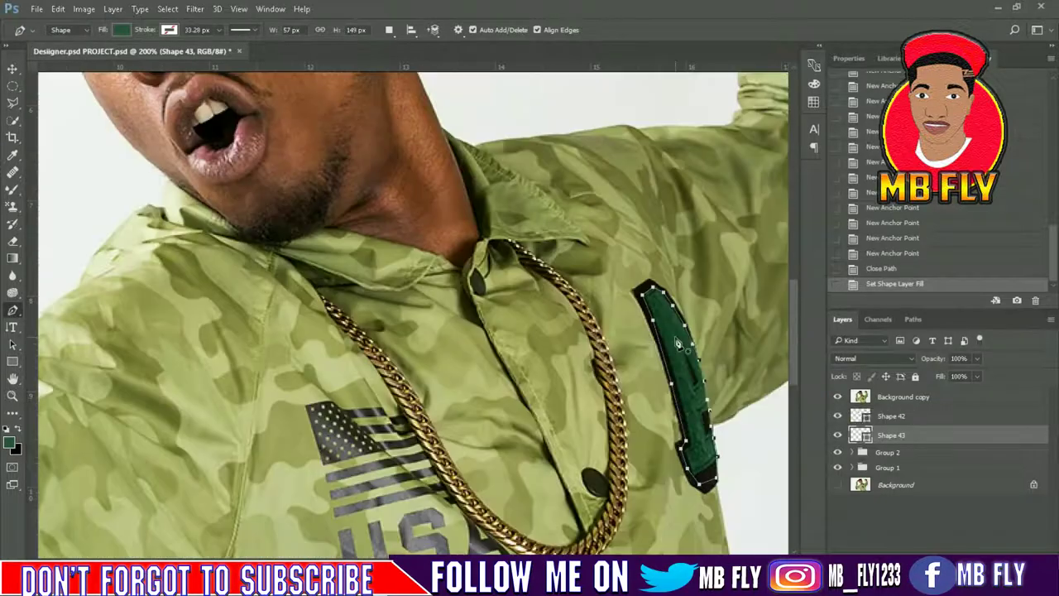
{"action": "left_click", "coordinate": [677, 337]}
{"action": "left_click", "coordinate": [696, 388]}
{"action": "left_click", "coordinate": [674, 348]}
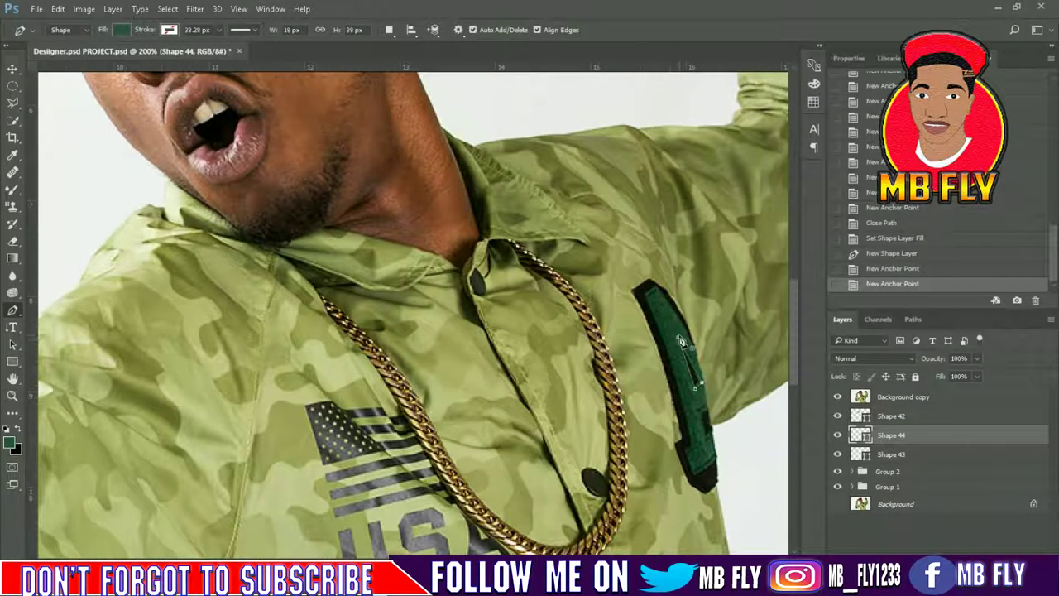
{"action": "left_click", "coordinate": [676, 337]}
{"action": "left_click", "coordinate": [121, 30]}
{"action": "left_click", "coordinate": [37, 101]}
{"action": "left_click", "coordinate": [837, 398]}
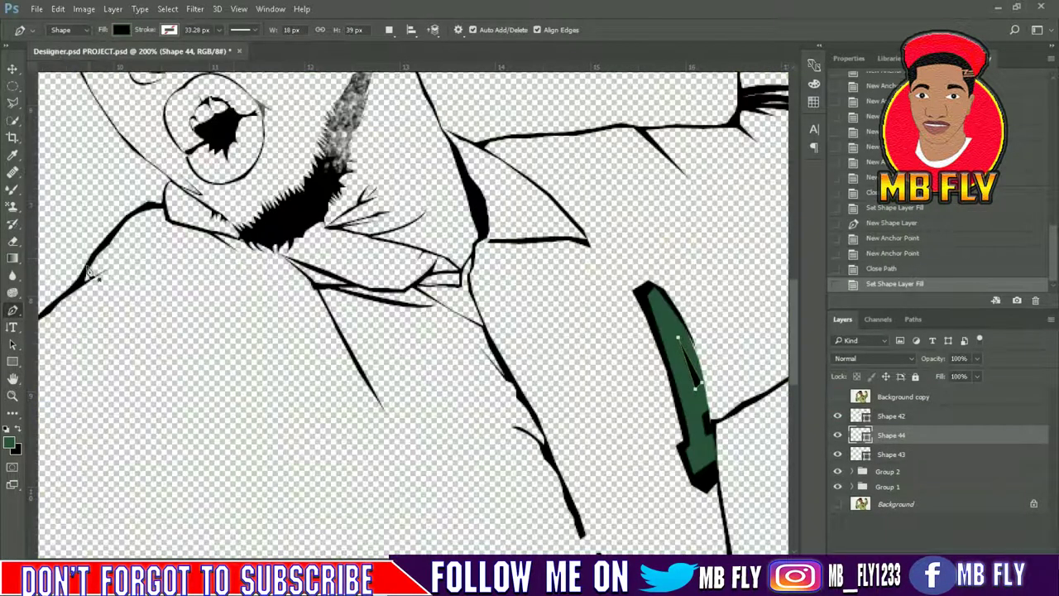
Zoom in on the chest logo and trace the letter U as a black shape
{"action": "key", "text": "ctrl+0"}
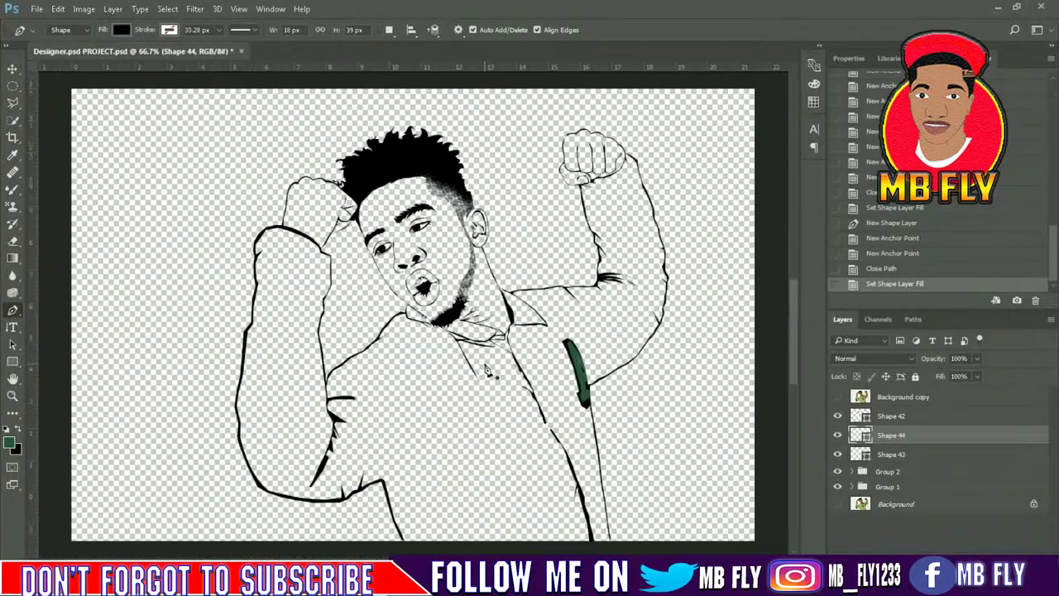
{"action": "left_click", "coordinate": [836, 398]}
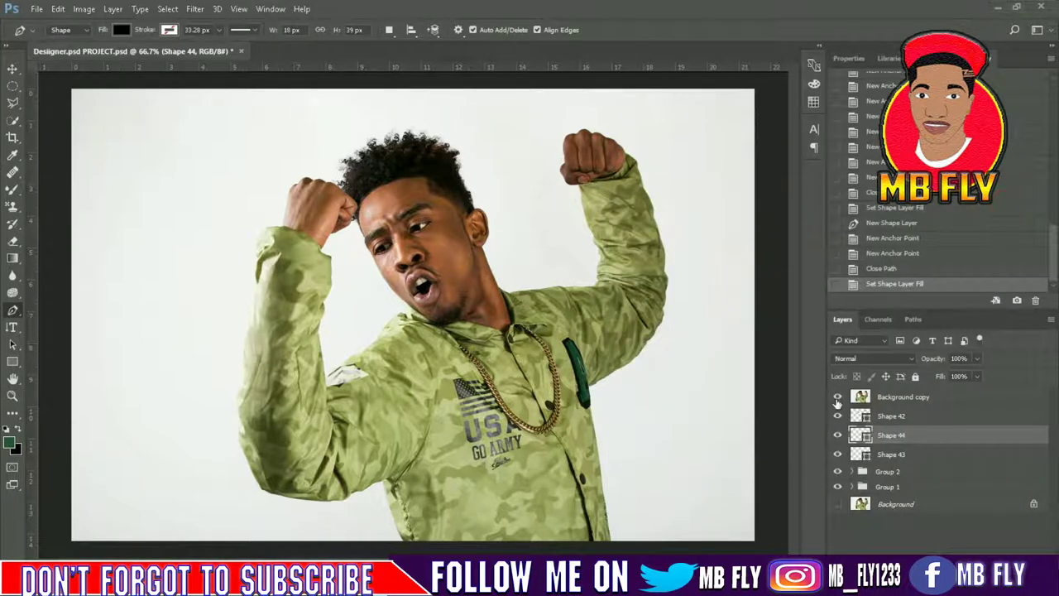
{"action": "key", "text": "ctrl+plus"}
{"action": "key", "text": "ctrl+plus"}
{"action": "scroll", "coordinate": [794, 331], "scroll_direction": "down", "scroll_amount": 5}
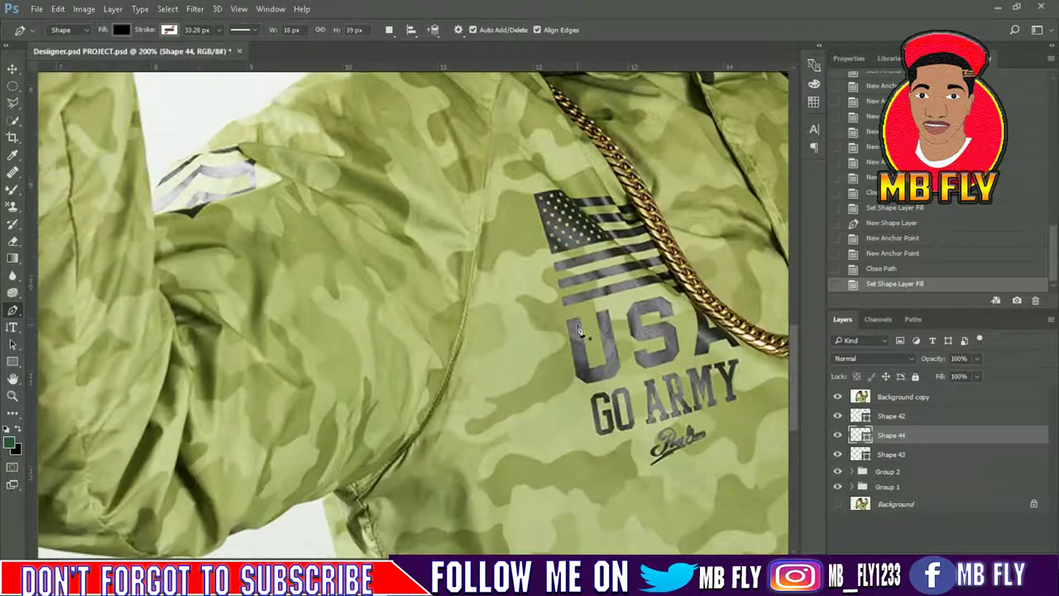
{"action": "left_click", "coordinate": [566, 322]}
{"action": "left_click", "coordinate": [592, 389]}
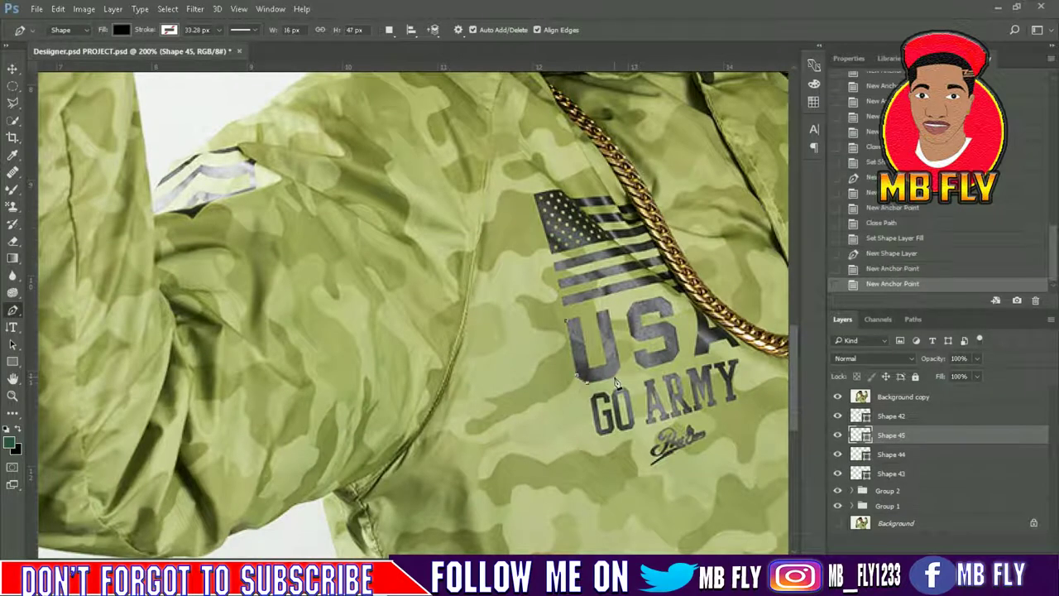
{"action": "left_click", "coordinate": [622, 379]}
{"action": "left_click", "coordinate": [612, 312]}
{"action": "left_click", "coordinate": [597, 308]}
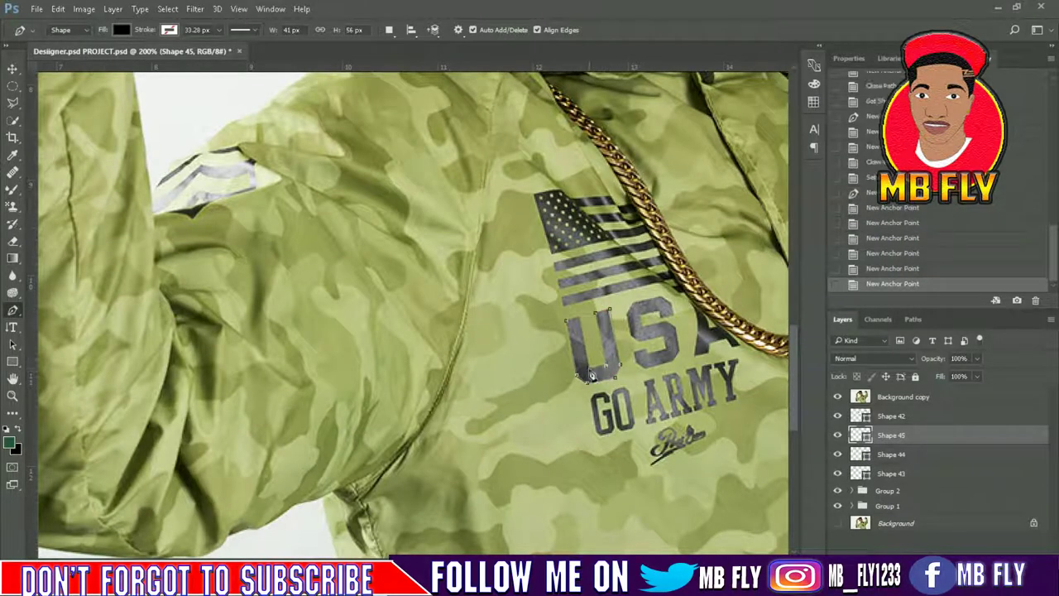
{"action": "left_click", "coordinate": [568, 322]}
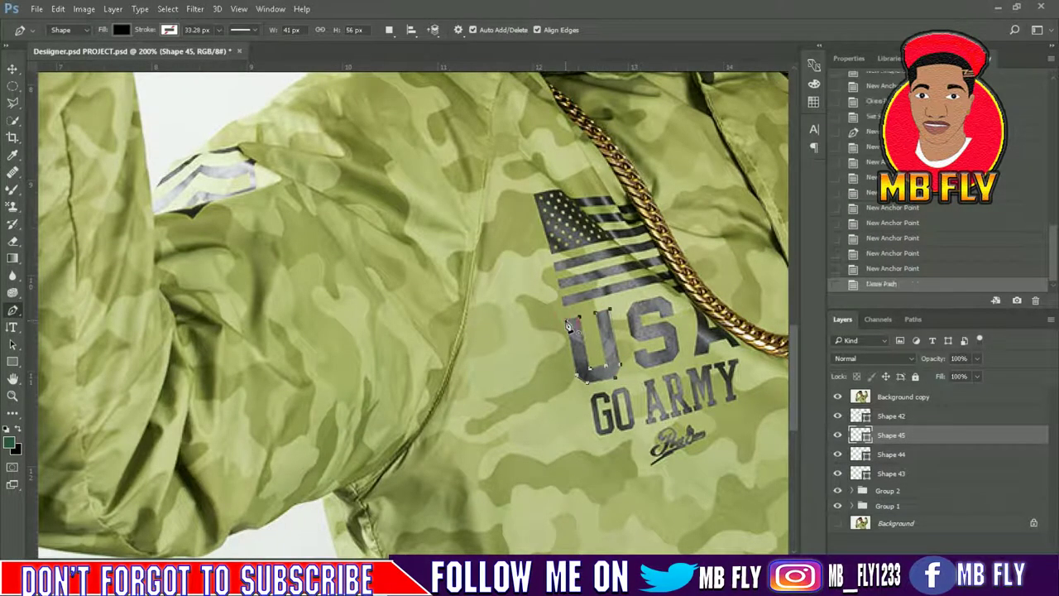
Trace the letter S as a separate black shape
{"action": "left_click", "coordinate": [633, 306]}
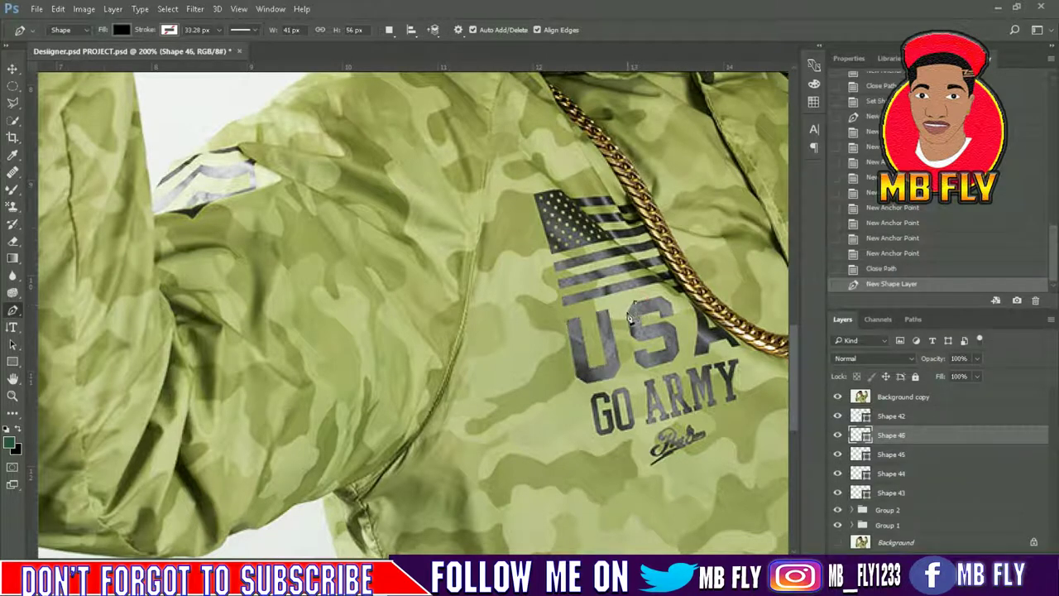
{"action": "left_click", "coordinate": [632, 335]}
{"action": "left_click", "coordinate": [645, 348]}
{"action": "left_click", "coordinate": [661, 335]}
{"action": "left_click", "coordinate": [666, 354]}
{"action": "left_click", "coordinate": [665, 366]}
{"action": "left_click", "coordinate": [650, 369]}
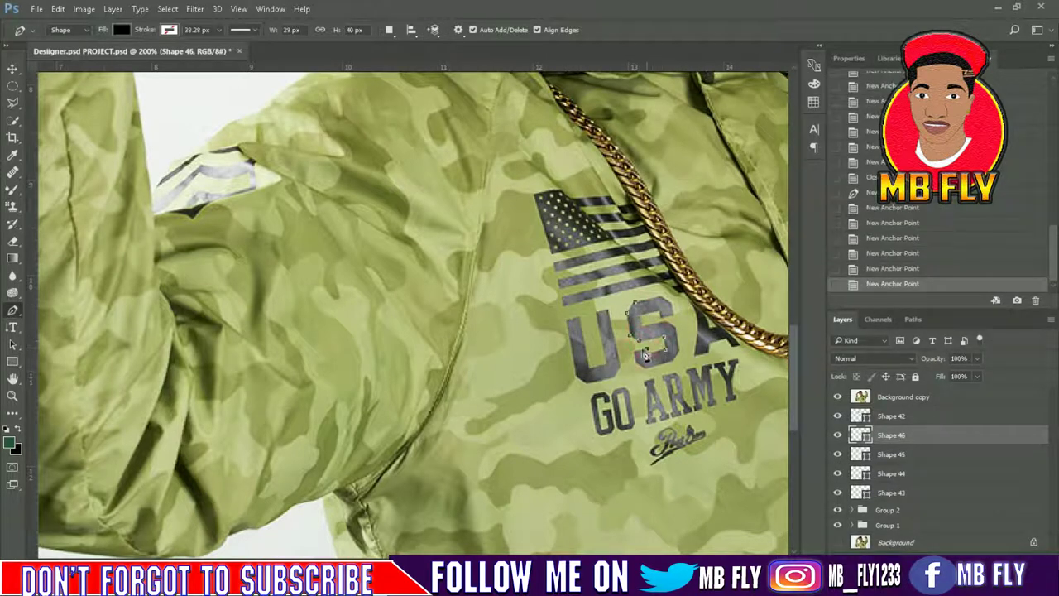
{"action": "left_click", "coordinate": [634, 367]}
{"action": "left_click", "coordinate": [624, 358]}
{"action": "left_click", "coordinate": [637, 374]}
{"action": "left_click", "coordinate": [671, 362]}
{"action": "left_click", "coordinate": [676, 339]}
{"action": "left_click", "coordinate": [666, 326]}
{"action": "left_click", "coordinate": [635, 307]}
Trace the letter A as a black shape and toggle the photo to check the letters
{"action": "left_click", "coordinate": [707, 321]}
{"action": "left_click", "coordinate": [697, 319]}
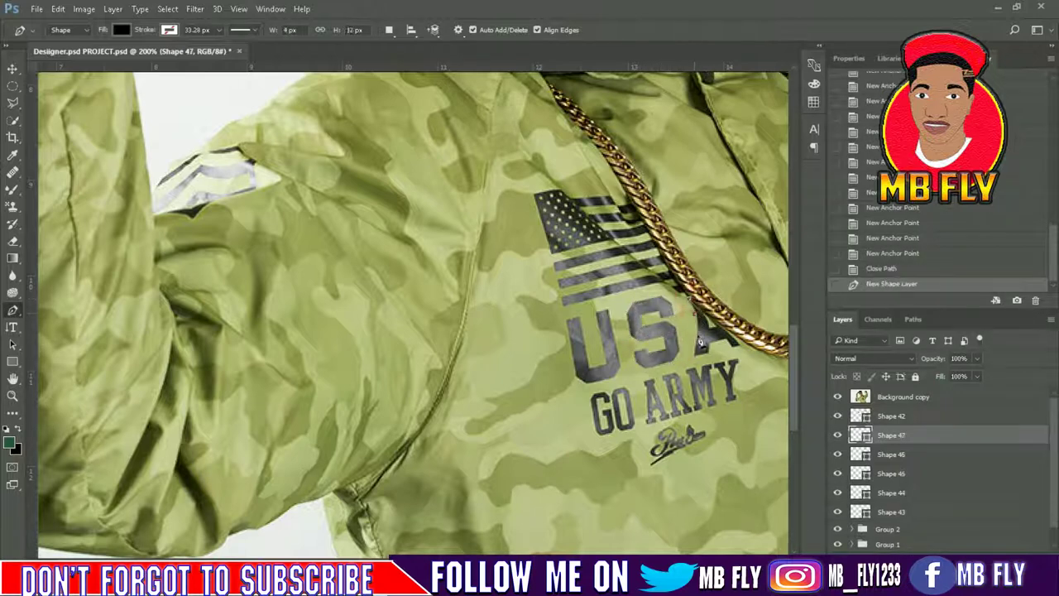
{"action": "left_click", "coordinate": [699, 347]}
{"action": "left_click", "coordinate": [708, 355]}
{"action": "left_click", "coordinate": [716, 358]}
{"action": "left_click", "coordinate": [734, 359]}
{"action": "left_click", "coordinate": [742, 351]}
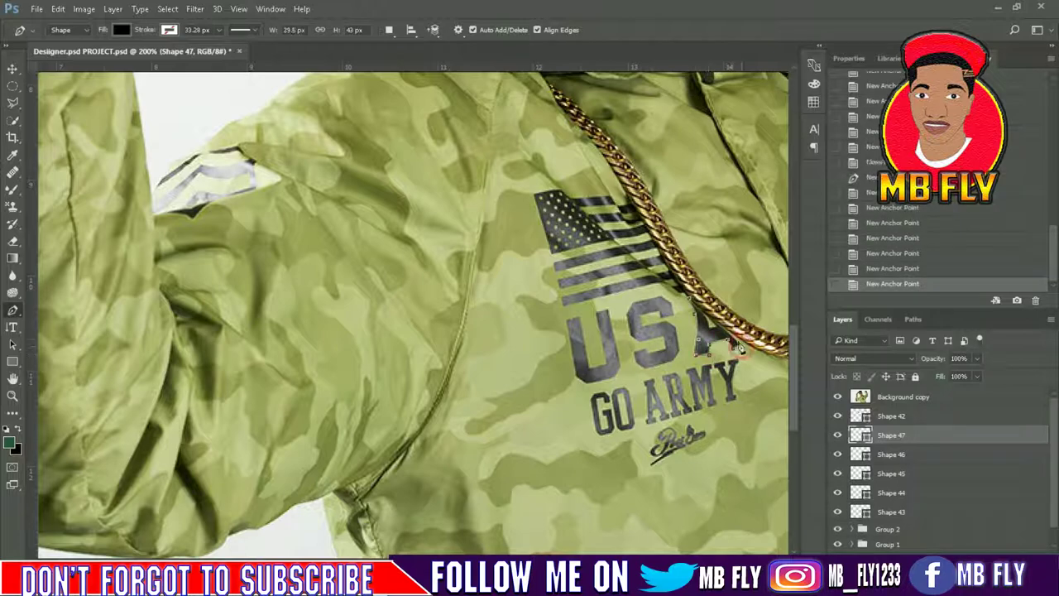
{"action": "left_click", "coordinate": [738, 336]}
{"action": "left_click", "coordinate": [726, 325]}
{"action": "left_click", "coordinate": [716, 330]}
{"action": "left_click", "coordinate": [690, 311]}
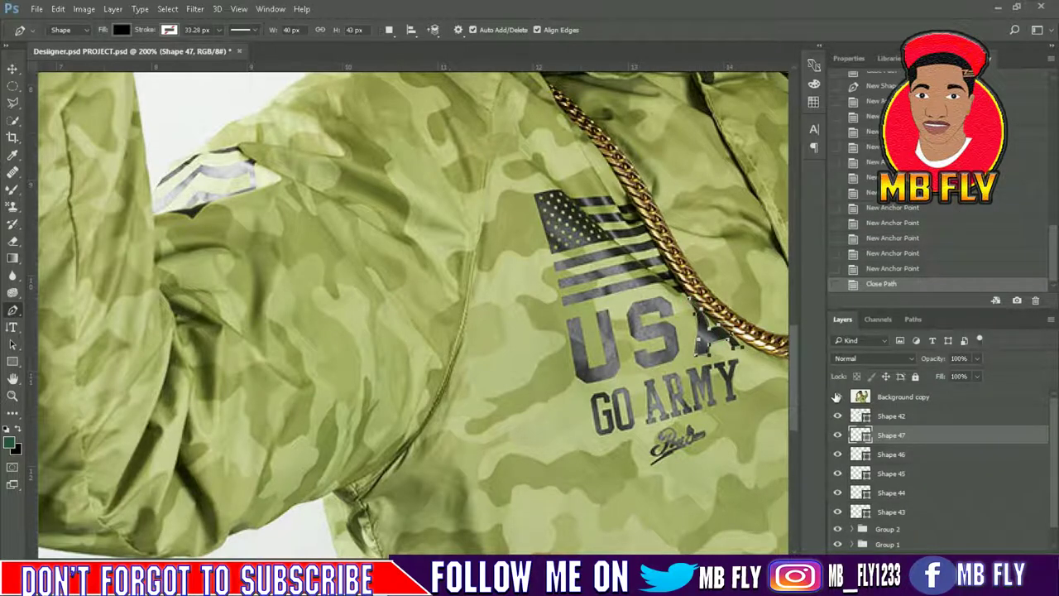
{"action": "left_click", "coordinate": [837, 396]}
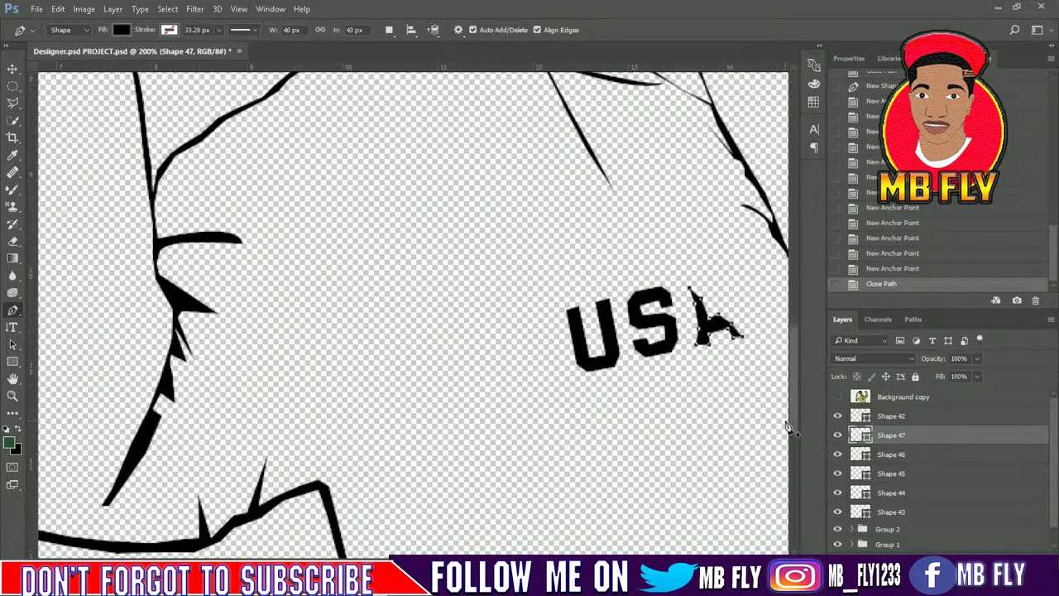
{"action": "left_click", "coordinate": [837, 396]}
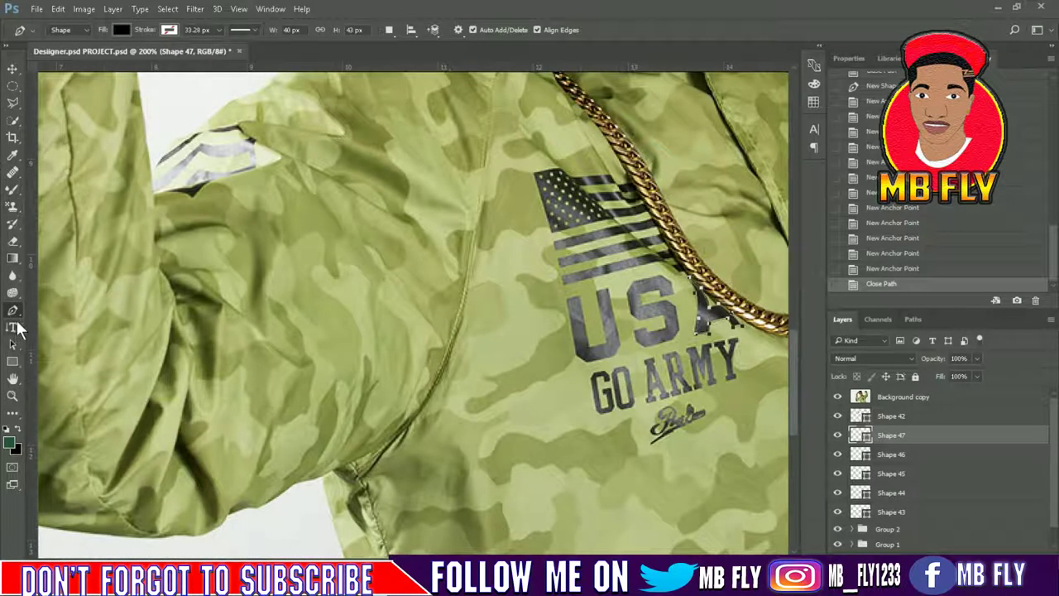
Add the text GO ARMY under the USA lettering
{"action": "left_click", "coordinate": [82, 328]}
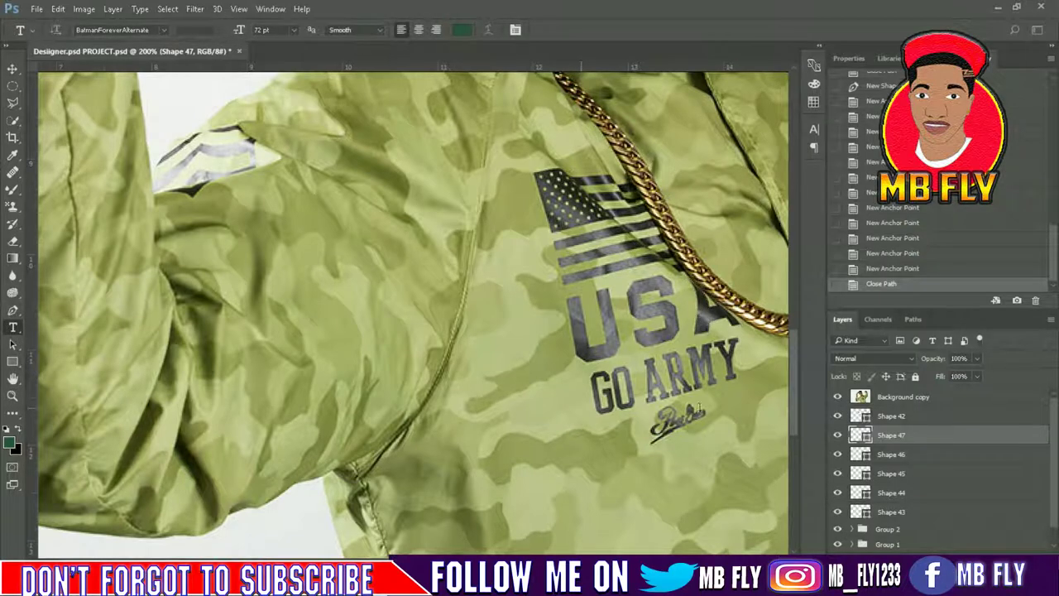
{"action": "left_click", "coordinate": [579, 407]}
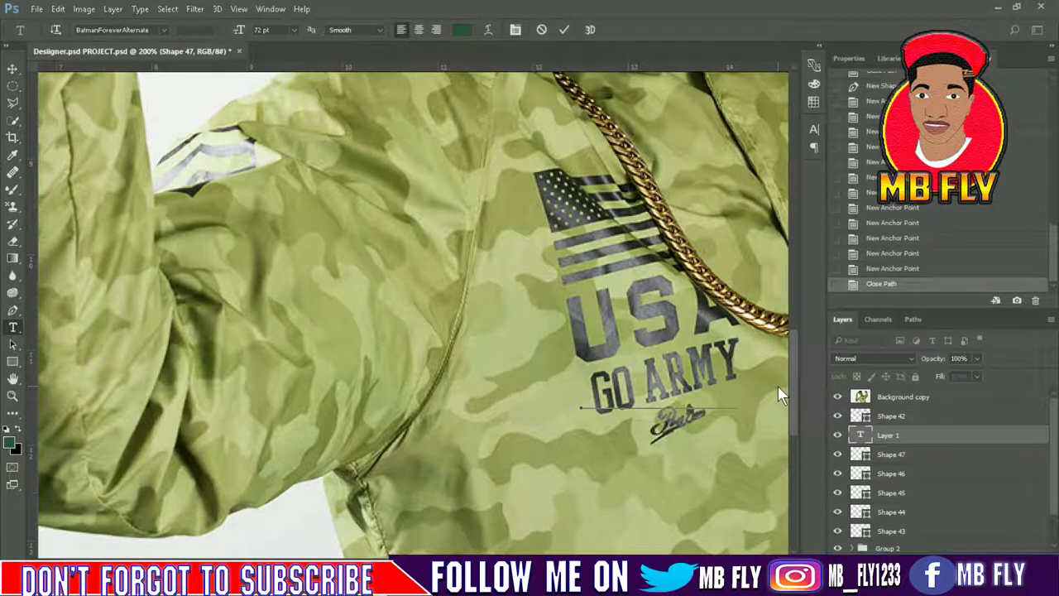
{"action": "type", "text": "go"}
{"action": "left_click", "coordinate": [837, 396]}
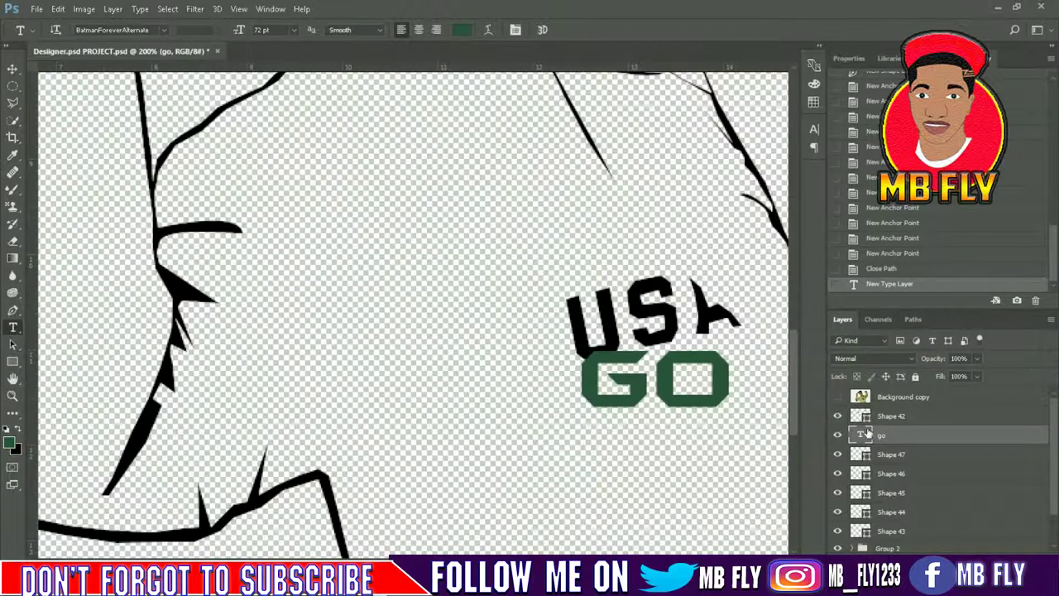
{"action": "left_click", "coordinate": [729, 376]}
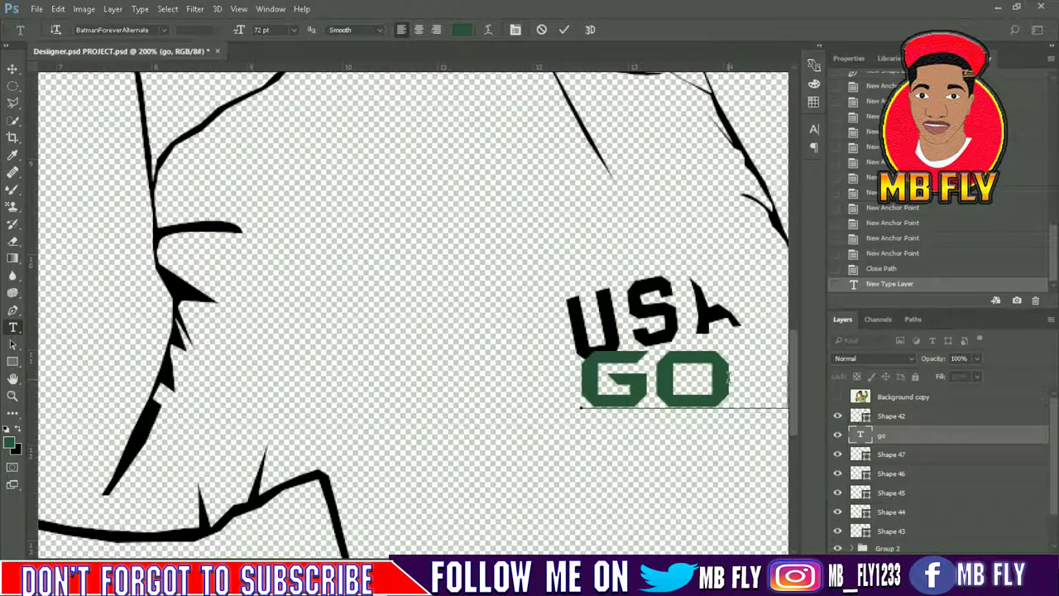
{"action": "scroll", "coordinate": [493, 335], "scroll_direction": "down", "scroll_amount": 1}
{"action": "left_click", "coordinate": [12, 67]}
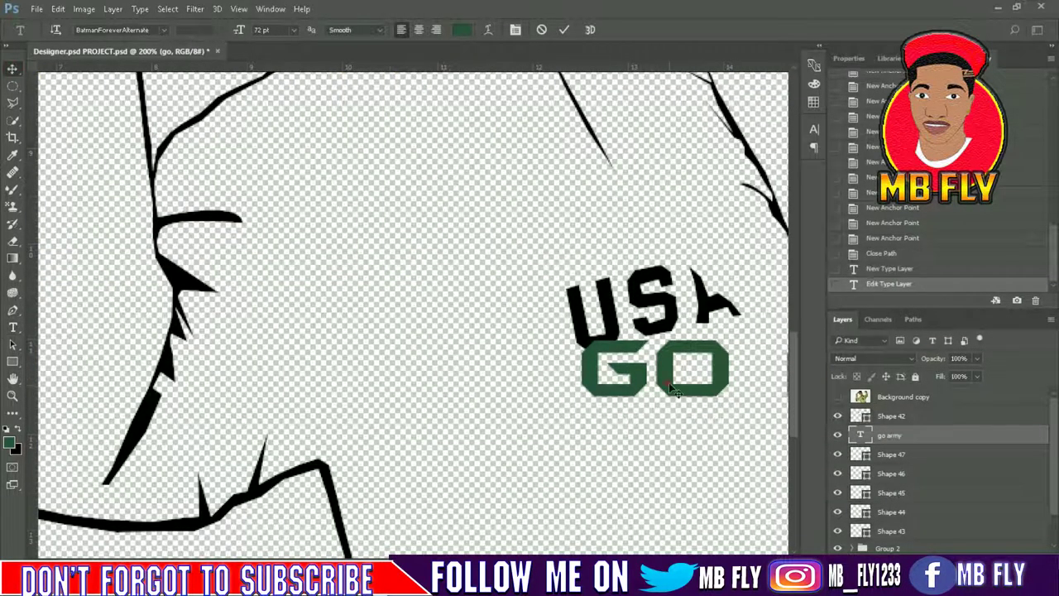
Put the go army layer on top and position the text over the chest logo
{"action": "left_click_drag", "start_coordinate": [653, 368], "coordinate": [294, 381]}
{"action": "left_click_drag", "start_coordinate": [886, 412], "coordinate": [837, 397]}
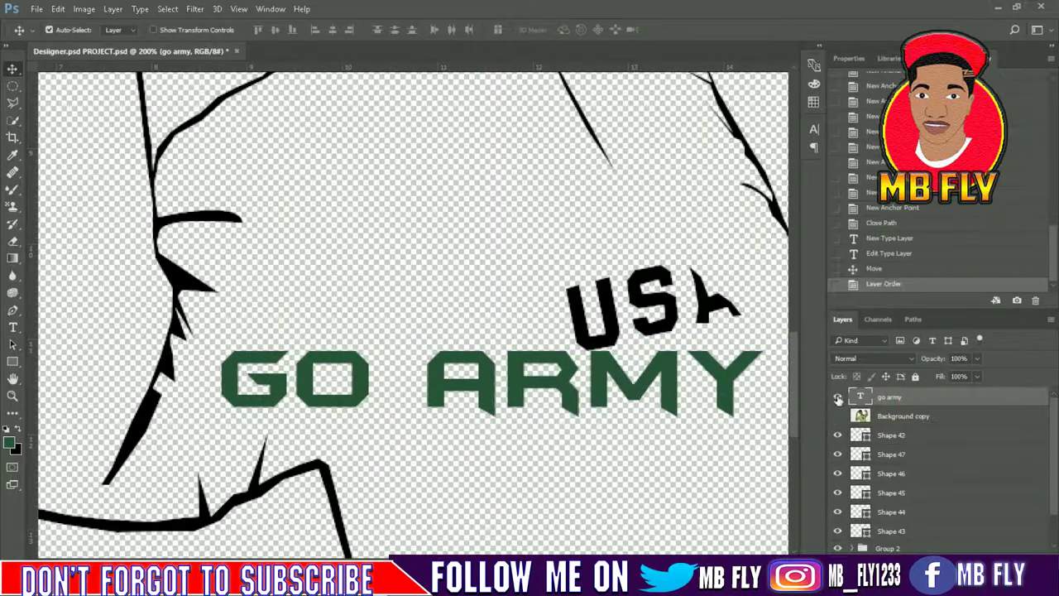
{"action": "left_click", "coordinate": [837, 415]}
{"action": "left_click_drag", "start_coordinate": [660, 395], "coordinate": [588, 398]}
Rotate and shrink GO ARMY to match the logo's tilt
{"action": "key", "text": "ctrl+t"}
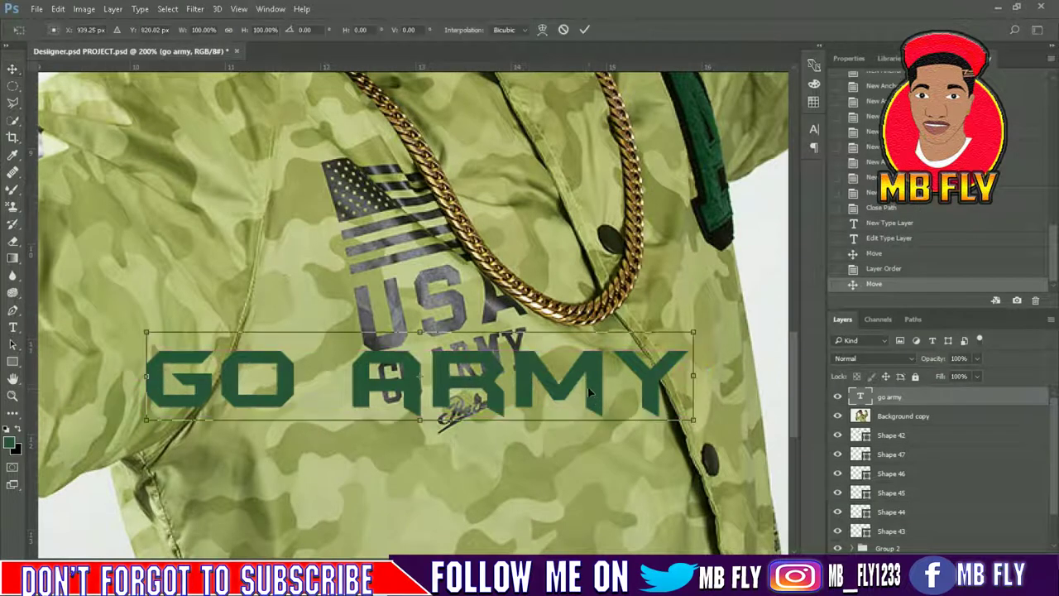
{"action": "left_click_drag", "start_coordinate": [718, 384], "coordinate": [682, 301]}
{"action": "left_click_drag", "start_coordinate": [168, 493], "coordinate": [395, 422]}
{"action": "left_click", "coordinate": [541, 29]}
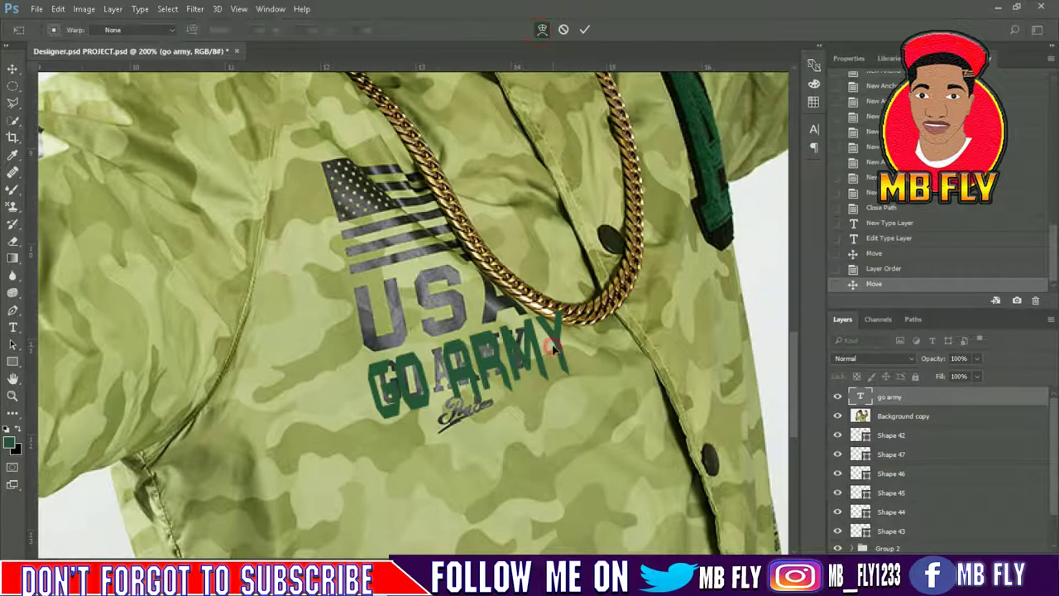
{"action": "left_click", "coordinate": [542, 29]}
{"action": "left_click", "coordinate": [545, 28]}
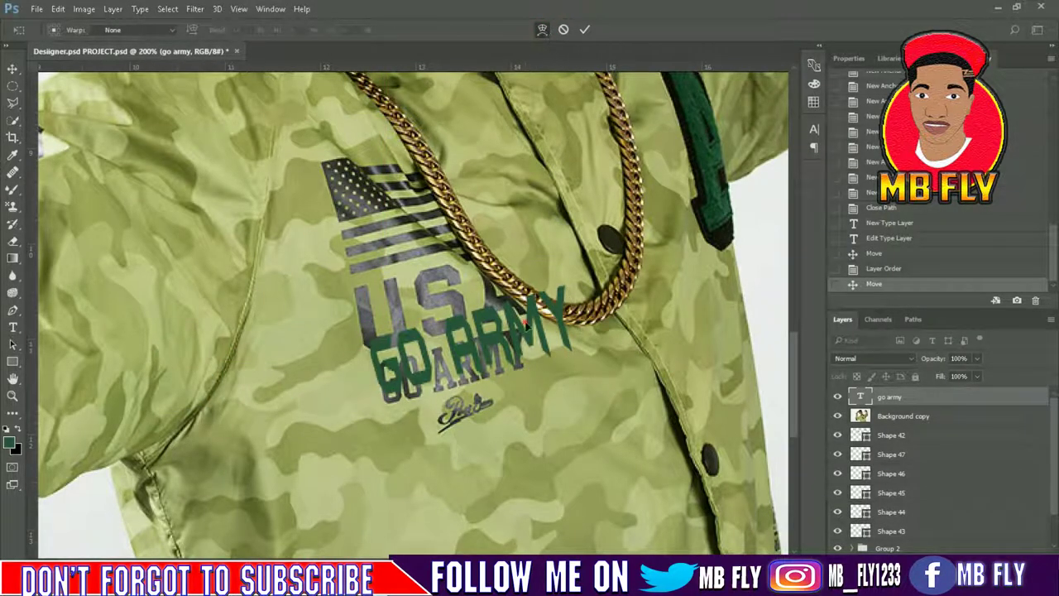
{"action": "left_click", "coordinate": [583, 29]}
Lower GO ARMY and rescale it to sit over the printed chest text
{"action": "left_click_drag", "start_coordinate": [513, 323], "coordinate": [495, 367]}
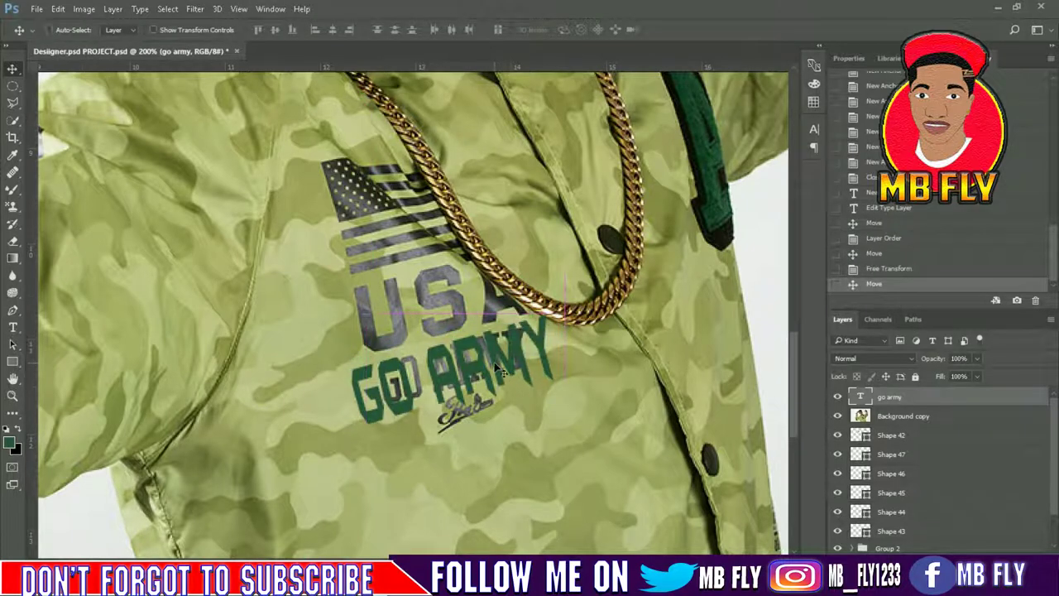
{"action": "key", "text": "ctrl+t"}
{"action": "left_click_drag", "start_coordinate": [568, 299], "coordinate": [544, 314]}
{"action": "left_click_drag", "start_coordinate": [448, 325], "coordinate": [453, 330]}
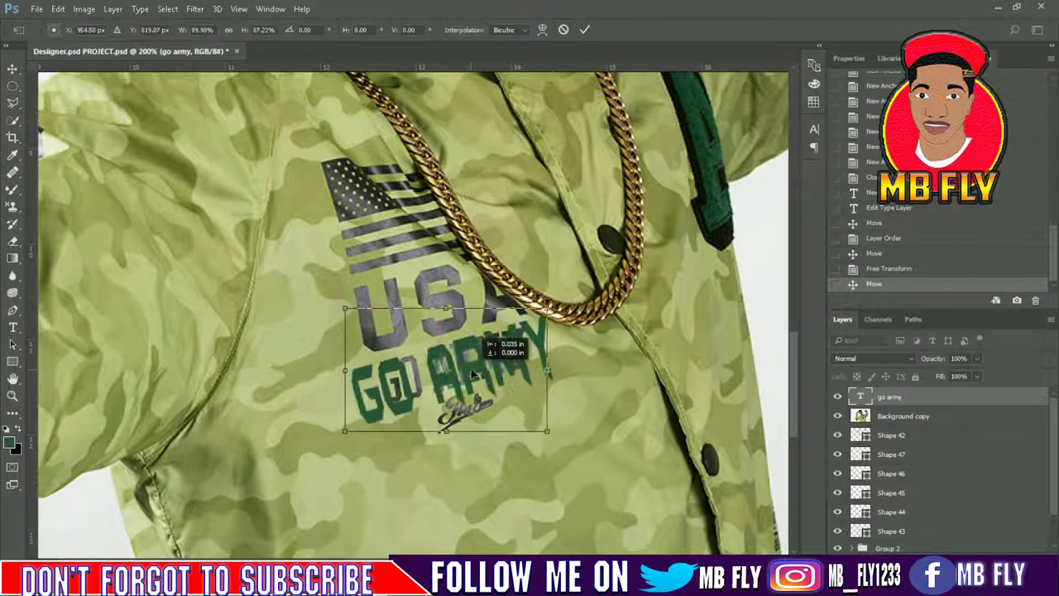
{"action": "left_click", "coordinate": [542, 29]}
{"action": "left_click", "coordinate": [582, 29]}
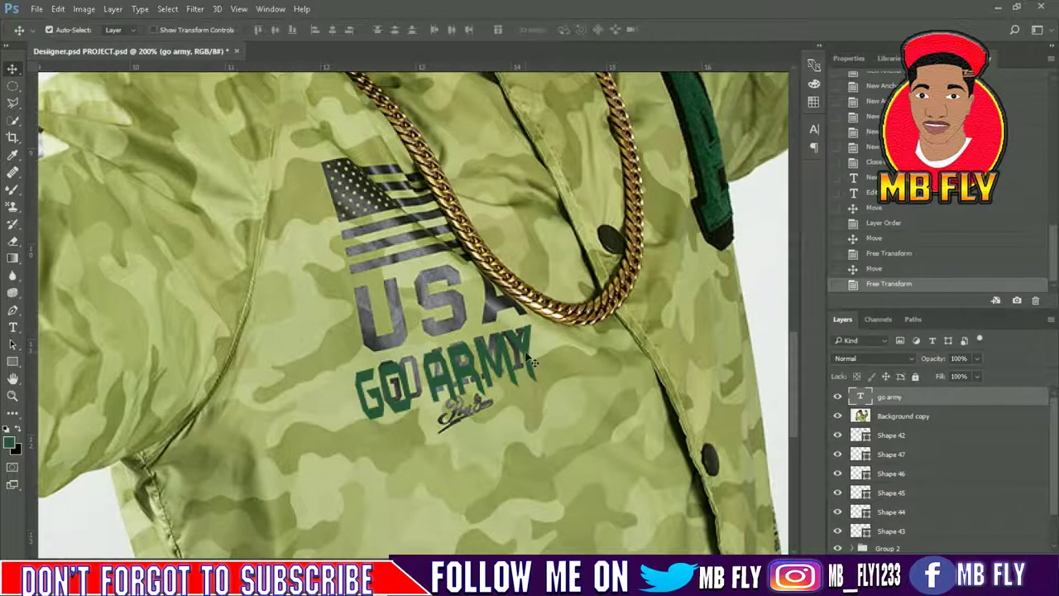
Set the GO ARMY text colour to black
{"action": "key", "text": "t"}
{"action": "left_click", "coordinate": [462, 29]}
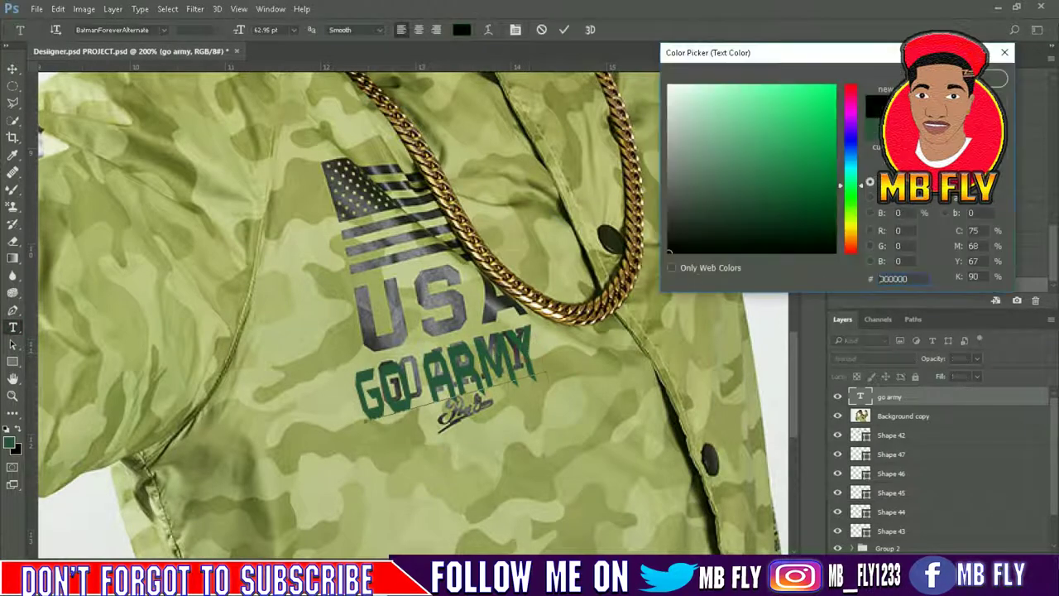
{"action": "key", "text": "Escape"}
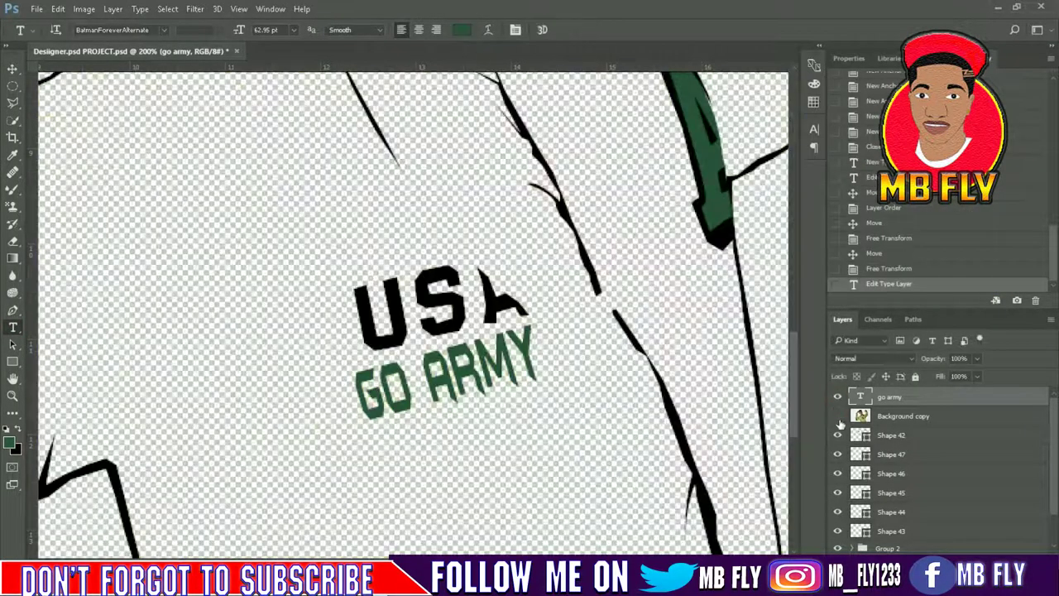
{"action": "left_click", "coordinate": [837, 416]}
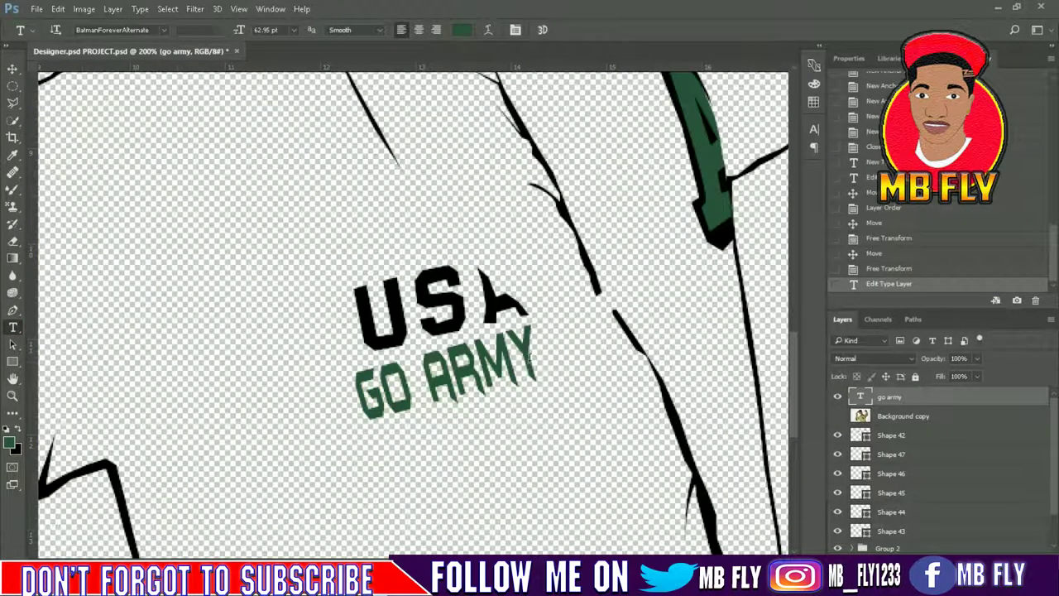
{"action": "double_click", "coordinate": [860, 397]}
{"action": "left_click", "coordinate": [462, 29]}
{"action": "left_click", "coordinate": [686, 240]}
{"action": "key", "text": "Return"}
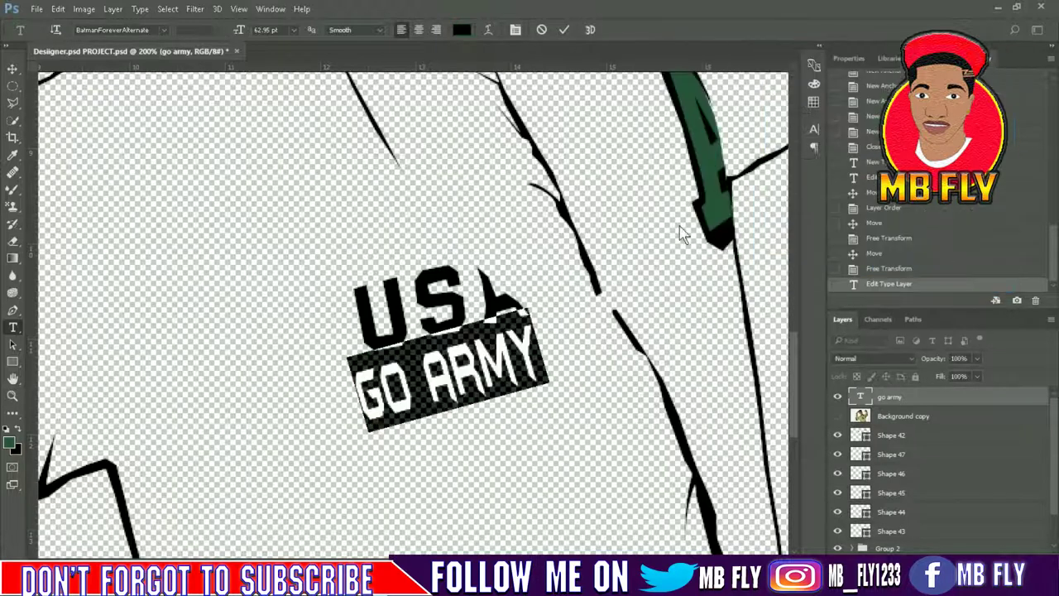
{"action": "key", "text": "ctrl+Return"}
Move the go army layer below the photo layer and show the jacket photo again
{"action": "key", "text": "ctrl+bracketleft"}
{"action": "scroll", "coordinate": [674, 389], "scroll_direction": "up", "scroll_amount": 4}
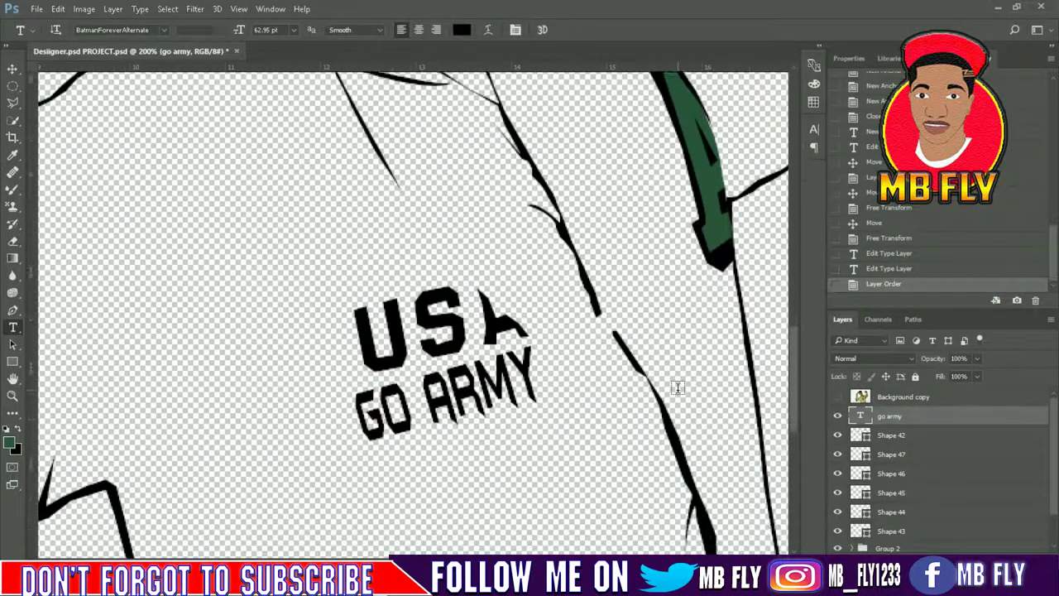
{"action": "left_click", "coordinate": [837, 397]}
{"action": "left_click_drag", "start_coordinate": [356, 537], "coordinate": [410, 459]}
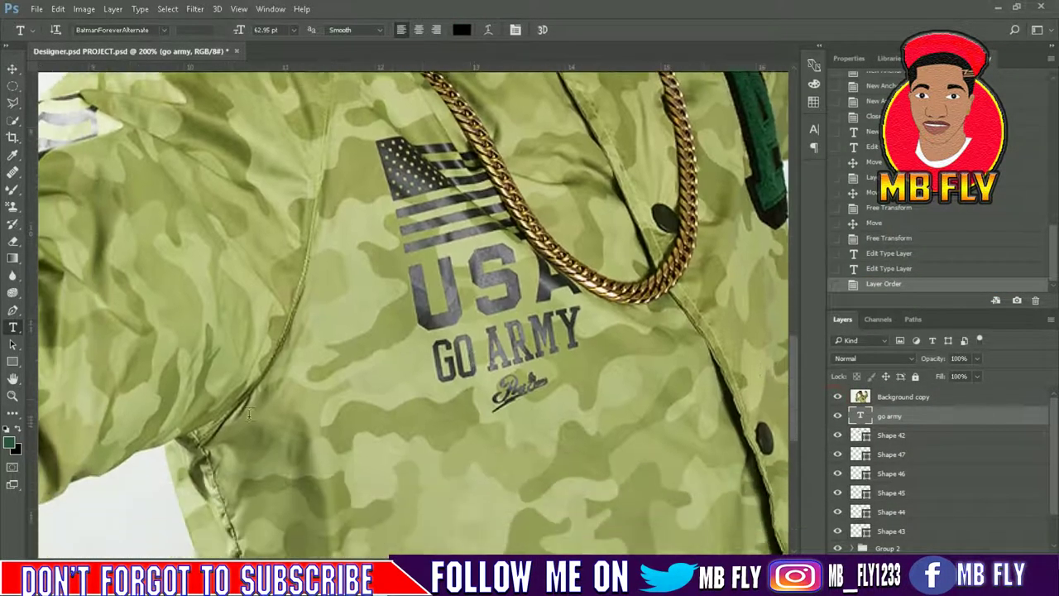
Trace the lower part of the left sleeve seam with Pen shape points
{"action": "left_click", "coordinate": [13, 309]}
{"action": "left_click", "coordinate": [187, 432]}
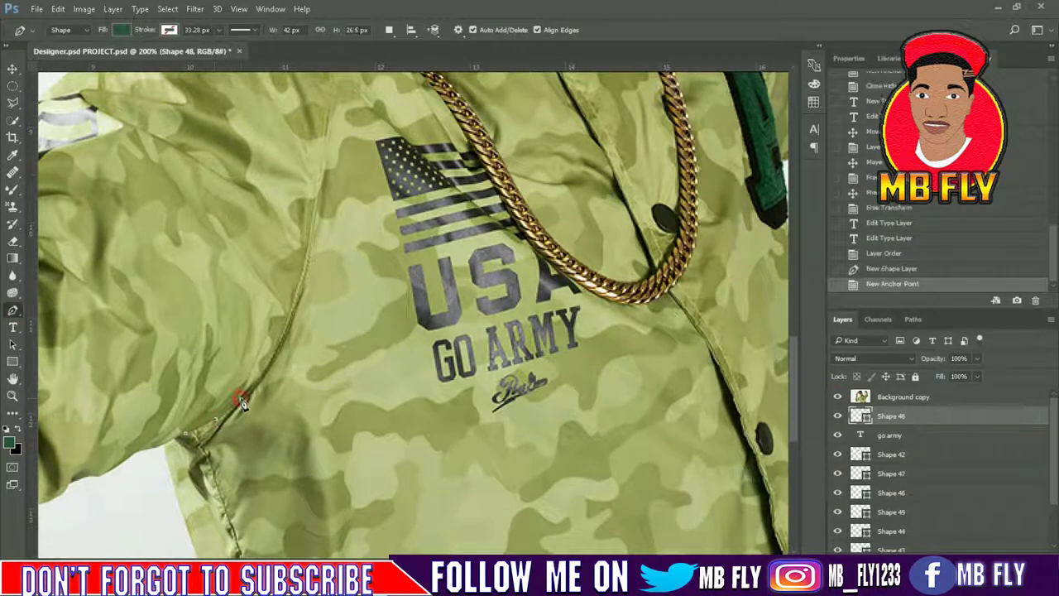
{"action": "left_click", "coordinate": [241, 399]}
{"action": "left_click", "coordinate": [270, 361]}
{"action": "left_click", "coordinate": [287, 329]}
{"action": "left_click", "coordinate": [296, 298]}
{"action": "left_click", "coordinate": [303, 272]}
{"action": "left_click", "coordinate": [310, 238]}
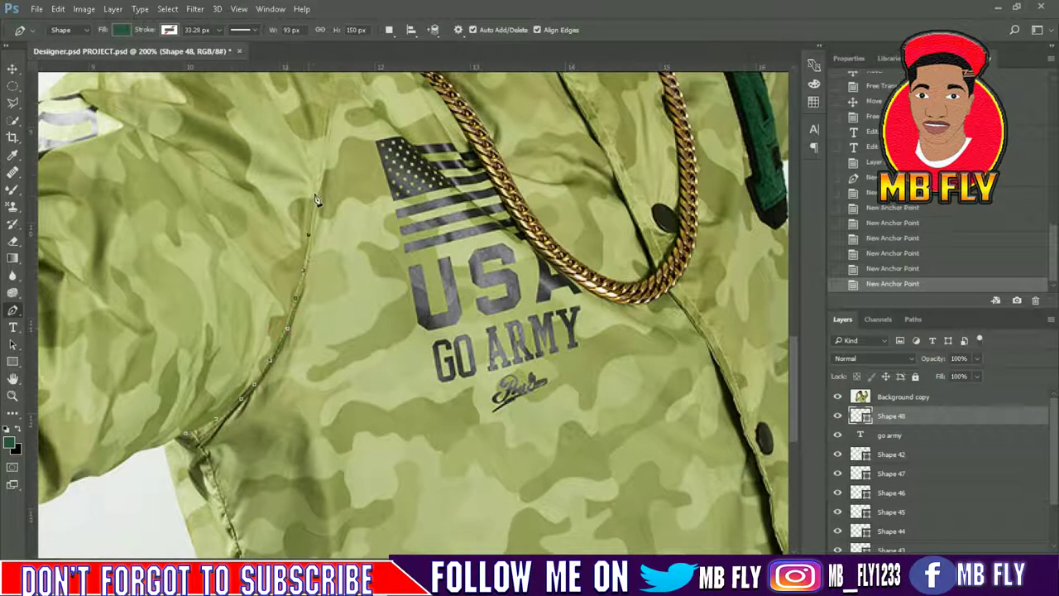
Extend the sleeve seam outline up toward the shoulder and close the shape
{"action": "scroll", "coordinate": [315, 248], "scroll_direction": "up", "scroll_amount": 3}
{"action": "left_click", "coordinate": [323, 310]}
{"action": "left_click", "coordinate": [330, 250]}
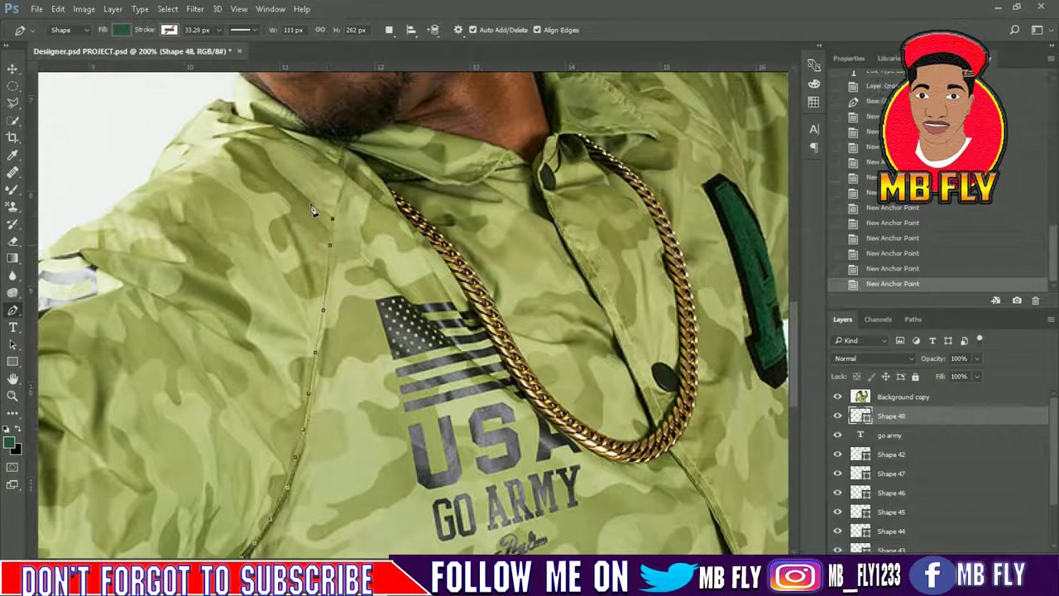
{"action": "left_click", "coordinate": [333, 217]}
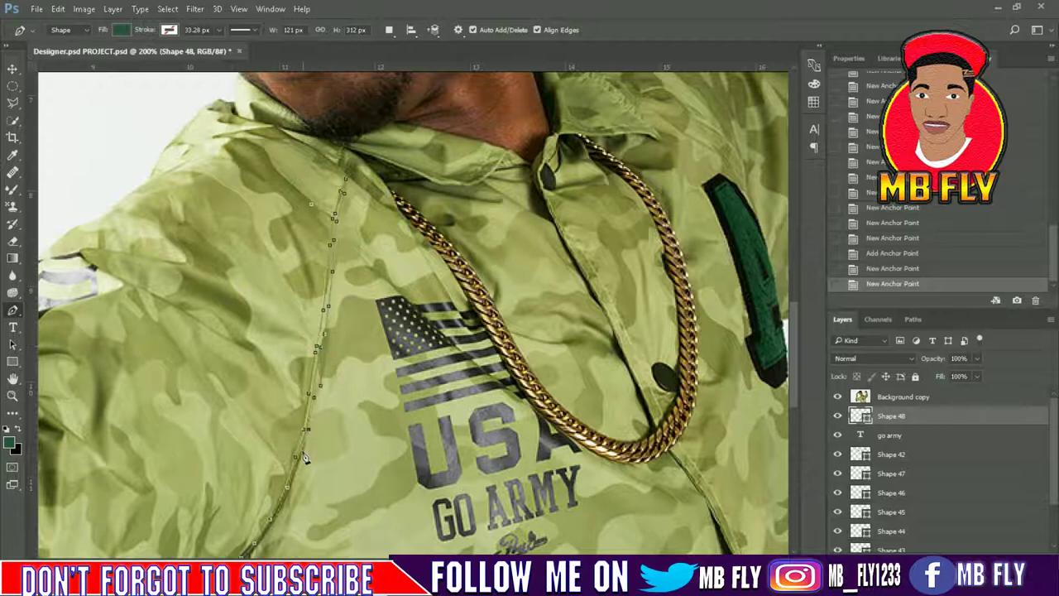
{"action": "scroll", "coordinate": [304, 459], "scroll_direction": "down", "scroll_amount": 3}
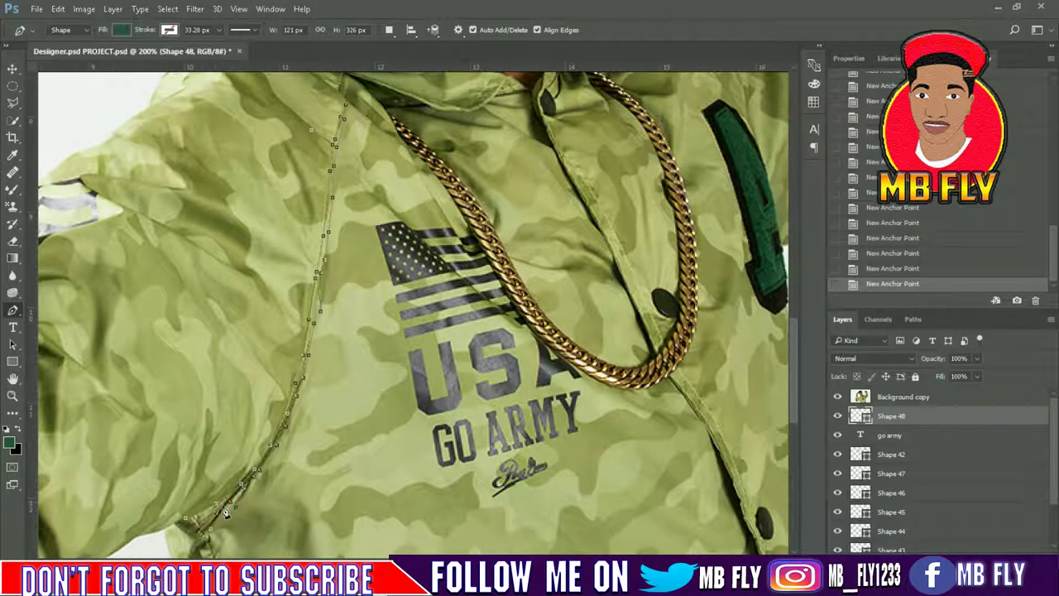
{"action": "left_click", "coordinate": [205, 530]}
{"action": "left_click", "coordinate": [187, 518]}
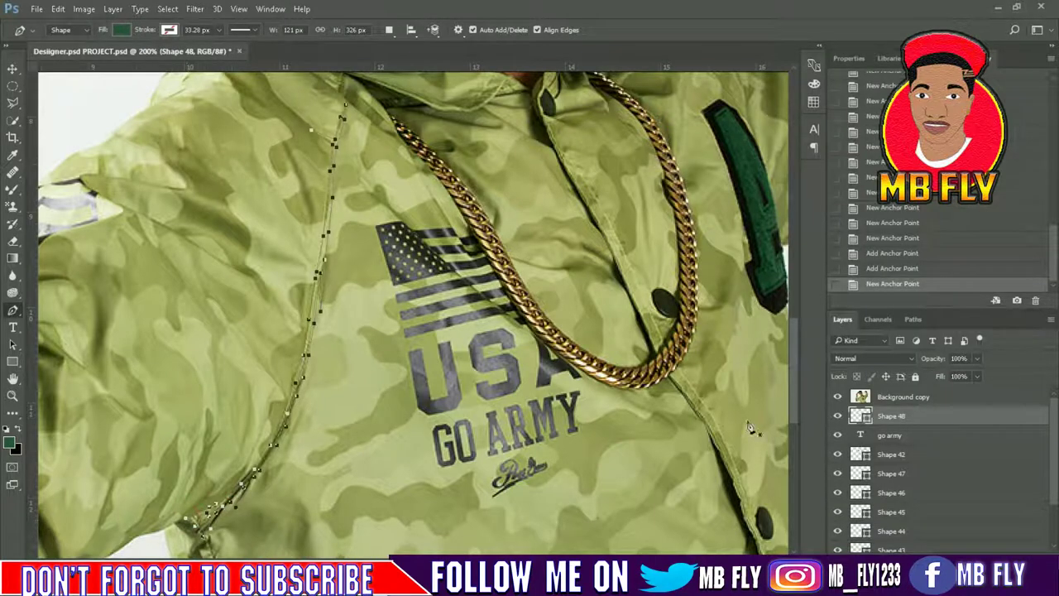
Fill the sleeve seam shape with black, hiding the photo to check it
{"action": "left_click", "coordinate": [837, 396]}
{"action": "left_click", "coordinate": [121, 29]}
{"action": "left_click", "coordinate": [27, 100]}
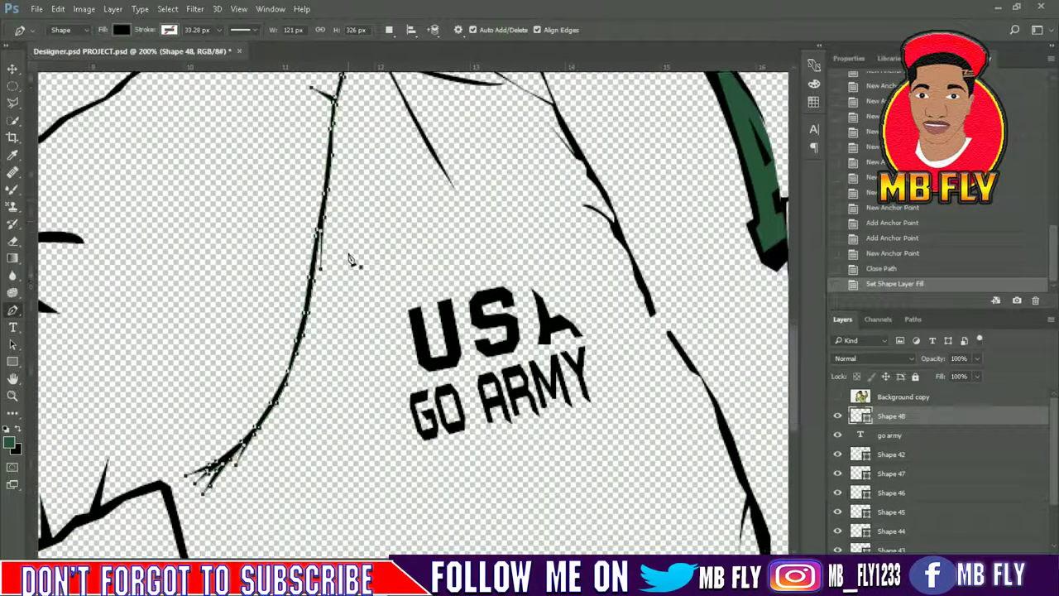
{"action": "scroll", "coordinate": [350, 259], "scroll_direction": "down", "scroll_amount": 10}
{"action": "left_click", "coordinate": [837, 396]}
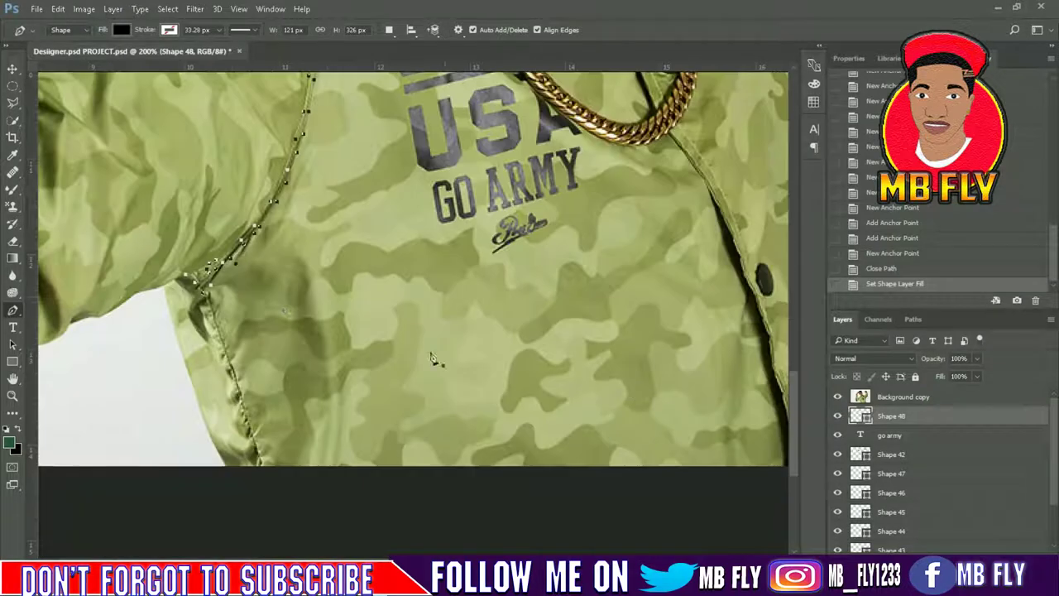
Start a new shape tracing the top of the stitched jacket edge
{"action": "left_click", "coordinate": [205, 291]}
{"action": "left_click", "coordinate": [212, 303]}
{"action": "left_click", "coordinate": [218, 318]}
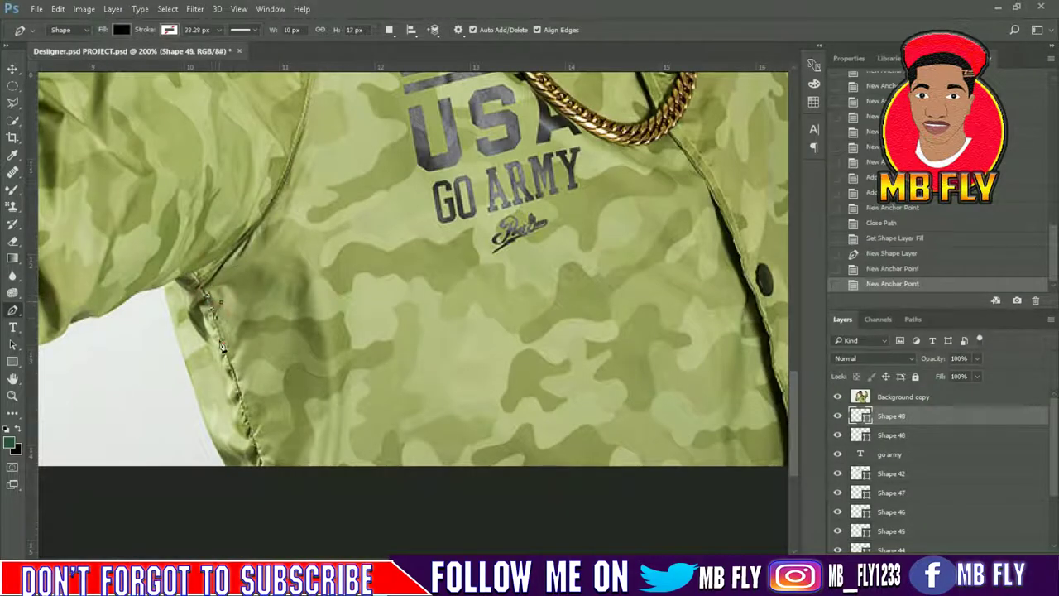
{"action": "left_click", "coordinate": [223, 335]}
{"action": "left_click", "coordinate": [229, 354]}
{"action": "left_click", "coordinate": [233, 368]}
{"action": "left_click", "coordinate": [237, 381]}
Continue the stitched-edge outline down the seam and close the shape
{"action": "left_click", "coordinate": [239, 390]}
{"action": "left_click", "coordinate": [242, 401]}
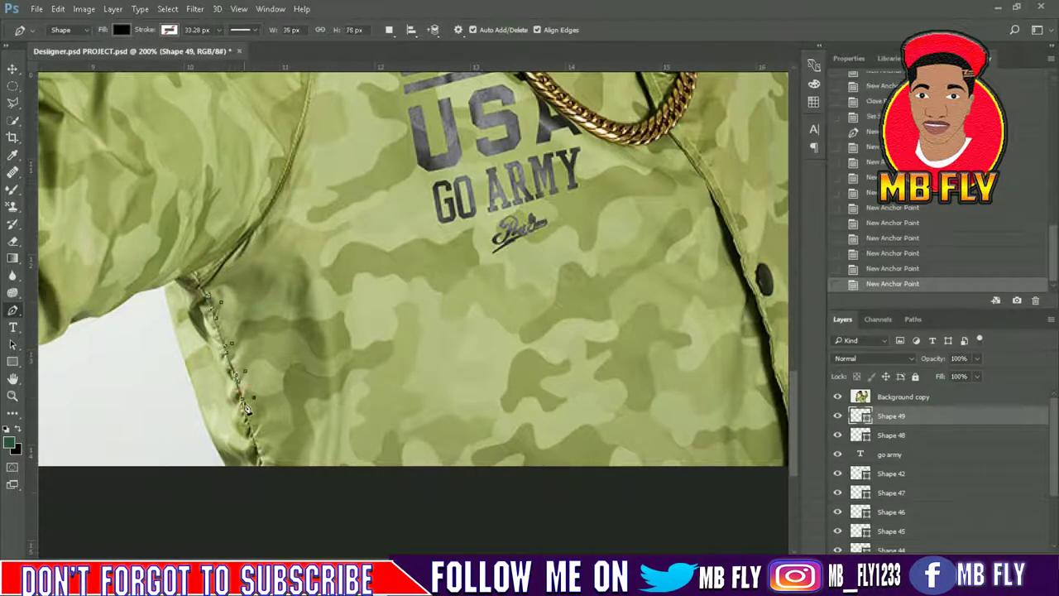
{"action": "left_click", "coordinate": [246, 411]}
{"action": "left_click", "coordinate": [249, 422]}
{"action": "left_click", "coordinate": [256, 437]}
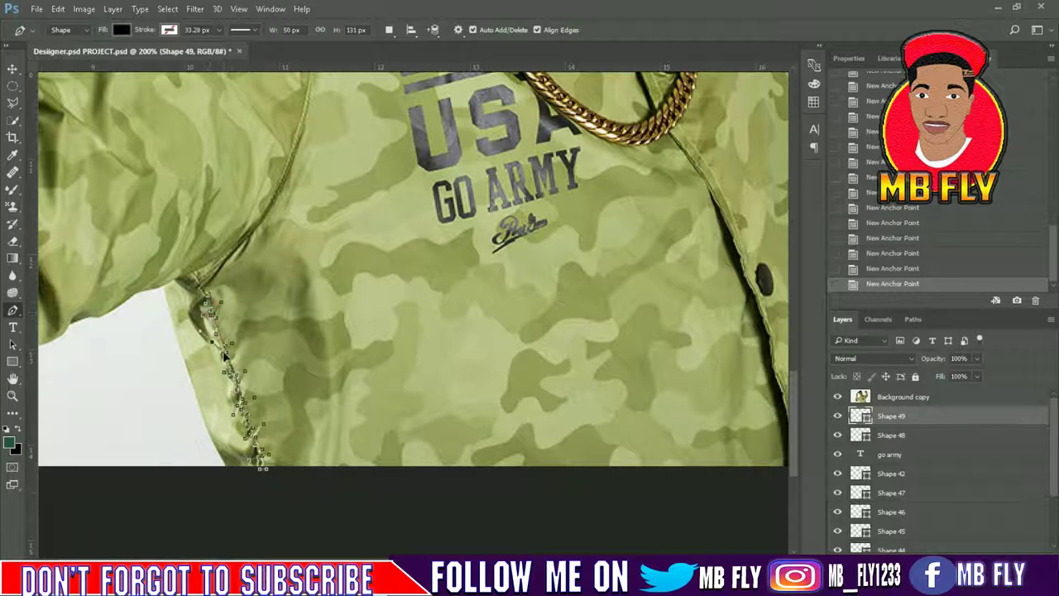
{"action": "left_click", "coordinate": [205, 297]}
Hide the photo and scroll through the new seam line art to inspect it
{"action": "left_click", "coordinate": [837, 396]}
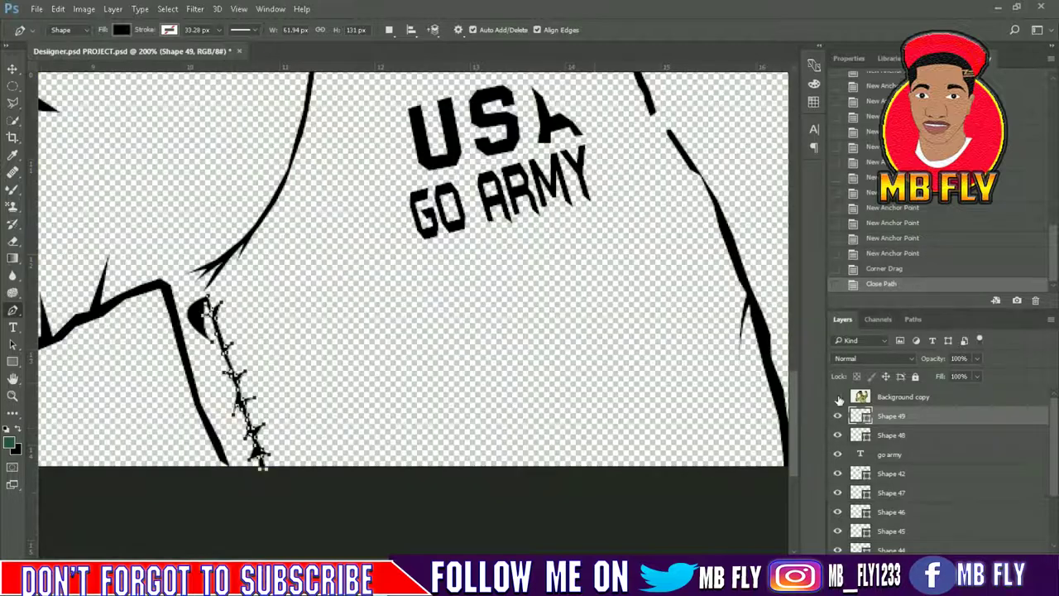
{"action": "scroll", "coordinate": [596, 388], "scroll_direction": "up", "scroll_amount": 2}
{"action": "scroll", "coordinate": [594, 389], "scroll_direction": "up", "scroll_amount": 2}
{"action": "scroll", "coordinate": [597, 389], "scroll_direction": "up", "scroll_amount": 2}
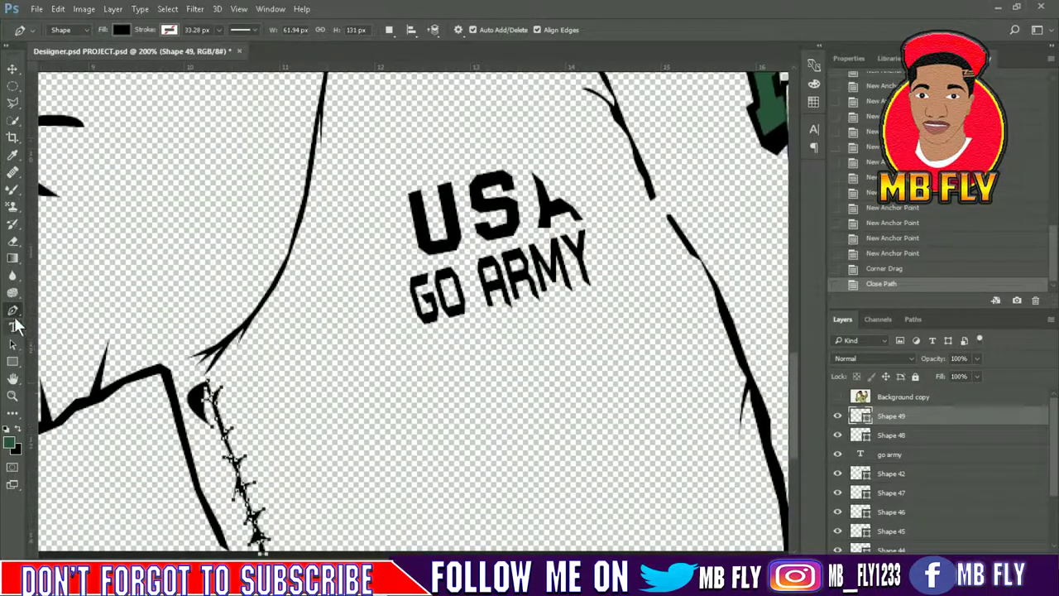
{"action": "scroll", "coordinate": [297, 421], "scroll_direction": "up", "scroll_amount": 2}
{"action": "scroll", "coordinate": [289, 331], "scroll_direction": "down", "scroll_amount": 1}
{"action": "scroll", "coordinate": [289, 331], "scroll_direction": "down", "scroll_amount": 1}
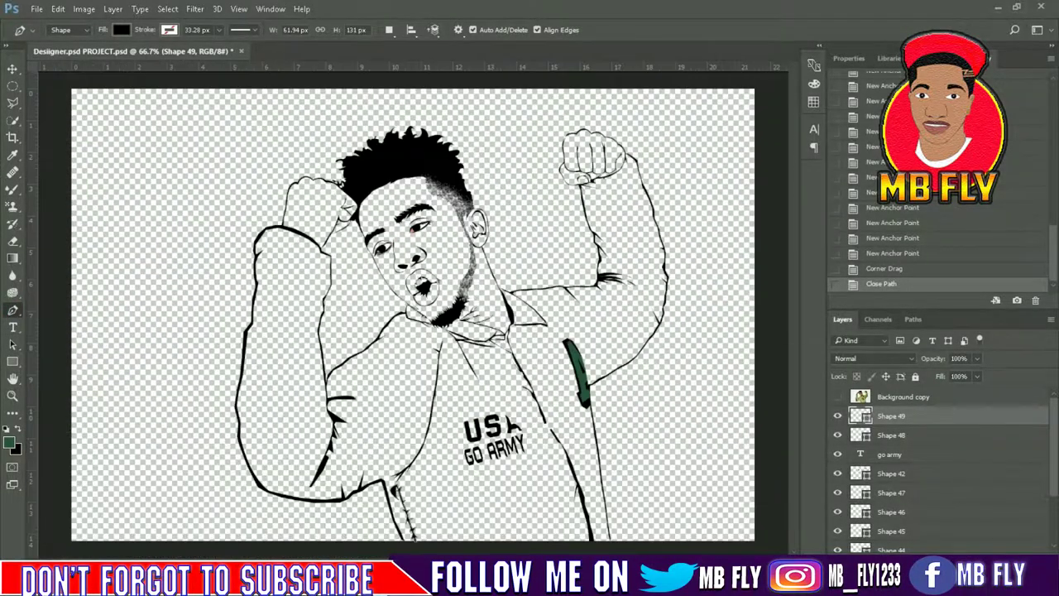
Compare the line art against the Background copy photo, then move to the raised right sleeve
{"action": "left_click", "coordinate": [837, 396]}
{"action": "left_click", "coordinate": [837, 396]}
{"action": "left_click", "coordinate": [837, 396]}
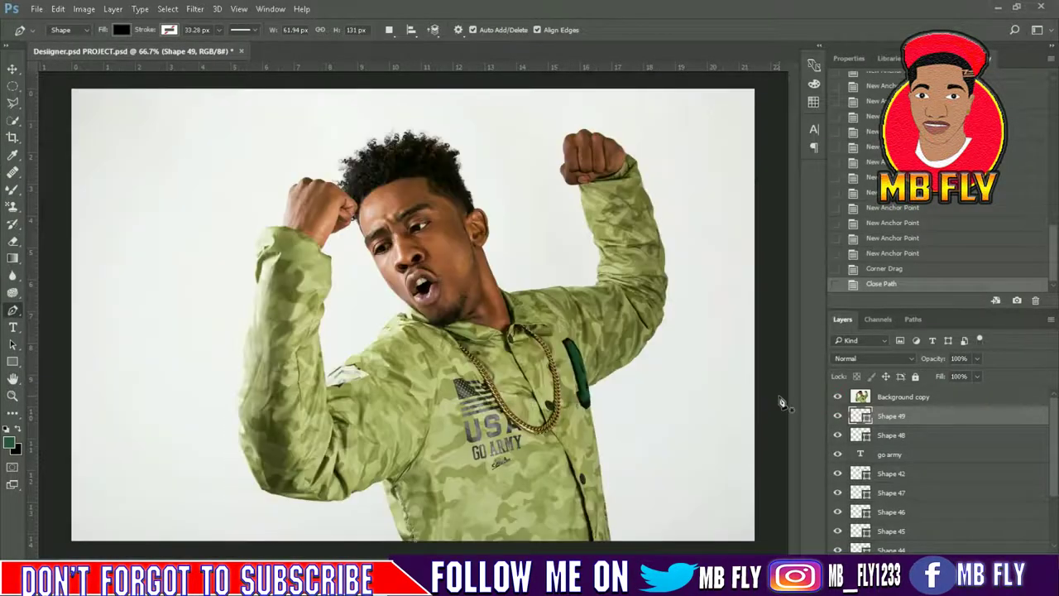
{"action": "scroll", "coordinate": [414, 316], "scroll_direction": "up", "scroll_amount": 2}
{"action": "scroll", "coordinate": [414, 316], "scroll_direction": "right", "scroll_amount": 2}
{"action": "scroll", "coordinate": [496, 273], "scroll_direction": "right", "scroll_amount": 3}
Trace the fold crease on the raised sleeve as Shape 50
{"action": "left_click", "coordinate": [533, 251]}
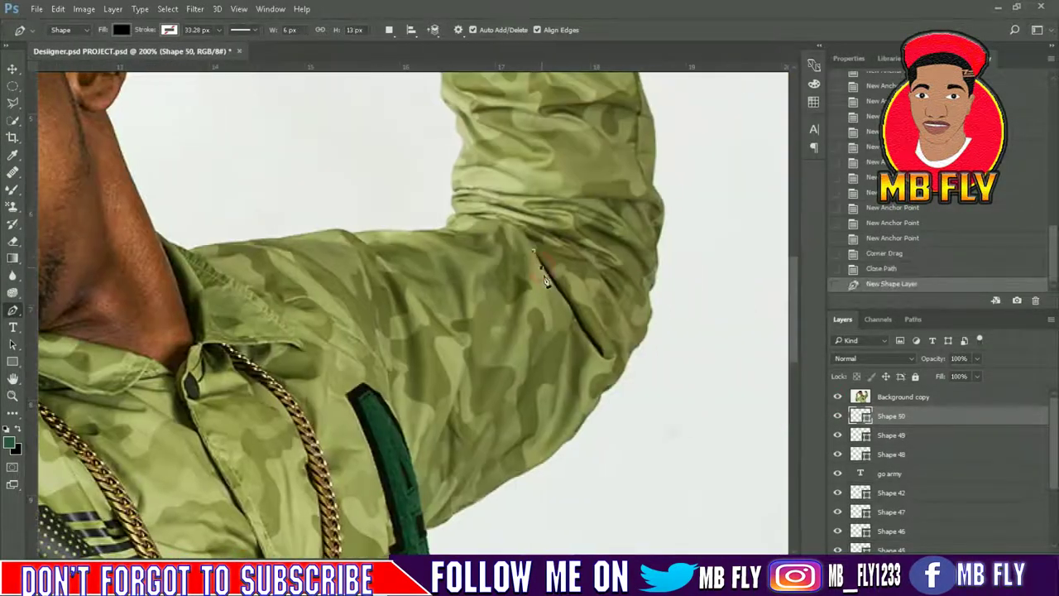
{"action": "left_click", "coordinate": [571, 308]}
{"action": "left_click", "coordinate": [597, 342]}
{"action": "left_click", "coordinate": [605, 357]}
{"action": "left_click", "coordinate": [575, 311]}
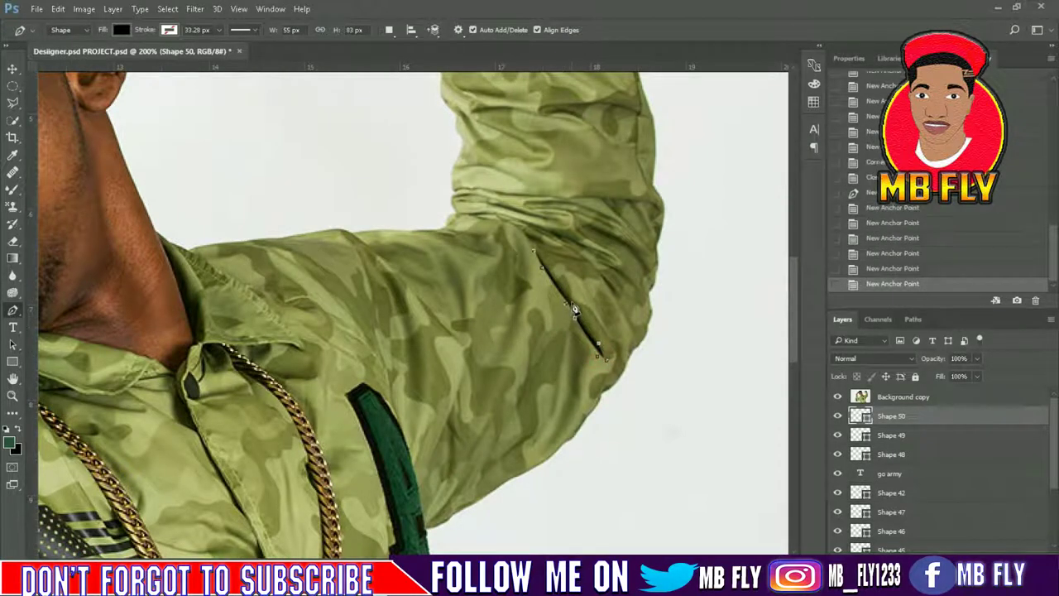
{"action": "left_click", "coordinate": [404, 587]}
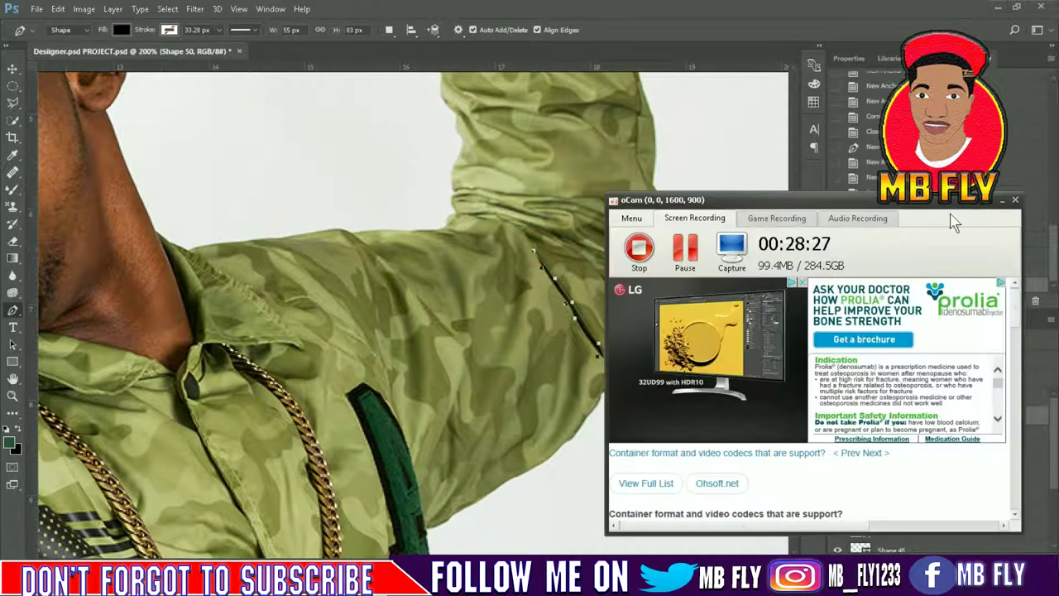
{"action": "left_click", "coordinate": [1003, 201]}
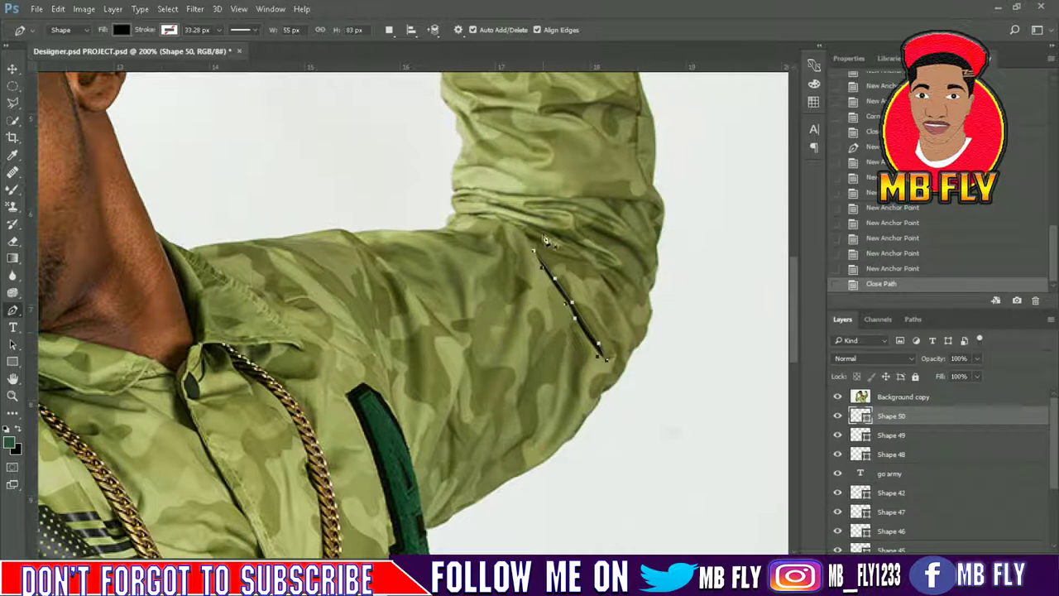
{"action": "scroll", "coordinate": [636, 192], "scroll_direction": "up", "scroll_amount": 3}
Trace Shape 51 up the outer edge of the raised sleeve toward the fist
{"action": "left_click", "coordinate": [645, 259]}
{"action": "left_click", "coordinate": [633, 225]}
{"action": "left_click", "coordinate": [637, 192]}
{"action": "left_click", "coordinate": [638, 175]}
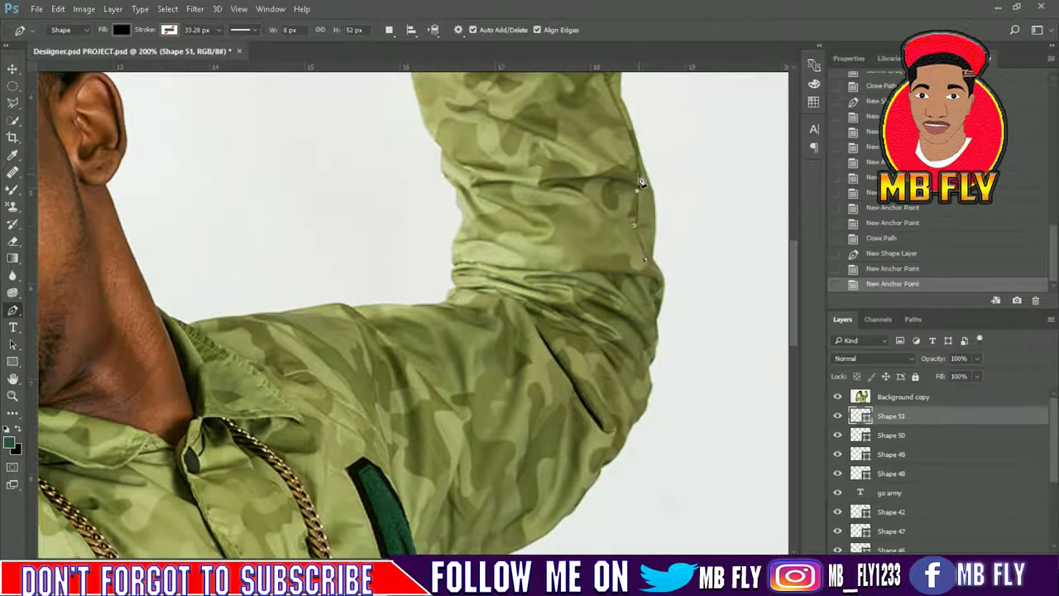
{"action": "left_click", "coordinate": [629, 145]}
{"action": "scroll", "coordinate": [628, 145], "scroll_direction": "up", "scroll_amount": 8}
{"action": "left_click", "coordinate": [599, 273]}
{"action": "left_click", "coordinate": [590, 242]}
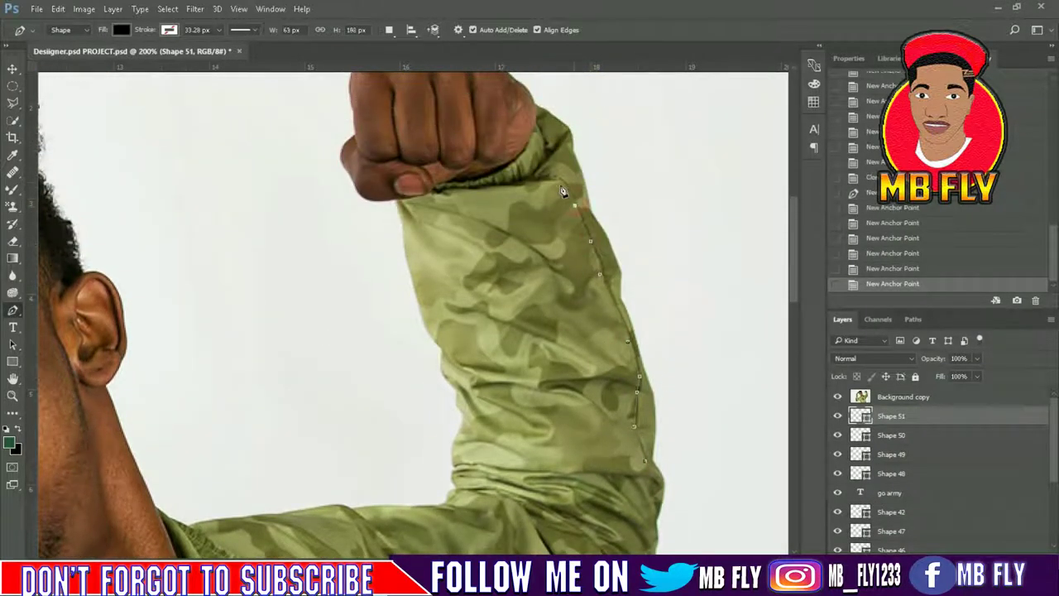
{"action": "left_click", "coordinate": [609, 281]}
Hide the Background copy photo and scroll back to check the sleeve lines
{"action": "left_click", "coordinate": [837, 397]}
{"action": "scroll", "coordinate": [653, 330], "scroll_direction": "down", "scroll_amount": 10}
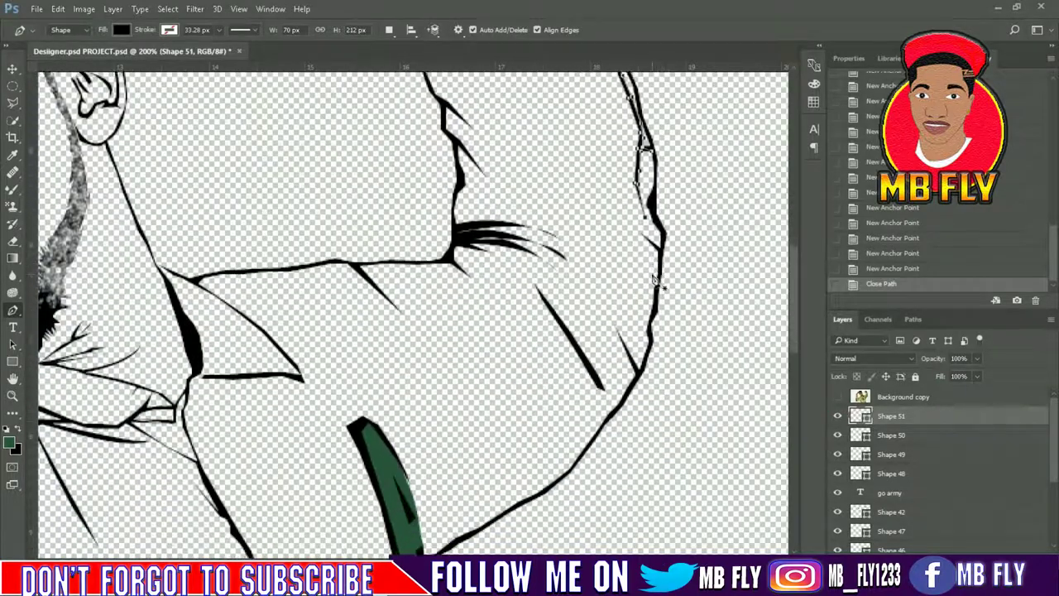
{"action": "scroll", "coordinate": [628, 422], "scroll_direction": "down", "scroll_amount": 3}
{"action": "scroll", "coordinate": [628, 422], "scroll_direction": "left", "scroll_amount": 5}
Sample a light camo green from the jacket photo as the foreground colour, then hide the photo
{"action": "left_click", "coordinate": [837, 397]}
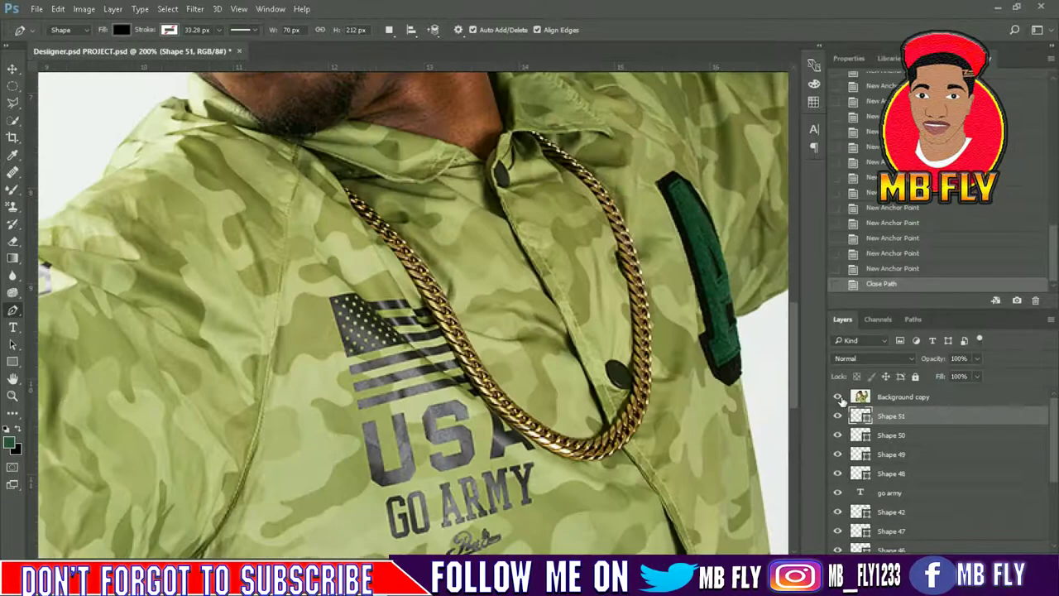
{"action": "left_click", "coordinate": [10, 444]}
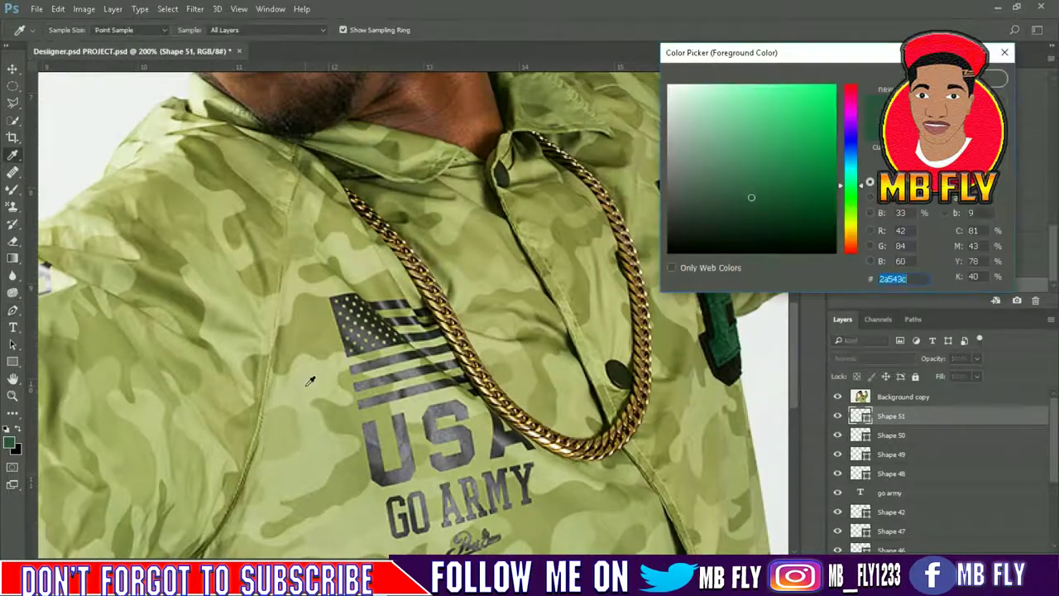
{"action": "left_click", "coordinate": [349, 483]}
{"action": "key", "text": "Return"}
{"action": "key", "text": "p"}
{"action": "scroll", "coordinate": [935, 496], "scroll_direction": "down", "scroll_amount": 5}
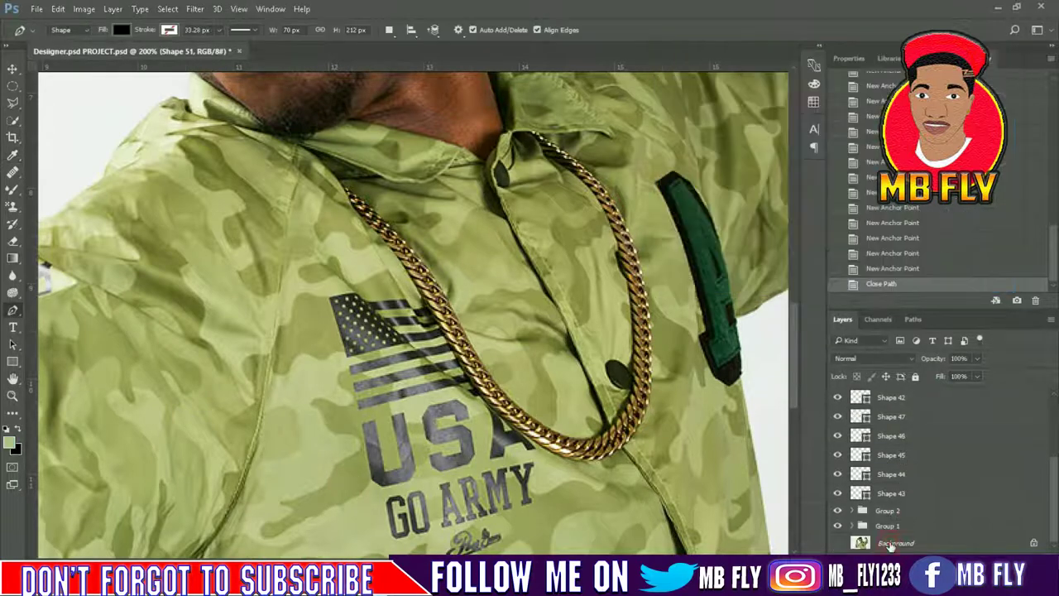
{"action": "scroll", "coordinate": [741, 387], "scroll_direction": "down", "scroll_amount": 1}
{"action": "left_click", "coordinate": [837, 397]}
Start a new green Pen shape at the shirt's bottom edge, tracing the bottom outline
{"action": "scroll", "coordinate": [721, 390], "scroll_direction": "down", "scroll_amount": 6}
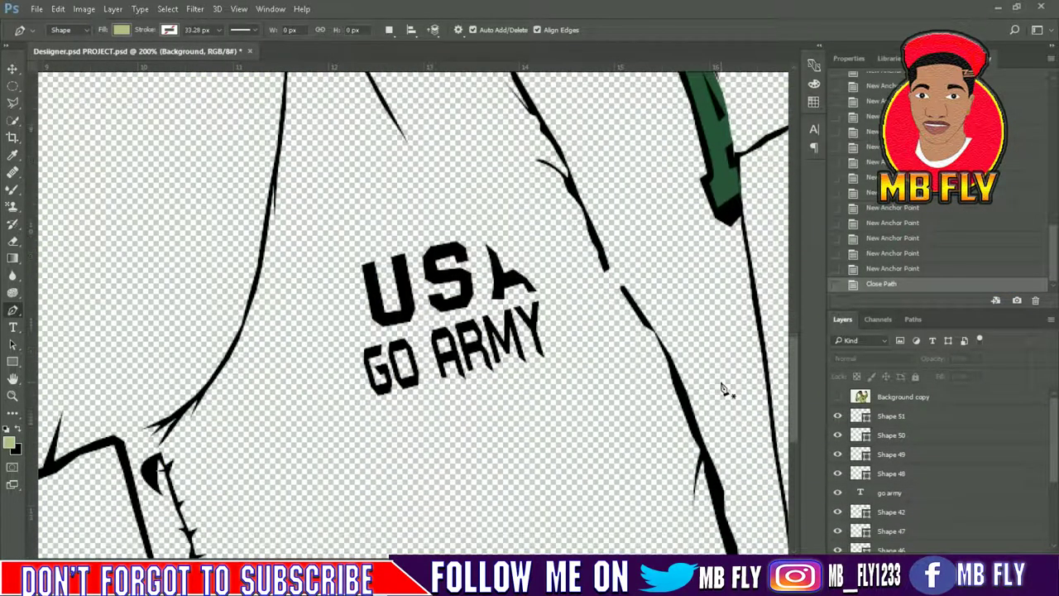
{"action": "scroll", "coordinate": [725, 394], "scroll_direction": "down", "scroll_amount": 8}
{"action": "scroll", "coordinate": [724, 394], "scroll_direction": "down", "scroll_amount": 2}
{"action": "left_click", "coordinate": [184, 436]}
{"action": "left_click", "coordinate": [174, 416]}
{"action": "left_click", "coordinate": [145, 357]}
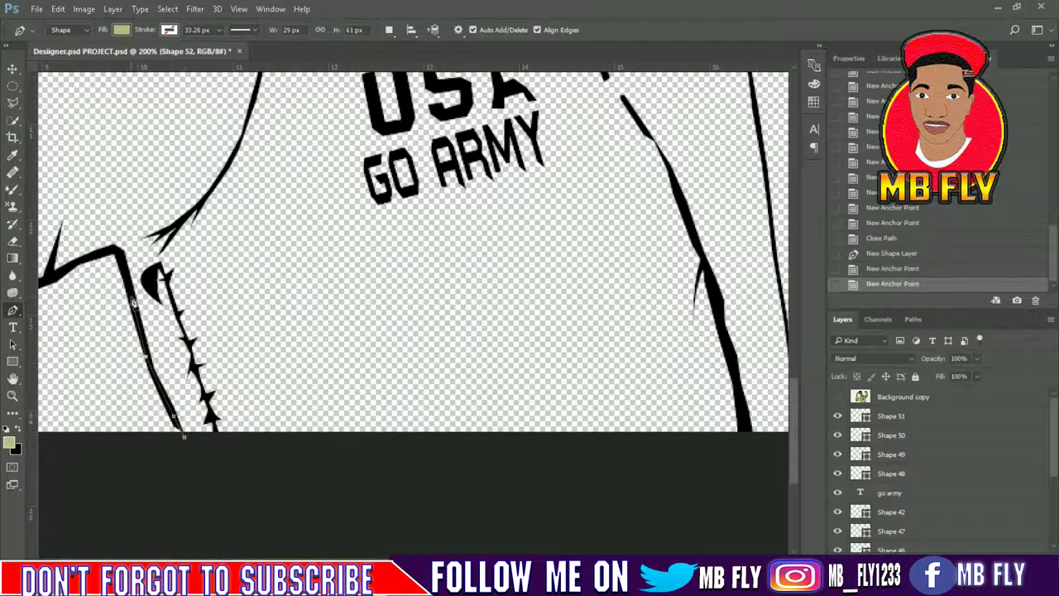
{"action": "left_click", "coordinate": [131, 295]}
{"action": "left_click", "coordinate": [117, 249]}
{"action": "left_click", "coordinate": [63, 270]}
Continue the green shape along the bottom outline and leftward along the sleeve's lower edge
{"action": "scroll", "coordinate": [389, 389], "scroll_direction": "left", "scroll_amount": 8}
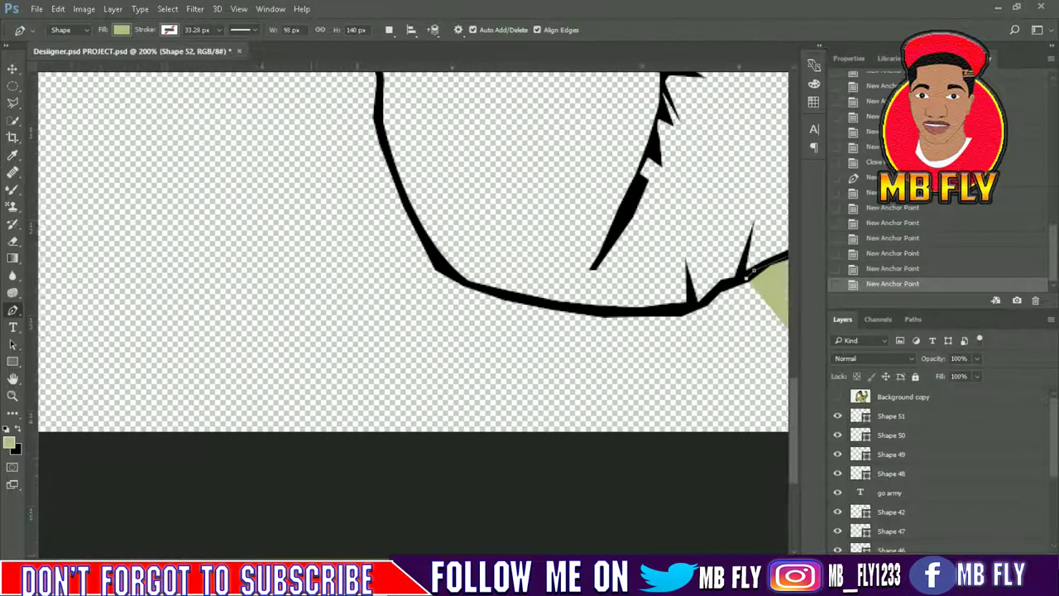
{"action": "scroll", "coordinate": [497, 347], "scroll_direction": "left", "scroll_amount": 1}
{"action": "left_click", "coordinate": [641, 287]}
{"action": "left_click", "coordinate": [618, 306]}
{"action": "left_click", "coordinate": [554, 313]}
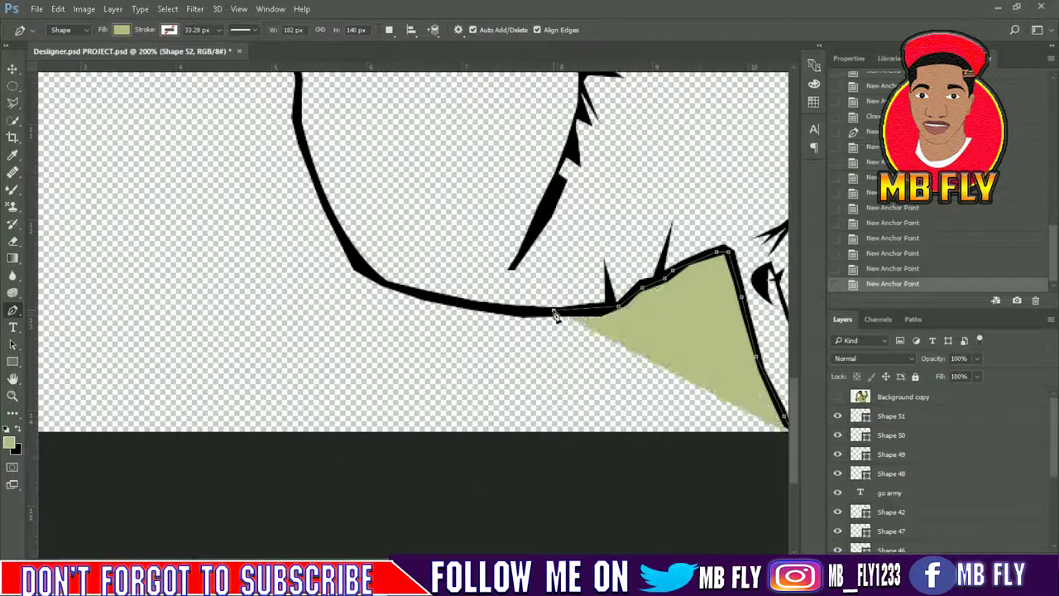
{"action": "left_click", "coordinate": [516, 313]}
{"action": "left_click", "coordinate": [423, 295]}
{"action": "left_click", "coordinate": [379, 281]}
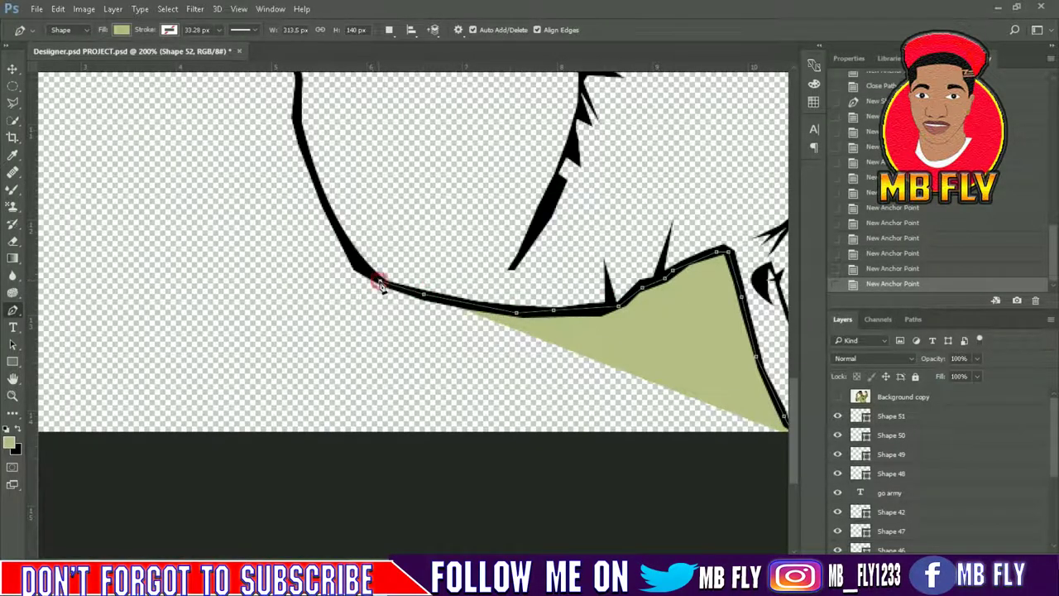
Trace the green shape up the arm's left edge to near its top
{"action": "scroll", "coordinate": [338, 232], "scroll_direction": "up", "scroll_amount": 5}
{"action": "scroll", "coordinate": [338, 337], "scroll_direction": "up", "scroll_amount": 5}
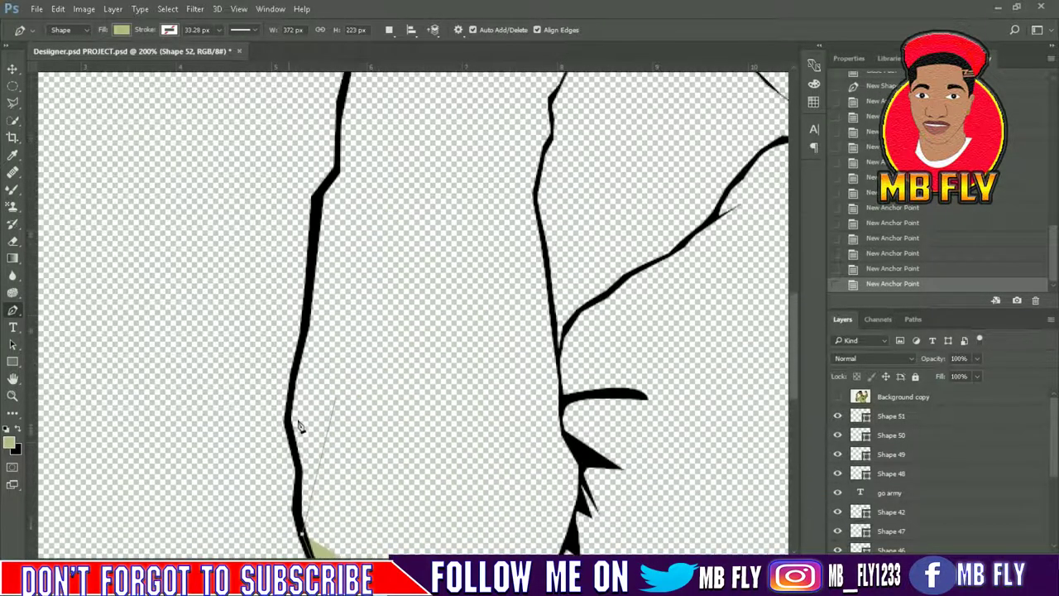
{"action": "left_click", "coordinate": [298, 505]}
{"action": "left_click", "coordinate": [289, 445]}
{"action": "left_click", "coordinate": [296, 376]}
{"action": "left_click", "coordinate": [315, 248]}
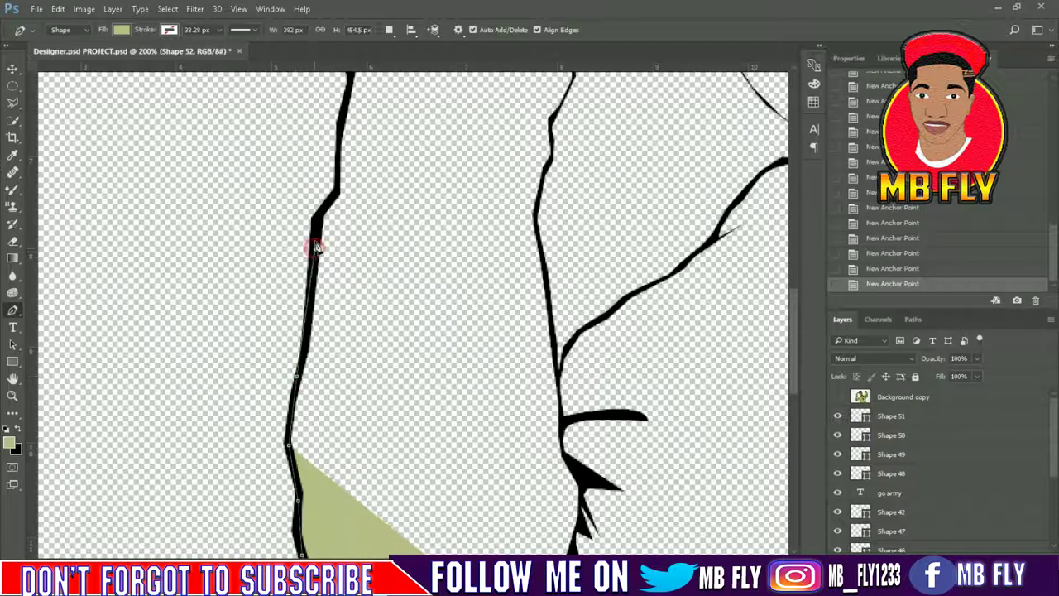
{"action": "left_click", "coordinate": [322, 207]}
{"action": "left_click", "coordinate": [336, 186]}
{"action": "left_click", "coordinate": [345, 124]}
Trace the outline up to the shoulder, across its top and down the sleeve's right edge
{"action": "scroll", "coordinate": [372, 355], "scroll_direction": "up", "scroll_amount": 3}
{"action": "scroll", "coordinate": [350, 354], "scroll_direction": "up", "scroll_amount": 3}
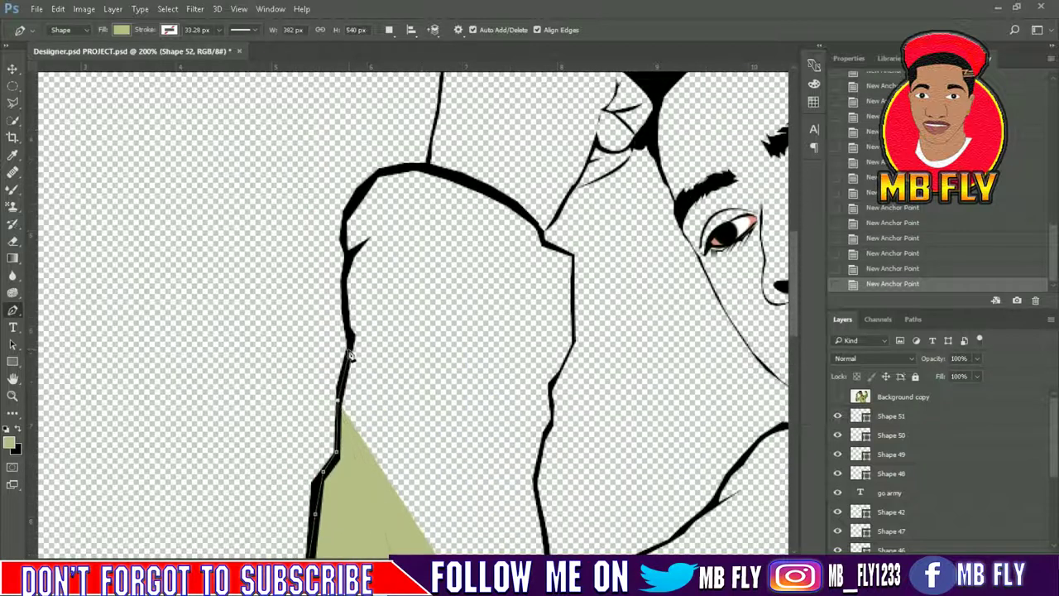
{"action": "left_click", "coordinate": [346, 279]}
{"action": "left_click", "coordinate": [351, 212]}
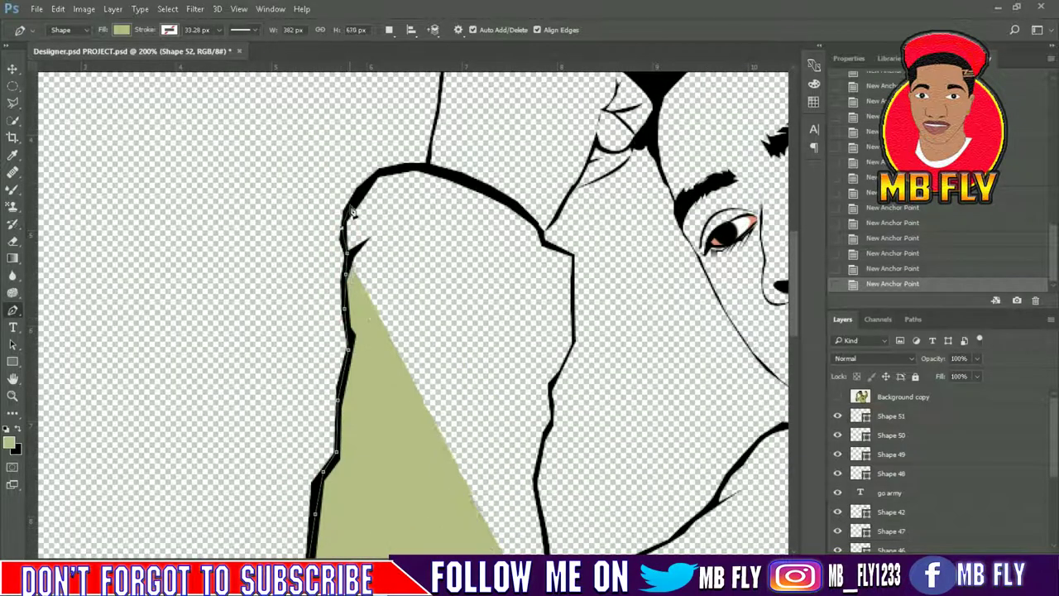
{"action": "left_click", "coordinate": [378, 175]}
{"action": "left_click", "coordinate": [412, 169]}
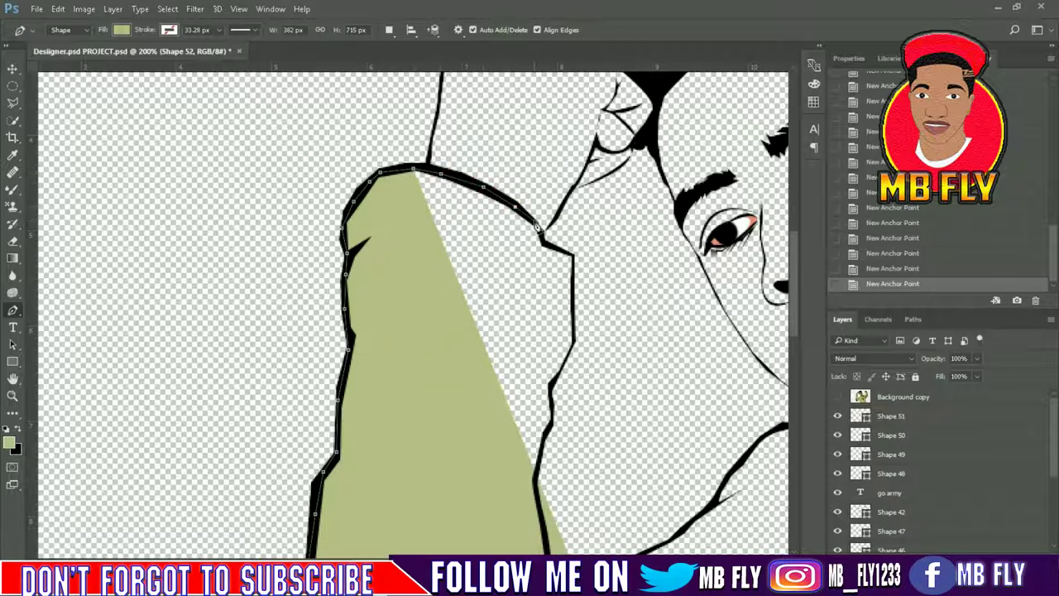
{"action": "left_click", "coordinate": [559, 255]}
{"action": "left_click", "coordinate": [575, 262]}
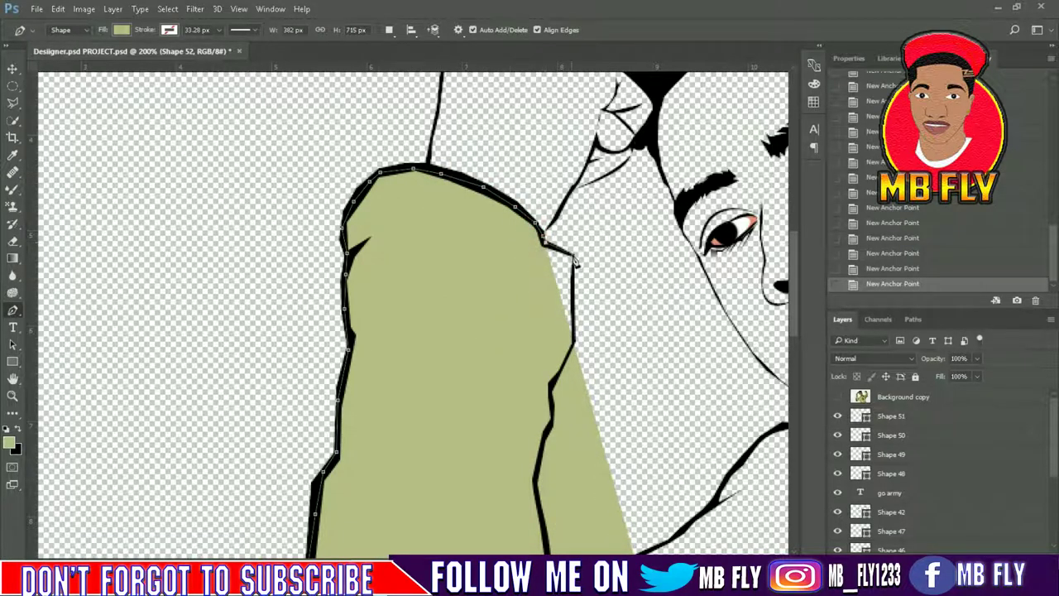
{"action": "left_click", "coordinate": [574, 342]}
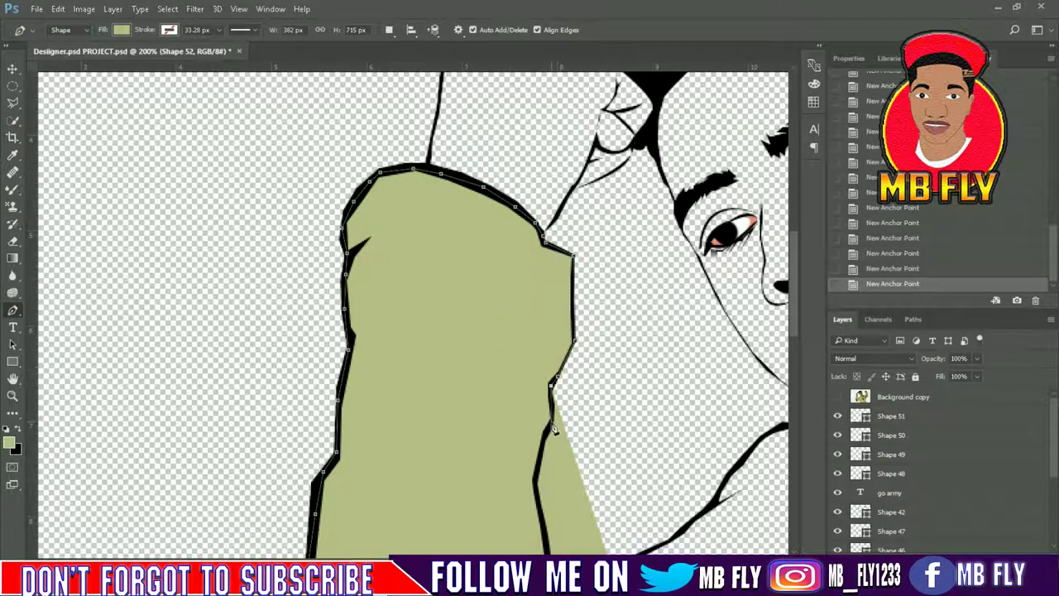
{"action": "left_click", "coordinate": [546, 439]}
Continue tracing down the sleeve's right edge
{"action": "scroll", "coordinate": [546, 438], "scroll_direction": "down", "scroll_amount": 5}
{"action": "left_click", "coordinate": [536, 313]}
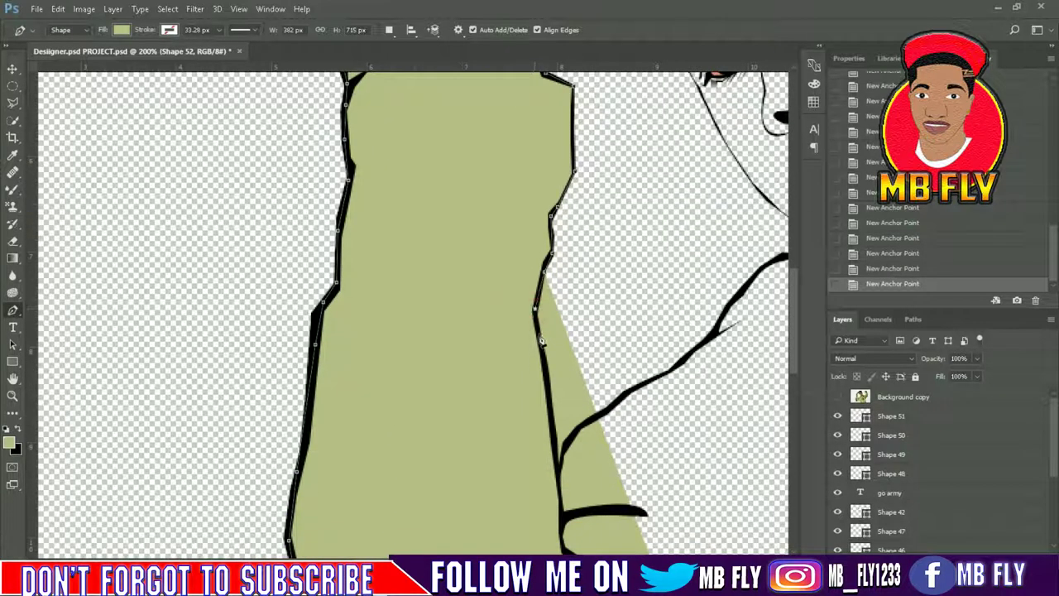
{"action": "left_click", "coordinate": [540, 334]}
{"action": "left_click", "coordinate": [547, 387]}
{"action": "left_click", "coordinate": [556, 455]}
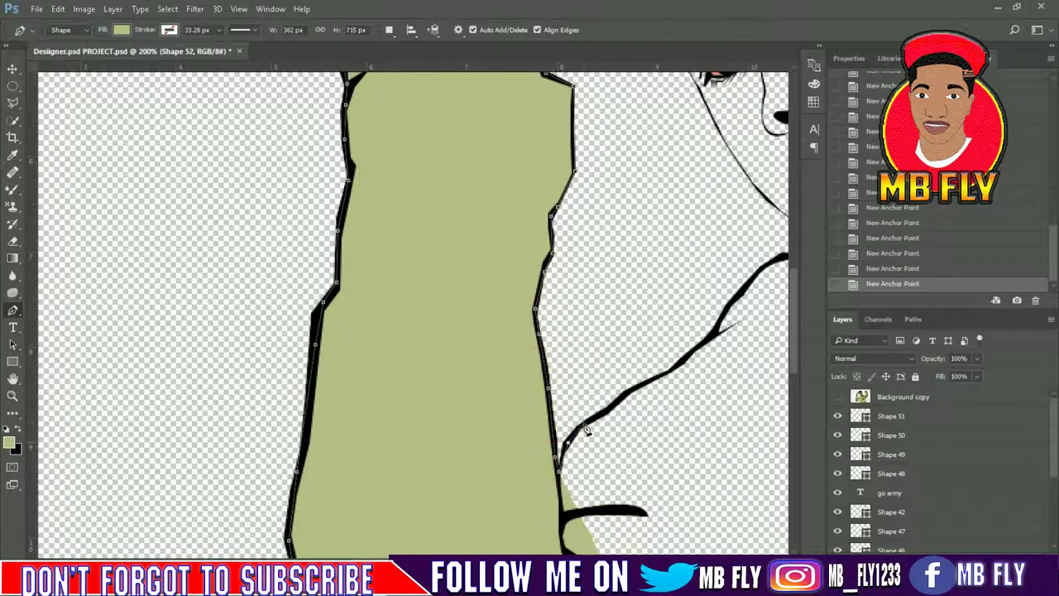
Trace the arm outline up toward the collar
{"action": "left_click_drag", "start_coordinate": [585, 428], "coordinate": [139, 424]}
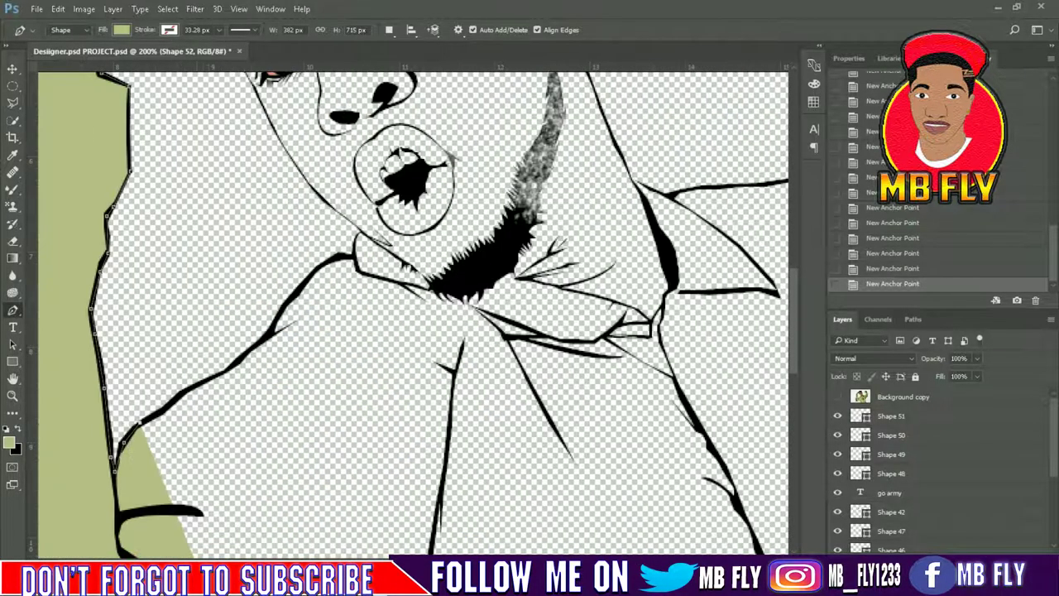
{"action": "left_click", "coordinate": [221, 372]}
{"action": "left_click", "coordinate": [240, 358]}
{"action": "left_click", "coordinate": [259, 342]}
{"action": "left_click", "coordinate": [273, 325]}
{"action": "left_click", "coordinate": [298, 291]}
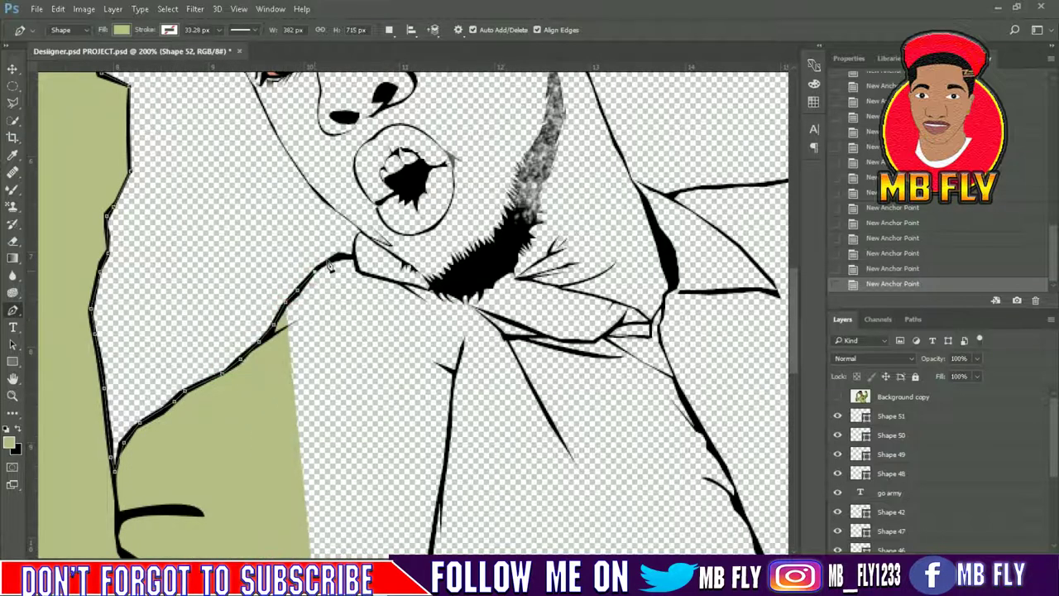
{"action": "left_click", "coordinate": [329, 263]}
{"action": "left_click", "coordinate": [351, 255]}
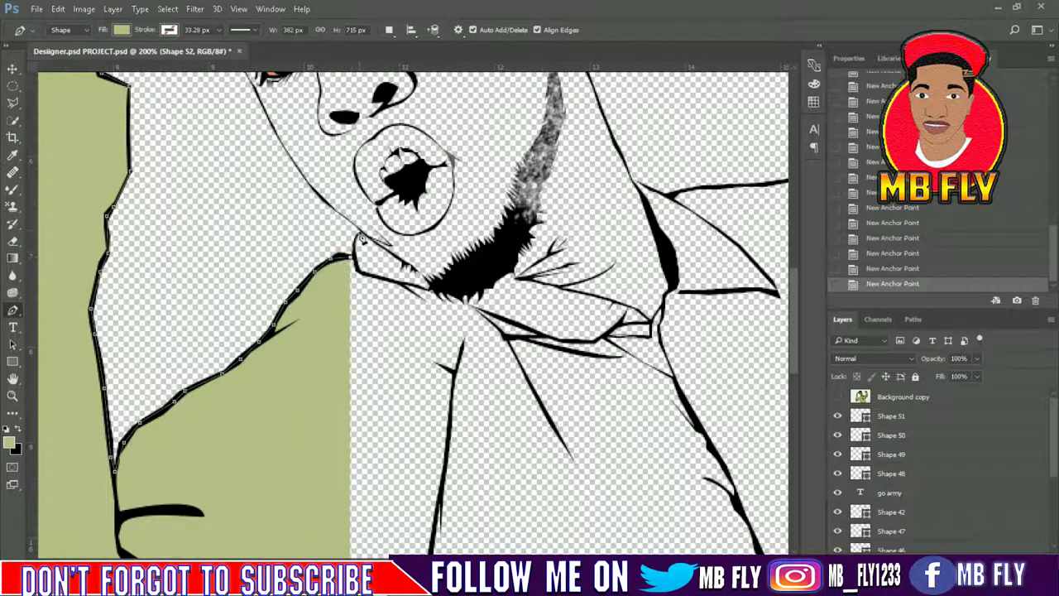
Trace along the collar line under the beard
{"action": "left_click", "coordinate": [374, 242]}
{"action": "left_click", "coordinate": [413, 275]}
{"action": "left_click", "coordinate": [429, 281]}
{"action": "left_click", "coordinate": [451, 289]}
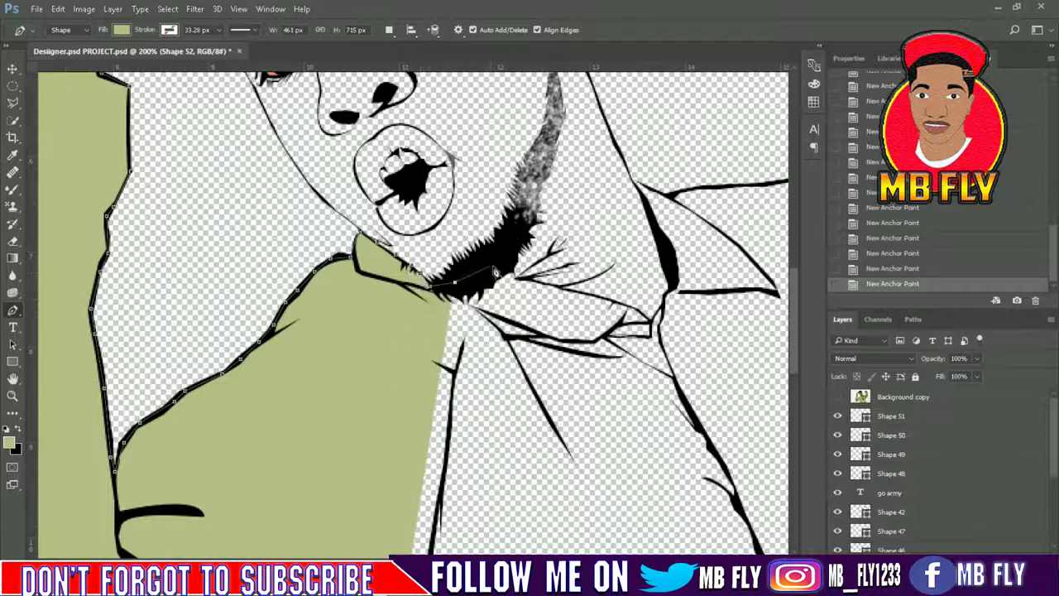
{"action": "left_click", "coordinate": [506, 269]}
{"action": "left_click", "coordinate": [521, 278]}
{"action": "left_click", "coordinate": [539, 283]}
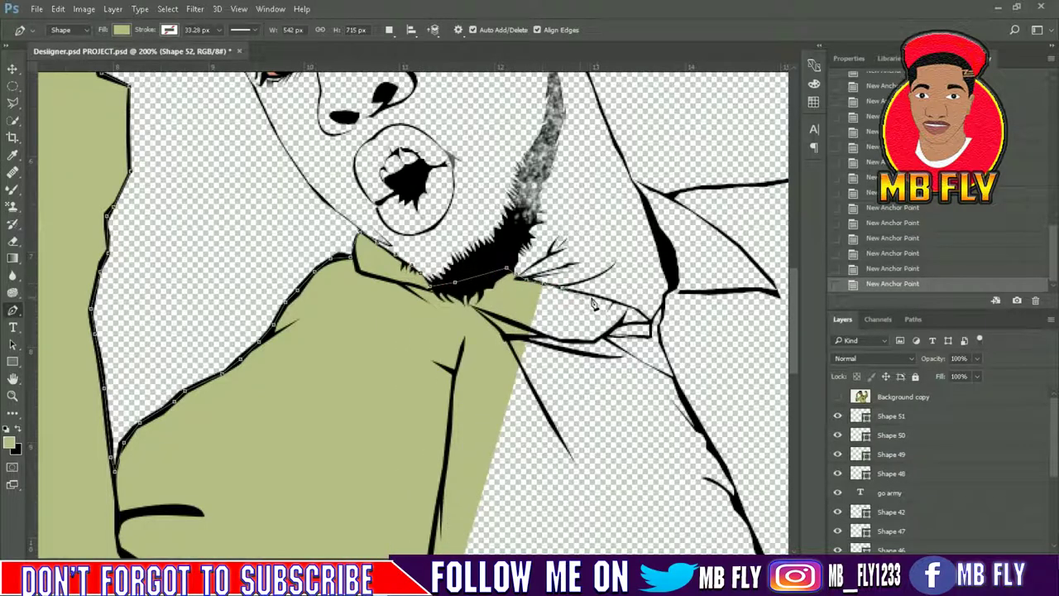
Trace along the right side of the collar and up the right collar line
{"action": "left_click", "coordinate": [594, 296]}
{"action": "left_click", "coordinate": [614, 303]}
{"action": "left_click", "coordinate": [638, 311]}
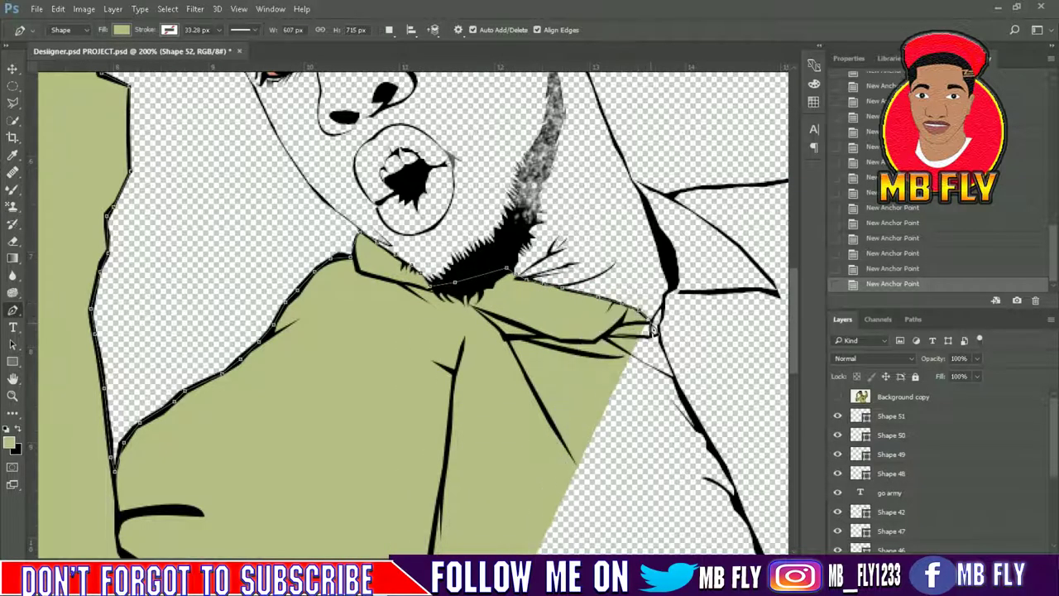
{"action": "left_click", "coordinate": [650, 323]}
{"action": "left_click", "coordinate": [652, 335]}
{"action": "left_click", "coordinate": [669, 290]}
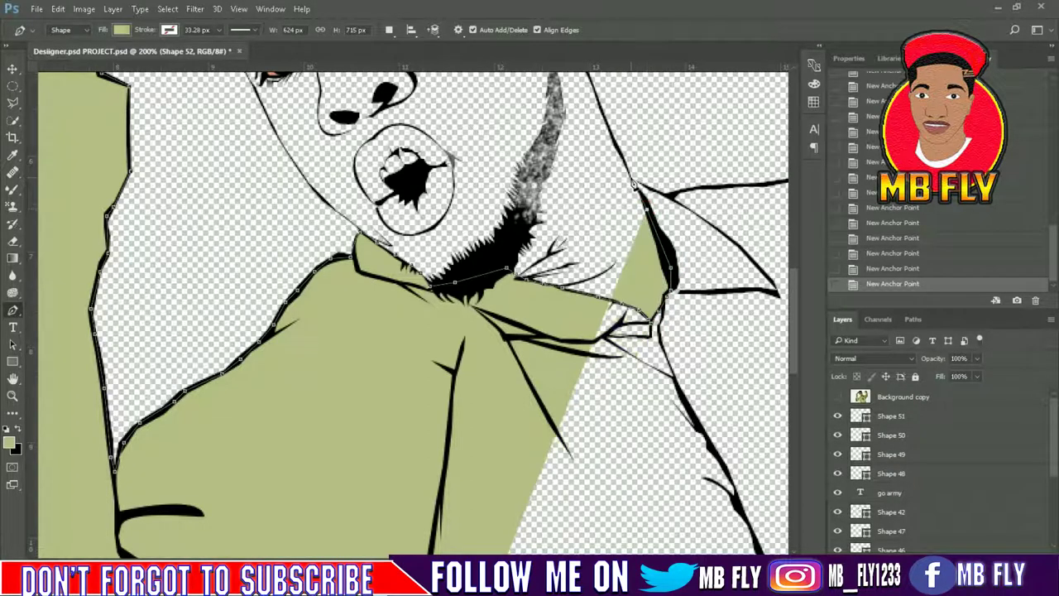
{"action": "left_click", "coordinate": [647, 215]}
{"action": "left_click", "coordinate": [637, 182]}
Trace along the top shoulder line to where it meets the raised arm
{"action": "left_click_drag", "start_coordinate": [681, 204], "coordinate": [390, 192]}
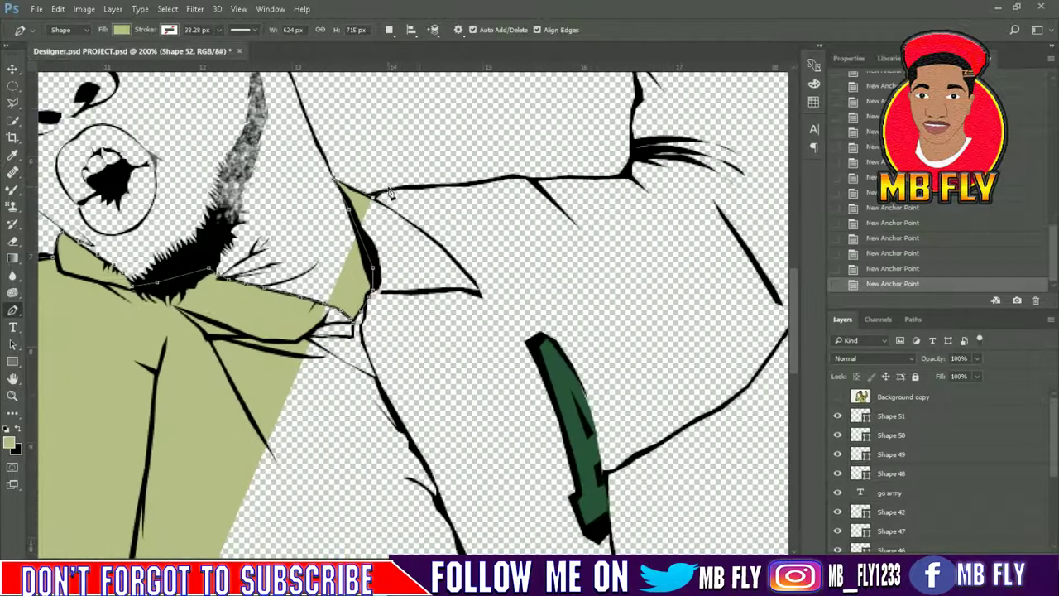
{"action": "left_click", "coordinate": [411, 189]}
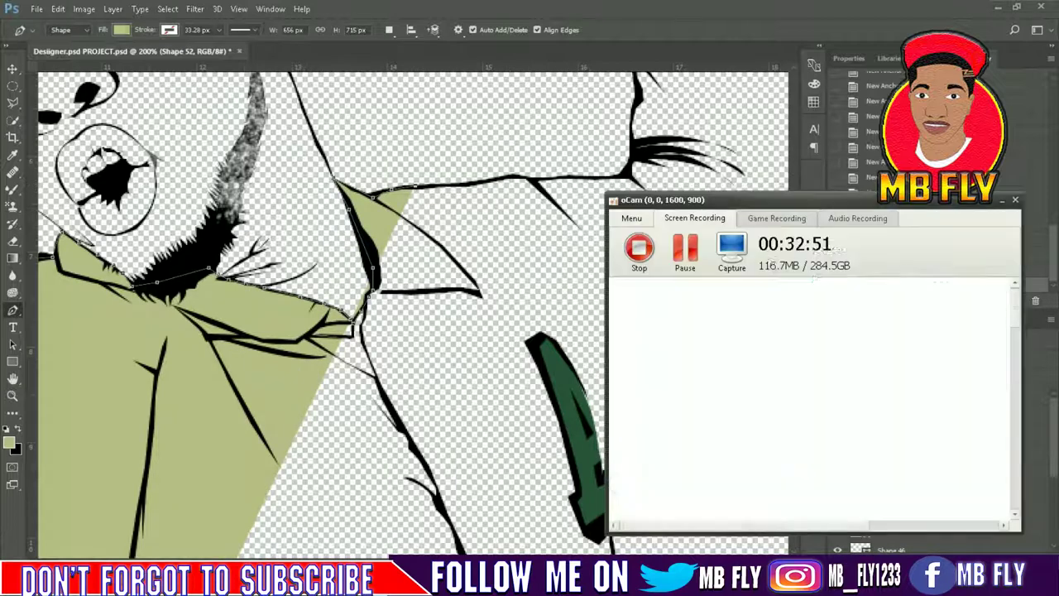
{"action": "left_click", "coordinate": [1000, 201]}
{"action": "left_click", "coordinate": [469, 189]}
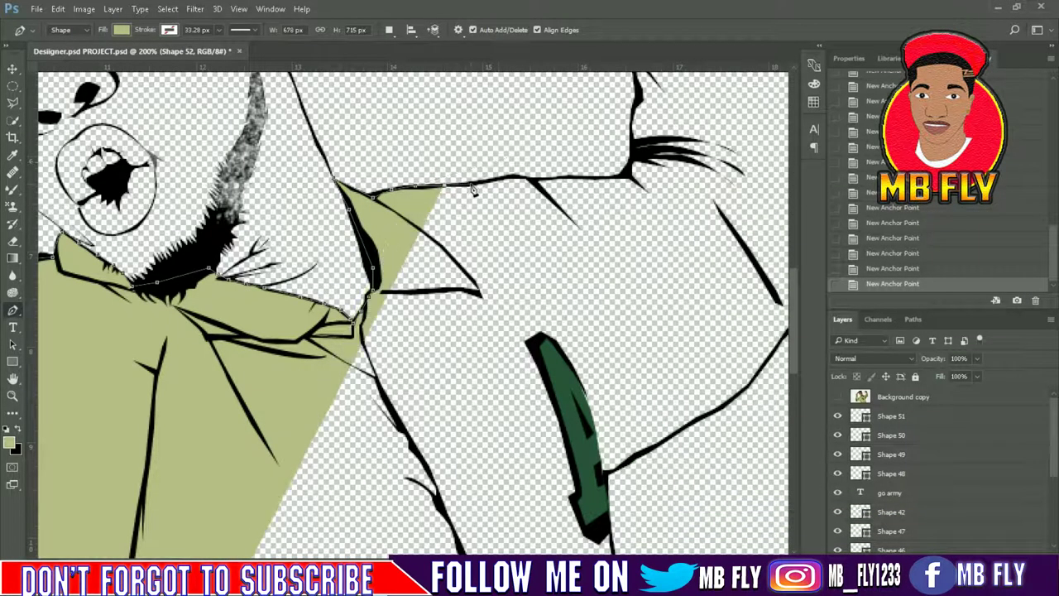
{"action": "left_click", "coordinate": [504, 179]}
{"action": "left_click", "coordinate": [540, 178]}
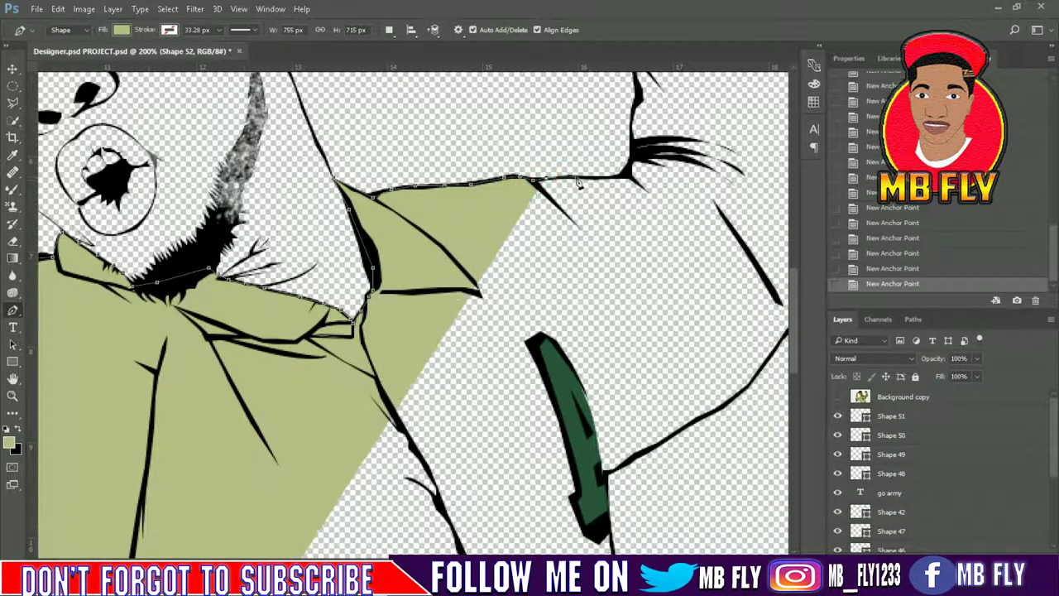
{"action": "left_click", "coordinate": [579, 176]}
{"action": "left_click", "coordinate": [626, 175]}
{"action": "left_click", "coordinate": [633, 124]}
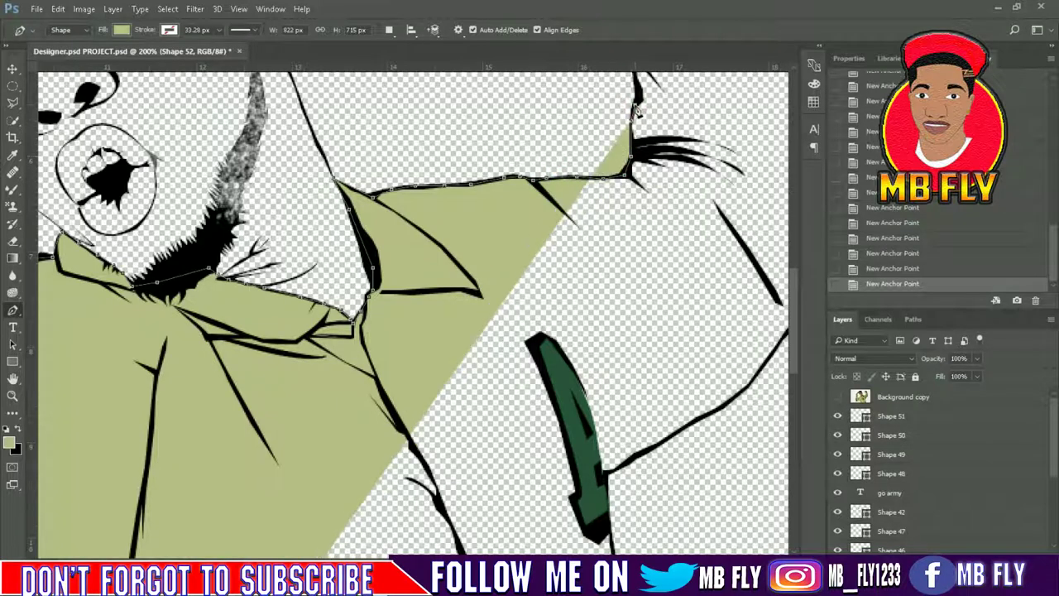
{"action": "left_click_drag", "start_coordinate": [632, 124], "coordinate": [627, 453]}
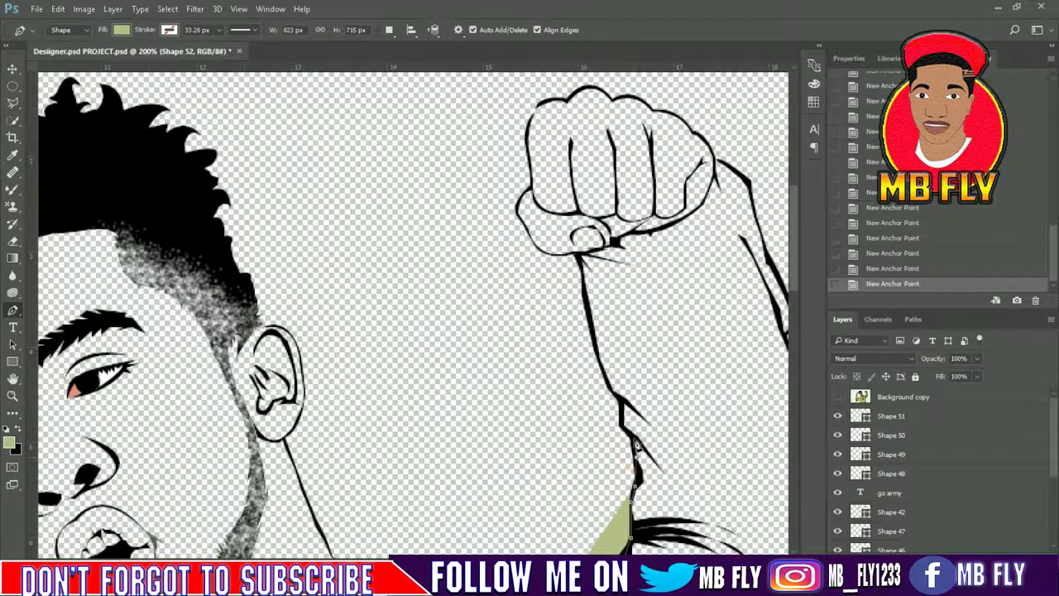
Trace up the raised arm's inner edge, along the sleeve cuff under the fist, and back down
{"action": "left_click", "coordinate": [636, 445]}
{"action": "left_click", "coordinate": [609, 389]}
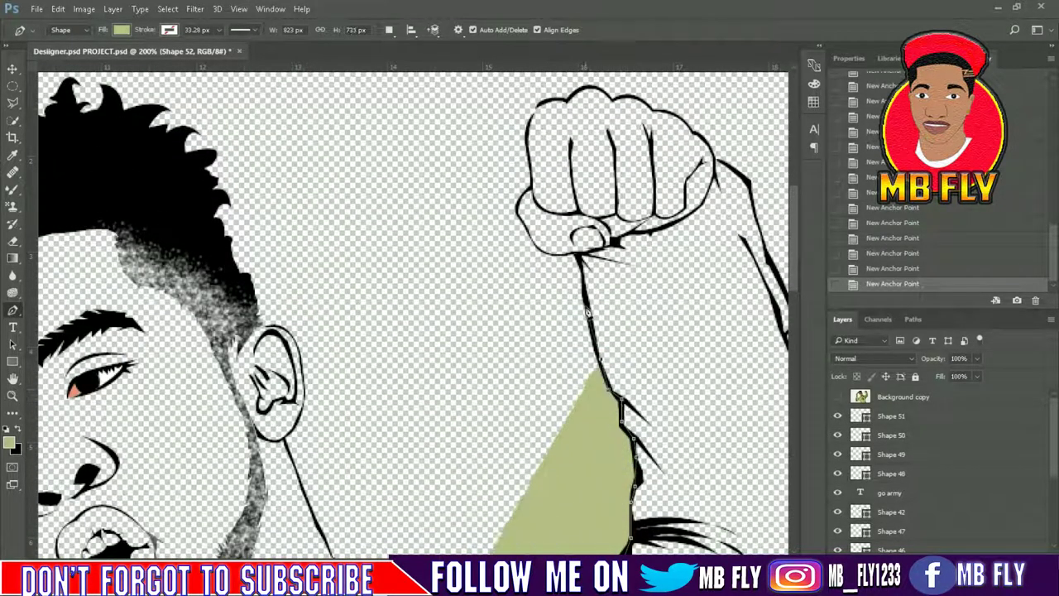
{"action": "left_click", "coordinate": [599, 358]}
{"action": "left_click", "coordinate": [581, 280]}
{"action": "left_click", "coordinate": [588, 254]}
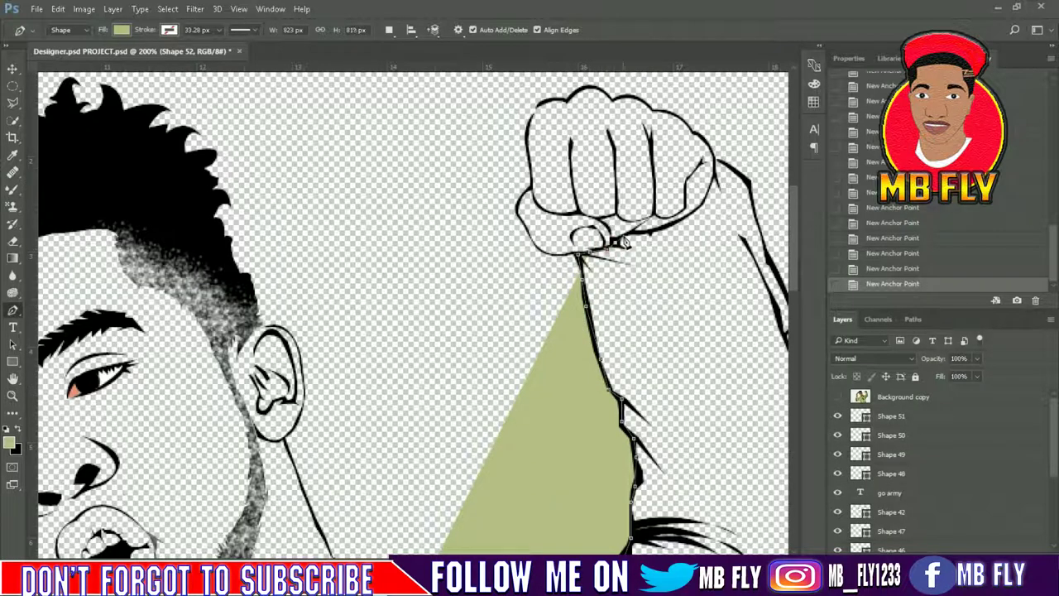
{"action": "left_click", "coordinate": [631, 239]}
{"action": "left_click", "coordinate": [650, 234]}
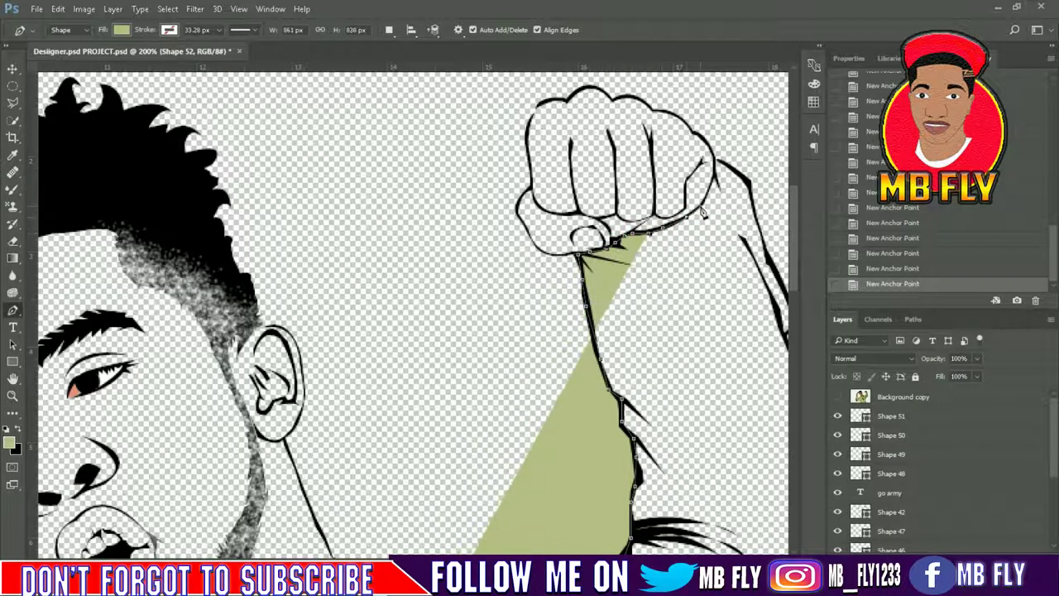
{"action": "left_click", "coordinate": [702, 212]}
{"action": "left_click", "coordinate": [717, 164]}
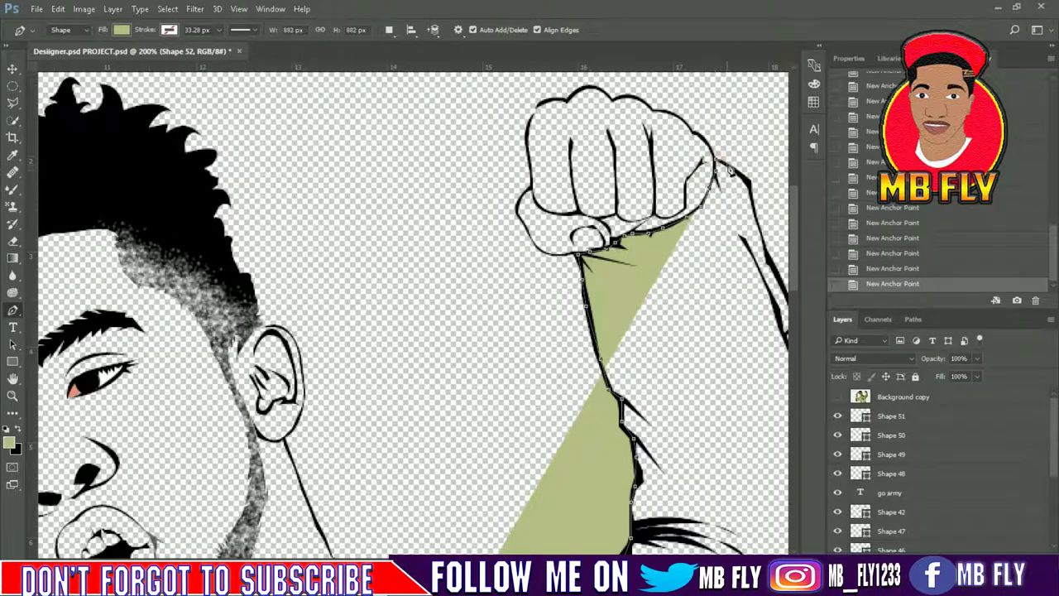
{"action": "left_click", "coordinate": [765, 248]}
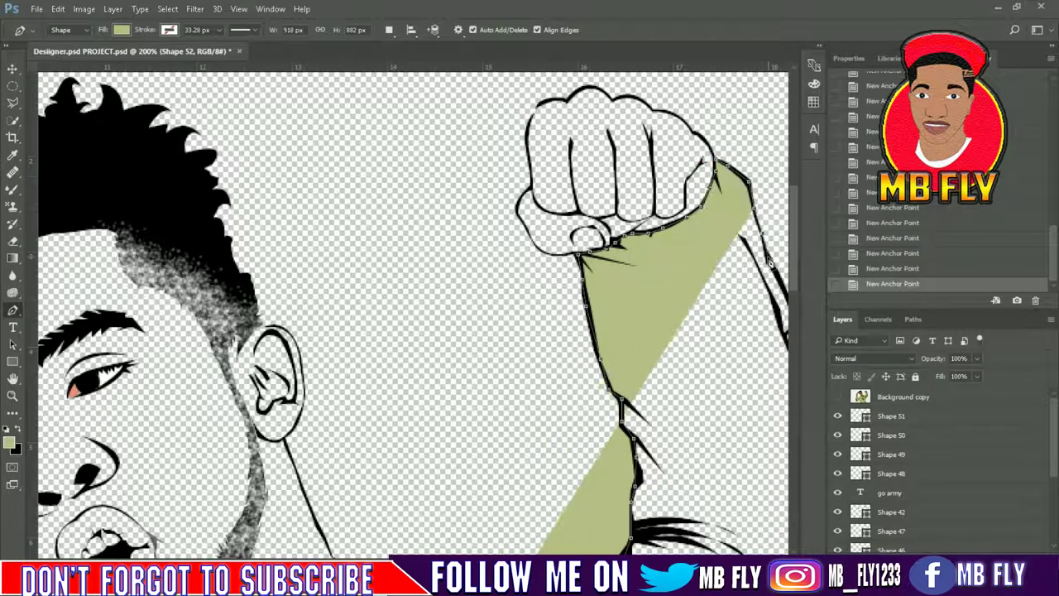
Extend the shirt fill down the right arm's outer edge
{"action": "scroll", "coordinate": [484, 343], "scroll_direction": "right", "scroll_amount": 5}
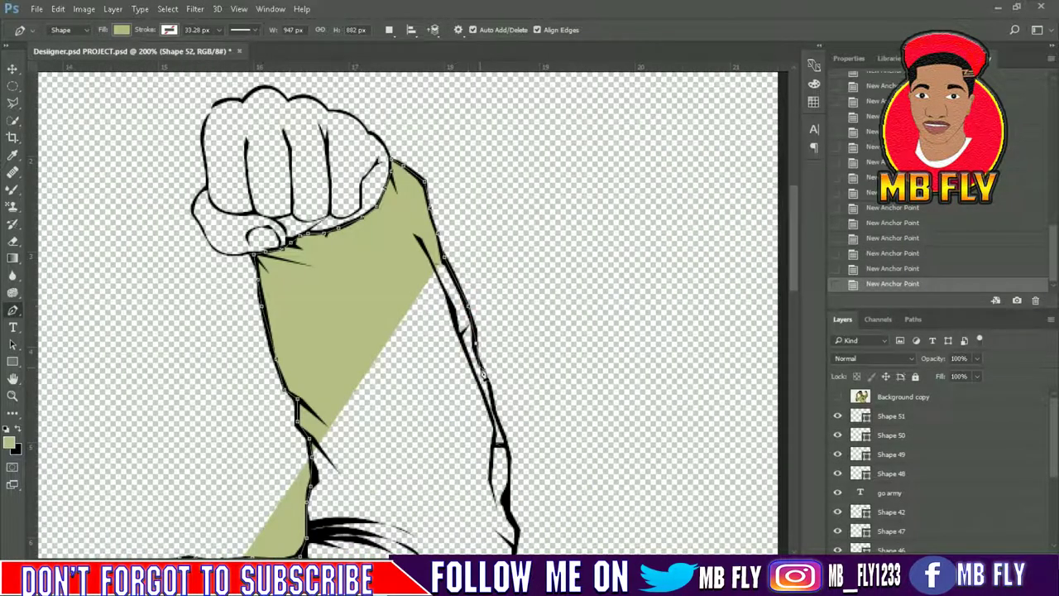
{"action": "left_click", "coordinate": [480, 378]}
{"action": "scroll", "coordinate": [480, 378], "scroll_direction": "down", "scroll_amount": 3}
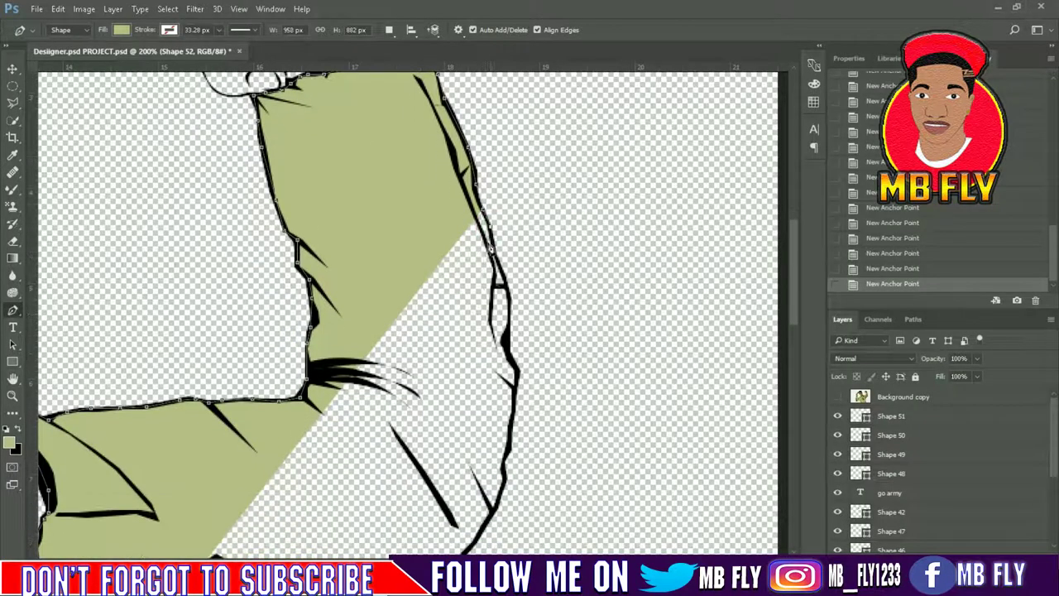
{"action": "left_click", "coordinate": [505, 286]}
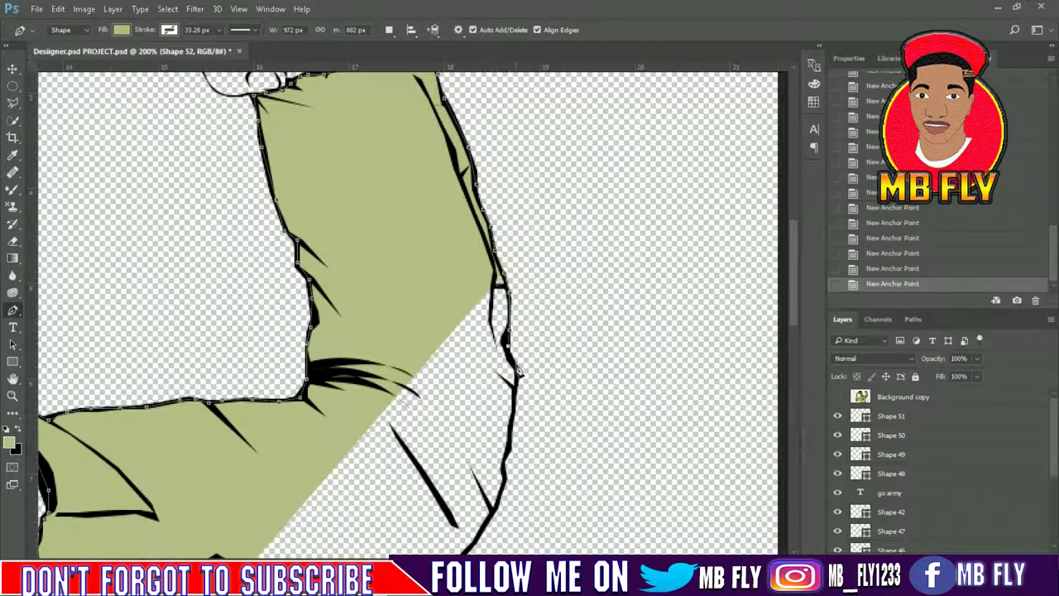
{"action": "left_click", "coordinate": [510, 363]}
{"action": "left_click", "coordinate": [512, 419]}
{"action": "scroll", "coordinate": [512, 413], "scroll_direction": "down", "scroll_amount": 2}
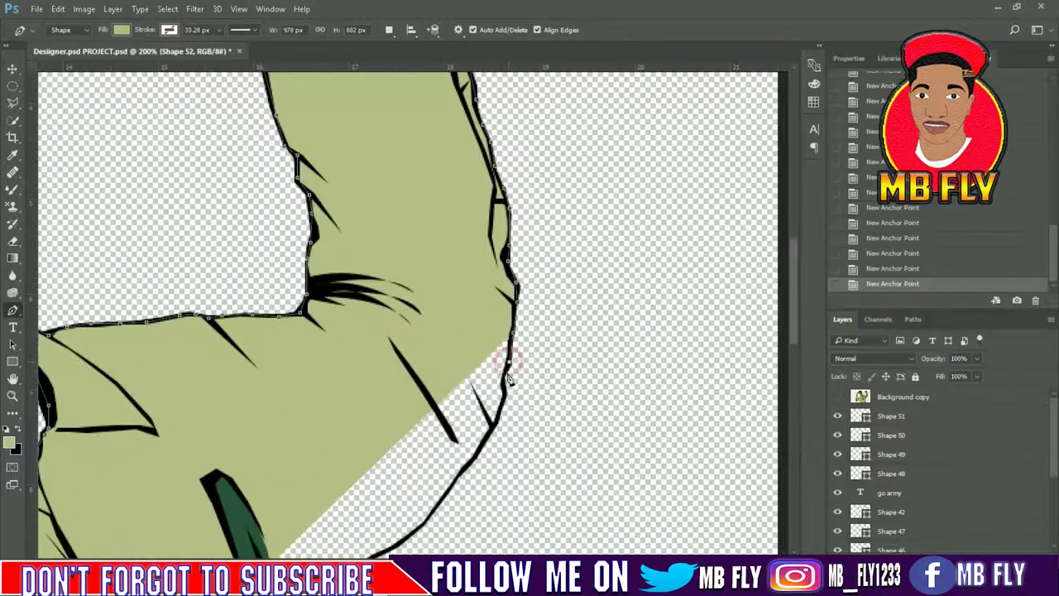
{"action": "left_click", "coordinate": [506, 376]}
{"action": "left_click", "coordinate": [499, 405]}
{"action": "left_click", "coordinate": [496, 432]}
{"action": "scroll", "coordinate": [472, 372], "scroll_direction": "down", "scroll_amount": 5}
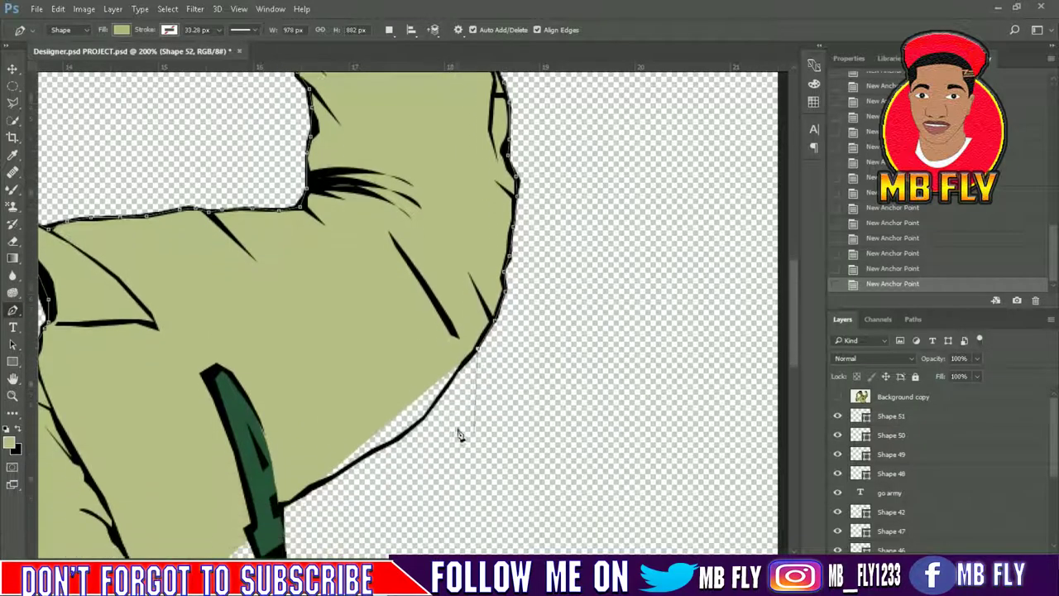
Follow the black edge line down the arm to beside the dark green patch
{"action": "left_click", "coordinate": [445, 285]}
{"action": "left_click", "coordinate": [439, 294]}
{"action": "left_click", "coordinate": [421, 318]}
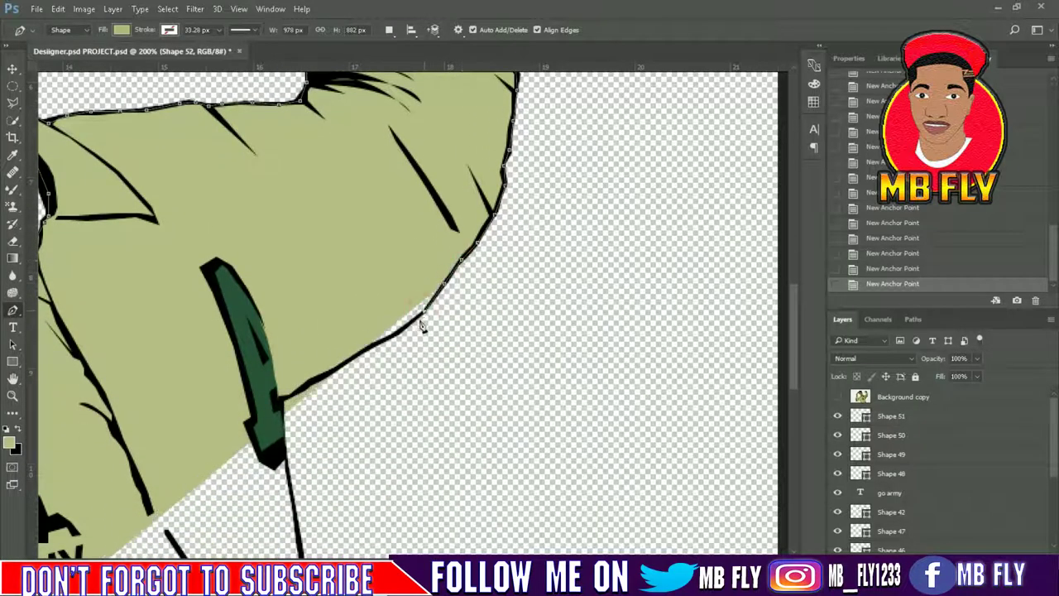
{"action": "left_click", "coordinate": [403, 331]}
{"action": "left_click", "coordinate": [360, 358]}
{"action": "left_click", "coordinate": [331, 371]}
{"action": "left_click", "coordinate": [303, 386]}
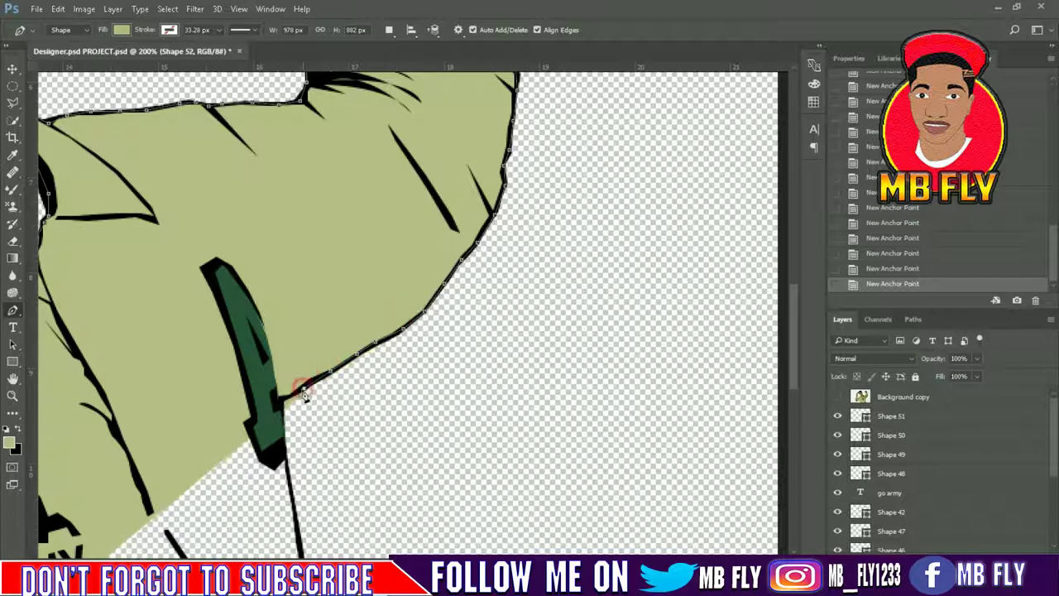
{"action": "left_click", "coordinate": [291, 488]}
{"action": "scroll", "coordinate": [291, 475], "scroll_direction": "down", "scroll_amount": 3}
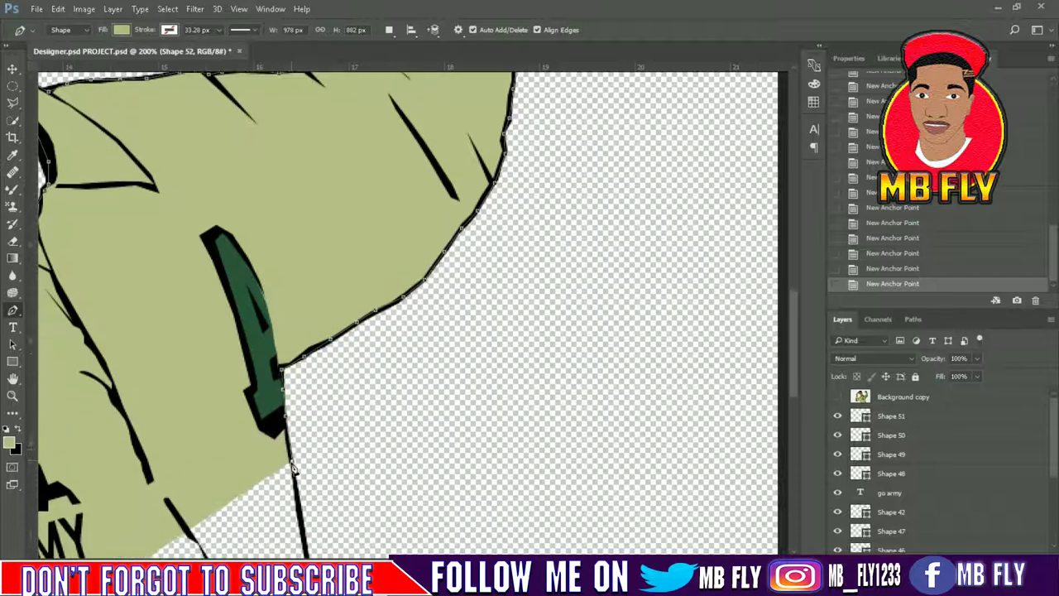
{"action": "scroll", "coordinate": [291, 467], "scroll_direction": "down", "scroll_amount": 3}
Trace the body's side edge past the canvas bottom and close the path at its start
{"action": "left_click", "coordinate": [305, 308]}
{"action": "left_click", "coordinate": [316, 386]}
{"action": "left_click", "coordinate": [320, 426]}
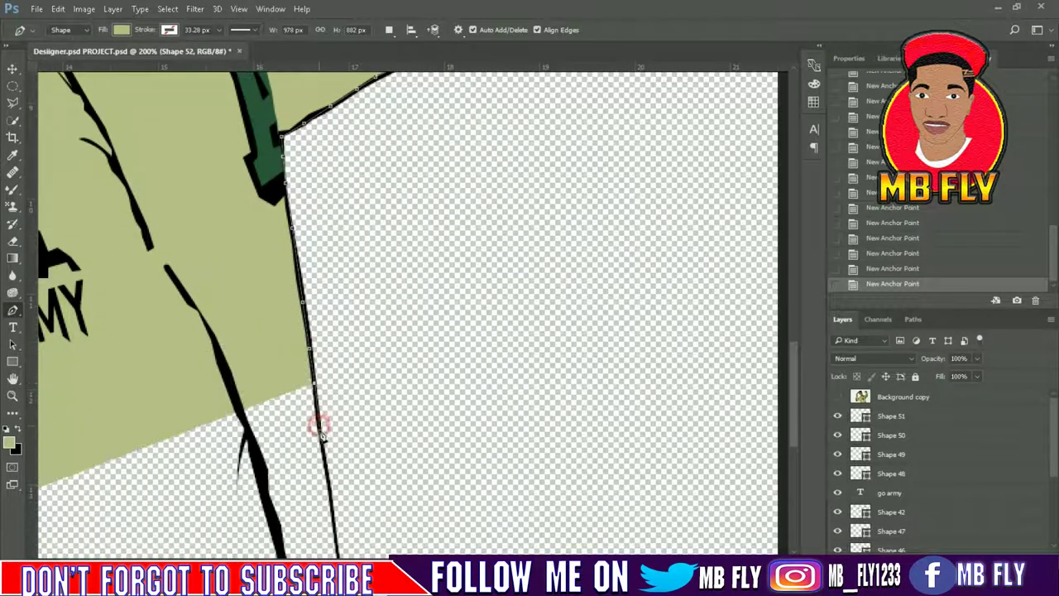
{"action": "left_click", "coordinate": [330, 485]}
{"action": "scroll", "coordinate": [332, 488], "scroll_direction": "down", "scroll_amount": 1}
{"action": "left_click", "coordinate": [333, 475]}
{"action": "scroll", "coordinate": [335, 480], "scroll_direction": "down", "scroll_amount": 2}
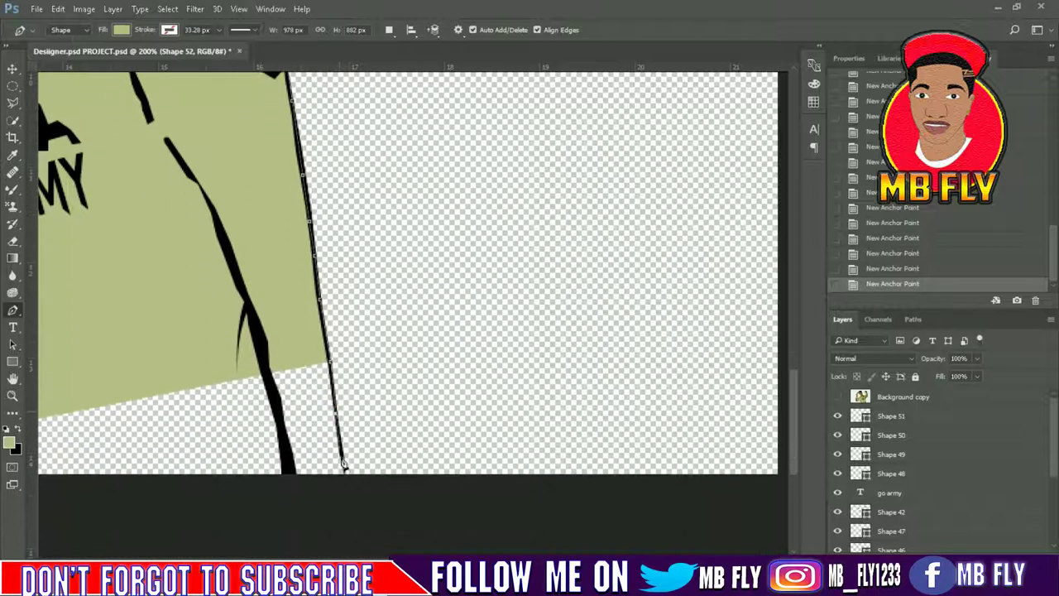
{"action": "left_click", "coordinate": [349, 490]}
{"action": "left_click_drag", "start_coordinate": [141, 501], "coordinate": [118, 504]}
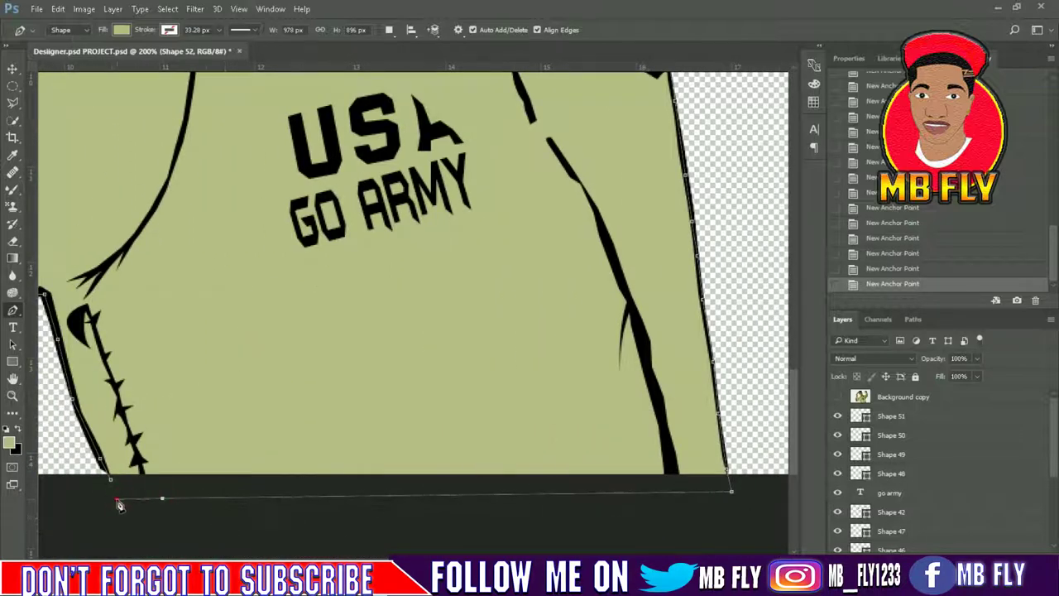
{"action": "left_click", "coordinate": [113, 479]}
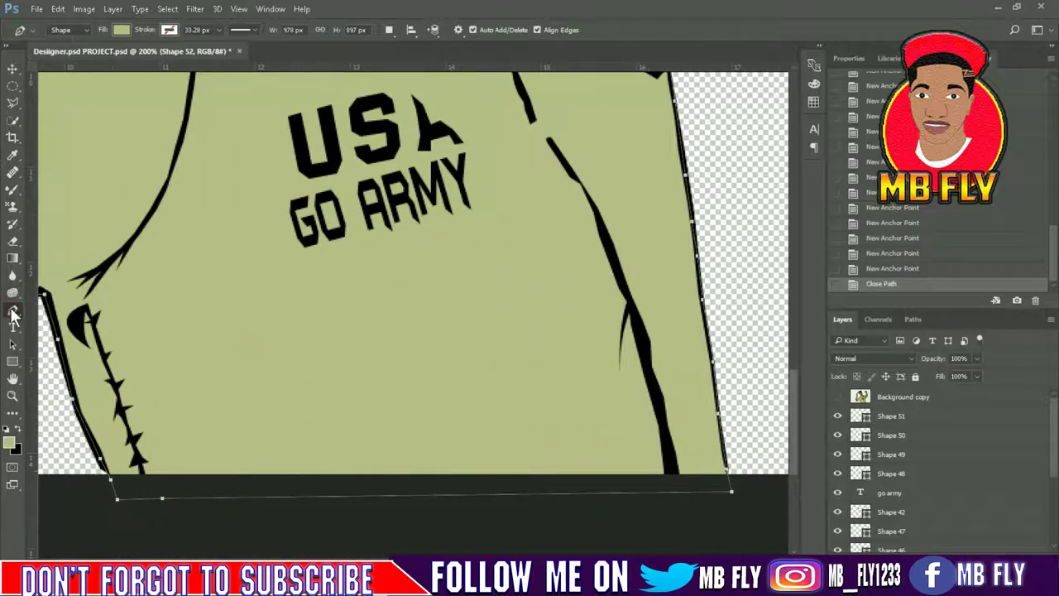
Select the shirt shape layers and group them into Group 3 instead of merging
{"action": "key", "text": "ctrl+0"}
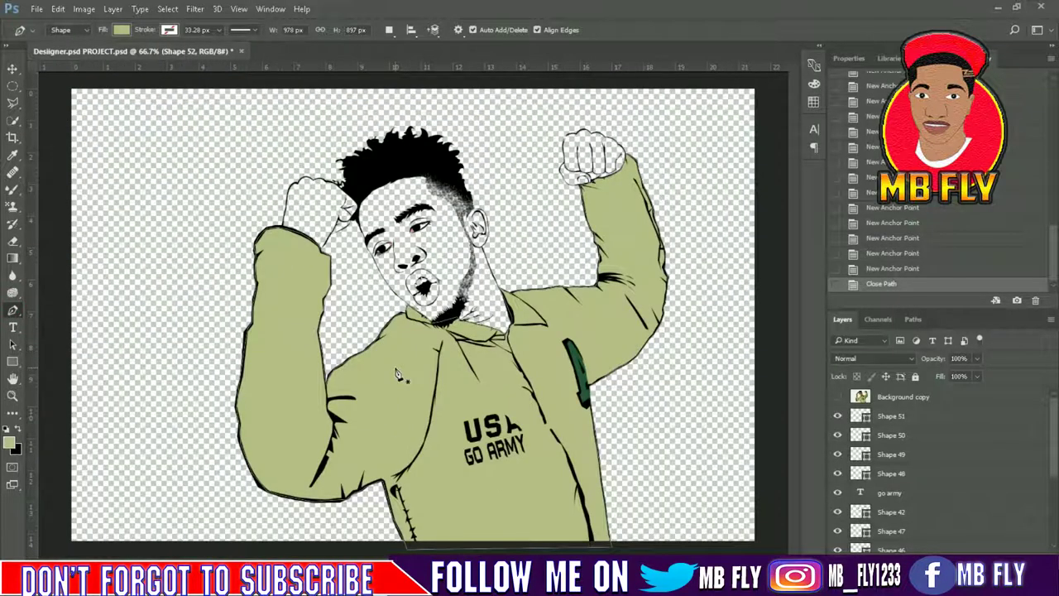
{"action": "scroll", "coordinate": [871, 473], "scroll_direction": "down", "scroll_amount": 3}
{"action": "scroll", "coordinate": [871, 473], "scroll_direction": "down", "scroll_amount": 3}
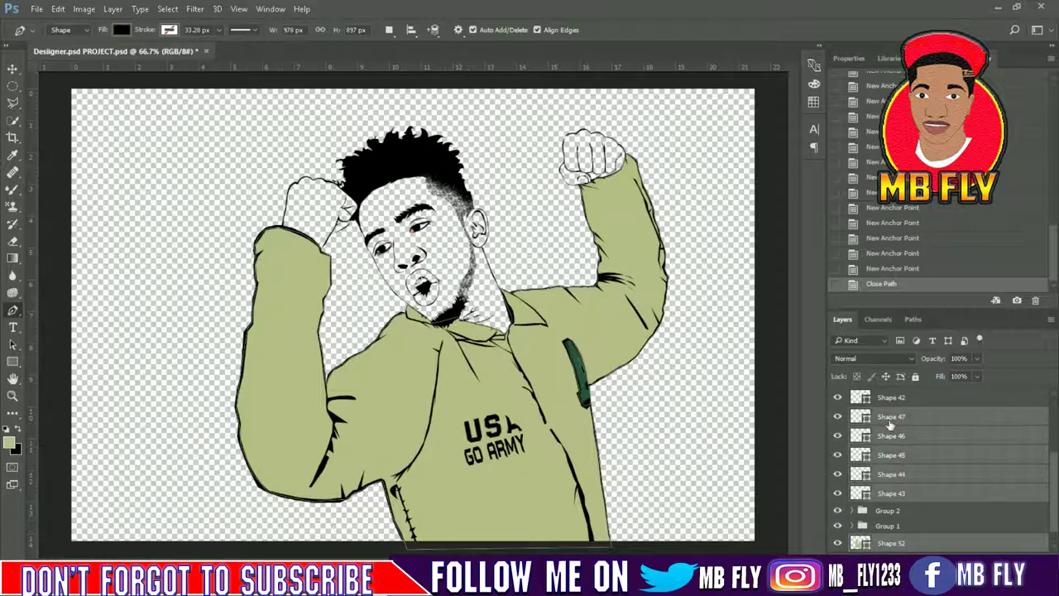
{"action": "scroll", "coordinate": [889, 521], "scroll_direction": "down", "scroll_amount": 1}
{"action": "left_click", "coordinate": [891, 473]}
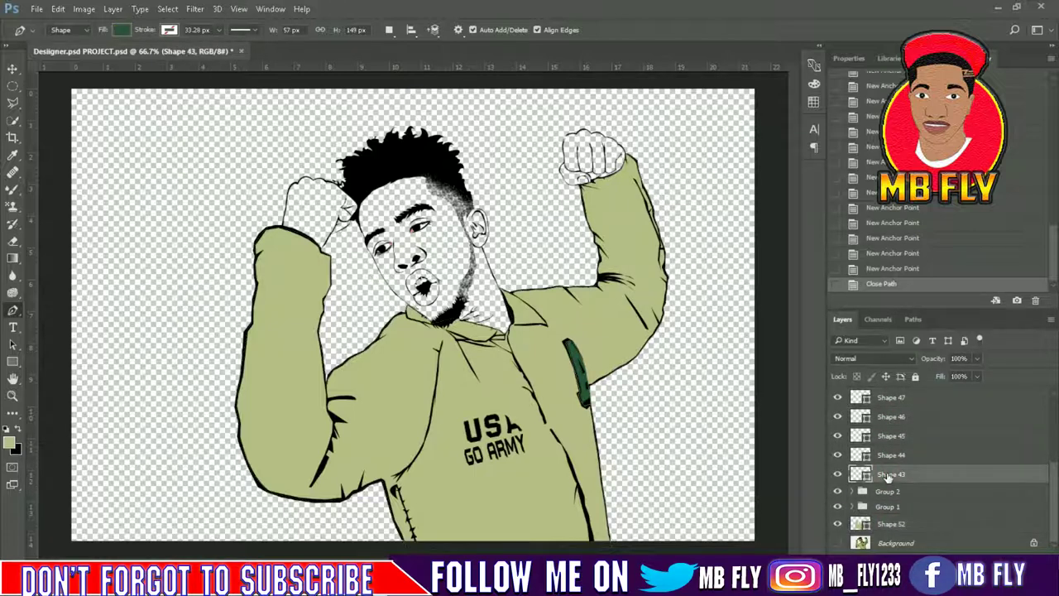
{"action": "left_click", "coordinate": [891, 454], "text": "shift"}
{"action": "left_click", "coordinate": [893, 416], "text": "shift"}
{"action": "scroll", "coordinate": [897, 417], "scroll_direction": "up", "scroll_amount": 2}
{"action": "left_click", "coordinate": [898, 418], "text": "shift"}
{"action": "scroll", "coordinate": [895, 434], "scroll_direction": "up", "scroll_amount": 2}
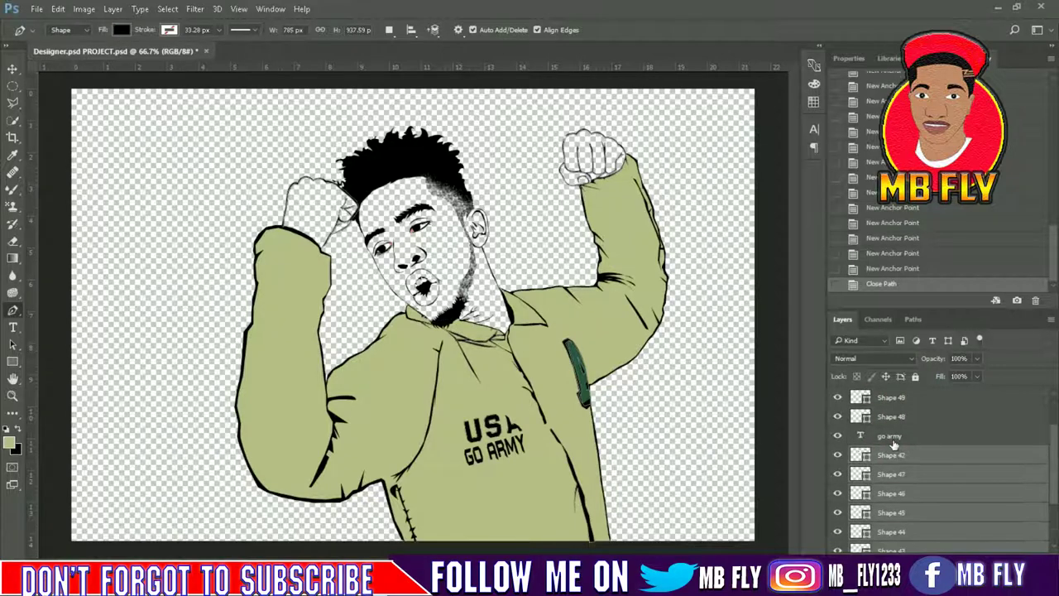
{"action": "key", "text": "ctrl+e"}
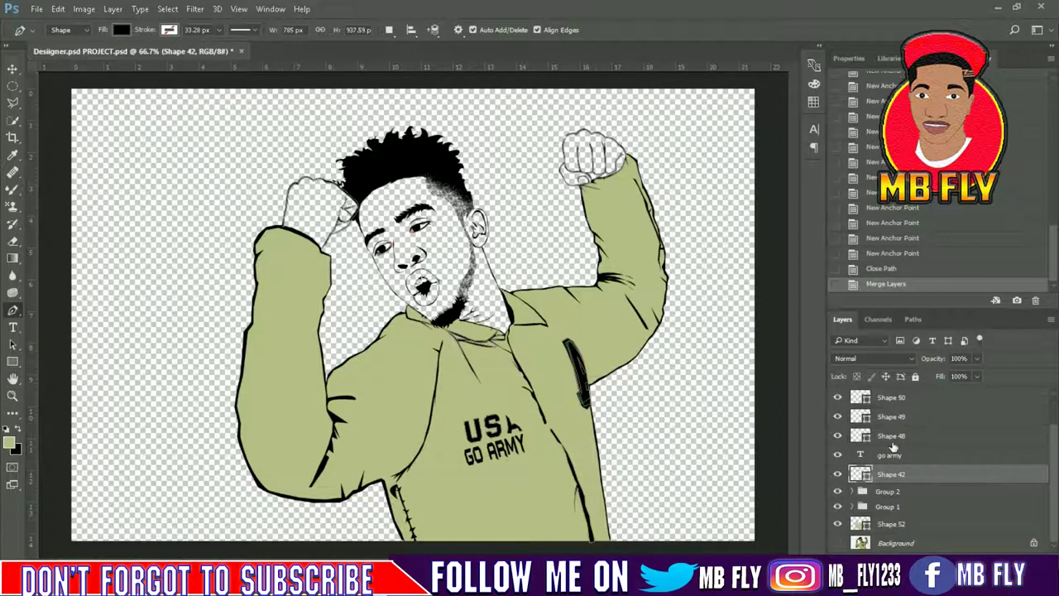
{"action": "key", "text": "ctrl+z"}
{"action": "key", "text": "ctrl+g"}
Merge Shape 48 through Shape 51 into one Shape 51 layer, then zoom to 100%
{"action": "scroll", "coordinate": [897, 451], "scroll_direction": "up", "scroll_amount": 2}
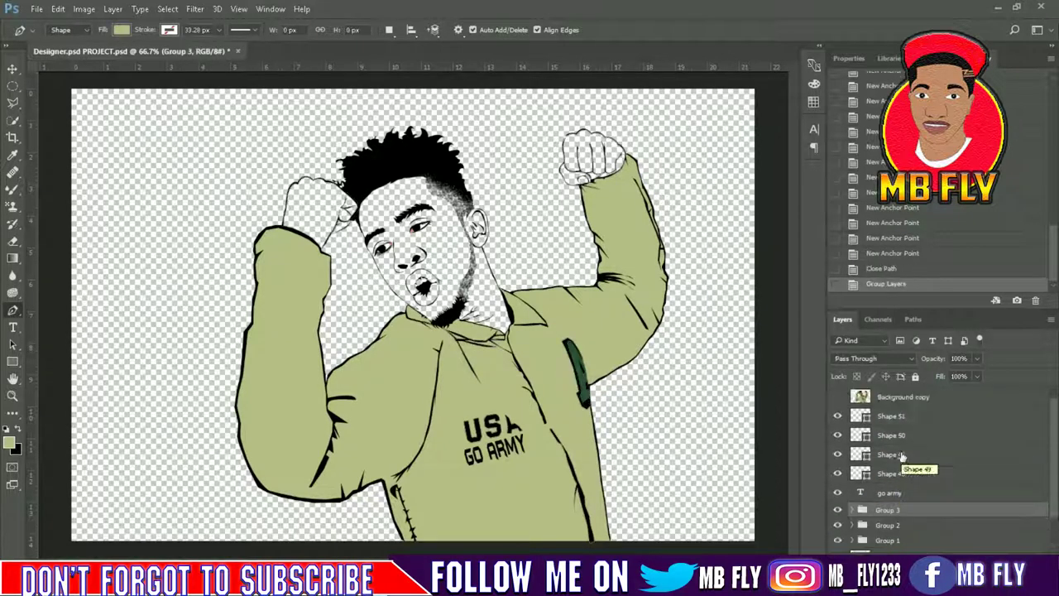
{"action": "left_click", "coordinate": [889, 473]}
{"action": "left_click", "coordinate": [891, 416], "text": "shift"}
{"action": "key", "text": "ctrl+e"}
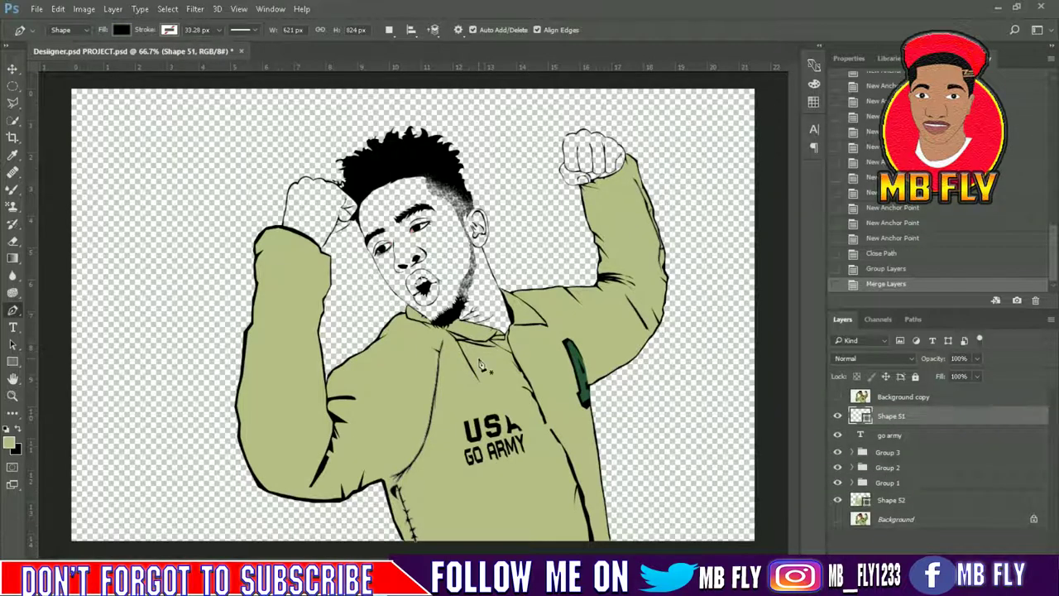
{"action": "key", "text": "ctrl+plus"}
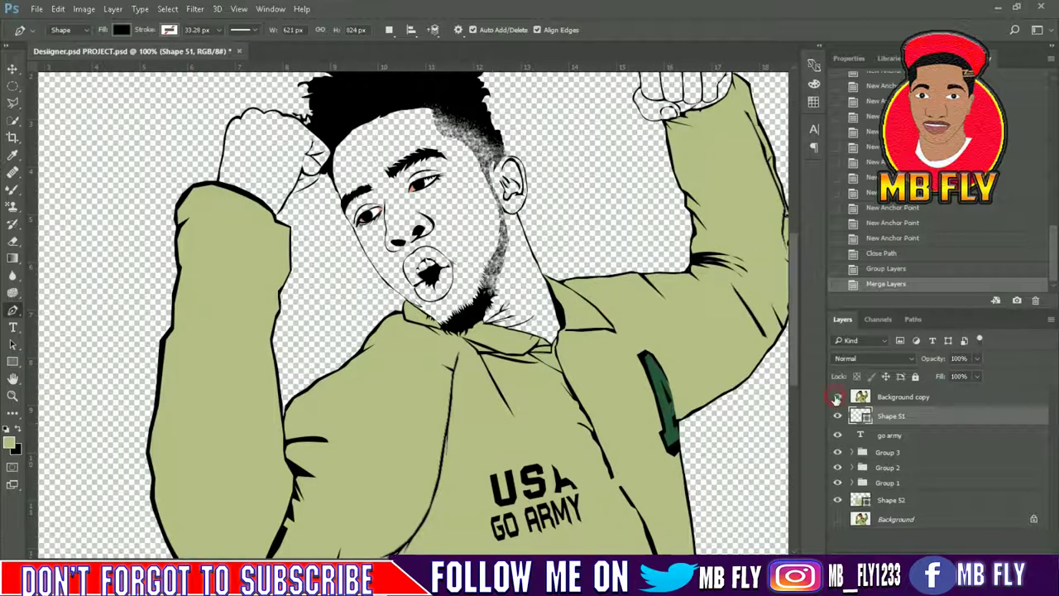
Sample a brown skin tone from the reference photo's face as the foreground colour
{"action": "left_click", "coordinate": [836, 397]}
{"action": "left_click", "coordinate": [10, 444]}
{"action": "left_click", "coordinate": [390, 185]}
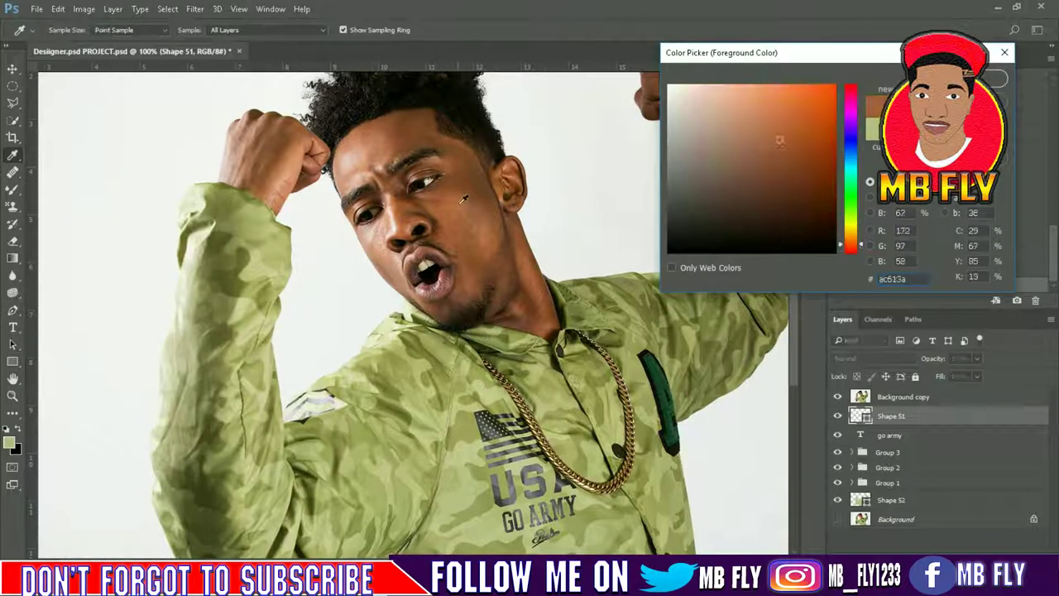
{"action": "left_click_drag", "start_coordinate": [518, 222], "coordinate": [436, 206]}
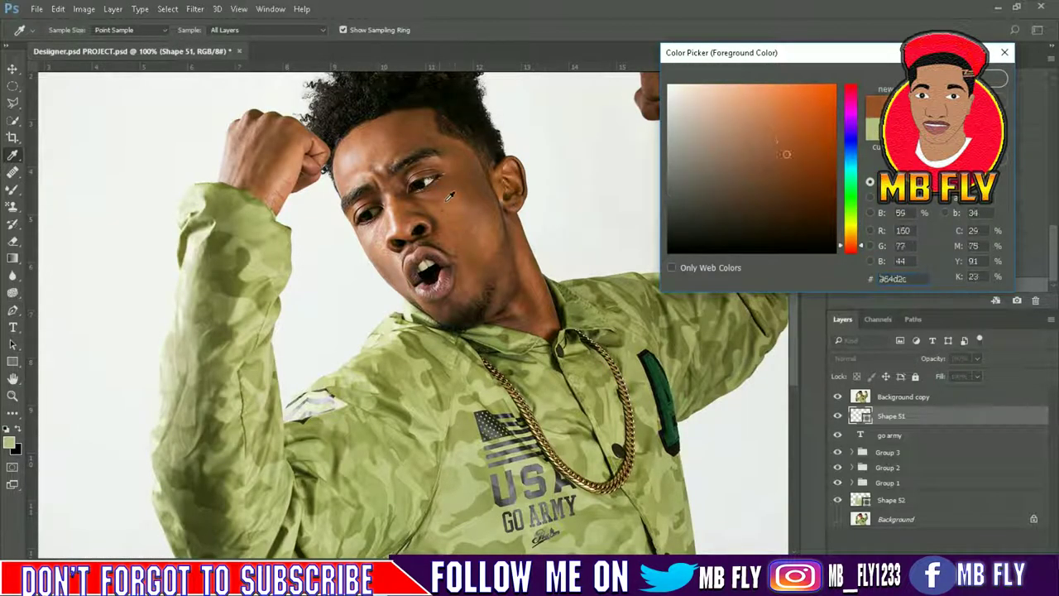
{"action": "left_click_drag", "start_coordinate": [767, 136], "coordinate": [760, 129]}
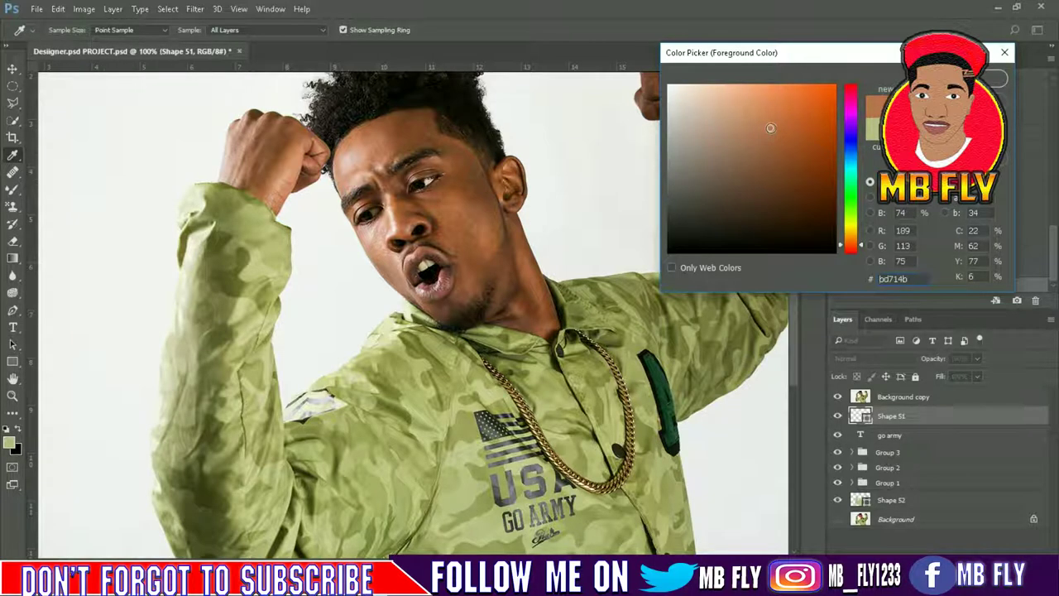
{"action": "left_click", "coordinate": [984, 79]}
{"action": "left_click", "coordinate": [836, 397]}
Save the sampled skin colour as a new swatch in the Pen shape fill options
{"action": "key", "text": "p"}
{"action": "left_click", "coordinate": [121, 30]}
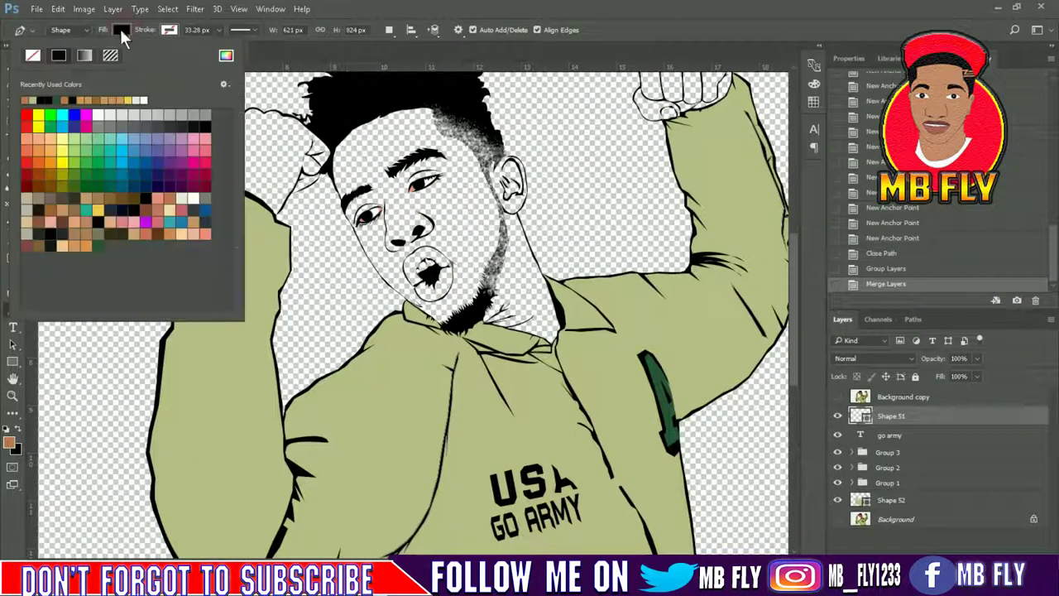
{"action": "left_click", "coordinate": [226, 56]}
{"action": "left_click", "coordinate": [678, 198]}
{"action": "key", "text": "Escape"}
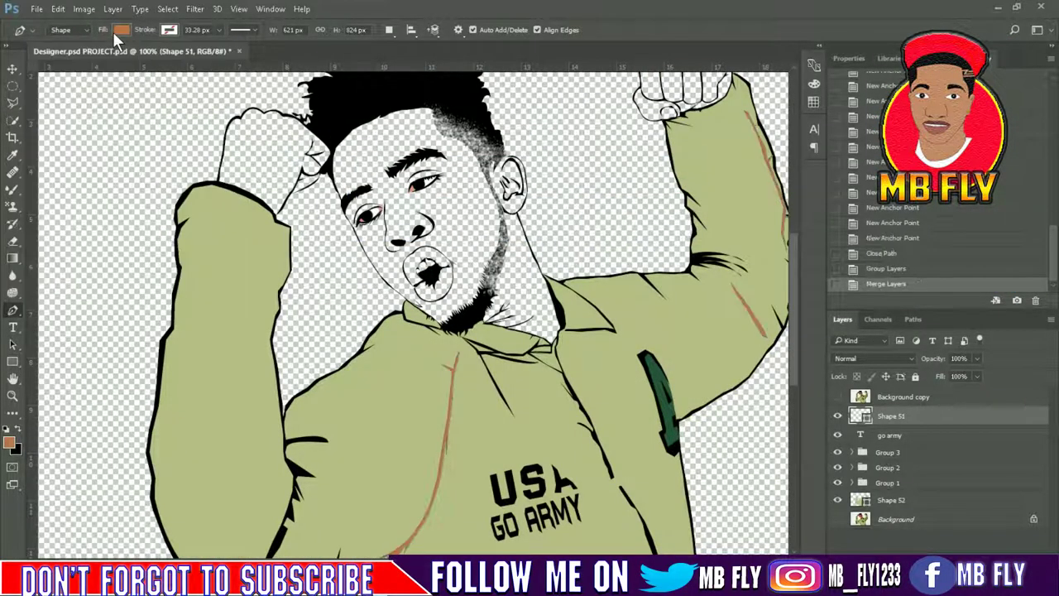
Start a new Shape 53 pen path along the forehead
{"action": "left_click", "coordinate": [368, 116]}
{"action": "left_click", "coordinate": [413, 104]}
{"action": "left_click", "coordinate": [443, 97]}
Trace the hairline, fill the shape with brown skin, and move it beneath the line art
{"action": "left_click", "coordinate": [473, 122]}
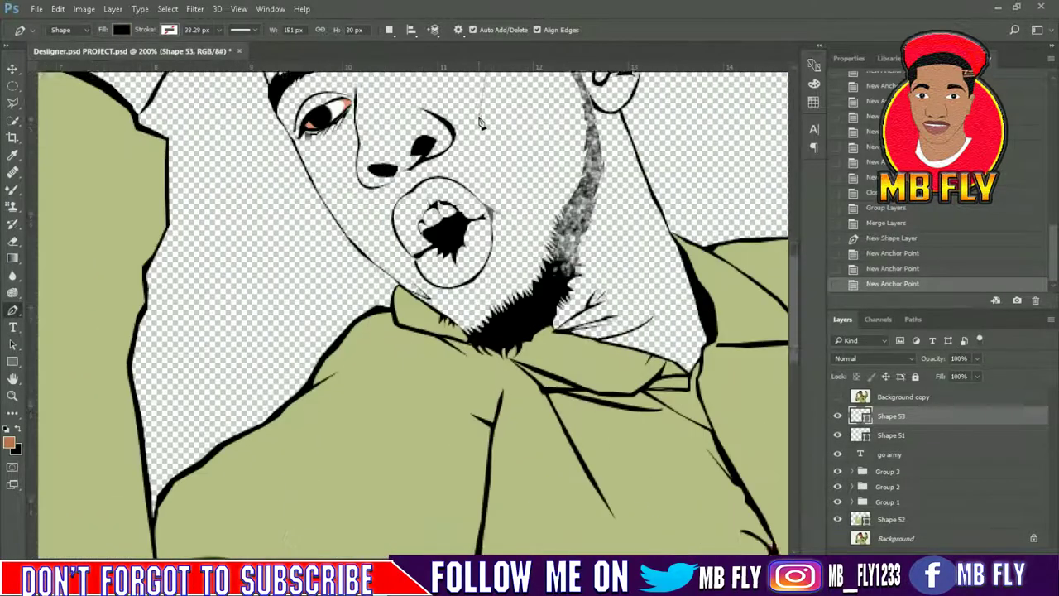
{"action": "key", "text": "ctrl+plus"}
{"action": "scroll", "coordinate": [472, 122], "scroll_direction": "up", "scroll_amount": 3}
{"action": "left_click", "coordinate": [537, 145]}
{"action": "left_click", "coordinate": [558, 162]}
{"action": "left_click", "coordinate": [571, 177]}
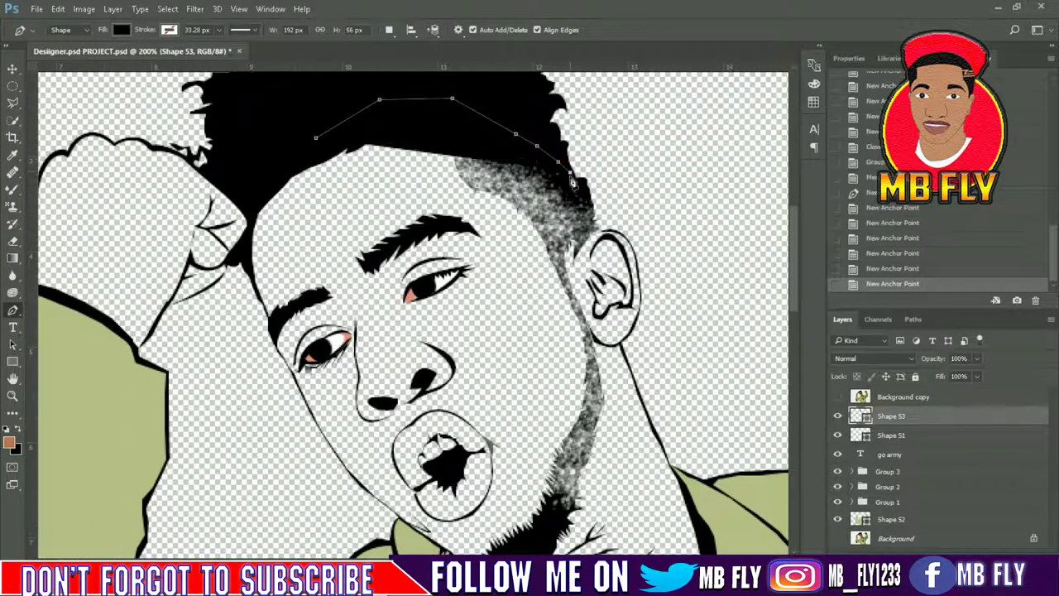
{"action": "left_click", "coordinate": [587, 195]}
{"action": "left_click", "coordinate": [122, 30]}
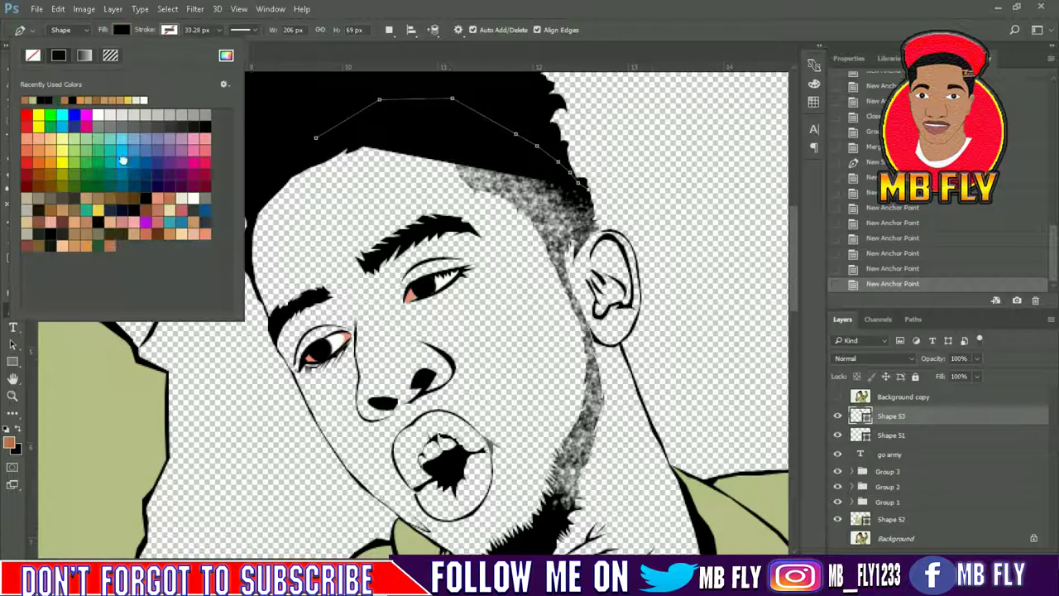
{"action": "left_click", "coordinate": [124, 161]}
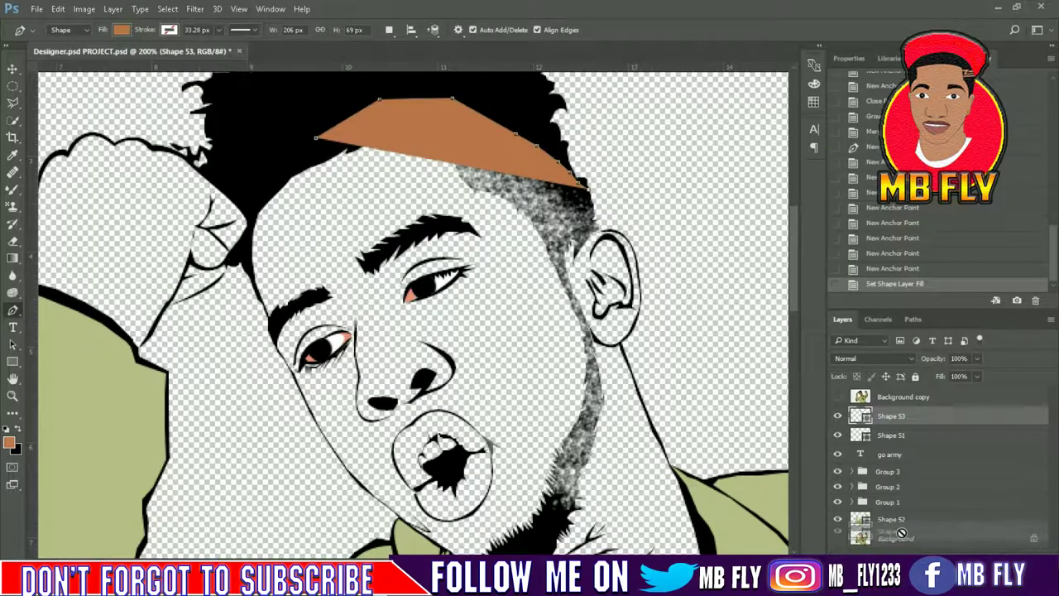
{"action": "left_click_drag", "start_coordinate": [902, 520], "coordinate": [903, 521]}
Extend the skin fill around the ear and down the neck to the collar
{"action": "left_click", "coordinate": [595, 219]}
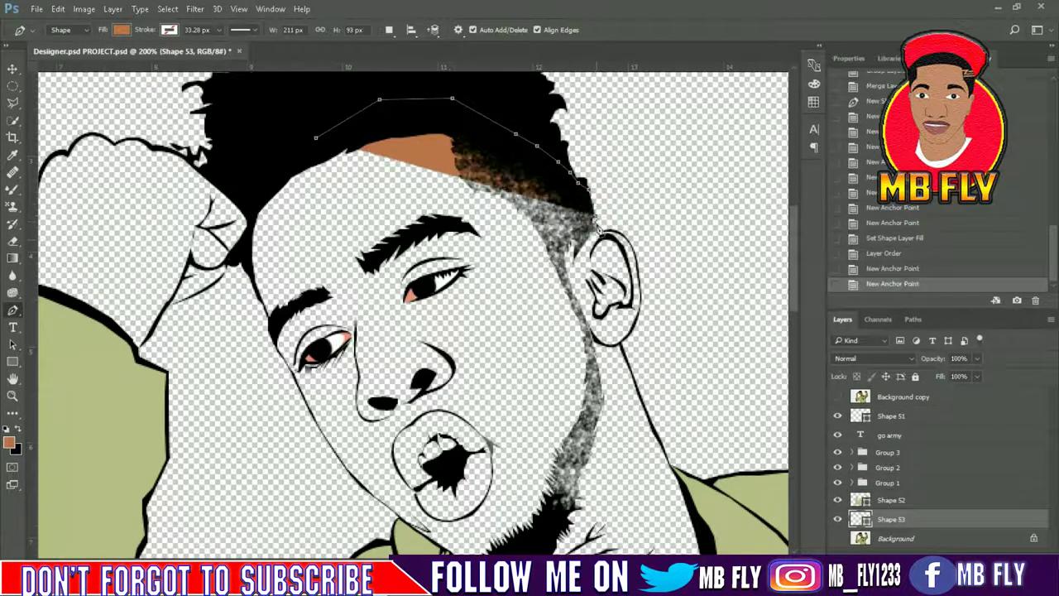
{"action": "left_click", "coordinate": [602, 228]}
{"action": "left_click", "coordinate": [610, 235]}
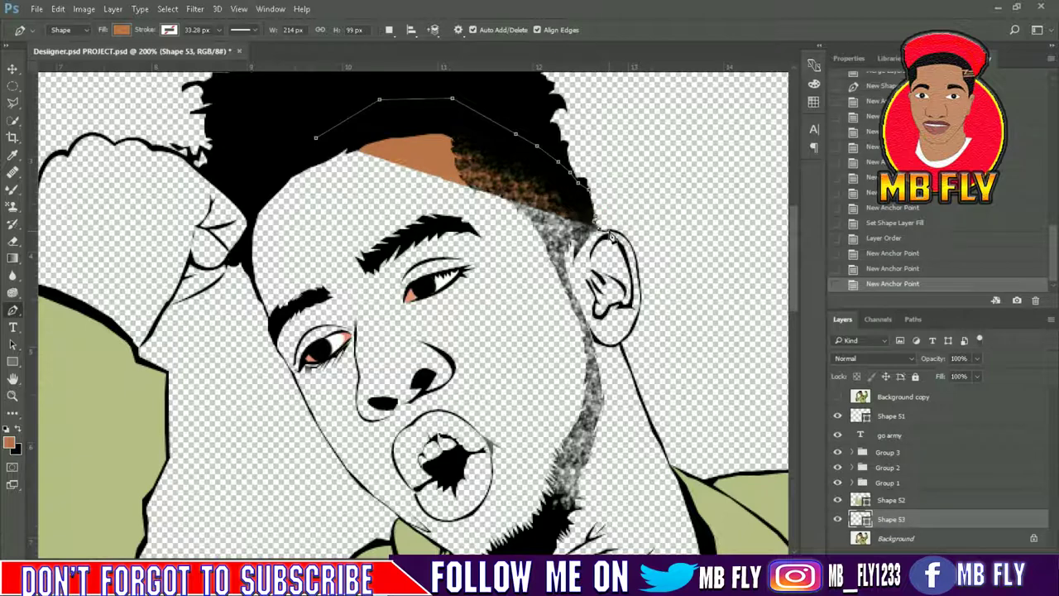
{"action": "left_click", "coordinate": [646, 306]}
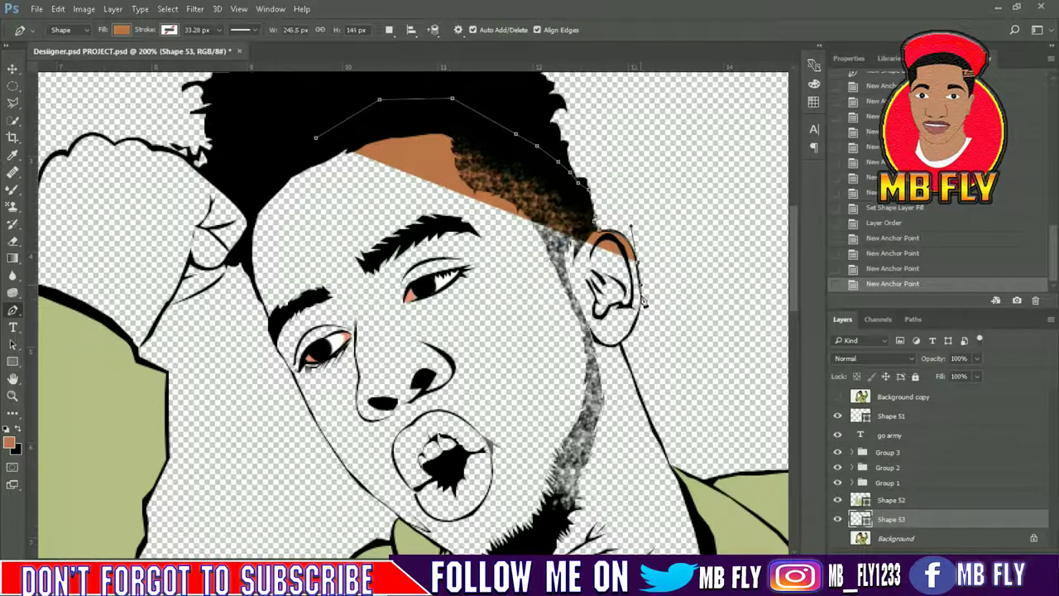
{"action": "left_click", "coordinate": [642, 313]}
{"action": "left_click", "coordinate": [609, 348]}
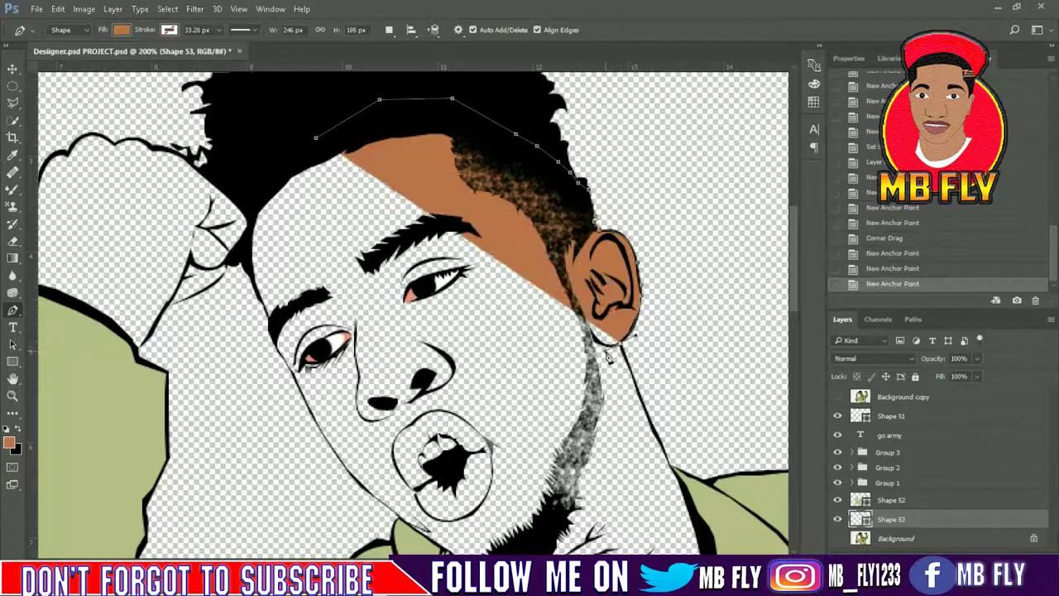
{"action": "left_click", "coordinate": [633, 383]}
{"action": "scroll", "coordinate": [637, 356], "scroll_direction": "down", "scroll_amount": 2}
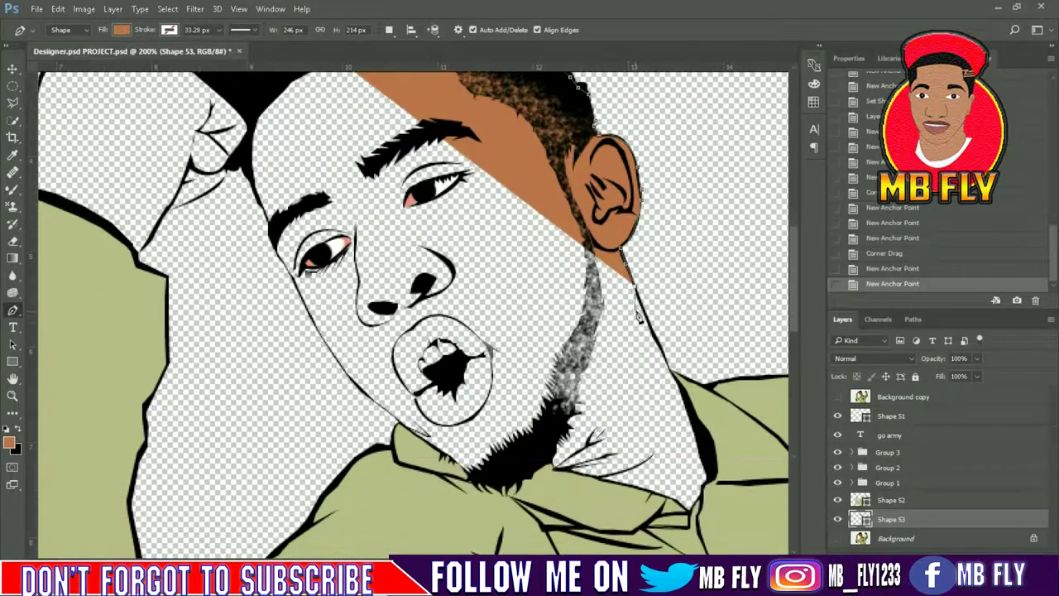
{"action": "left_click", "coordinate": [668, 363]}
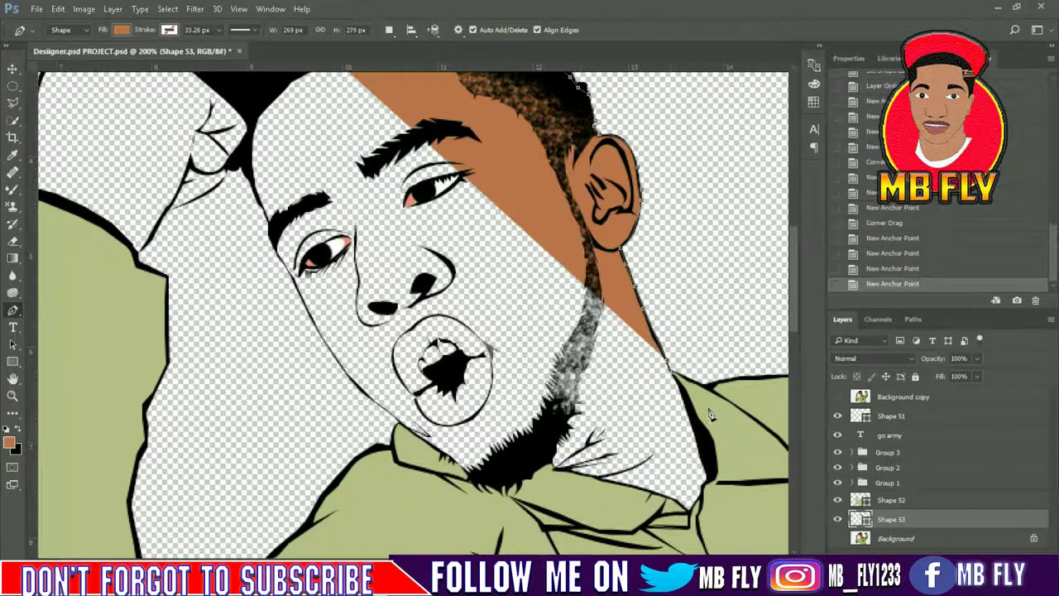
{"action": "left_click", "coordinate": [705, 510]}
Continue the skin fill along the jaw and across the cheek to the face outline
{"action": "left_click", "coordinate": [404, 433]}
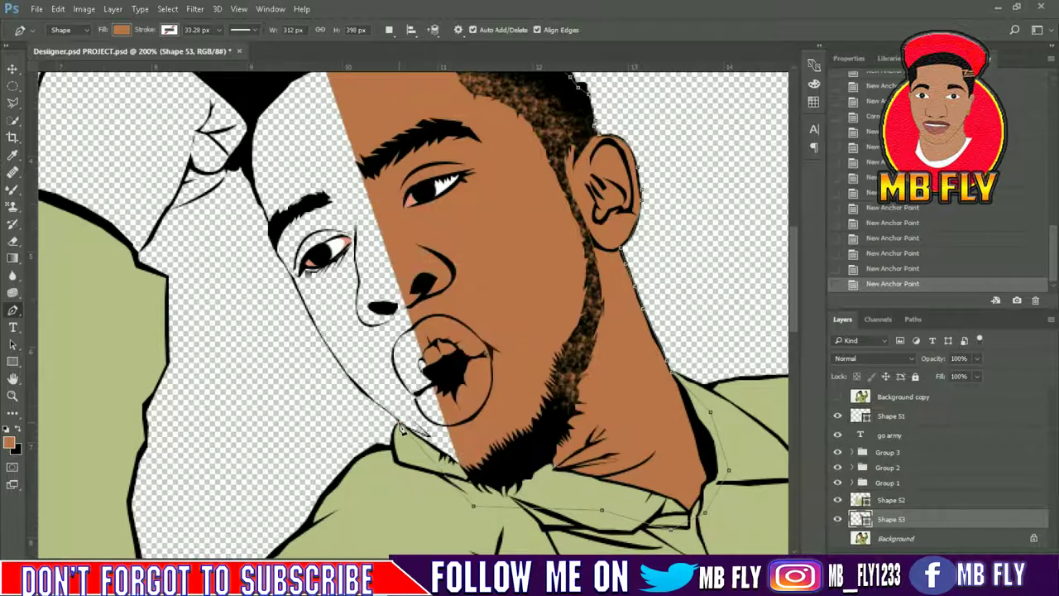
{"action": "left_click", "coordinate": [386, 414]}
{"action": "left_click", "coordinate": [366, 401]}
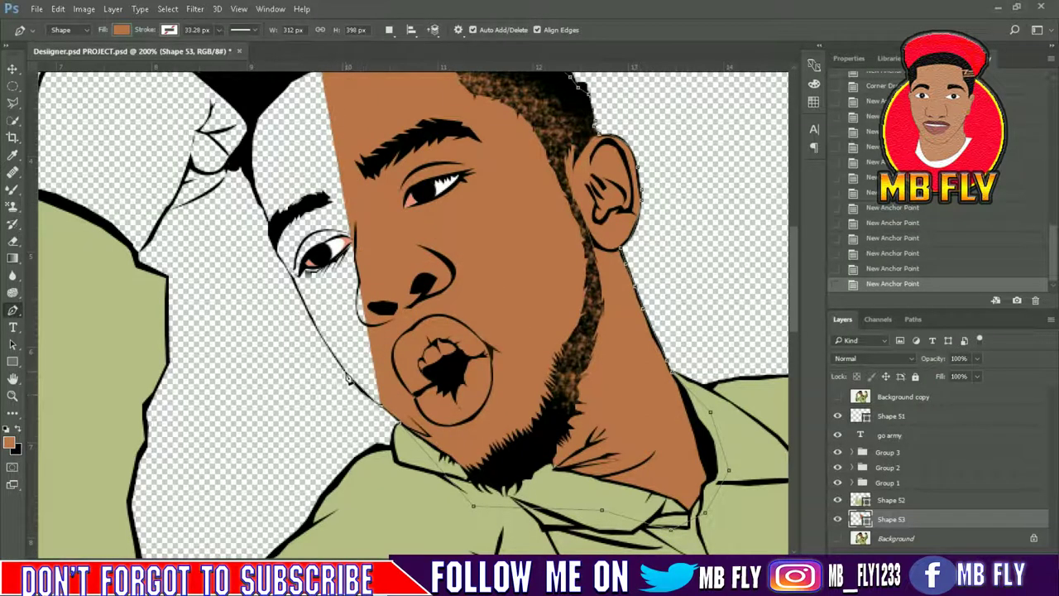
{"action": "left_click", "coordinate": [328, 363]}
At closer zoom, trace the skin fill up the left face outline to the forehead
{"action": "key", "text": "ctrl+plus"}
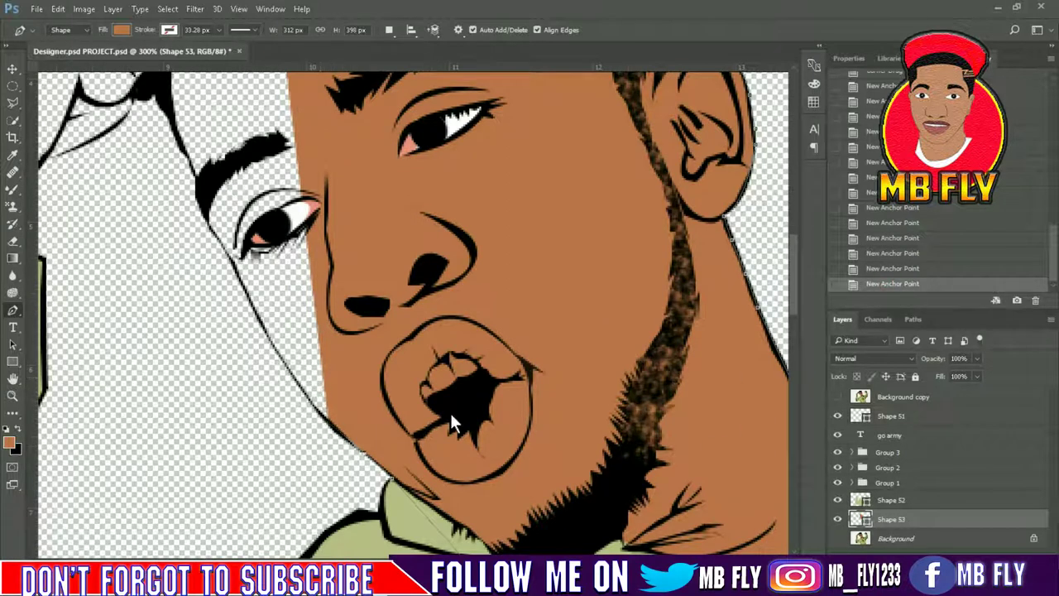
{"action": "left_click", "coordinate": [330, 428]}
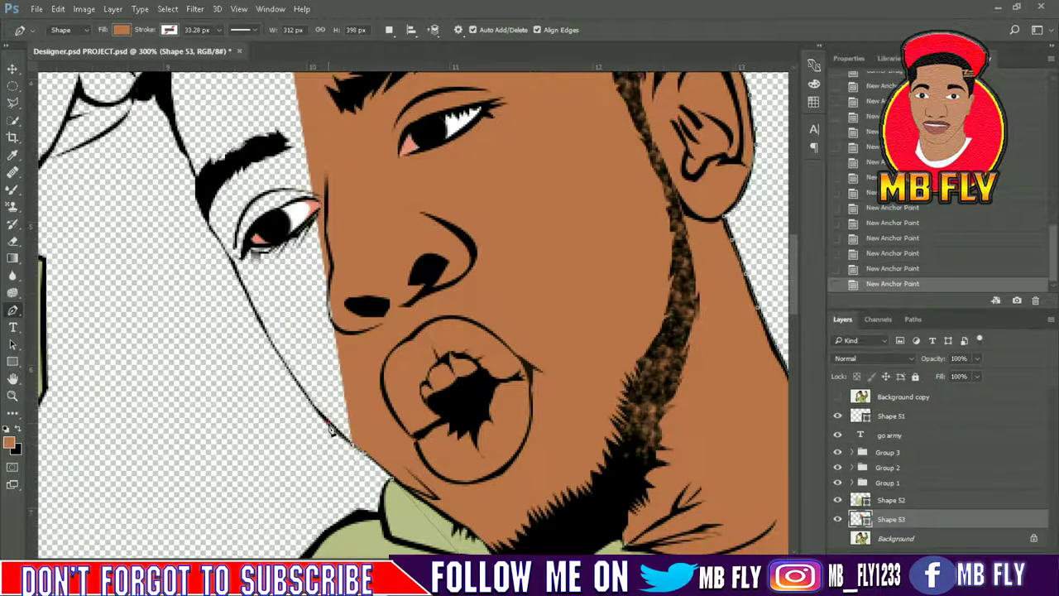
{"action": "left_click", "coordinate": [282, 366]}
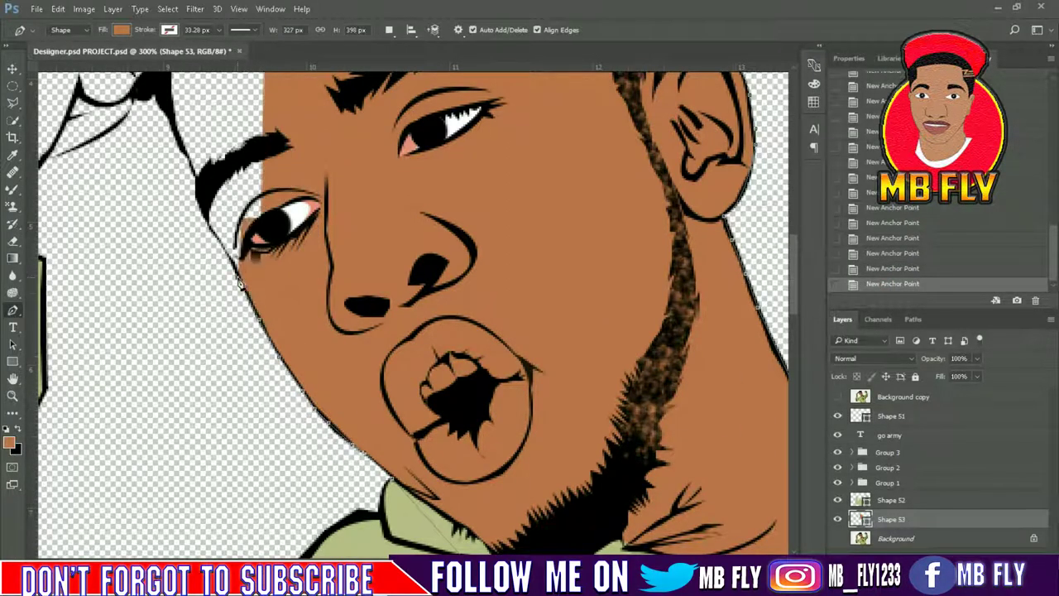
{"action": "left_click", "coordinate": [208, 229]}
{"action": "left_click", "coordinate": [201, 203]}
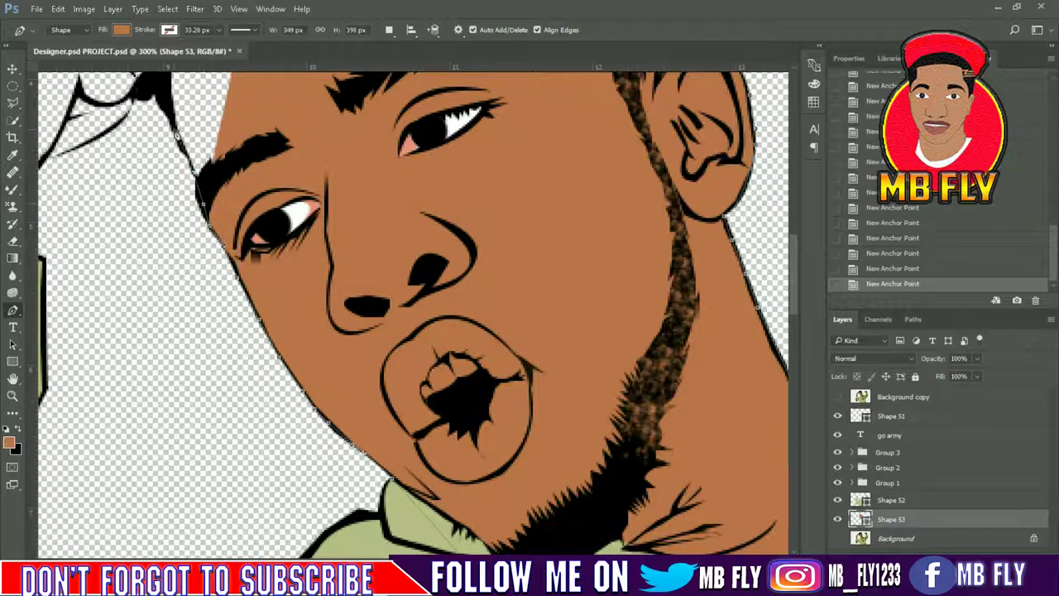
{"action": "scroll", "coordinate": [166, 217], "scroll_direction": "up", "scroll_amount": 4}
{"action": "left_click_drag", "start_coordinate": [139, 227], "coordinate": [135, 234]}
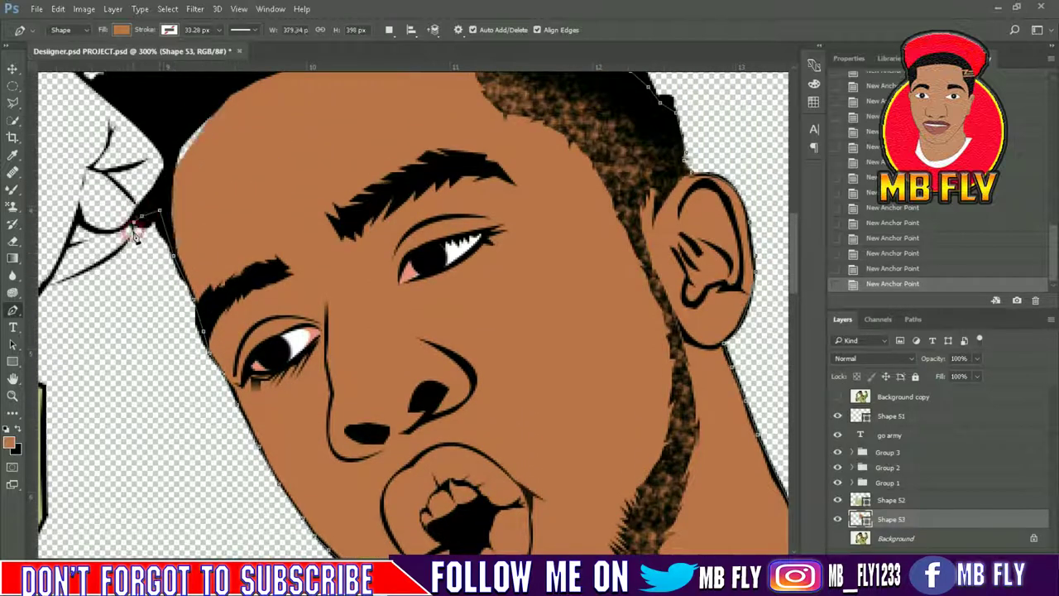
Extend the fill along the sleeve, around the raised fist and knuckles, into the hairline
{"action": "left_click", "coordinate": [43, 285]}
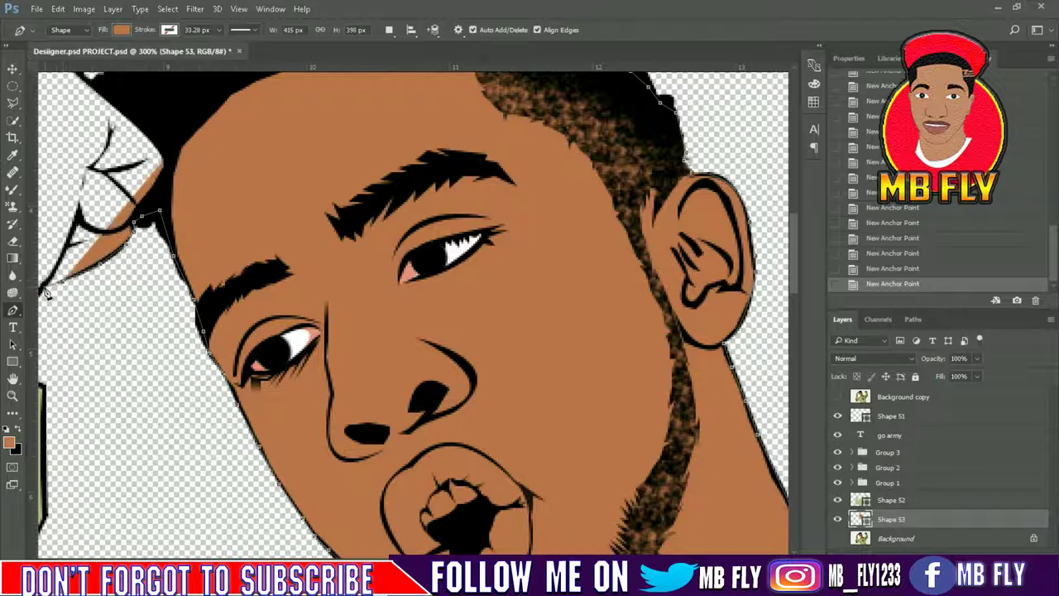
{"action": "scroll", "coordinate": [331, 323], "scroll_direction": "left", "scroll_amount": 5}
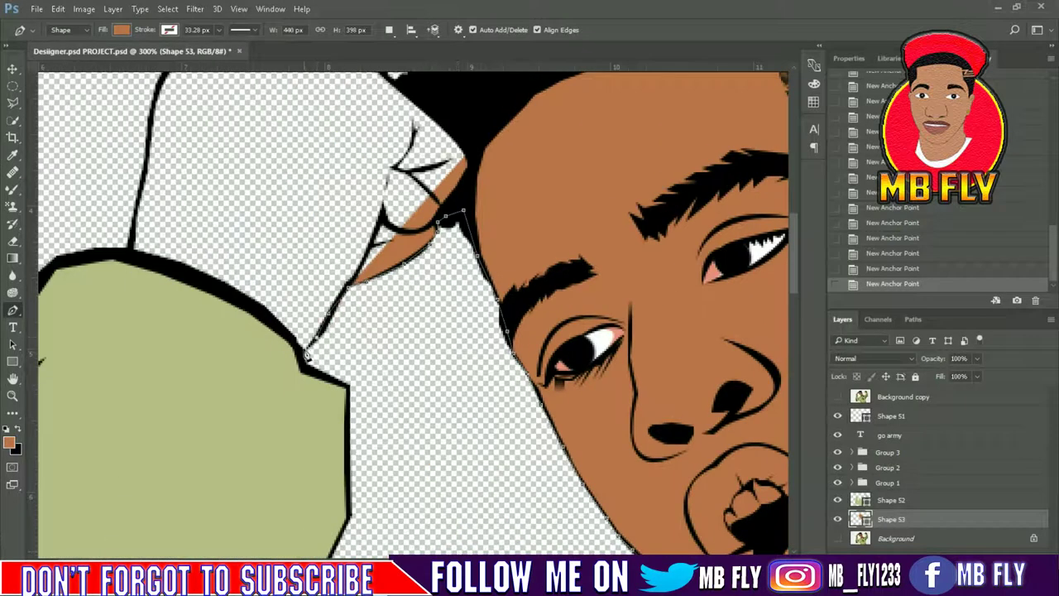
{"action": "left_click", "coordinate": [280, 328]}
{"action": "left_click", "coordinate": [207, 283]}
{"action": "left_click", "coordinate": [147, 253]}
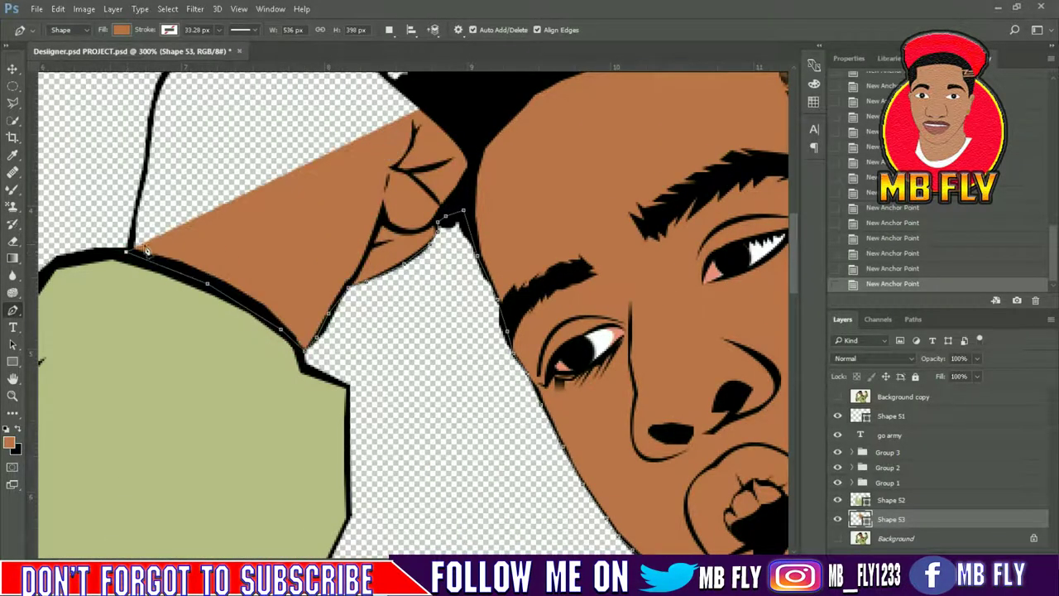
{"action": "scroll", "coordinate": [147, 253], "scroll_direction": "up", "scroll_amount": 3}
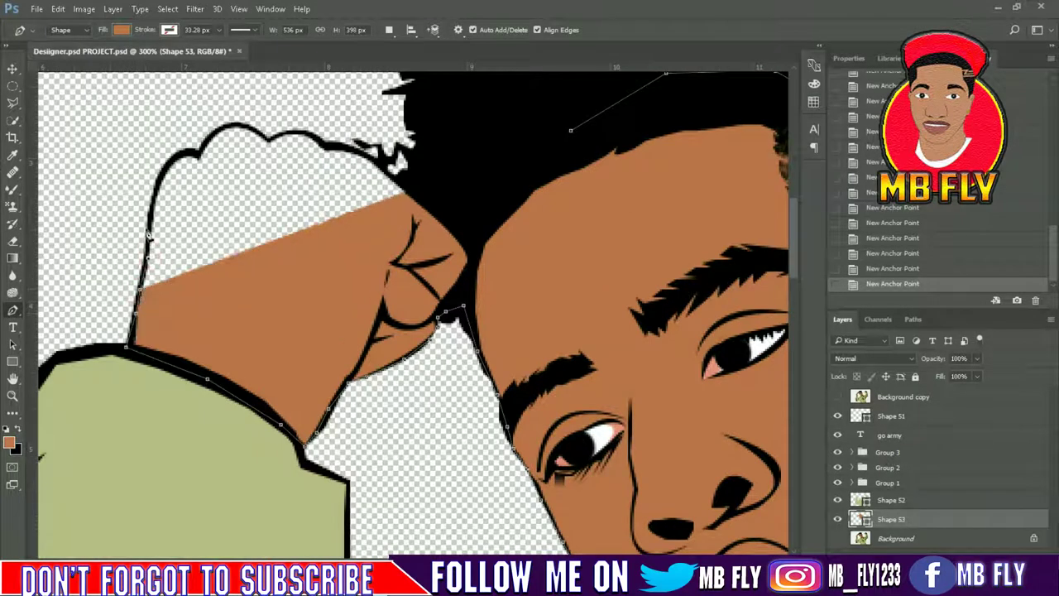
{"action": "left_click_drag", "start_coordinate": [200, 158], "coordinate": [218, 177]}
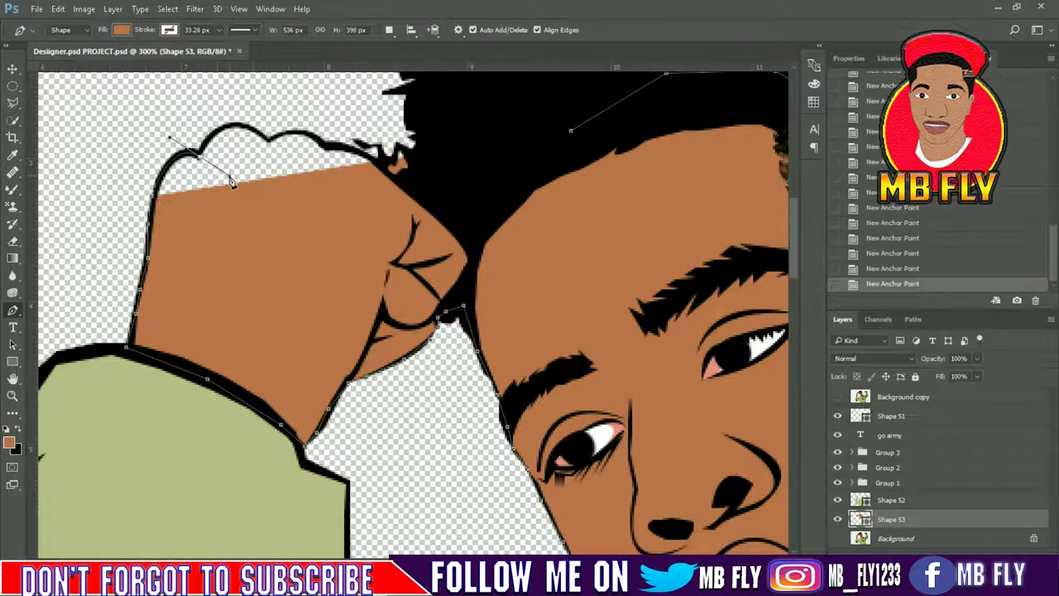
{"action": "left_click_drag", "start_coordinate": [268, 139], "coordinate": [312, 187]}
{"action": "left_click", "coordinate": [268, 139], "text": "alt"}
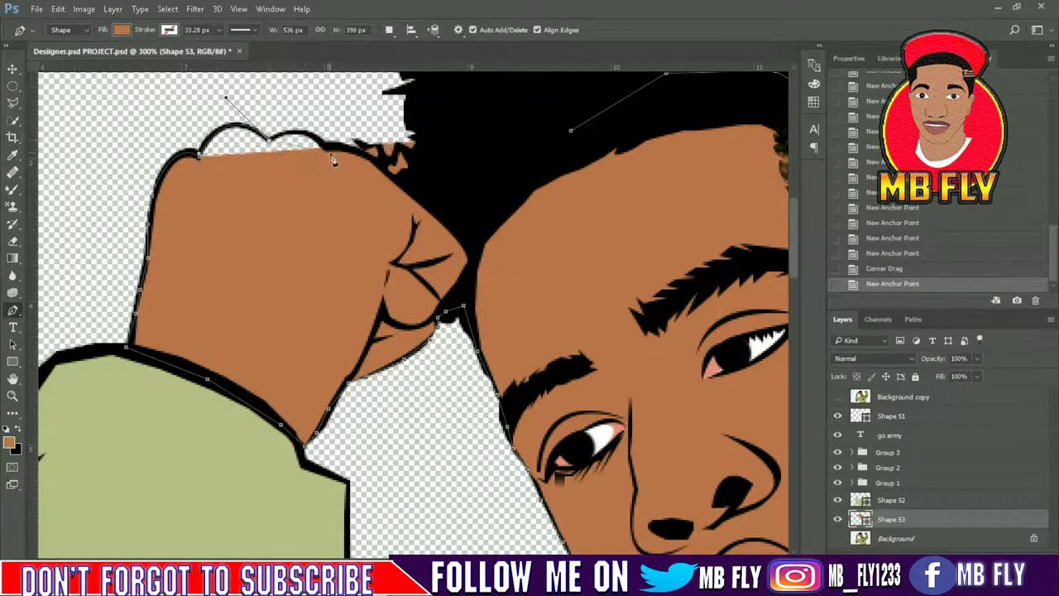
{"action": "left_click_drag", "start_coordinate": [328, 150], "coordinate": [348, 183]}
{"action": "left_click", "coordinate": [351, 151]}
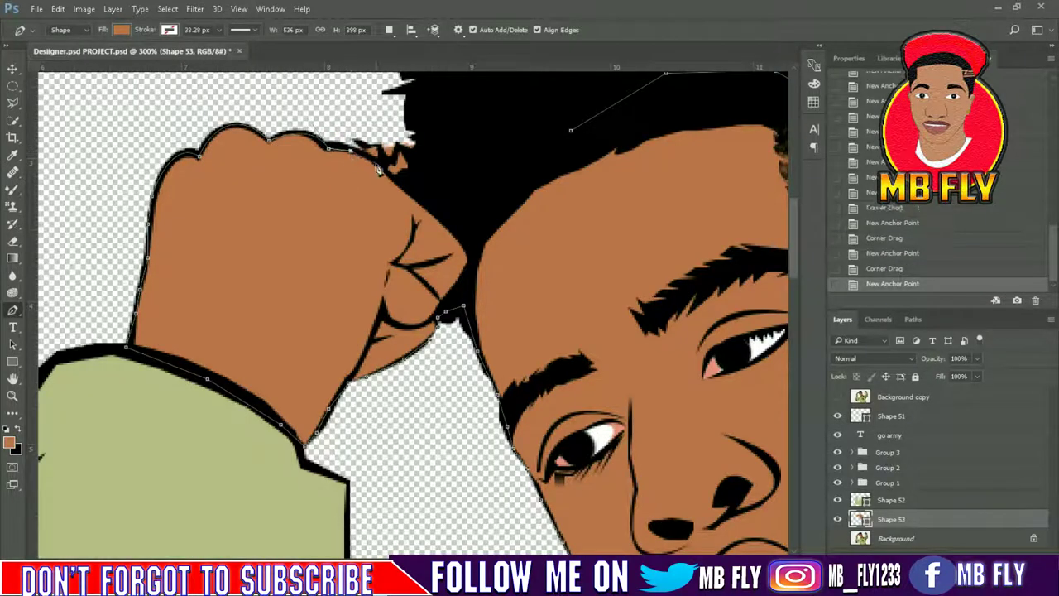
{"action": "left_click", "coordinate": [376, 164]}
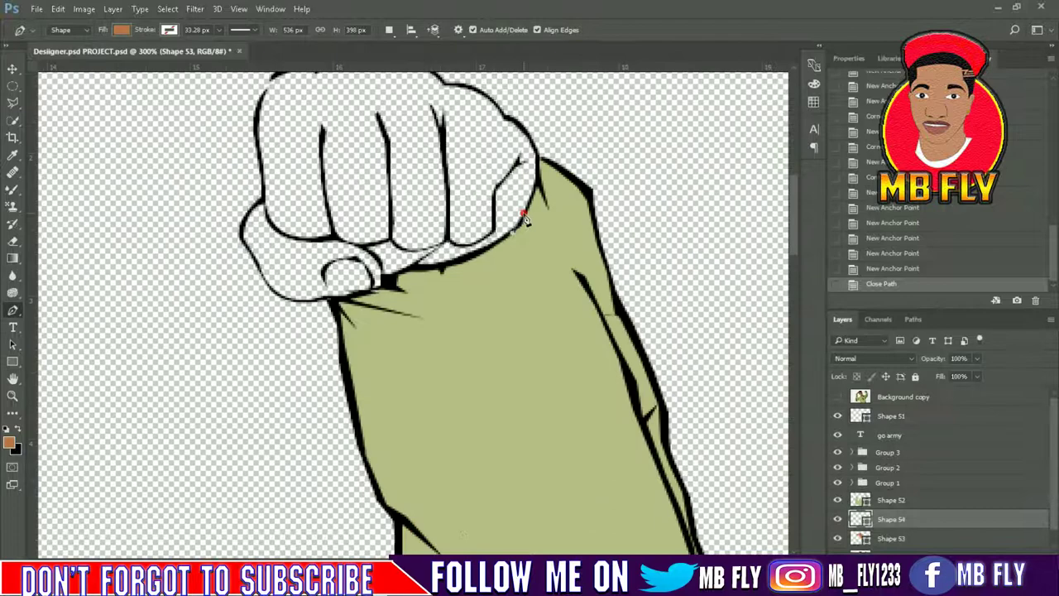
Start Shape 54 on the right fist, tracing its right side and curving over the knuckles
{"action": "left_click", "coordinate": [523, 214]}
{"action": "left_click", "coordinate": [530, 195]}
{"action": "left_click", "coordinate": [538, 175]}
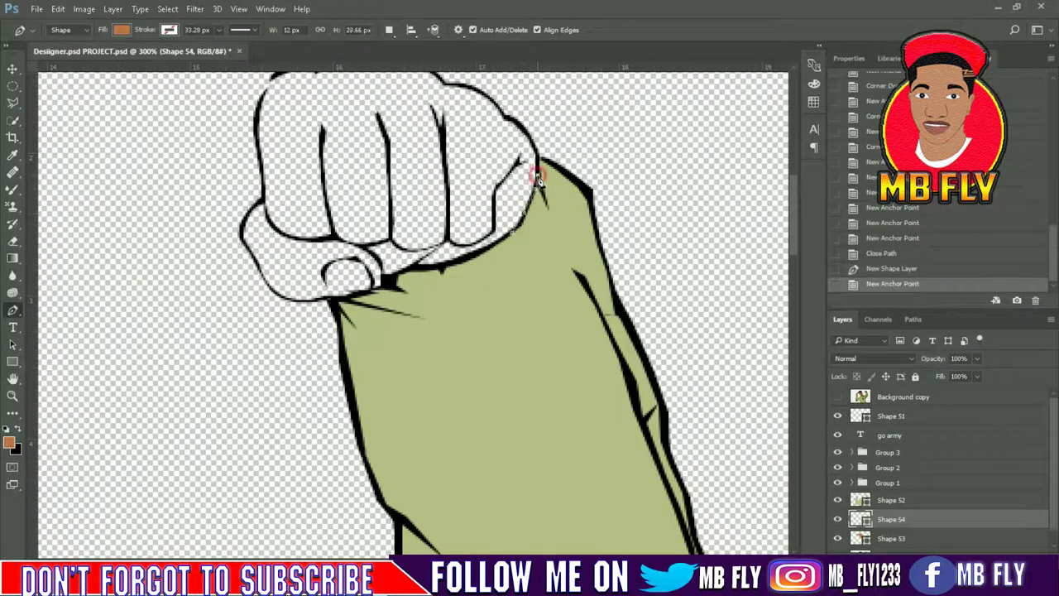
{"action": "left_click", "coordinate": [540, 165]}
{"action": "left_click", "coordinate": [542, 160]}
{"action": "left_click_drag", "start_coordinate": [503, 117], "coordinate": [488, 124]}
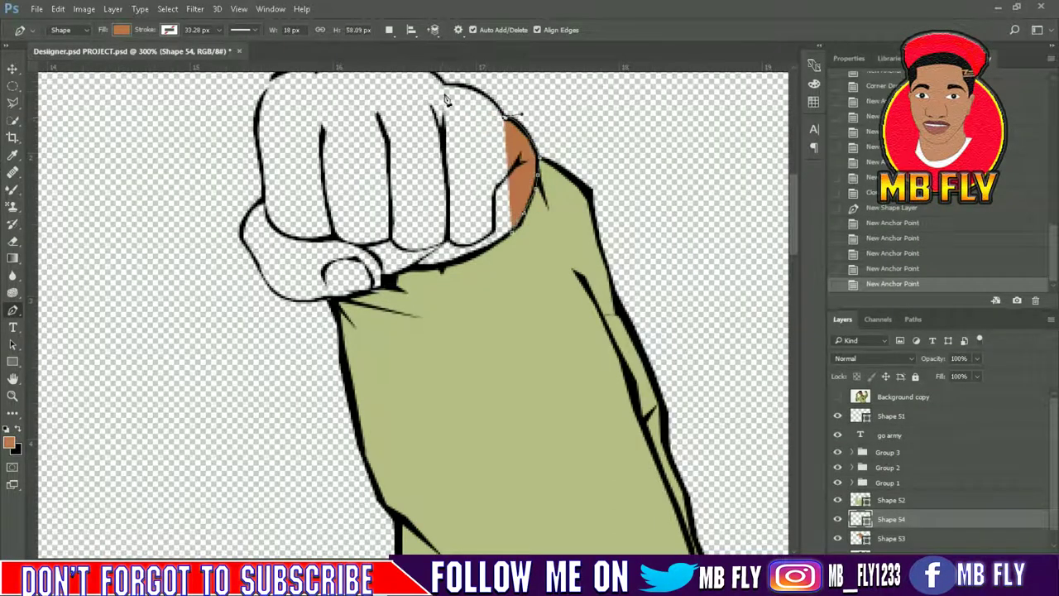
{"action": "scroll", "coordinate": [445, 100], "scroll_direction": "up", "scroll_amount": 4}
{"action": "mouse_move", "coordinate": [444, 242]}
{"action": "left_mouse_down"}
{"action": "mouse_move", "coordinate": [366, 246]}
{"action": "mouse_move", "coordinate": [287, 281]}
{"action": "mouse_move", "coordinate": [236, 319]}
{"action": "mouse_move", "coordinate": [260, 343]}
{"action": "left_mouse_up"}
Trace down the fist's left side and around the thumb, close the path, and zoom out
{"action": "left_click", "coordinate": [262, 364]}
{"action": "left_click", "coordinate": [242, 389]}
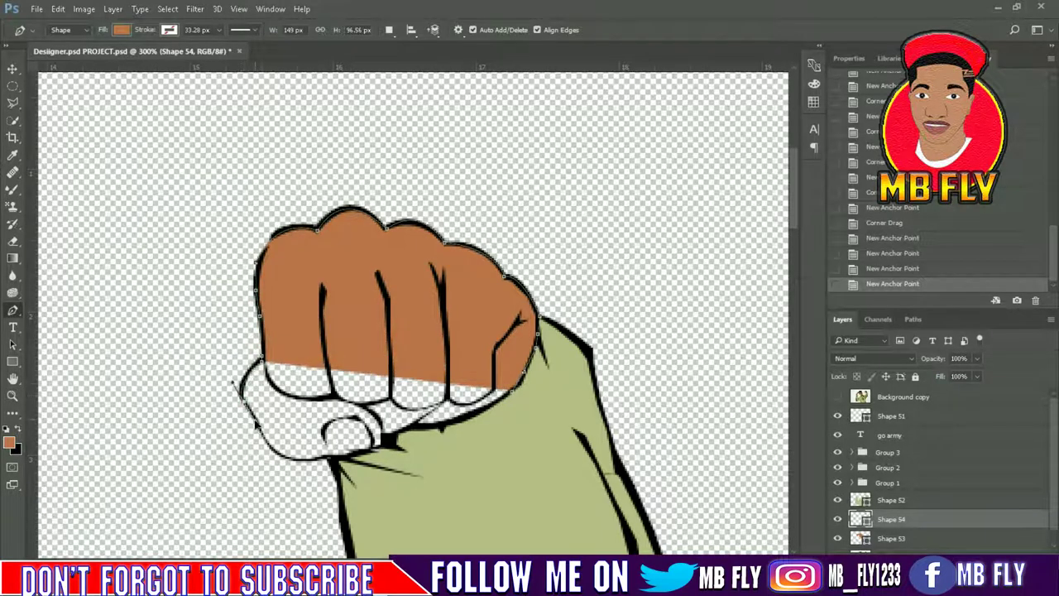
{"action": "left_click", "coordinate": [248, 411]}
{"action": "left_click", "coordinate": [258, 432]}
{"action": "left_click_drag", "start_coordinate": [330, 458], "coordinate": [484, 427]}
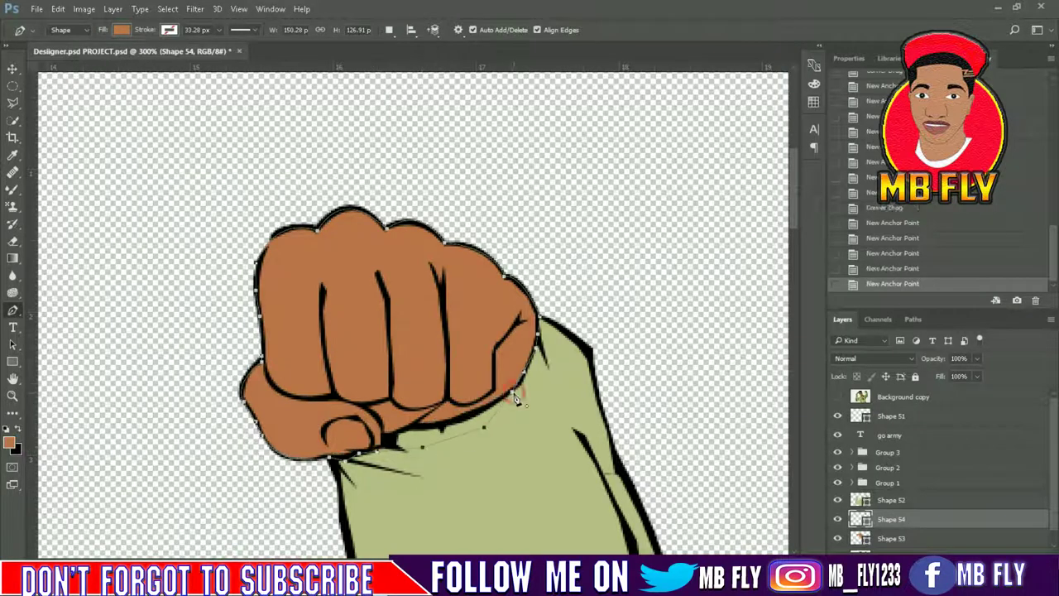
{"action": "left_click", "coordinate": [514, 398]}
{"action": "key", "text": "ctrl+minus"}
{"action": "key", "text": "ctrl+minus"}
{"action": "key", "text": "ctrl+minus"}
{"action": "key", "text": "ctrl+minus"}
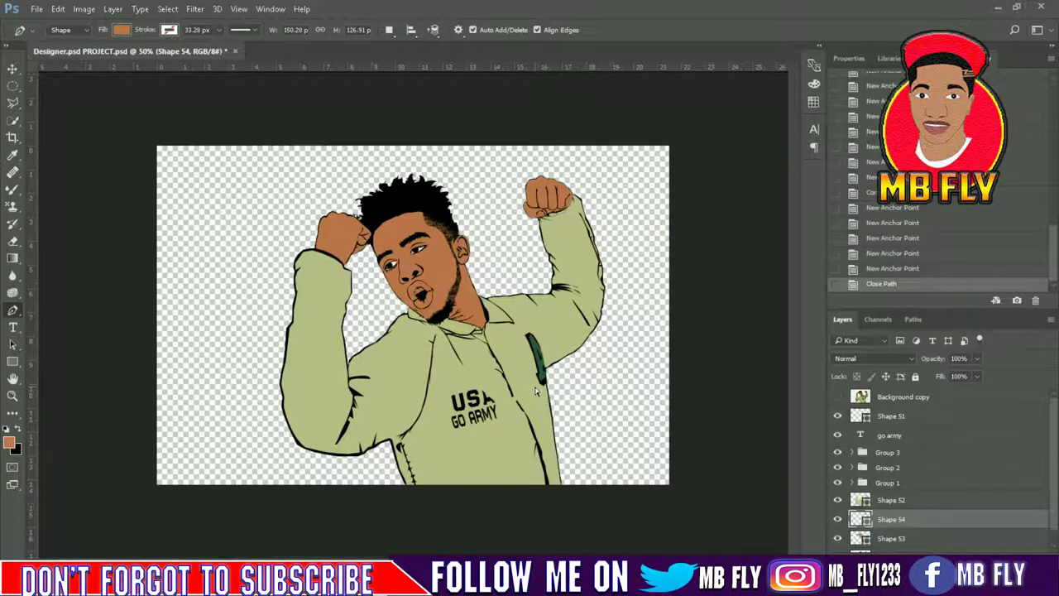
Zoom in on the mouth and start a Pen shape for the upper teeth filled white
{"action": "key", "text": "ctrl+plus"}
{"action": "key", "text": "ctrl+plus"}
{"action": "key", "text": "ctrl+plus"}
{"action": "key", "text": "ctrl+plus"}
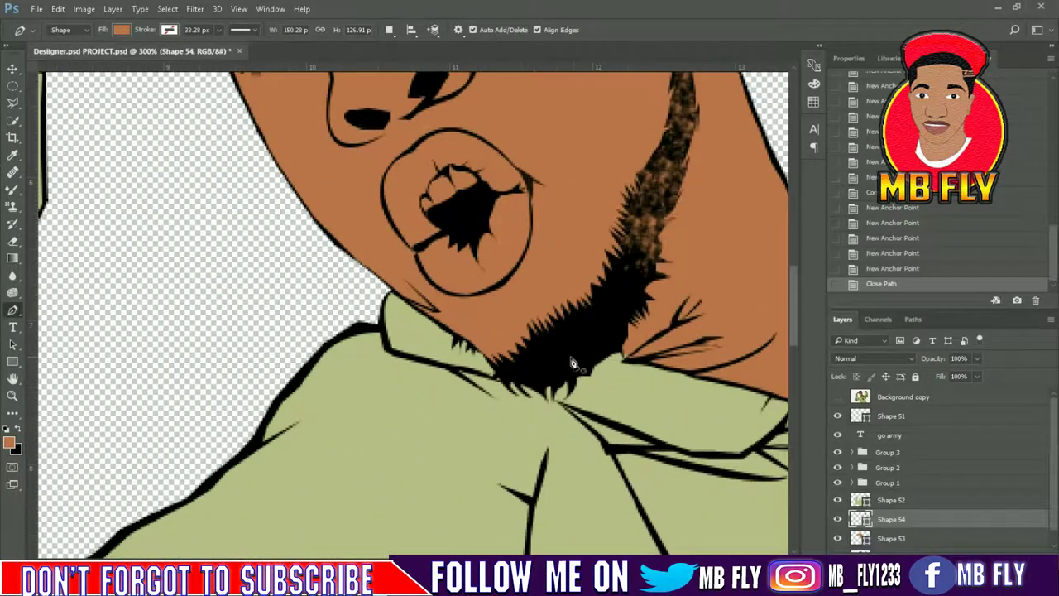
{"action": "left_click", "coordinate": [422, 213]}
{"action": "left_click", "coordinate": [455, 201]}
{"action": "left_click", "coordinate": [481, 181]}
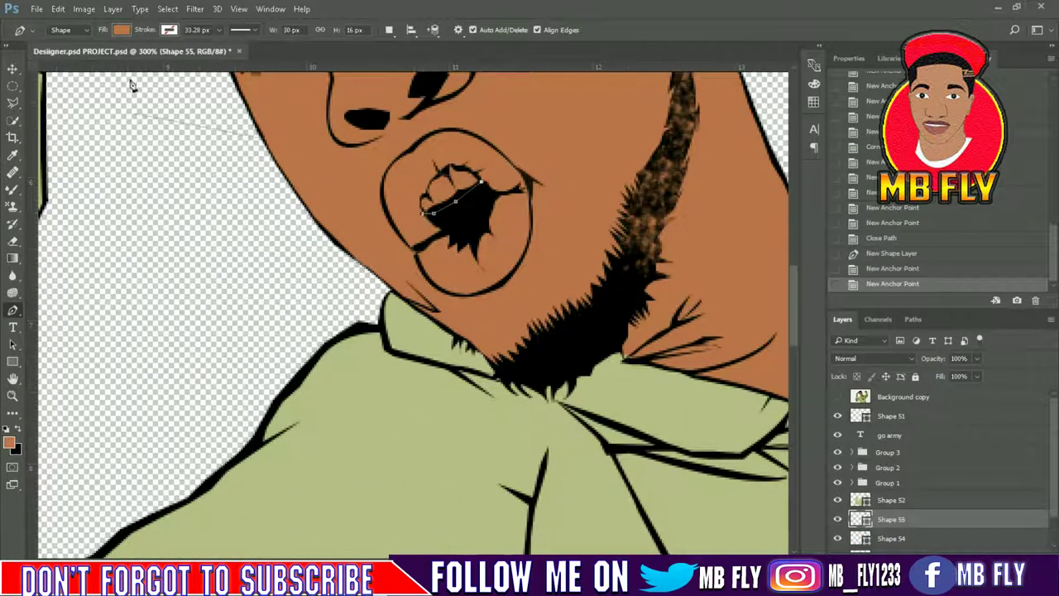
{"action": "left_click", "coordinate": [121, 30]}
{"action": "left_click", "coordinate": [72, 101]}
Extend the white teeth shape along the mouth and close its outline
{"action": "left_click", "coordinate": [478, 175]}
{"action": "left_click", "coordinate": [444, 166]}
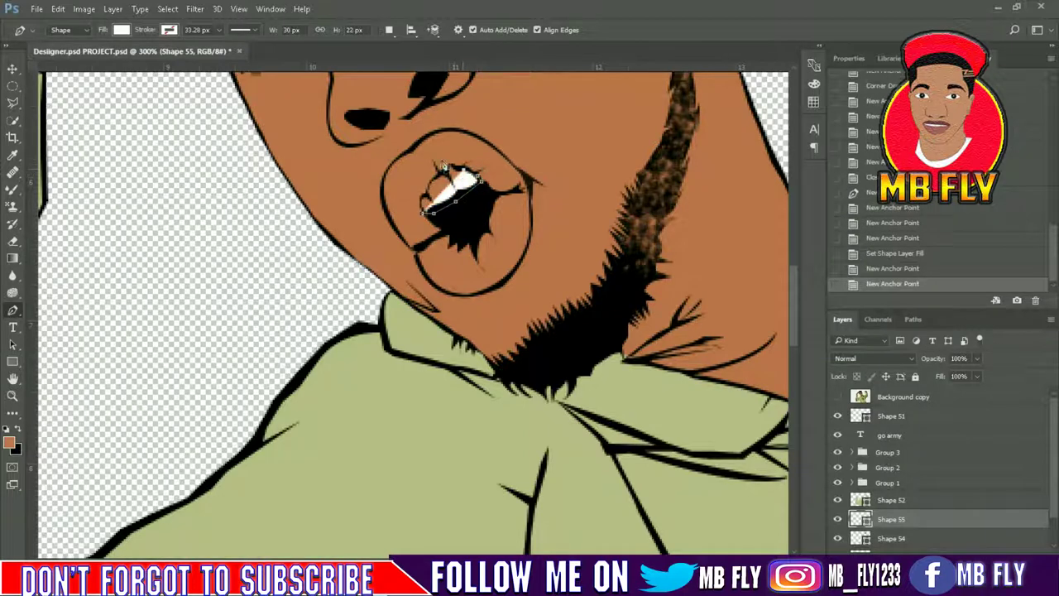
{"action": "left_click", "coordinate": [451, 169]}
{"action": "left_click", "coordinate": [440, 176]}
{"action": "left_click", "coordinate": [430, 190]}
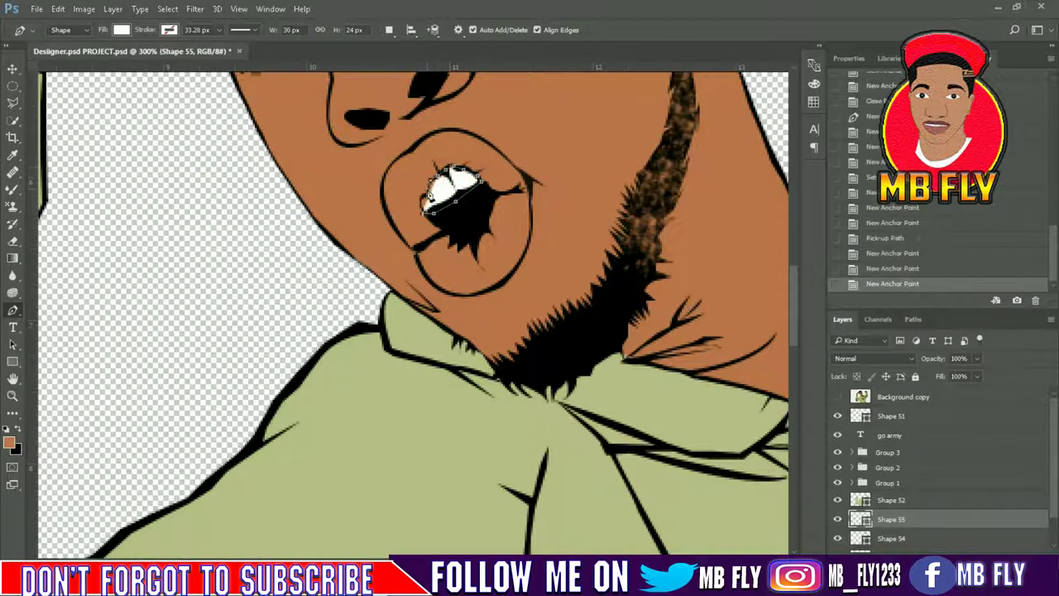
{"action": "left_click", "coordinate": [425, 203]}
{"action": "left_click", "coordinate": [423, 213]}
Sample the lip colour from the reference photo with the colour picker
{"action": "scroll", "coordinate": [561, 232], "scroll_direction": "up", "scroll_amount": 3}
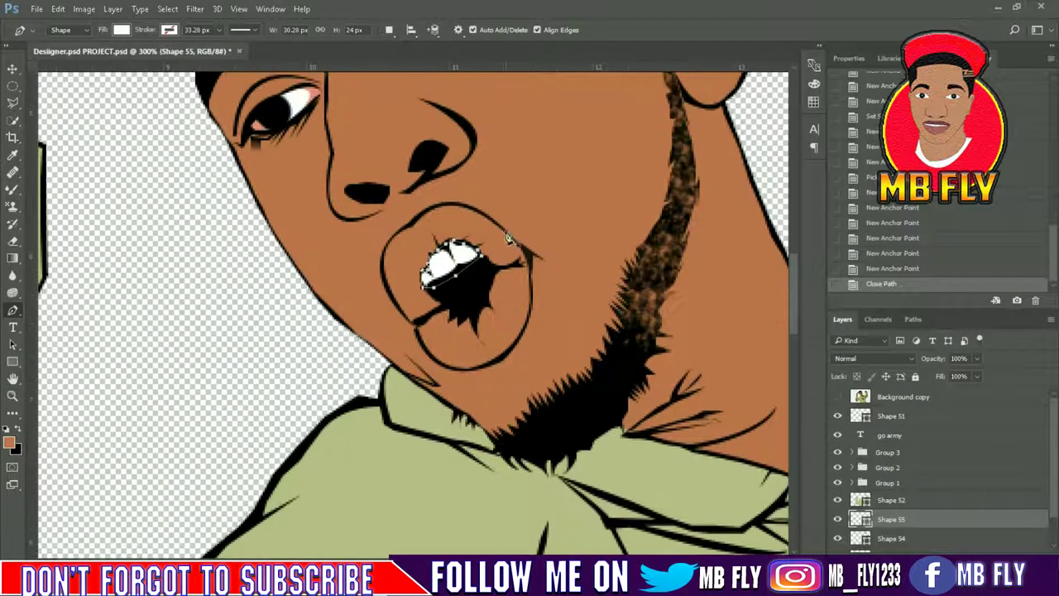
{"action": "scroll", "coordinate": [851, 447], "scroll_direction": "down", "scroll_amount": 1}
{"action": "left_click", "coordinate": [885, 519]}
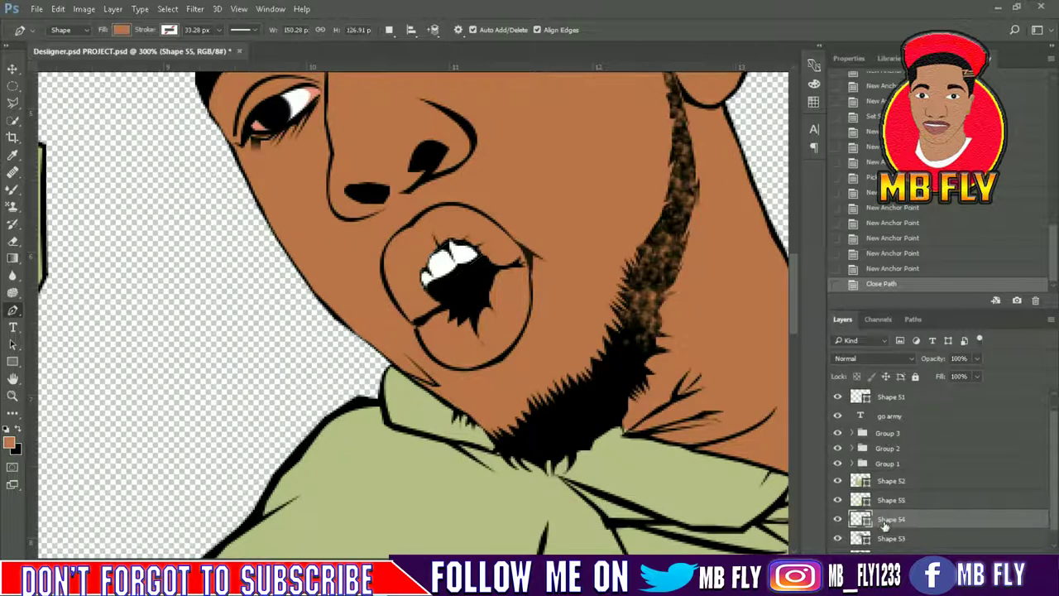
{"action": "scroll", "coordinate": [837, 397], "scroll_direction": "up", "scroll_amount": 1}
{"action": "left_click", "coordinate": [838, 396]}
{"action": "left_click", "coordinate": [9, 443]}
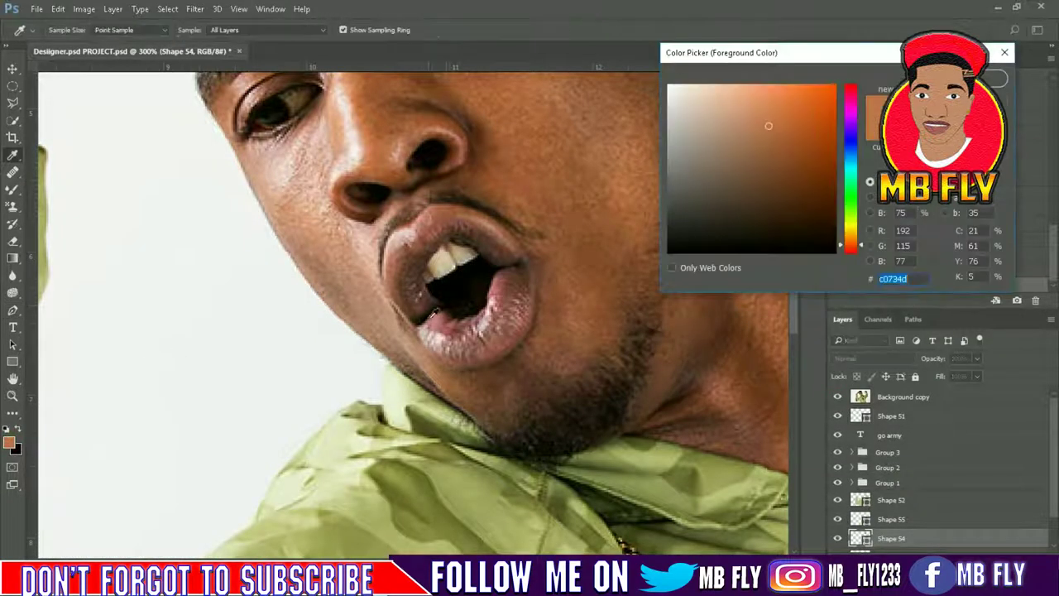
{"action": "left_click", "coordinate": [456, 333]}
{"action": "left_click", "coordinate": [993, 79]}
Start the lip shape at the mouth corner, saving the sampled colour as a pink swatch fill
{"action": "left_click", "coordinate": [838, 396]}
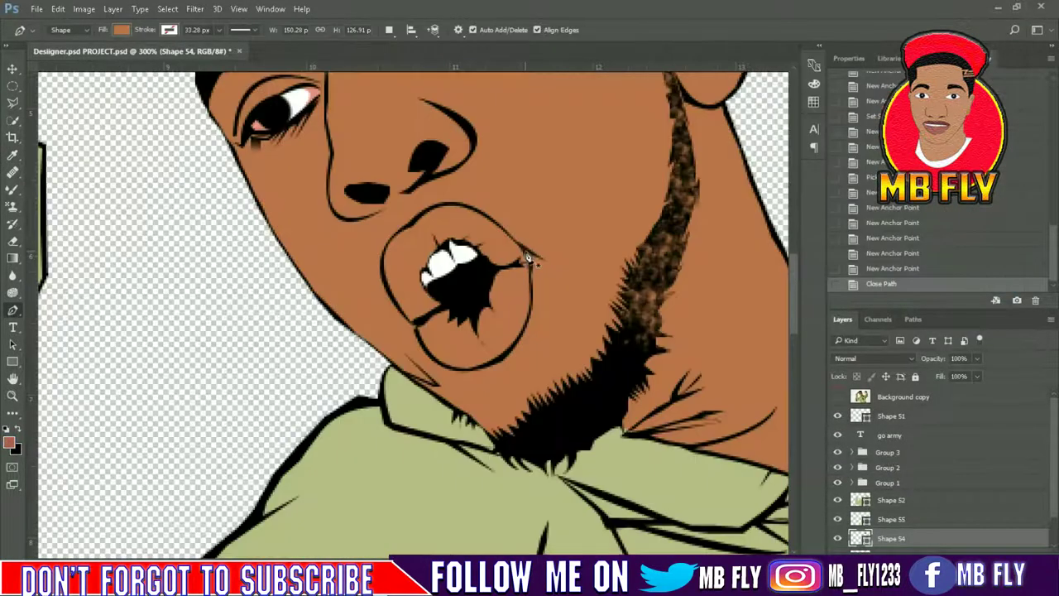
{"action": "left_click", "coordinate": [526, 250]}
{"action": "left_click", "coordinate": [528, 263]}
{"action": "left_click", "coordinate": [530, 291]}
{"action": "left_click", "coordinate": [120, 29]}
{"action": "left_click", "coordinate": [124, 282]}
{"action": "key", "text": "Return"}
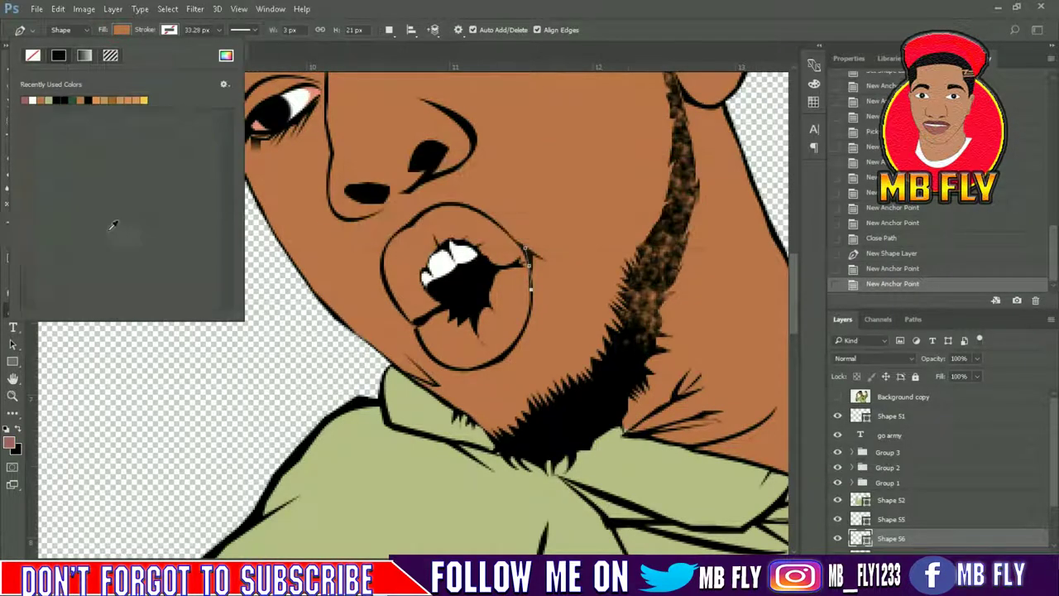
{"action": "double_click", "coordinate": [128, 205]}
Trace the lower lip outline around and back to the corner, closing it
{"action": "left_click", "coordinate": [518, 336]}
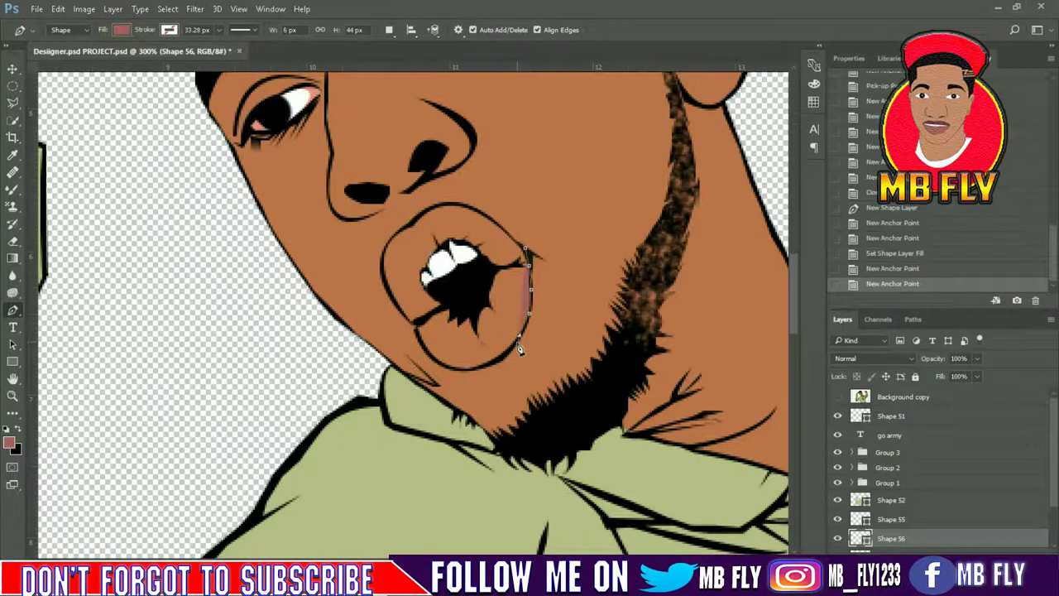
{"action": "left_click", "coordinate": [491, 361]}
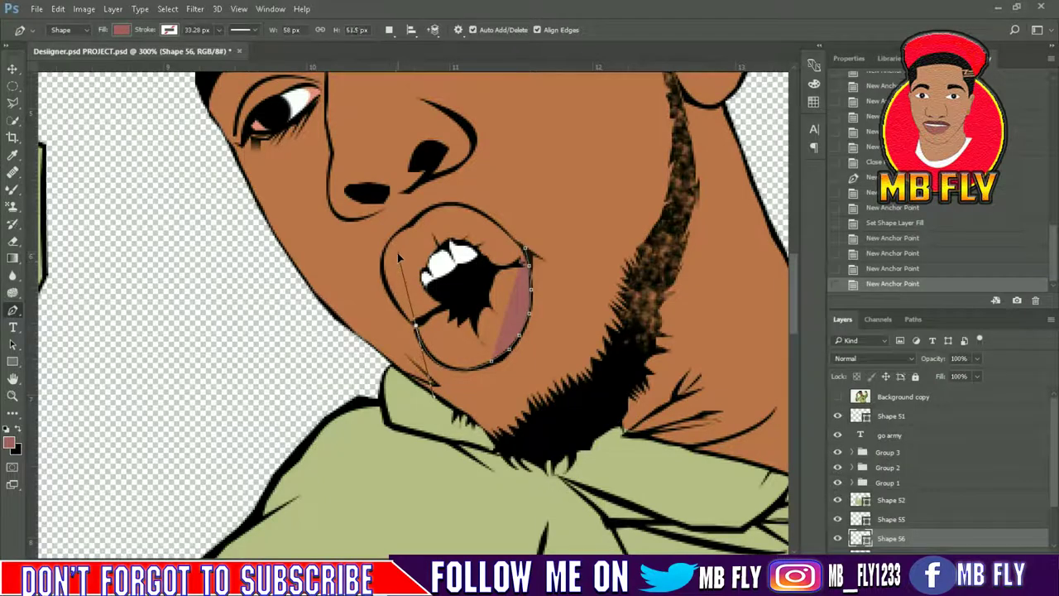
{"action": "left_click", "coordinate": [416, 324]}
{"action": "left_click", "coordinate": [445, 303]}
{"action": "left_click", "coordinate": [475, 286]}
{"action": "left_click", "coordinate": [499, 268]}
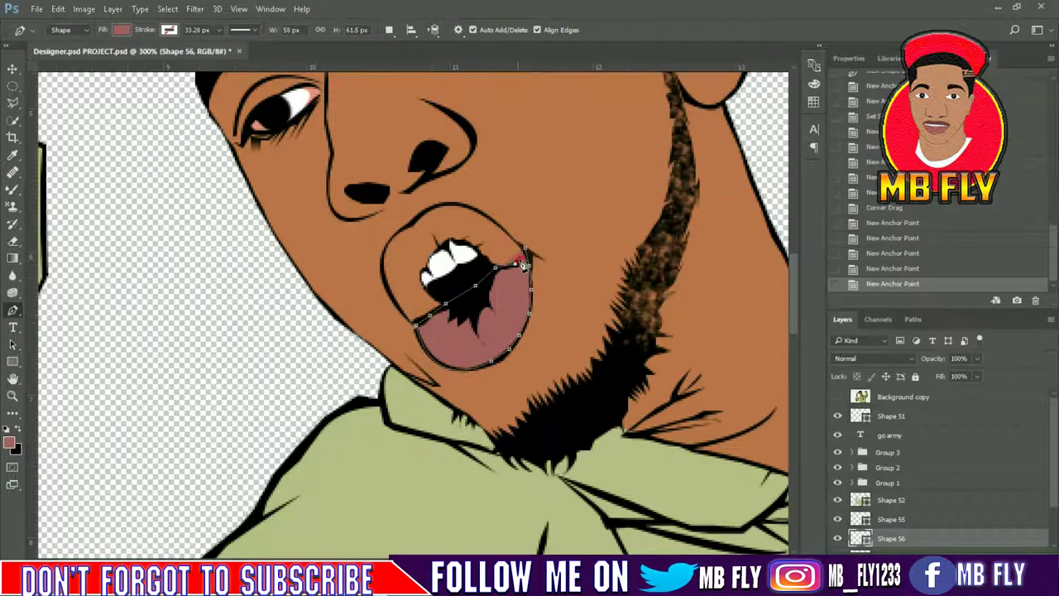
{"action": "left_click", "coordinate": [524, 249]}
Try salmon, brown, mauve, crimson and purple fills before settling the lower lip on dark brown
{"action": "left_click", "coordinate": [524, 250]}
{"action": "left_click", "coordinate": [122, 29]}
{"action": "left_click", "coordinate": [203, 236]}
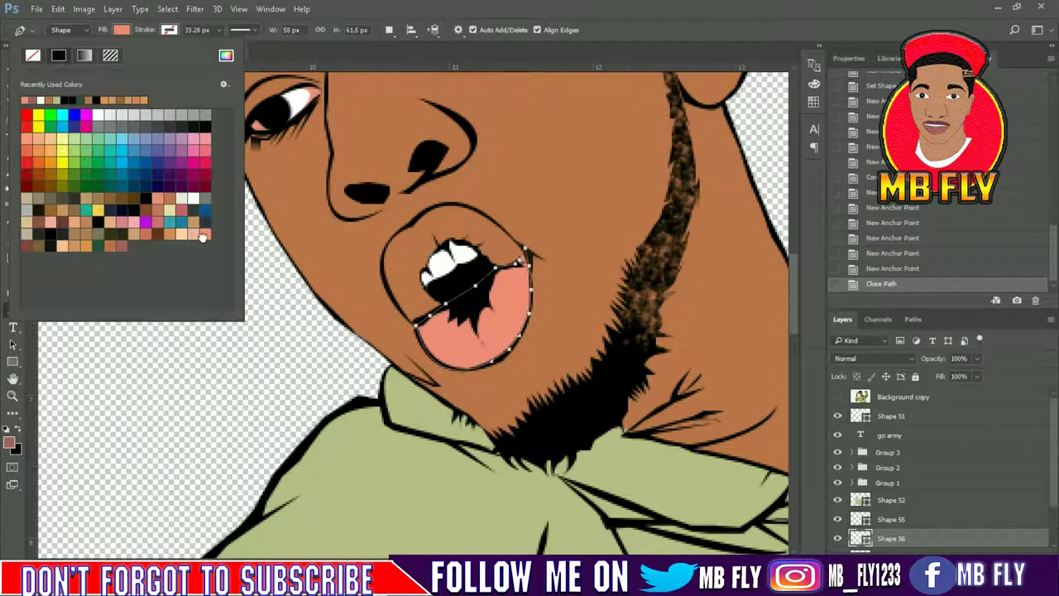
{"action": "left_click", "coordinate": [147, 211]}
{"action": "left_click", "coordinate": [163, 234]}
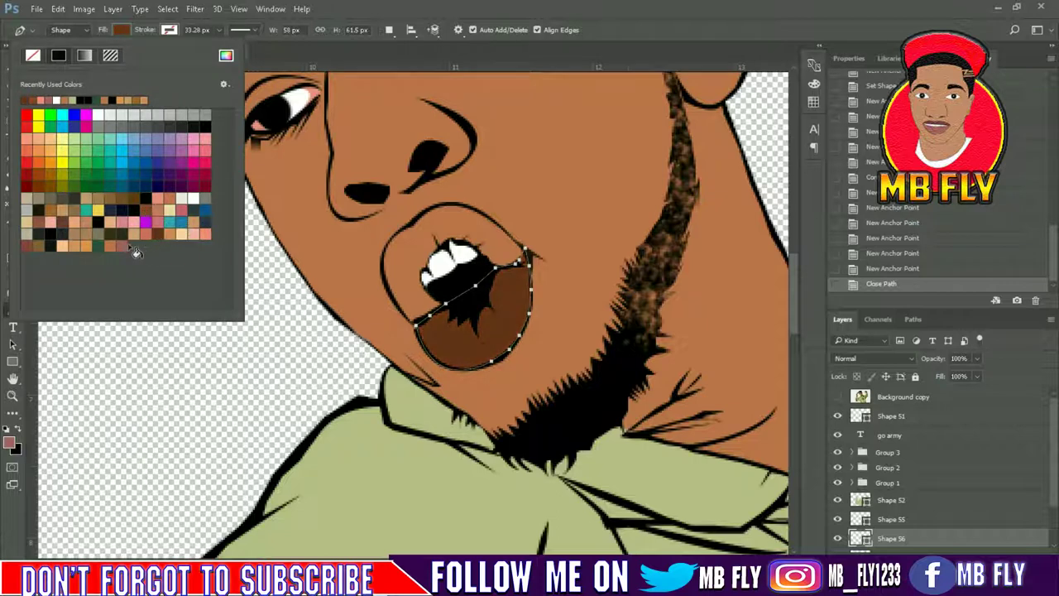
{"action": "left_click", "coordinate": [122, 247]}
{"action": "left_click", "coordinate": [210, 183]}
{"action": "left_click", "coordinate": [197, 184]}
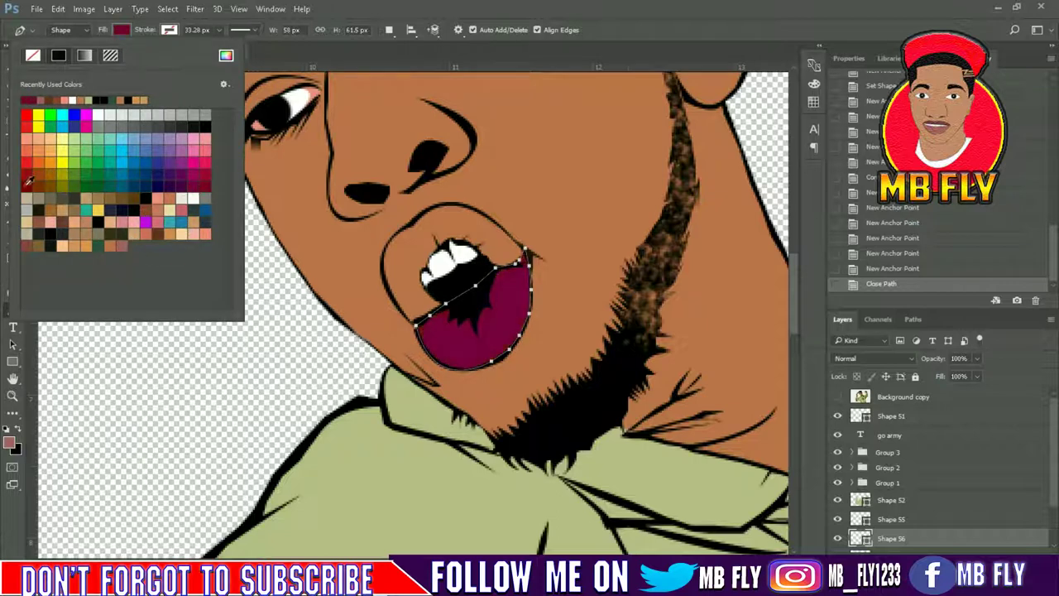
{"action": "left_click", "coordinate": [31, 180]}
{"action": "left_click", "coordinate": [39, 186]}
{"action": "left_click", "coordinate": [416, 328]}
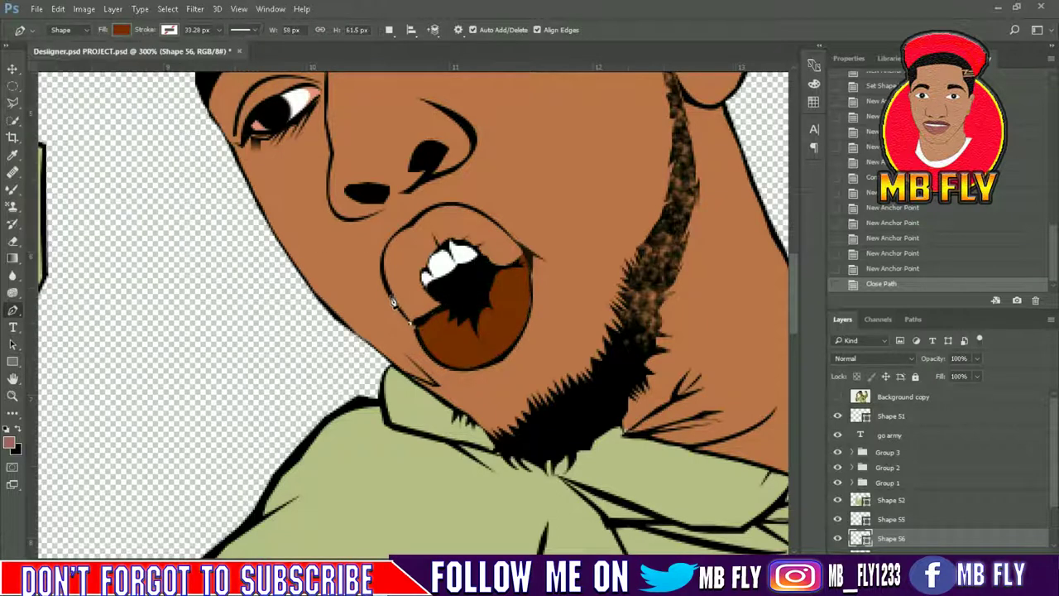
{"action": "left_click", "coordinate": [411, 324]}
Draw the curved upper lip shape with the Pen and fill it brown
{"action": "left_click_drag", "start_coordinate": [433, 206], "coordinate": [450, 193]}
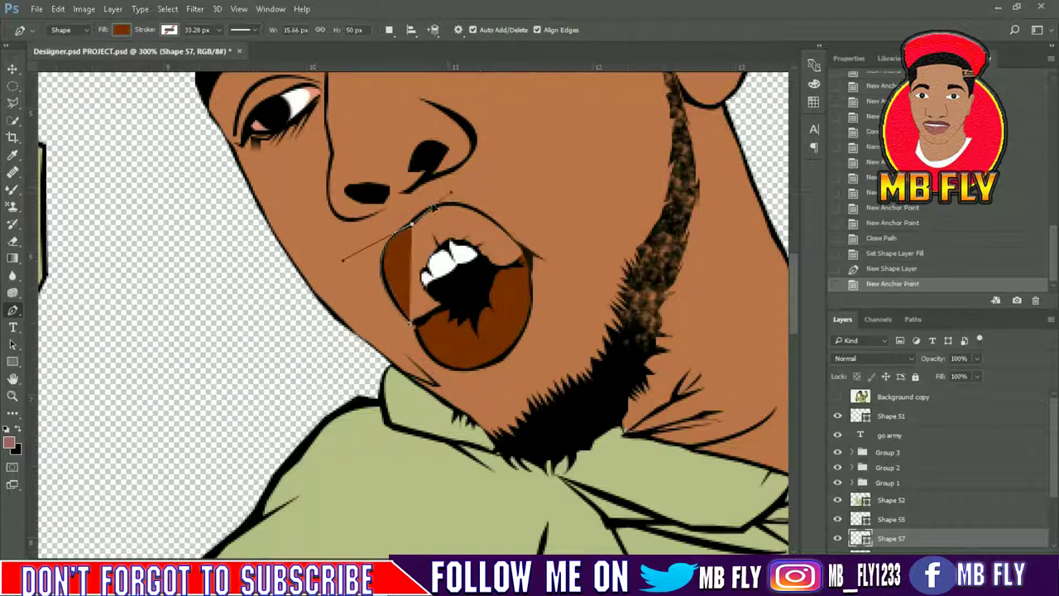
{"action": "mouse_move", "coordinate": [525, 251]}
{"action": "left_mouse_down"}
{"action": "mouse_move", "coordinate": [596, 338]}
{"action": "mouse_move", "coordinate": [526, 266]}
{"action": "left_mouse_up"}
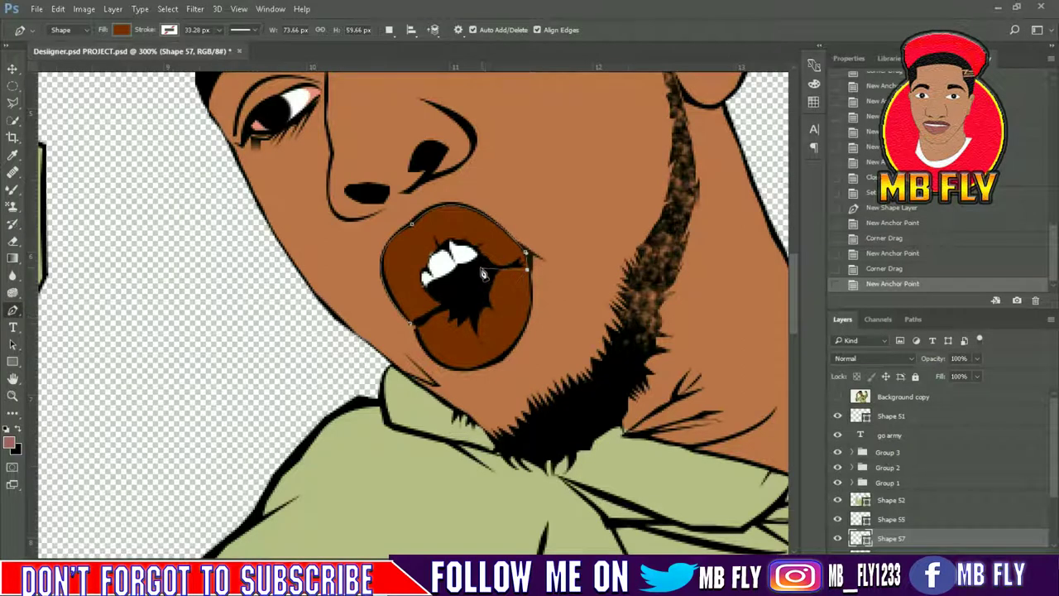
{"action": "left_click", "coordinate": [471, 287]}
{"action": "left_click", "coordinate": [462, 306]}
{"action": "left_click", "coordinate": [456, 308]}
{"action": "left_click", "coordinate": [418, 325]}
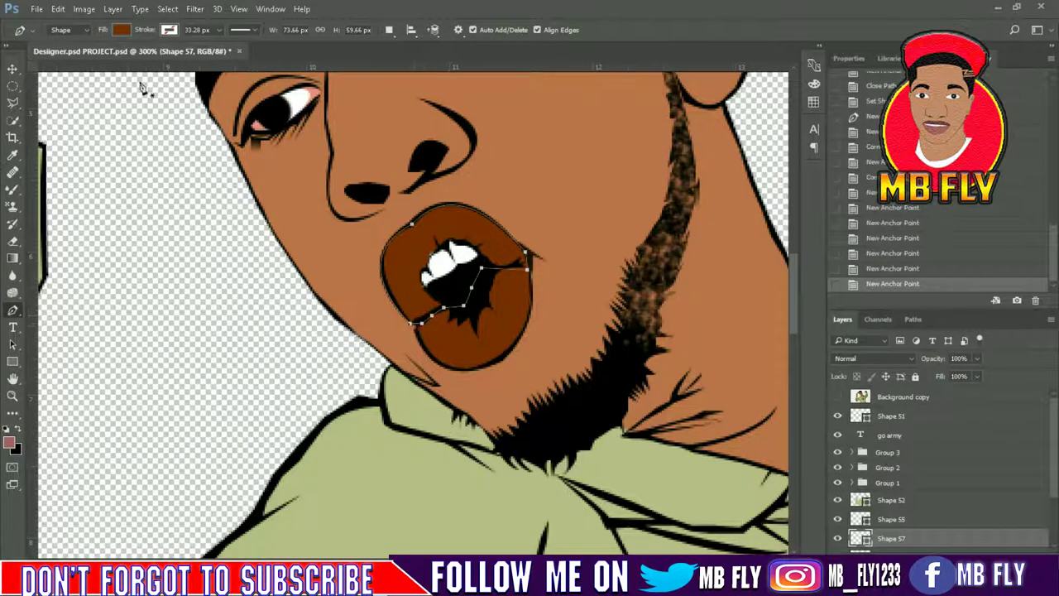
{"action": "left_click", "coordinate": [122, 30]}
{"action": "left_click", "coordinate": [210, 234]}
{"action": "left_click", "coordinate": [172, 232]}
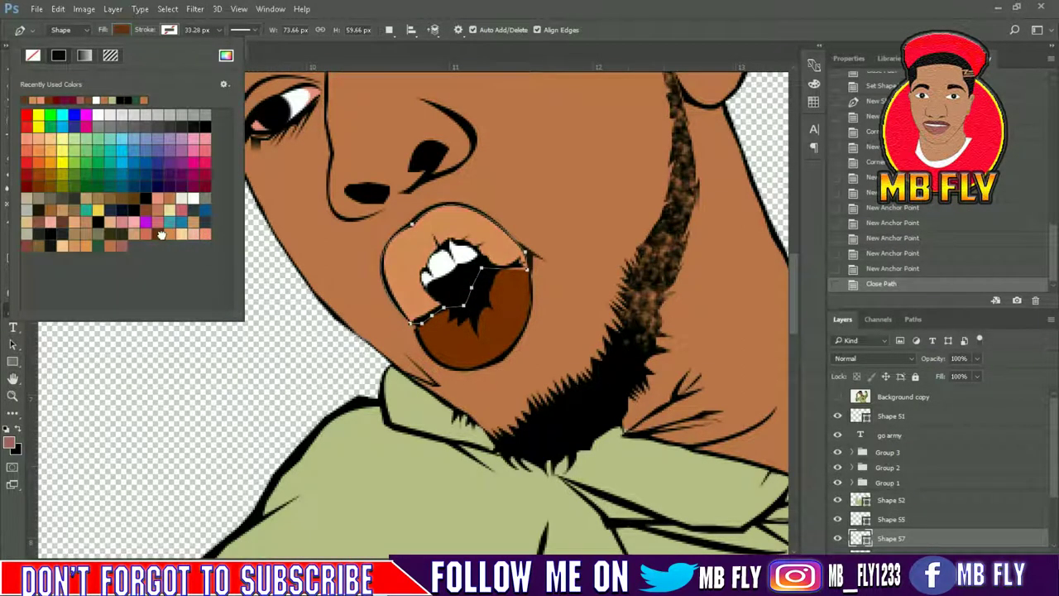
{"action": "left_click", "coordinate": [882, 519]}
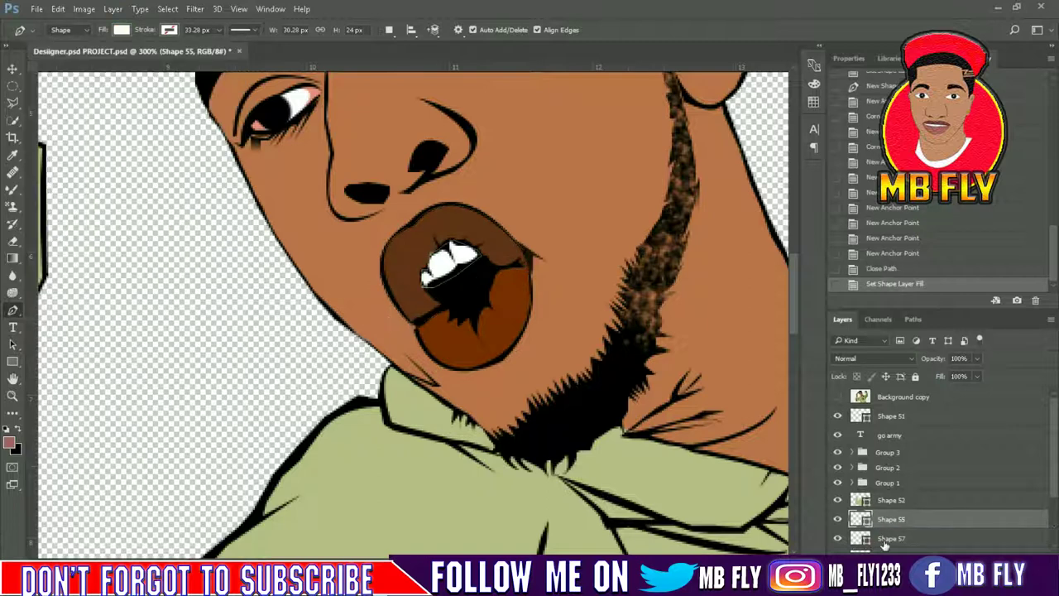
Recolour the lower lip layer a darker reddish pink via the Color Picker, then fit the portrait in view
{"action": "left_click", "coordinate": [890, 538]}
{"action": "left_click", "coordinate": [121, 29]}
{"action": "left_click", "coordinate": [123, 243]}
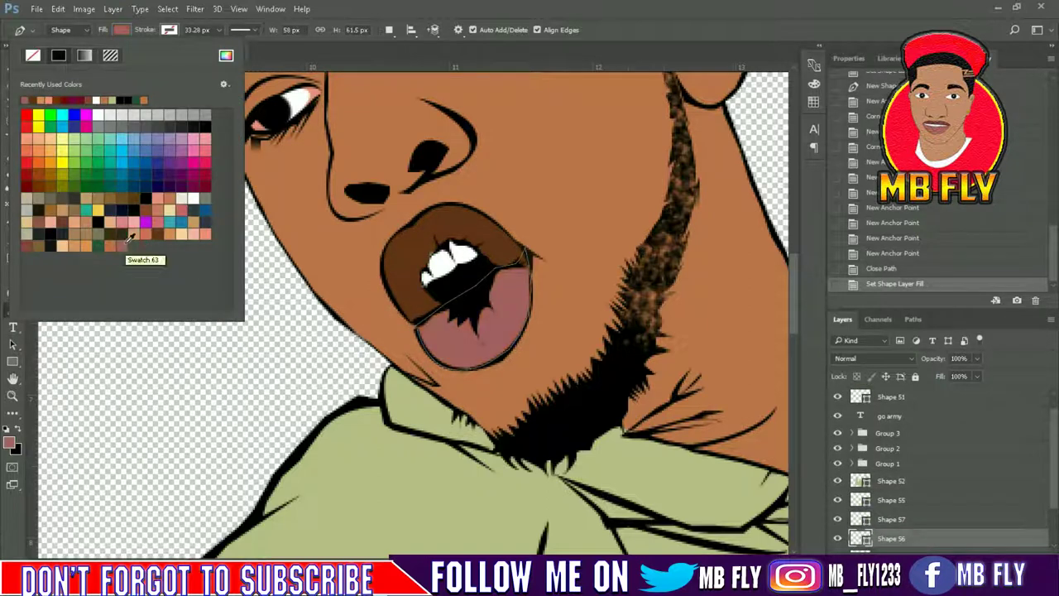
{"action": "left_click", "coordinate": [9, 443]}
{"action": "left_click_drag", "start_coordinate": [739, 158], "coordinate": [761, 162]}
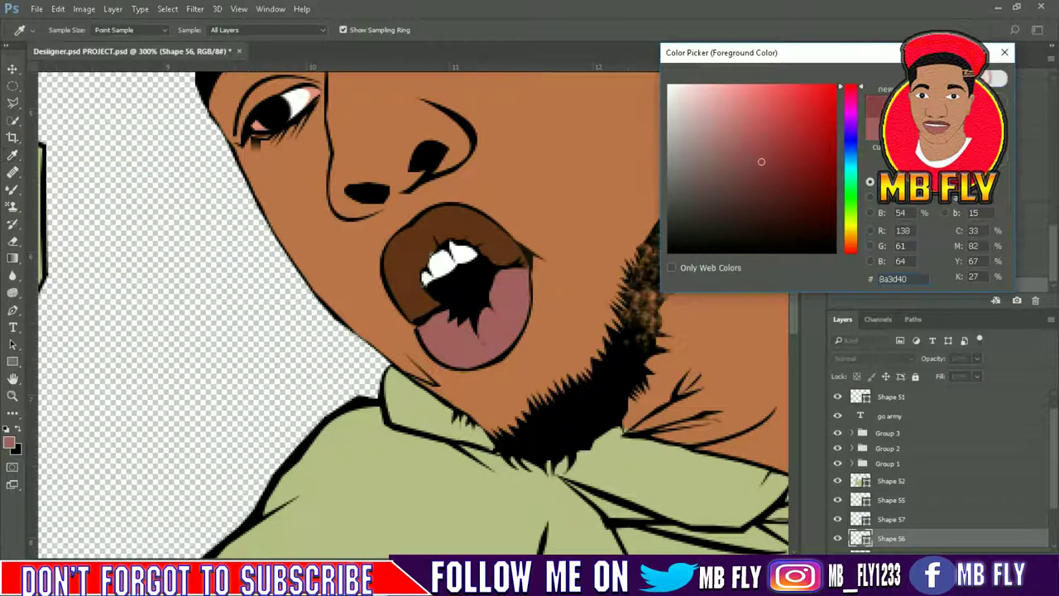
{"action": "key", "text": "Return"}
{"action": "left_click", "coordinate": [121, 30]}
{"action": "left_click", "coordinate": [136, 249]}
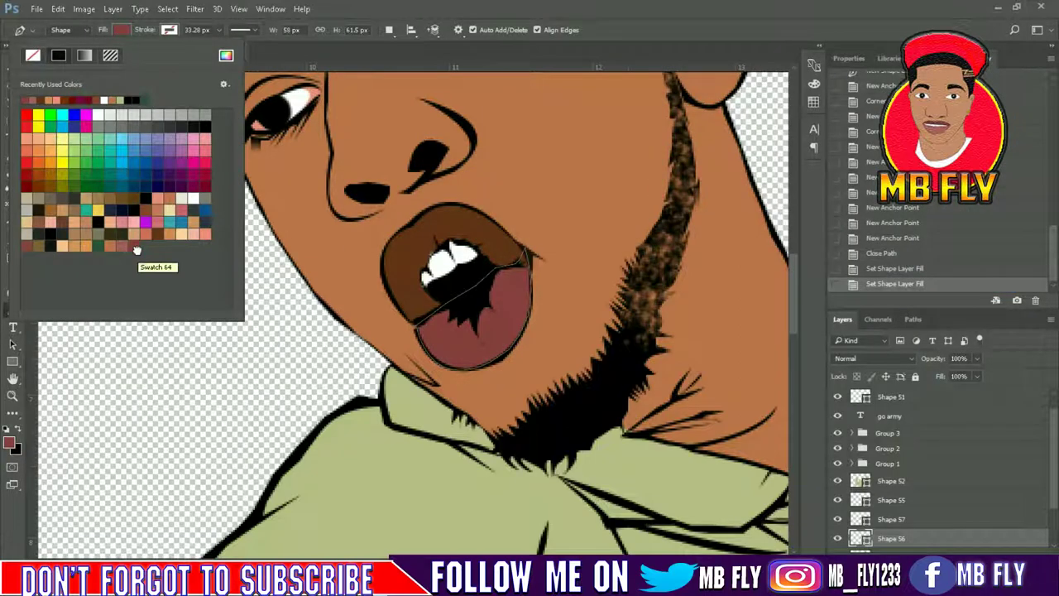
{"action": "left_click", "coordinate": [125, 29]}
{"action": "key", "text": "ctrl+0"}
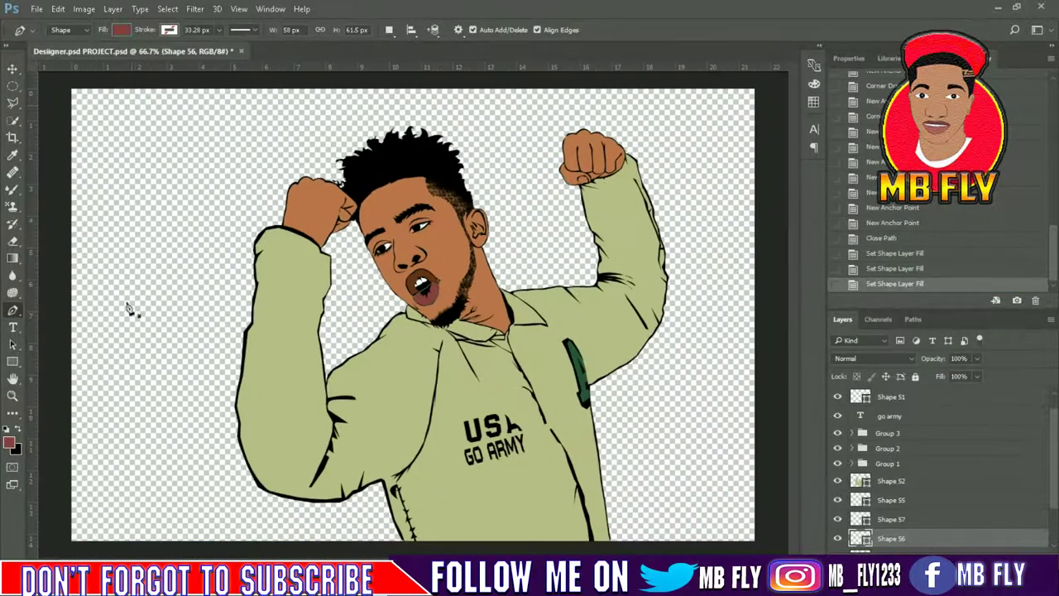
Zoom in and draw a shine shape on the lower lip with a light fill
{"action": "key", "text": "ctrl+plus"}
{"action": "key", "text": "ctrl+plus"}
{"action": "key", "text": "ctrl+plus"}
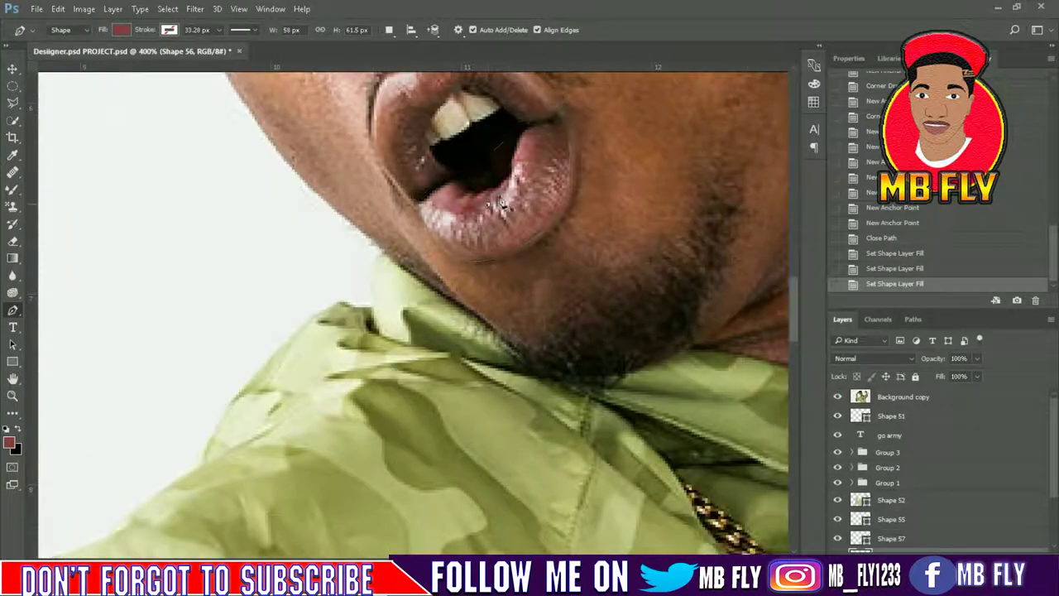
{"action": "left_click", "coordinate": [519, 169]}
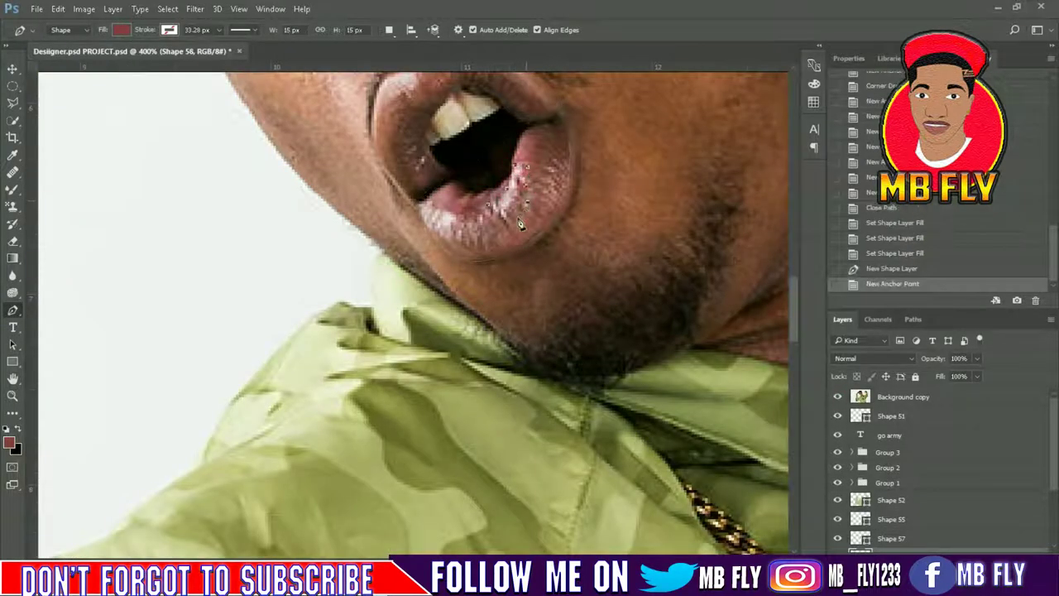
{"action": "left_click", "coordinate": [447, 236]}
{"action": "left_click", "coordinate": [424, 212]}
{"action": "left_click", "coordinate": [453, 212]}
{"action": "left_click", "coordinate": [476, 215]}
{"action": "left_click", "coordinate": [493, 208]}
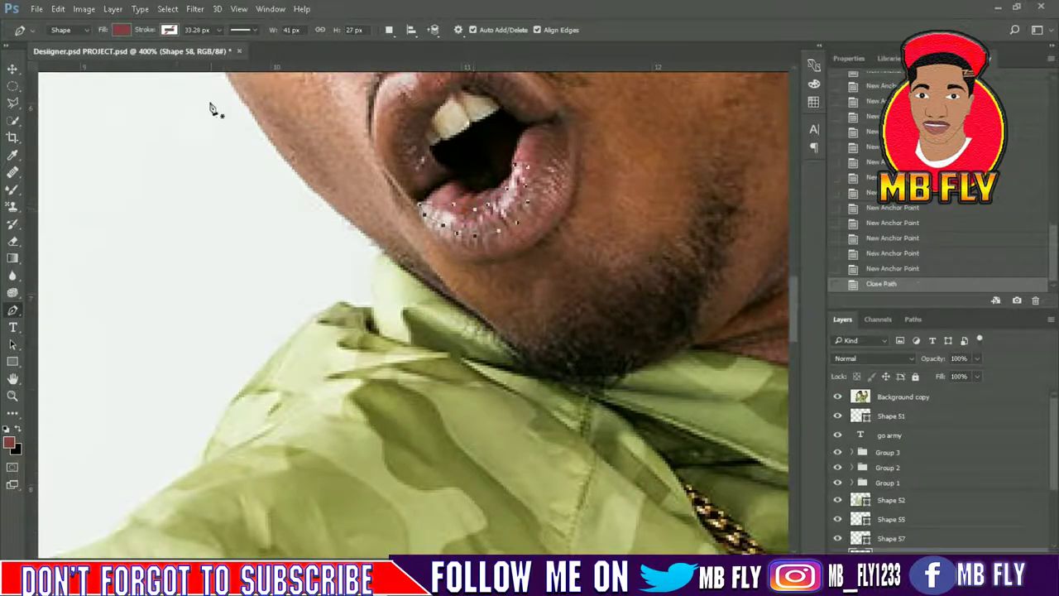
{"action": "left_click", "coordinate": [122, 30]}
{"action": "left_click", "coordinate": [194, 197]}
Soften the lower lip highlight with a soft-brush eraser and lower its opacity
{"action": "key", "text": "e"}
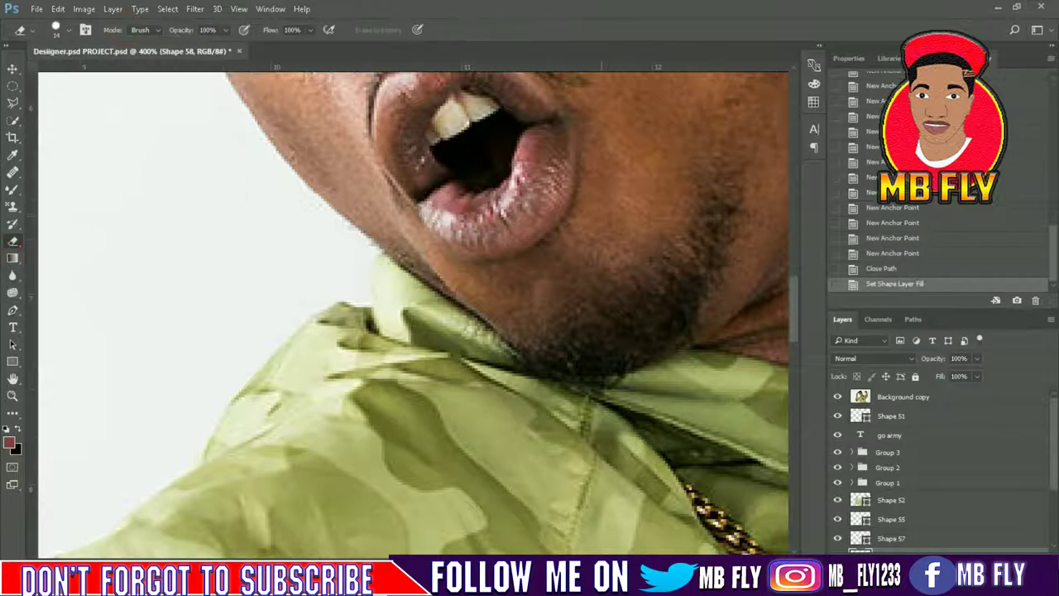
{"action": "left_click", "coordinate": [837, 396]}
{"action": "right_click", "coordinate": [460, 283]}
{"action": "left_click", "coordinate": [538, 171]}
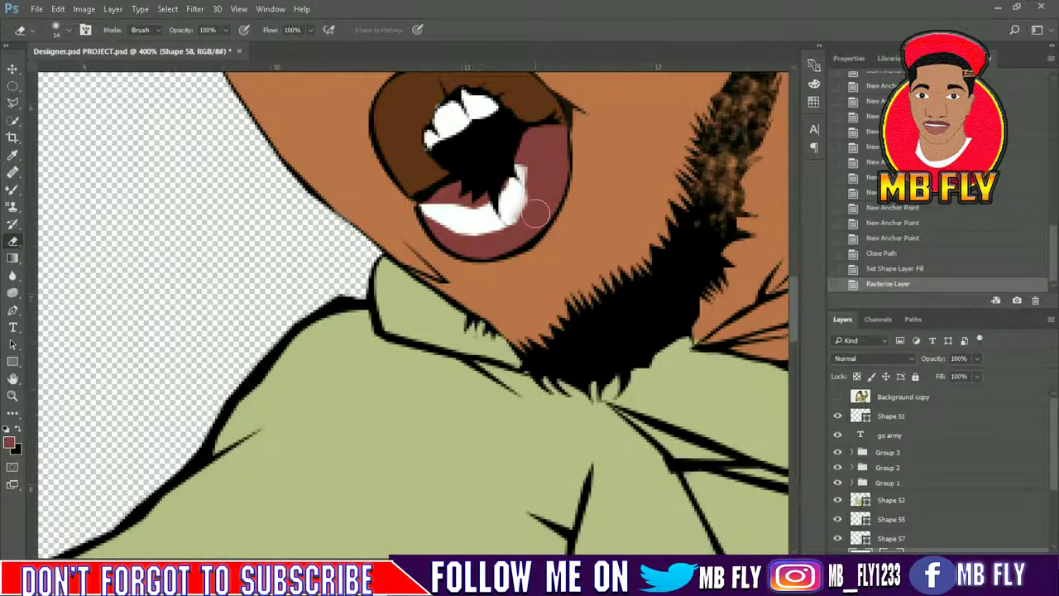
{"action": "mouse_move", "coordinate": [500, 171]}
{"action": "left_mouse_down"}
{"action": "mouse_move", "coordinate": [439, 195]}
{"action": "mouse_move", "coordinate": [466, 230]}
{"action": "mouse_move", "coordinate": [508, 234]}
{"action": "mouse_move", "coordinate": [547, 194]}
{"action": "left_mouse_up"}
{"action": "scroll", "coordinate": [638, 239], "scroll_direction": "up", "scroll_amount": 3}
{"action": "left_click", "coordinate": [977, 358]}
{"action": "mouse_move", "coordinate": [976, 376]}
{"action": "left_mouse_down"}
{"action": "mouse_move", "coordinate": [948, 377]}
{"action": "mouse_move", "coordinate": [959, 376]}
{"action": "left_mouse_up"}
{"action": "left_click", "coordinate": [519, 381]}
{"action": "left_click", "coordinate": [977, 358]}
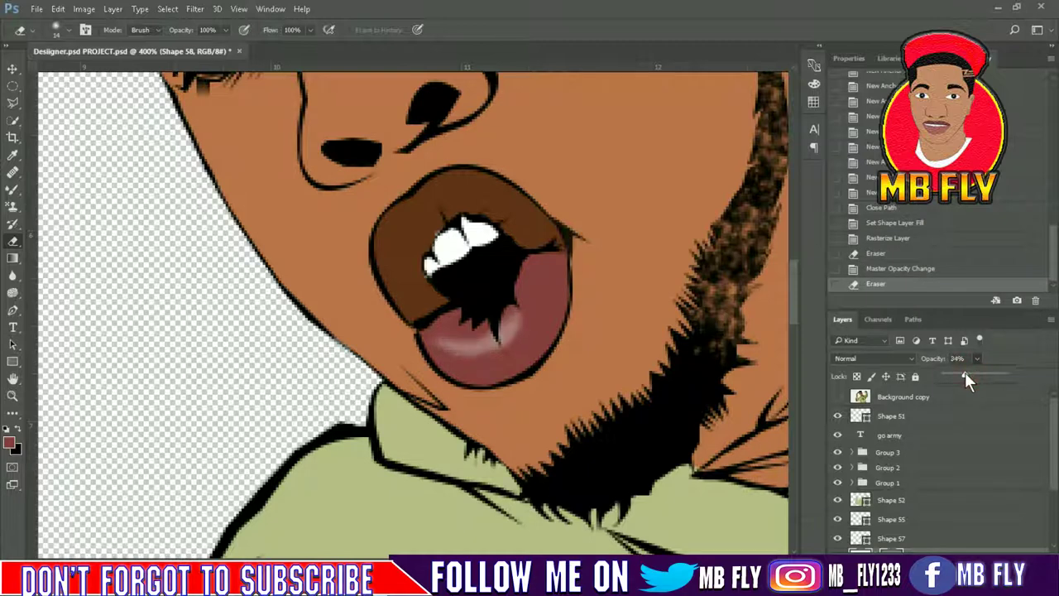
Select the Shape 57 layer and begin outlining a highlight on the upper lip
{"action": "key", "text": "p"}
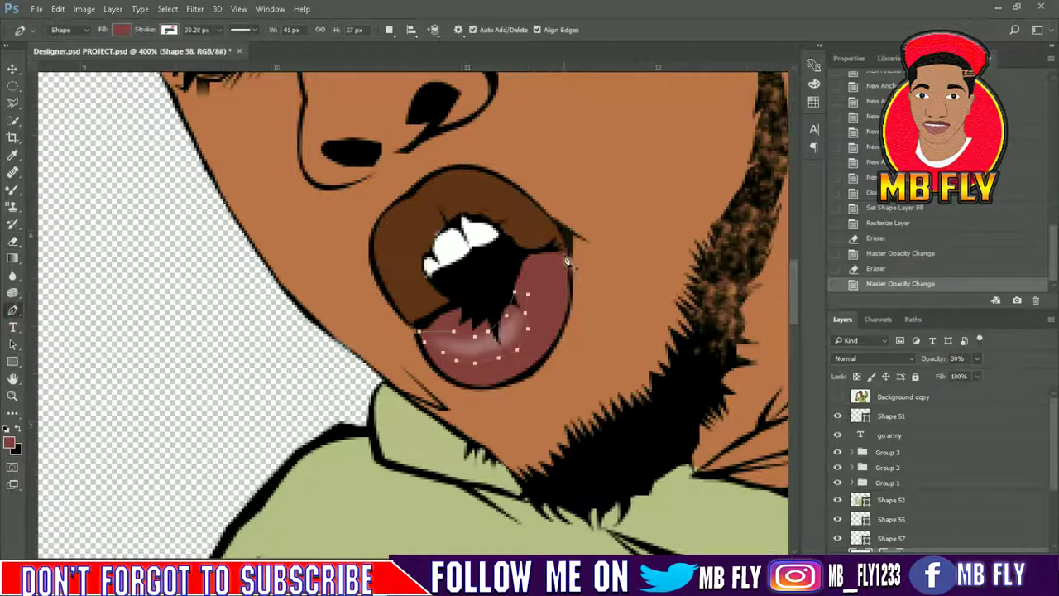
{"action": "scroll", "coordinate": [910, 496], "scroll_direction": "down", "scroll_amount": 1}
{"action": "left_click", "coordinate": [891, 499]}
{"action": "left_click", "coordinate": [493, 188]}
{"action": "left_click", "coordinate": [455, 179]}
{"action": "left_click", "coordinate": [405, 209]}
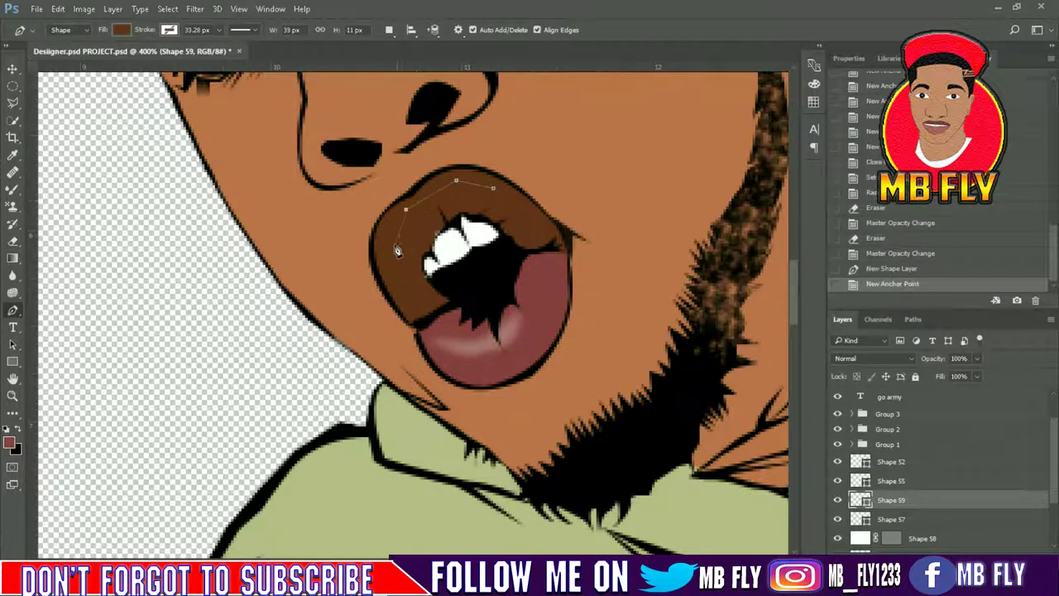
{"action": "left_click", "coordinate": [389, 251]}
{"action": "left_click", "coordinate": [402, 291]}
Finish the upper lip highlight outline and fill it white
{"action": "left_click", "coordinate": [418, 293]}
{"action": "left_click", "coordinate": [499, 213]}
{"action": "left_click", "coordinate": [536, 239]}
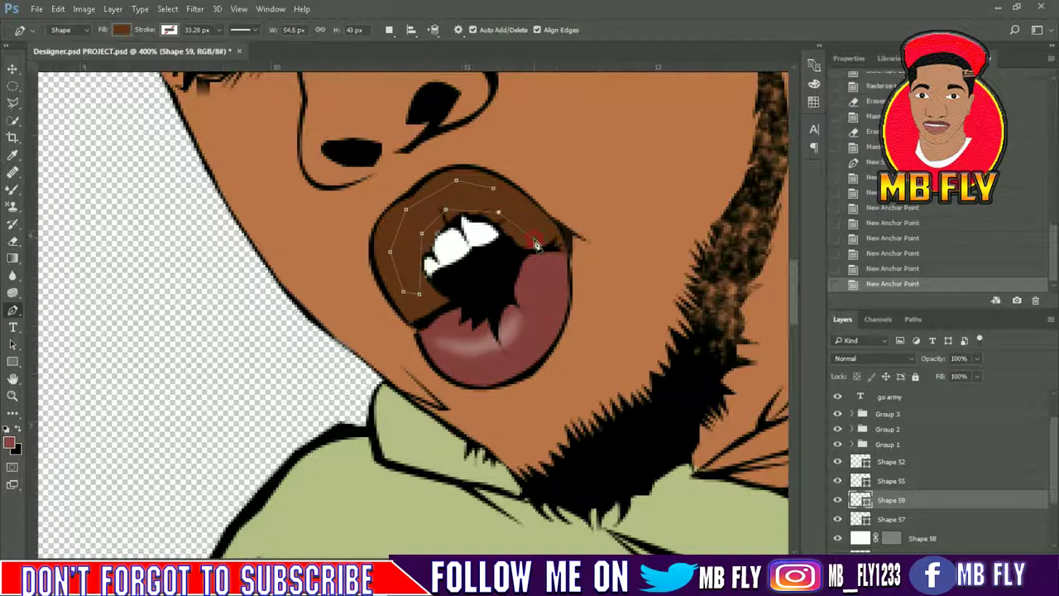
{"action": "left_click", "coordinate": [493, 187]}
{"action": "left_click", "coordinate": [121, 30]}
{"action": "left_click", "coordinate": [190, 198]}
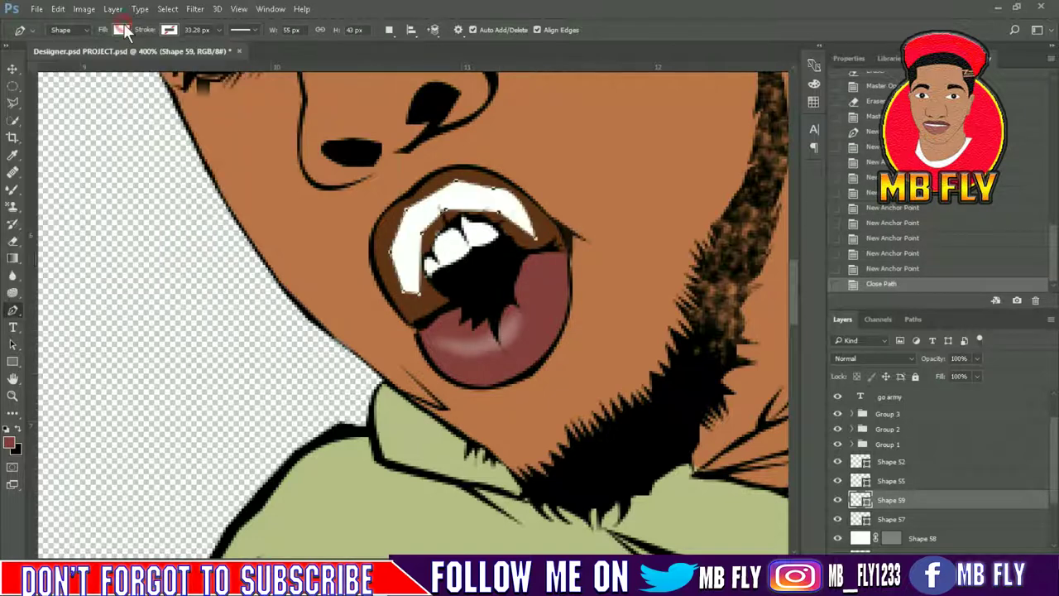
Partly erase the upper lip highlight and set its layer opacity to 50%
{"action": "key", "text": "e"}
{"action": "mouse_move", "coordinate": [496, 231]}
{"action": "left_mouse_down"}
{"action": "mouse_move", "coordinate": [543, 204]}
{"action": "mouse_move", "coordinate": [378, 237]}
{"action": "mouse_move", "coordinate": [413, 298]}
{"action": "mouse_move", "coordinate": [422, 248]}
{"action": "mouse_move", "coordinate": [428, 283]}
{"action": "mouse_move", "coordinate": [513, 194]}
{"action": "left_mouse_up"}
{"action": "left_click", "coordinate": [976, 358]}
{"action": "left_click_drag", "start_coordinate": [979, 375], "coordinate": [950, 375]}
{"action": "left_click", "coordinate": [947, 376]}
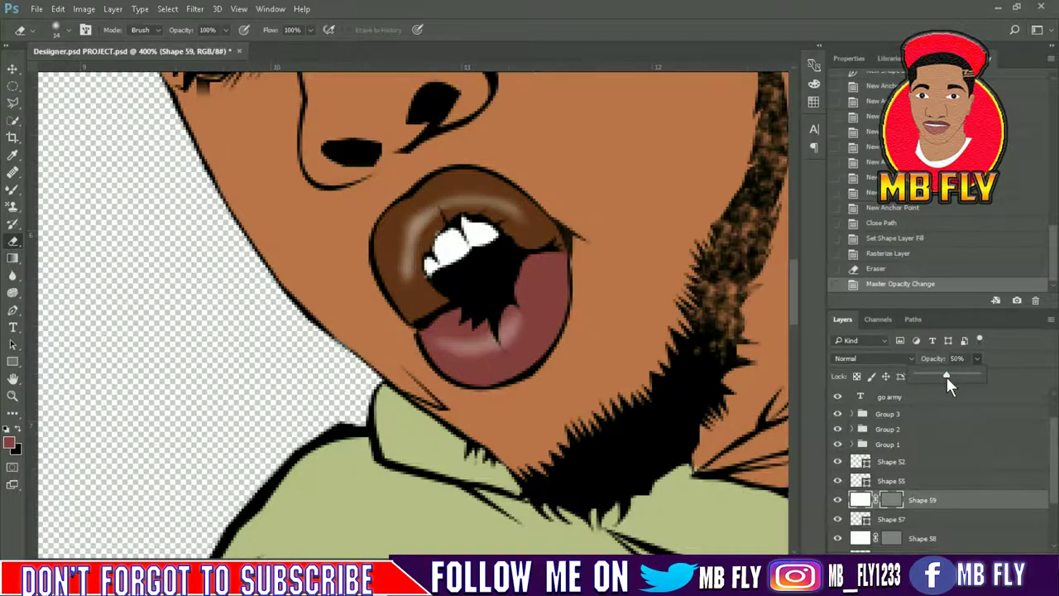
{"action": "key", "text": "ctrl+minus"}
{"action": "key", "text": "ctrl+minus"}
{"action": "key", "text": "ctrl+minus"}
{"action": "key", "text": "ctrl+minus"}
{"action": "key", "text": "ctrl+minus"}
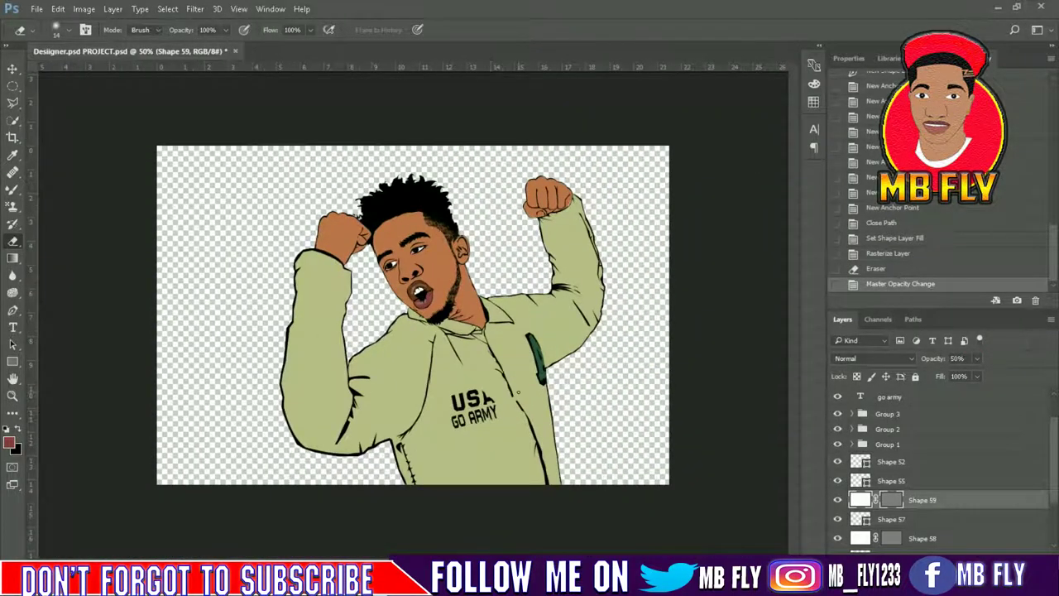
Select the Shape 51, Shape 56 and Shape 52 layers with the Move tool active
{"action": "scroll", "coordinate": [933, 501], "scroll_direction": "up", "scroll_amount": 2}
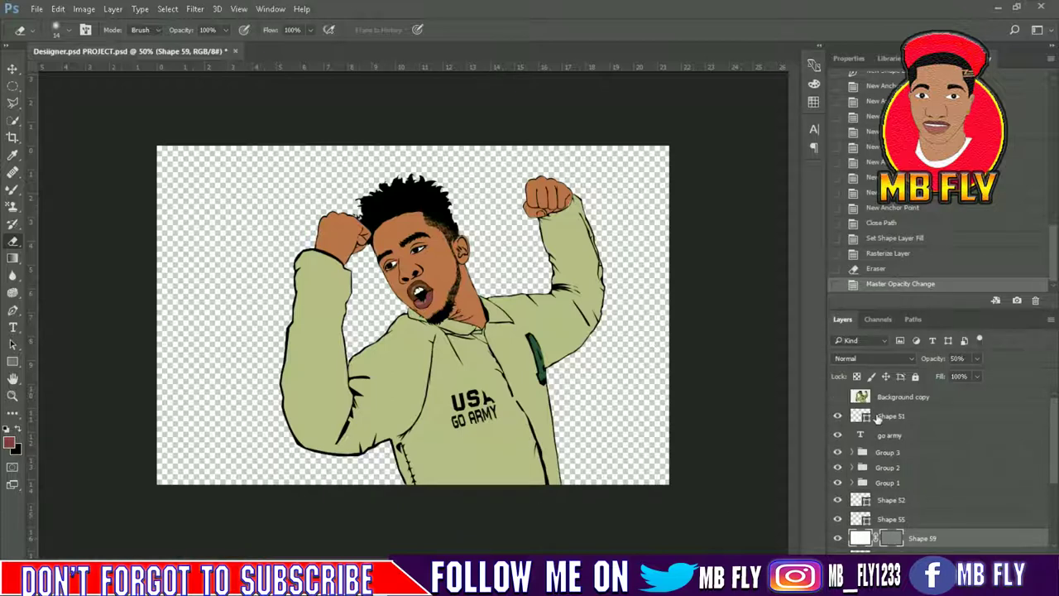
{"action": "left_click", "coordinate": [876, 417]}
{"action": "scroll", "coordinate": [936, 432], "scroll_direction": "down", "scroll_amount": 3}
{"action": "scroll", "coordinate": [891, 517], "scroll_direction": "down", "scroll_amount": 2}
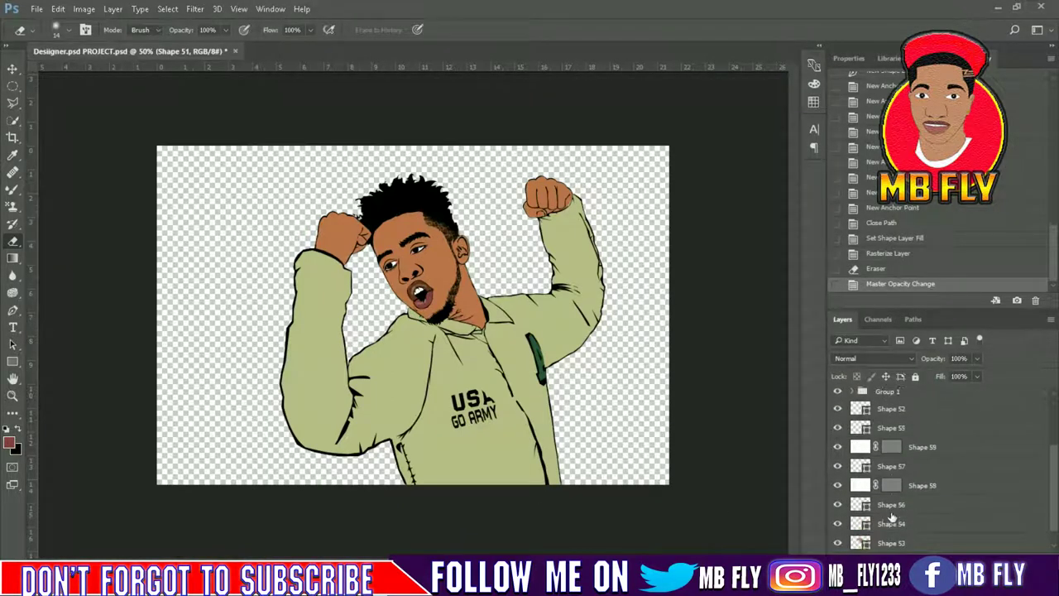
{"action": "left_click", "coordinate": [892, 505]}
{"action": "key", "text": "v"}
{"action": "left_click", "coordinate": [891, 409]}
Show the Background copy reference photo over the artwork again
{"action": "scroll", "coordinate": [910, 463], "scroll_direction": "up", "scroll_amount": 3}
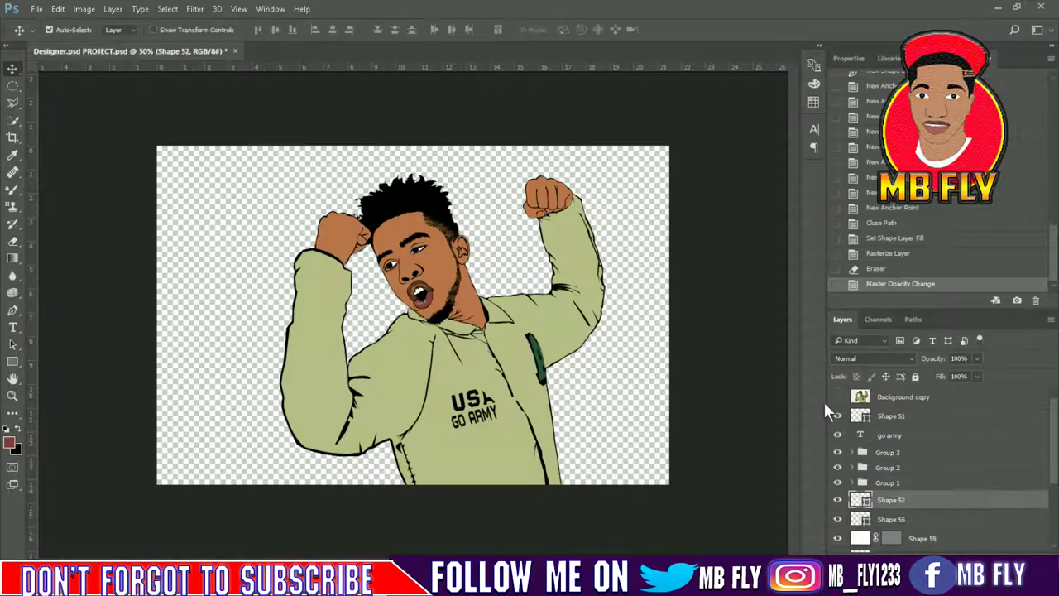
{"action": "left_click", "coordinate": [838, 396]}
{"action": "scroll", "coordinate": [664, 308], "scroll_direction": "up", "scroll_amount": 1}
{"action": "scroll", "coordinate": [664, 308], "scroll_direction": "up", "scroll_amount": 3}
{"action": "scroll", "coordinate": [662, 301], "scroll_direction": "down", "scroll_amount": 3}
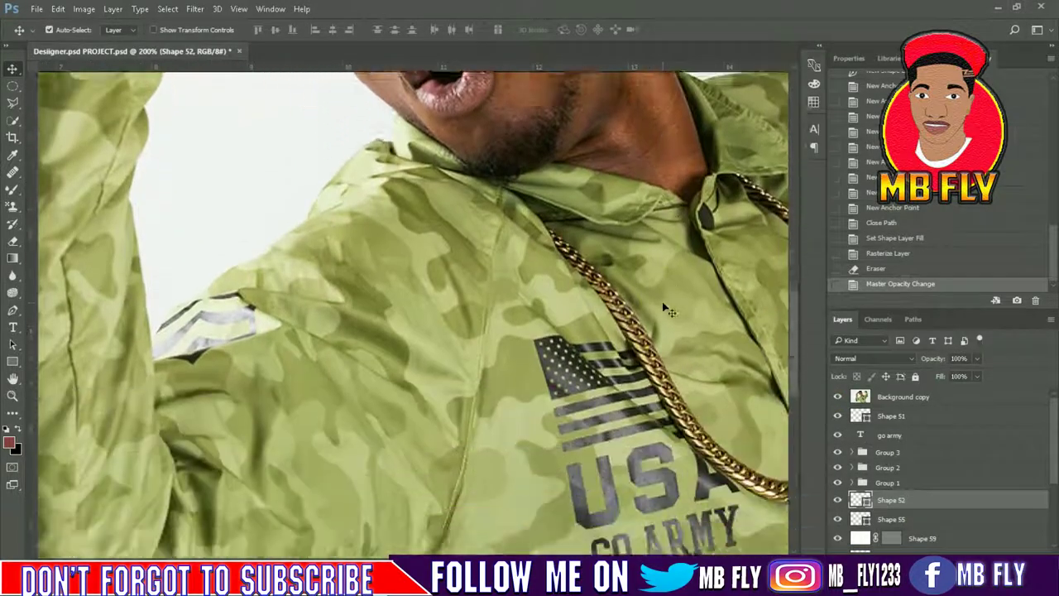
{"action": "scroll", "coordinate": [662, 331], "scroll_direction": "down", "scroll_amount": 2}
{"action": "scroll", "coordinate": [661, 372], "scroll_direction": "down", "scroll_amount": 2}
{"action": "scroll", "coordinate": [661, 393], "scroll_direction": "up", "scroll_amount": 3}
{"action": "scroll", "coordinate": [512, 393], "scroll_direction": "up", "scroll_amount": 1}
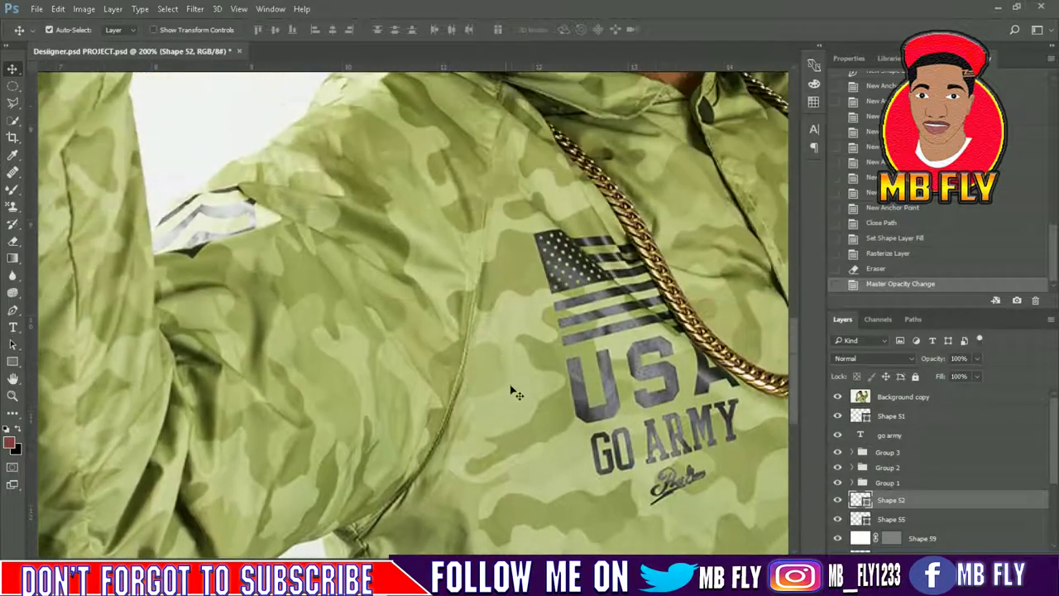
Pen-trace the flag's bottom stripe as a black-filled shape layer
{"action": "left_click", "coordinate": [12, 310]}
{"action": "left_click", "coordinate": [562, 336]}
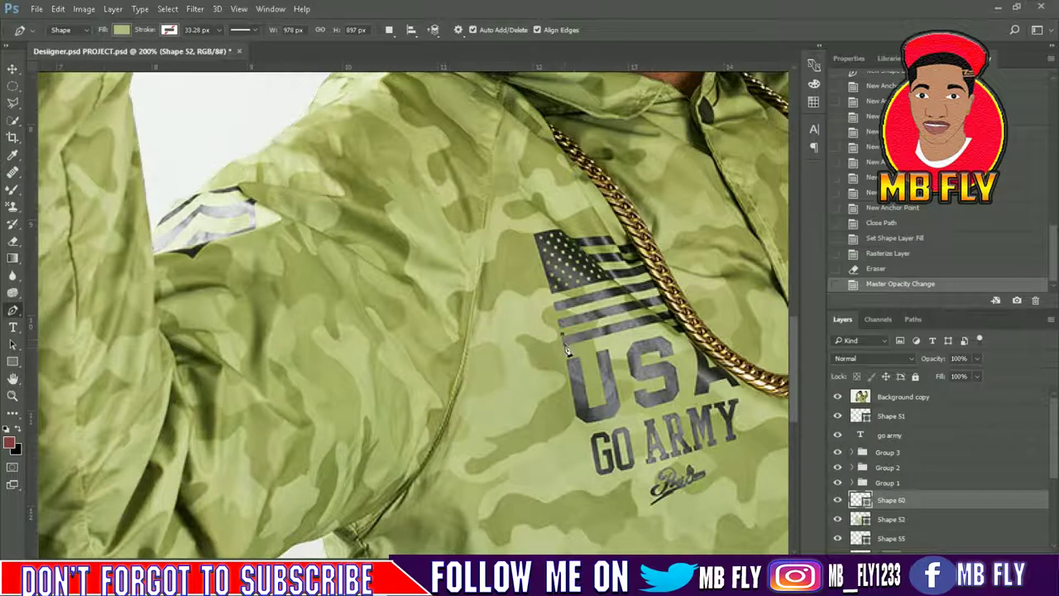
{"action": "left_click", "coordinate": [650, 331]}
{"action": "left_click", "coordinate": [673, 332]}
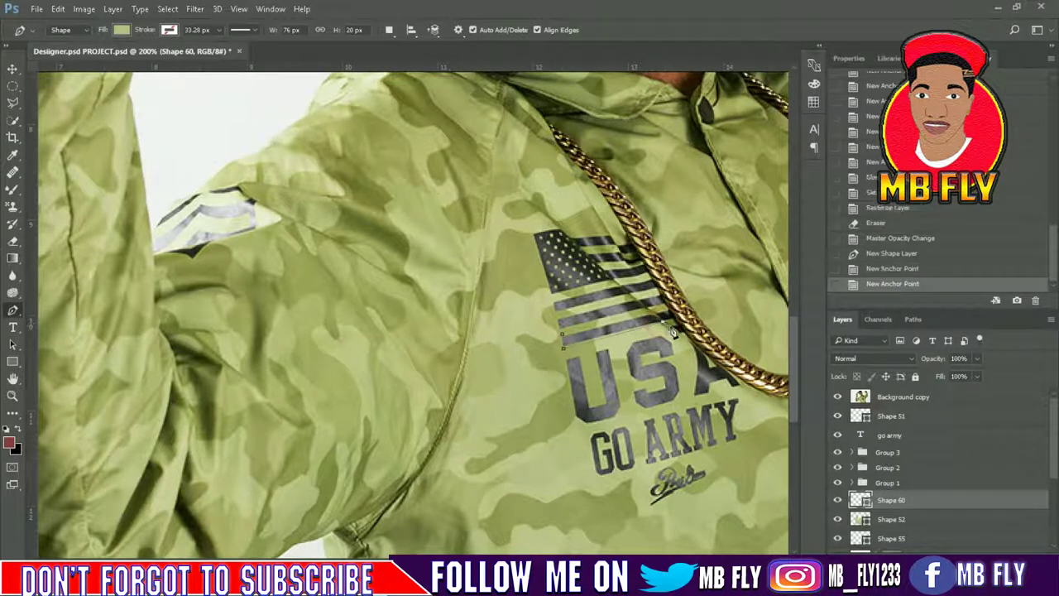
{"action": "left_click", "coordinate": [568, 340]}
{"action": "left_click", "coordinate": [562, 336]}
{"action": "left_click", "coordinate": [121, 30]}
{"action": "left_click", "coordinate": [112, 98]}
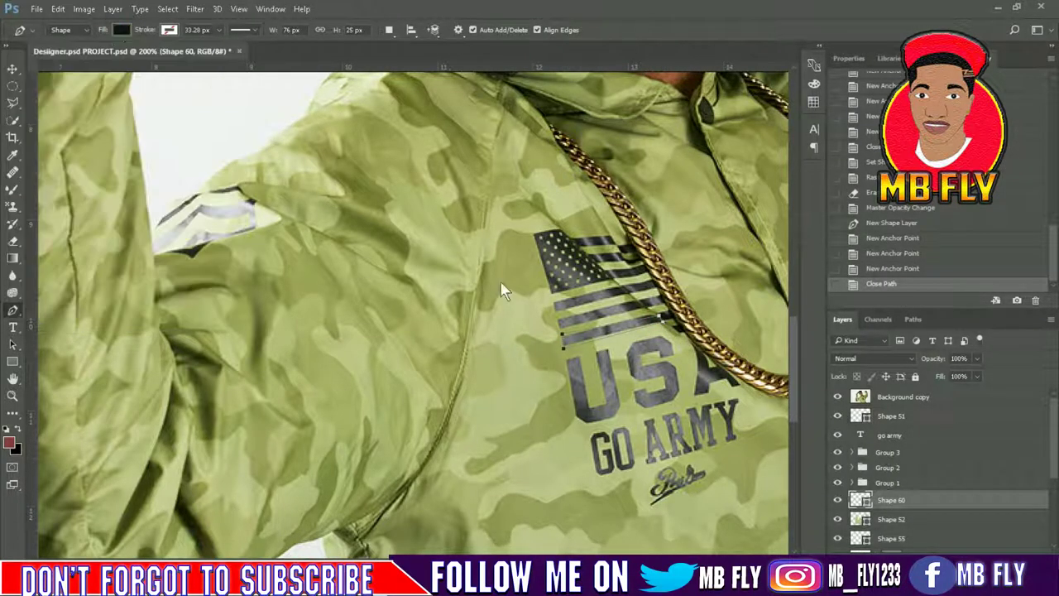
Pen-trace the second flag stripe as a black shape
{"action": "left_click", "coordinate": [559, 329]}
{"action": "left_click", "coordinate": [558, 319]}
{"action": "left_click", "coordinate": [662, 296]}
{"action": "left_click", "coordinate": [640, 306]}
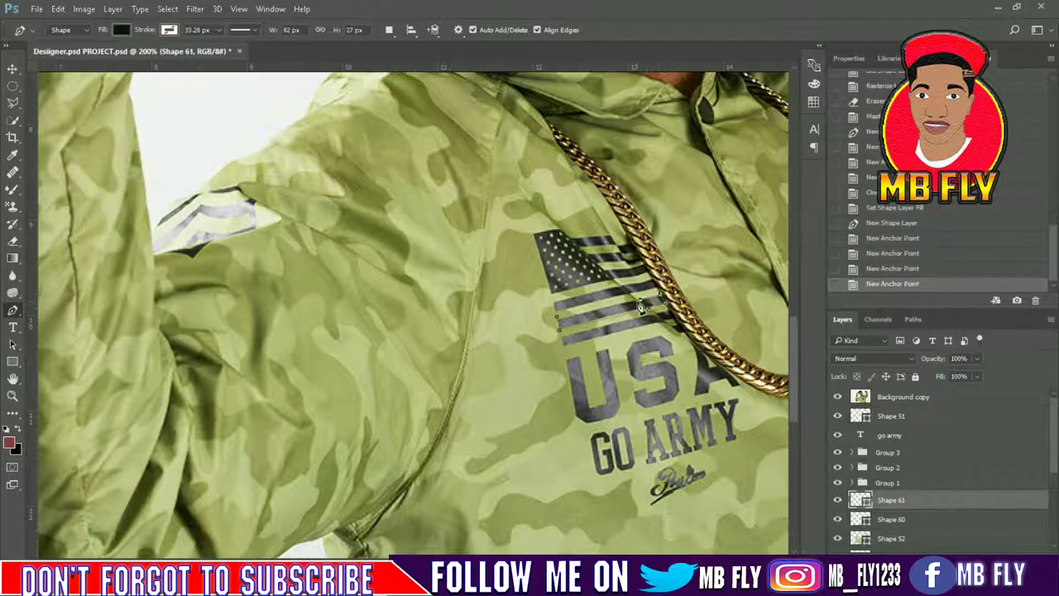
{"action": "left_click", "coordinate": [636, 309]}
{"action": "left_click", "coordinate": [564, 329]}
Pen-trace the third flag stripe as a black shape
{"action": "left_click", "coordinate": [559, 328]}
{"action": "left_click", "coordinate": [551, 300]}
{"action": "left_click", "coordinate": [555, 314]}
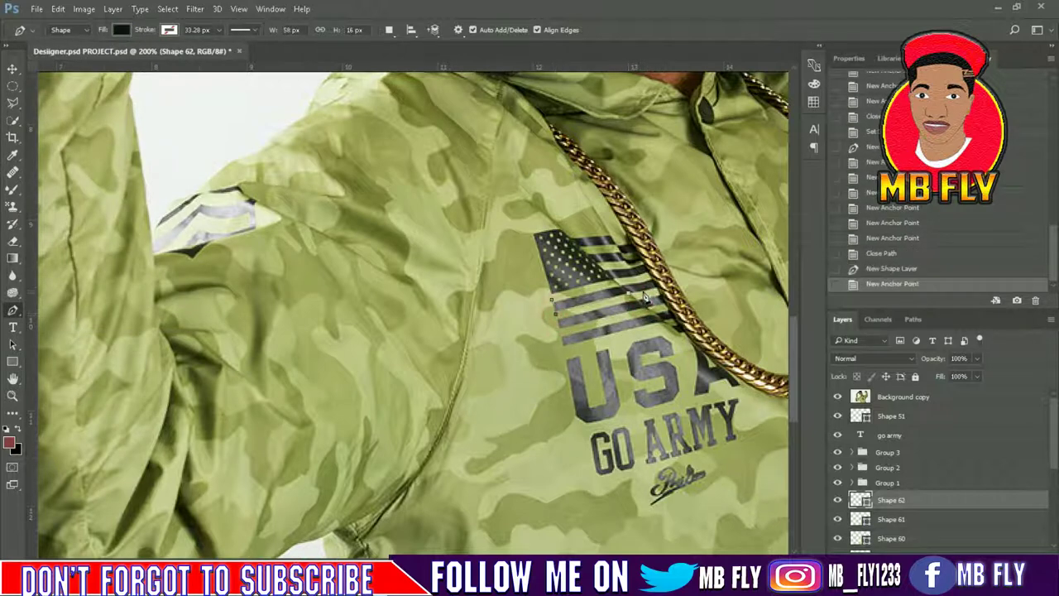
{"action": "left_click", "coordinate": [662, 295]}
{"action": "left_click", "coordinate": [658, 281]}
{"action": "left_click", "coordinate": [633, 287]}
{"action": "left_click", "coordinate": [601, 294]}
{"action": "left_click", "coordinate": [552, 301]}
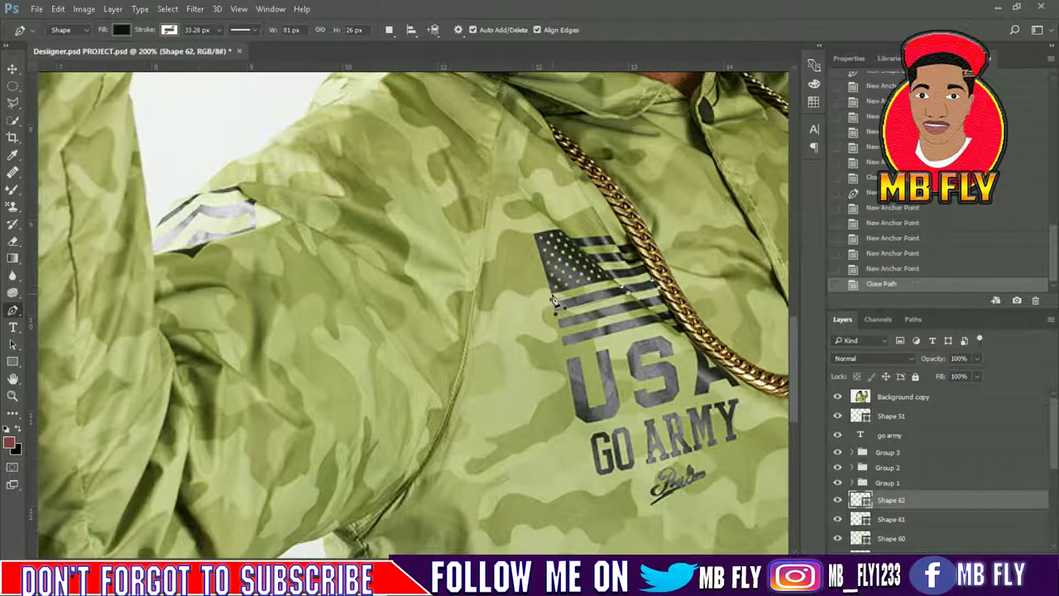
Pen-trace the flag's top stripes and star field as one black shape
{"action": "left_click", "coordinate": [552, 289]}
{"action": "left_click", "coordinate": [651, 276]}
{"action": "left_click", "coordinate": [649, 265]}
{"action": "left_click", "coordinate": [628, 271]}
{"action": "left_click", "coordinate": [594, 268]}
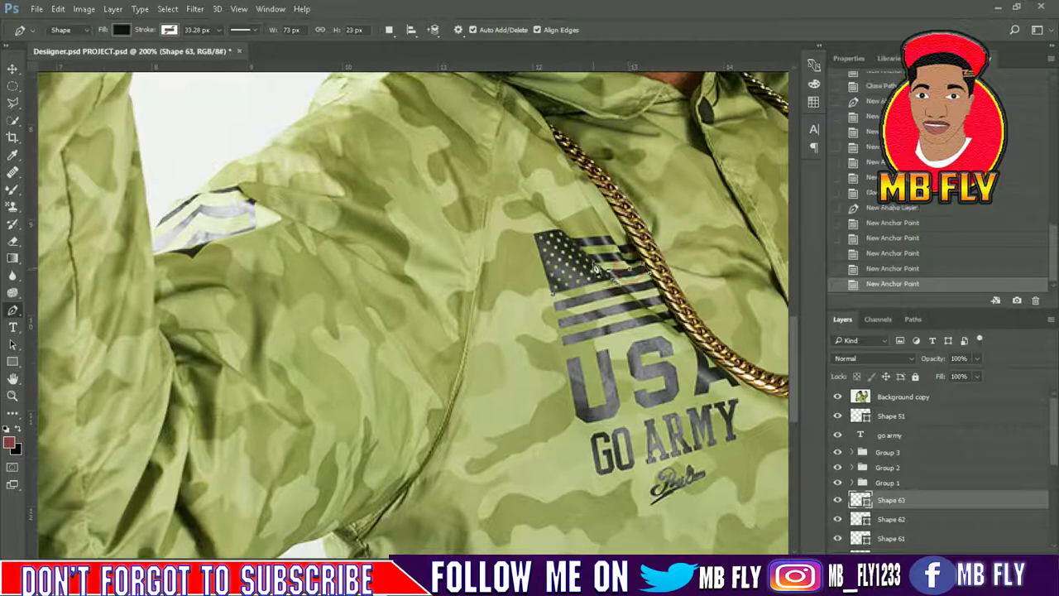
{"action": "left_click", "coordinate": [639, 265]}
{"action": "left_click", "coordinate": [620, 263]}
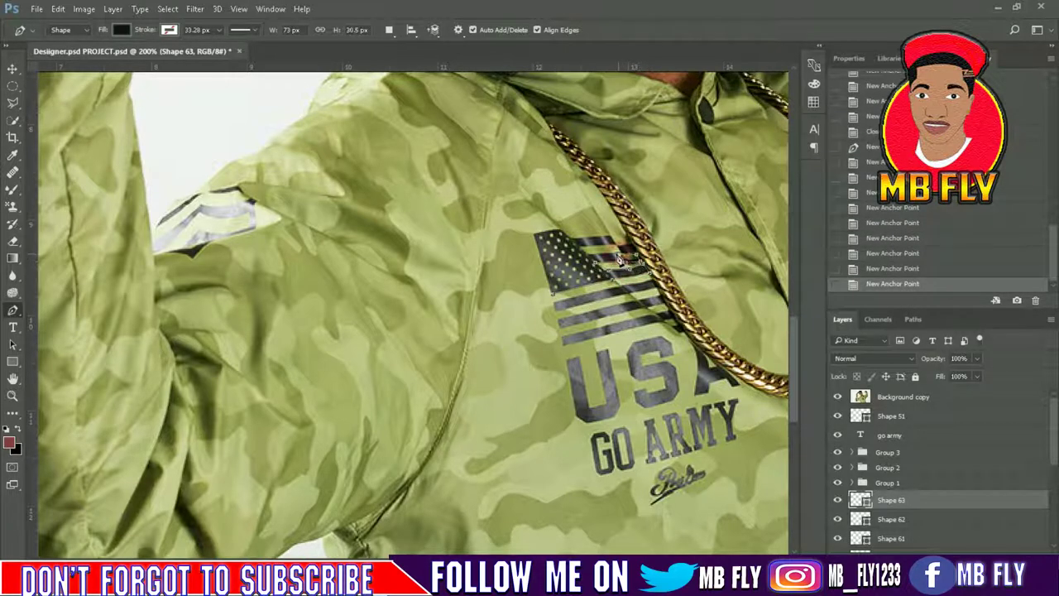
{"action": "left_click", "coordinate": [591, 262]}
{"action": "left_click", "coordinate": [586, 252]}
{"action": "left_click", "coordinate": [603, 249]}
{"action": "left_click", "coordinate": [617, 248]}
{"action": "left_click", "coordinate": [576, 242]}
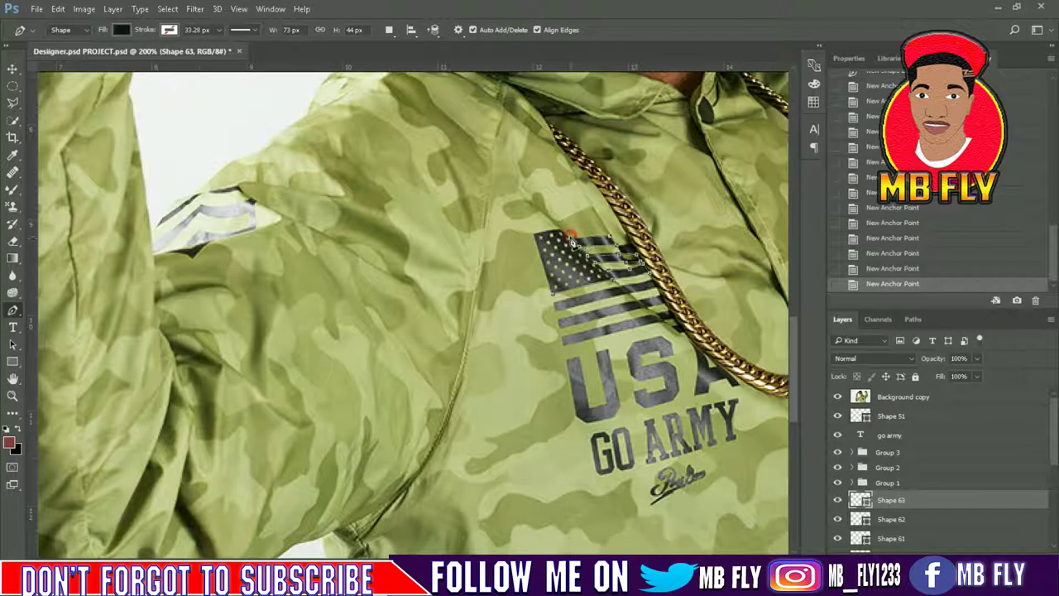
{"action": "left_click", "coordinate": [533, 237]}
{"action": "left_click", "coordinate": [552, 298]}
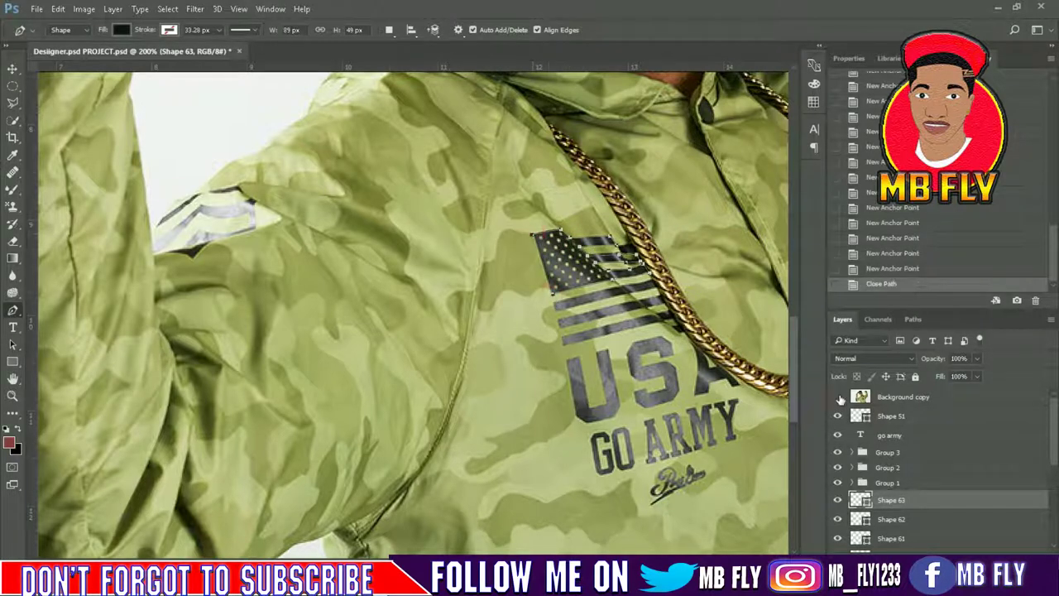
Hide the reference photo and rasterize the flag shape for erasing
{"action": "left_click", "coordinate": [837, 396]}
{"action": "right_click", "coordinate": [433, 286]}
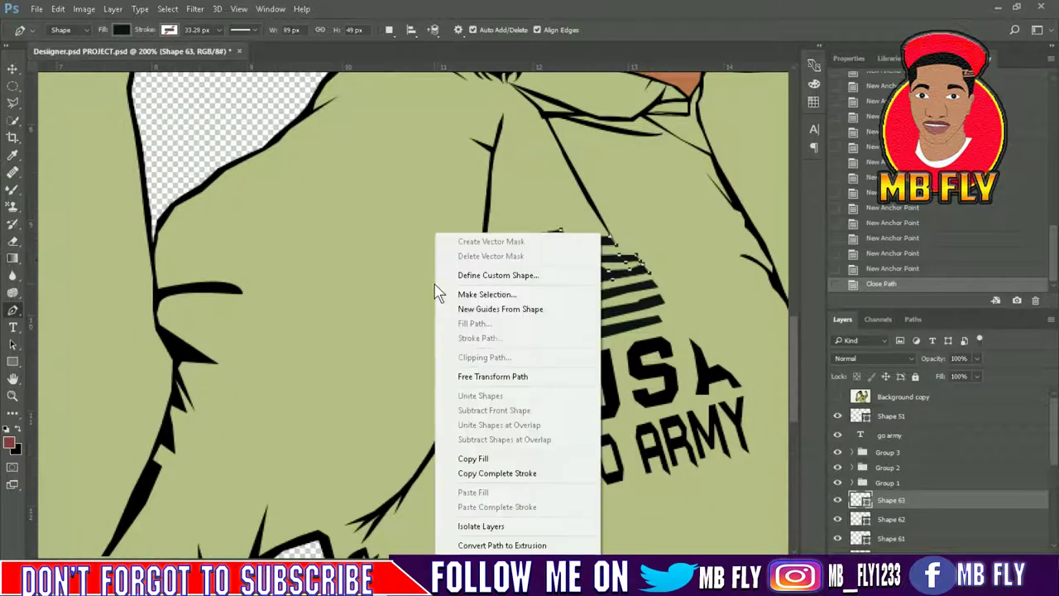
{"action": "key", "text": "Escape"}
{"action": "key", "text": "e"}
{"action": "left_click", "coordinate": [639, 252]}
{"action": "key", "text": "Return"}
Erase speckled stars into the flag's star field with a spatter Eraser brush
{"action": "right_click", "coordinate": [562, 260]}
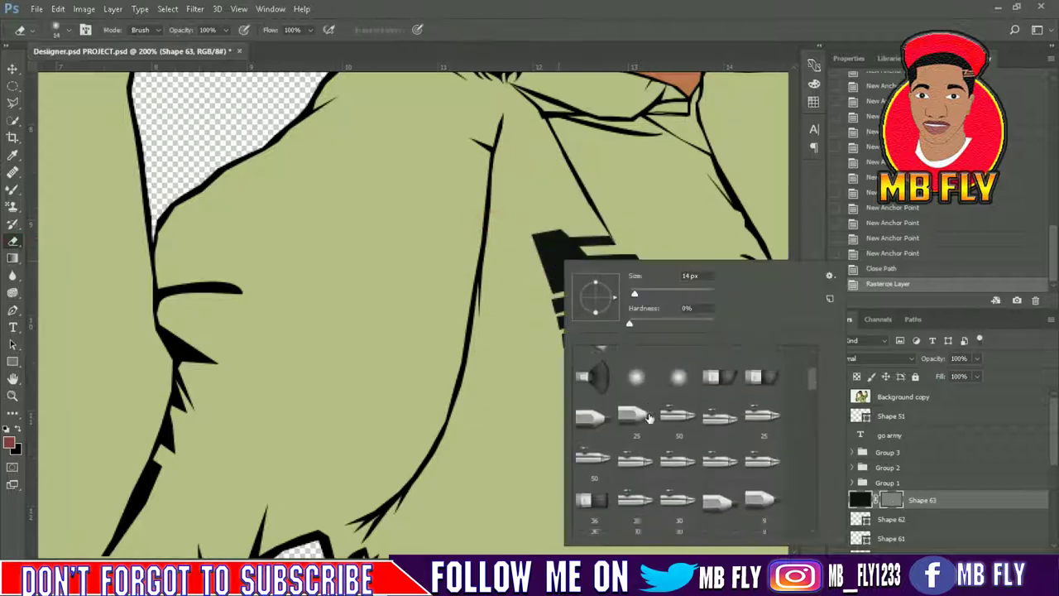
{"action": "double_click", "coordinate": [592, 488]}
{"action": "left_click", "coordinate": [552, 255]}
{"action": "left_click", "coordinate": [581, 277]}
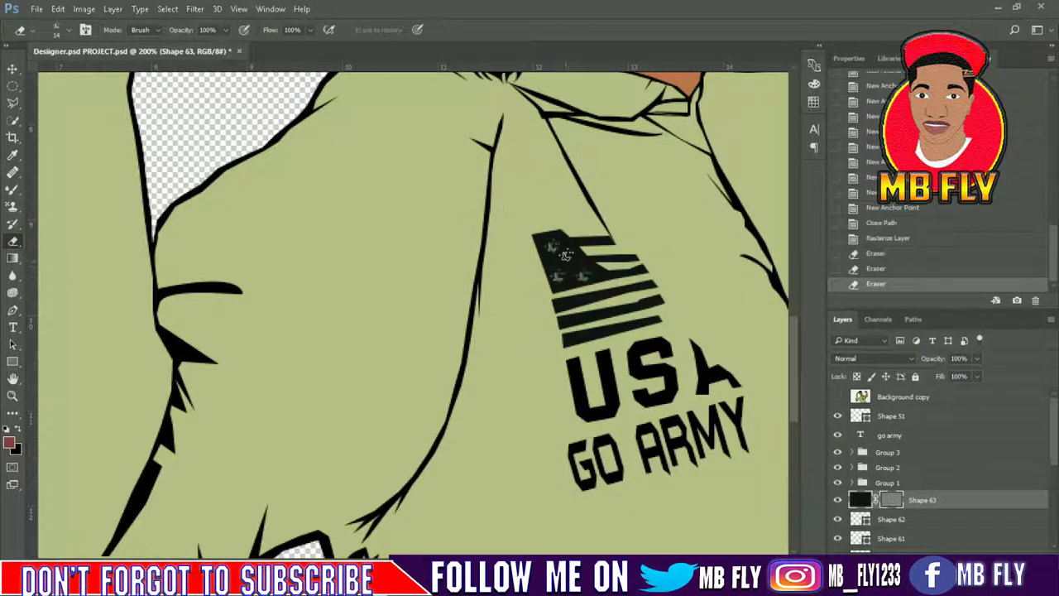
{"action": "left_click", "coordinate": [550, 258]}
{"action": "left_click", "coordinate": [574, 270]}
{"action": "left_click", "coordinate": [558, 238]}
{"action": "left_click", "coordinate": [559, 237]}
{"action": "left_click", "coordinate": [597, 275]}
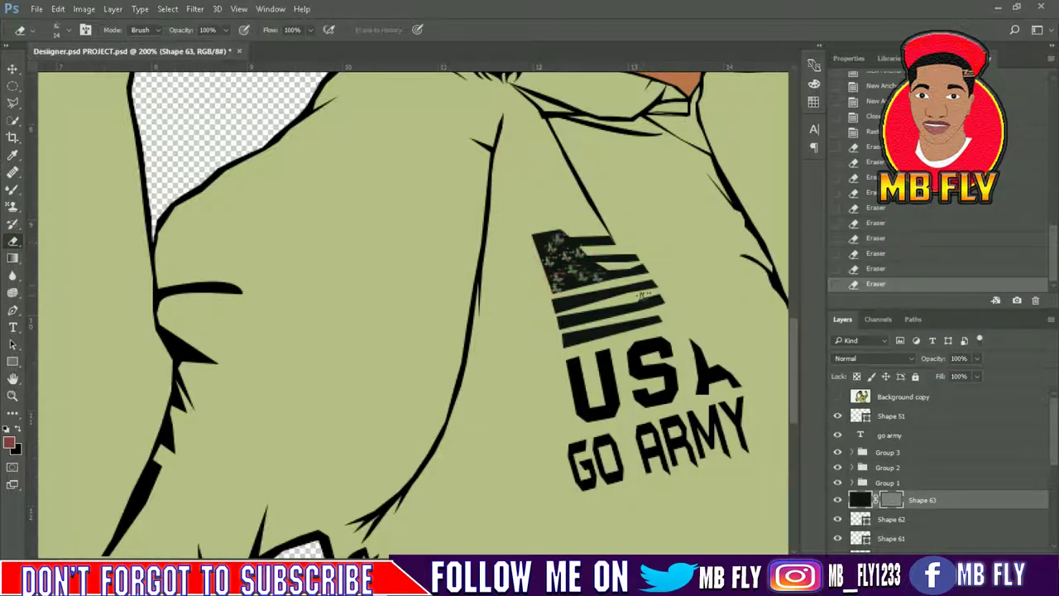
{"action": "key", "text": "ctrl+minus"}
{"action": "key", "text": "ctrl+minus"}
{"action": "key", "text": "ctrl+minus"}
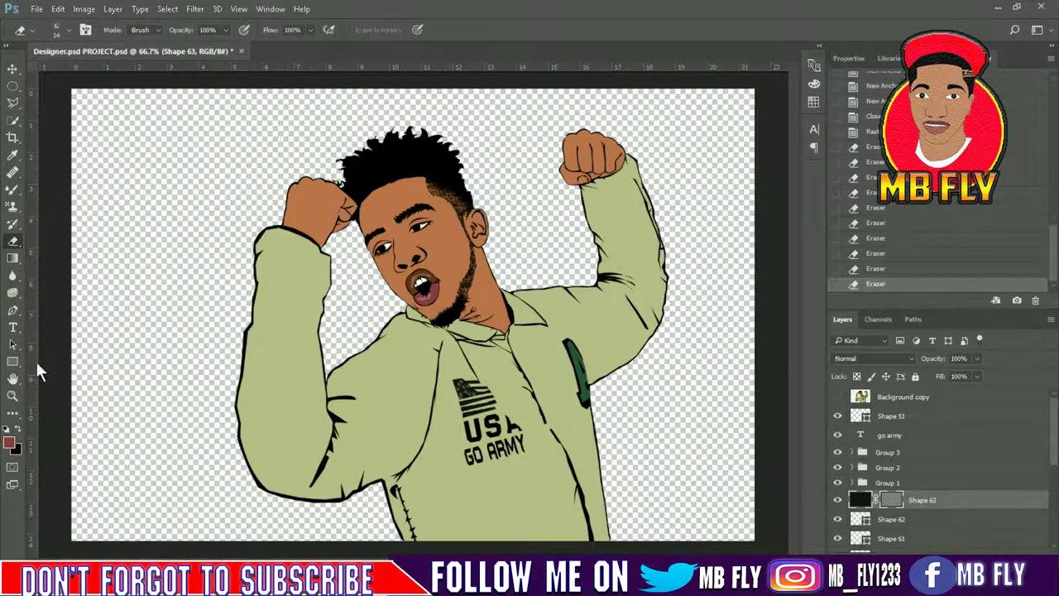
Select the jacket's Shape 52 layer and try an olive fill before reverting to khaki
{"action": "left_click", "coordinate": [12, 68]}
{"action": "left_click", "coordinate": [377, 416]}
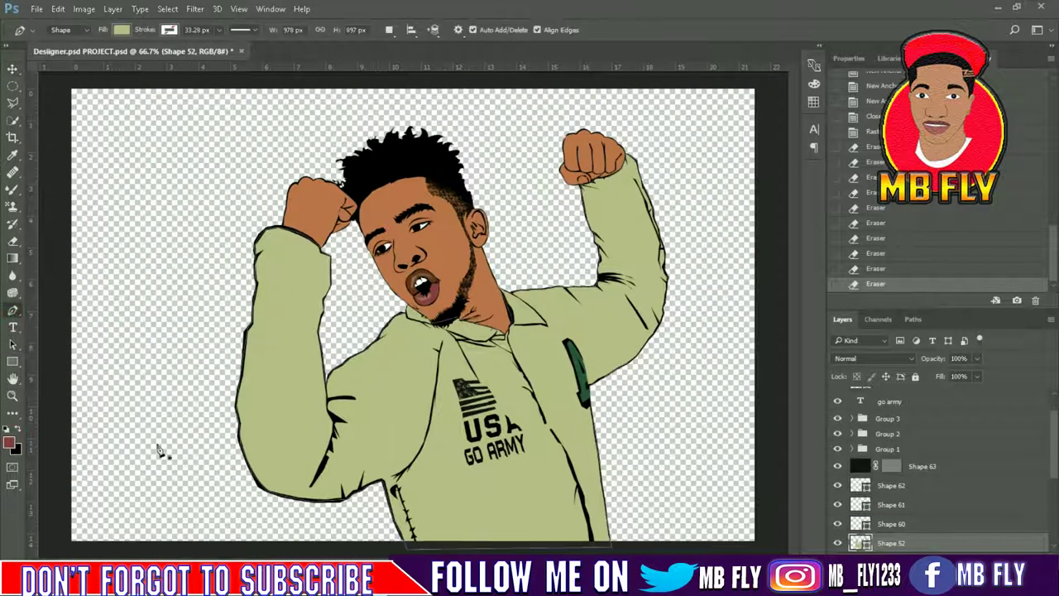
{"action": "left_click", "coordinate": [10, 442]}
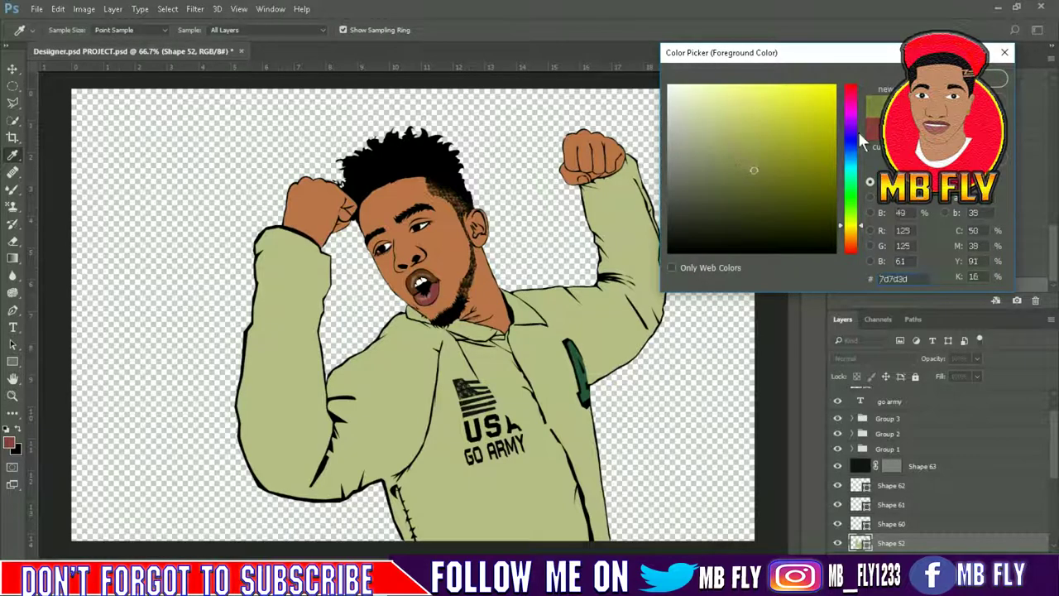
{"action": "left_click", "coordinate": [993, 79]}
{"action": "left_click", "coordinate": [120, 29]}
{"action": "left_click", "coordinate": [149, 248]}
{"action": "key", "text": "Return"}
{"action": "left_click", "coordinate": [152, 244]}
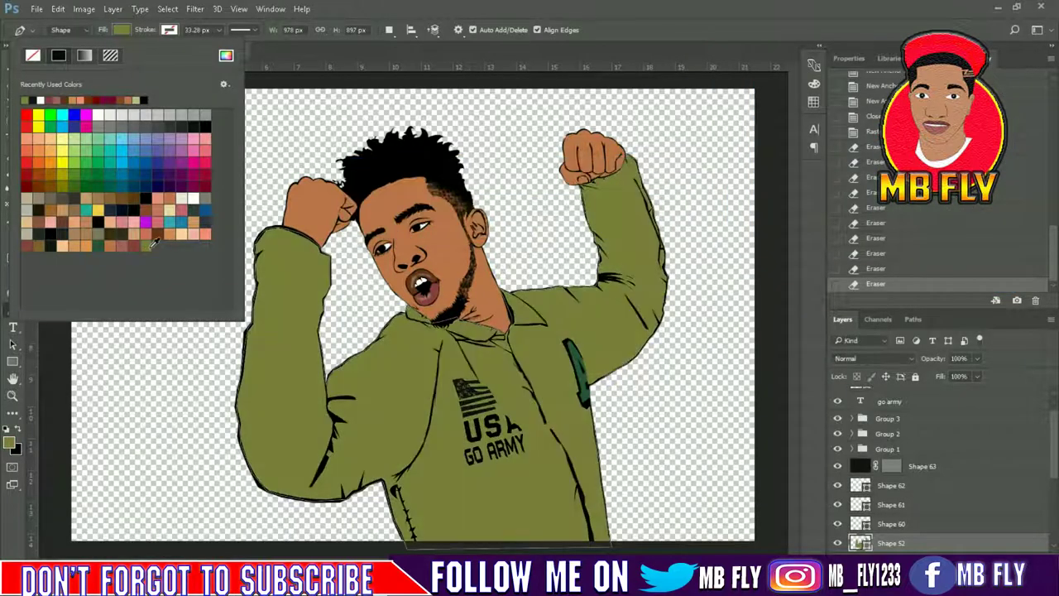
{"action": "left_click", "coordinate": [136, 99]}
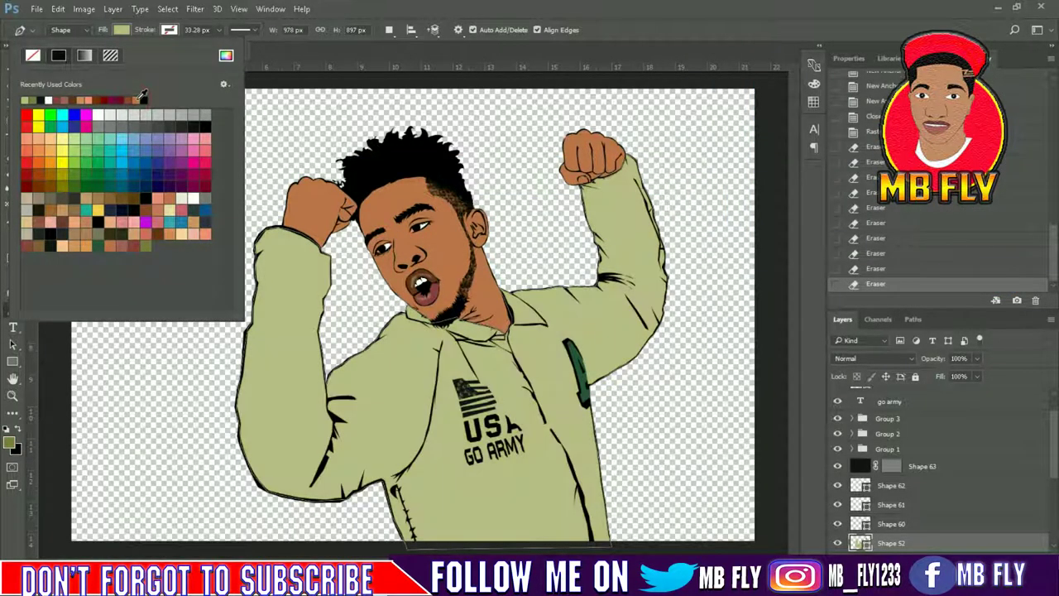
{"action": "key", "text": "Return"}
Set the jacket's fill to the brighter yellow-green c0c063
{"action": "left_click", "coordinate": [10, 442]}
{"action": "left_click_drag", "start_coordinate": [717, 129], "coordinate": [749, 126]}
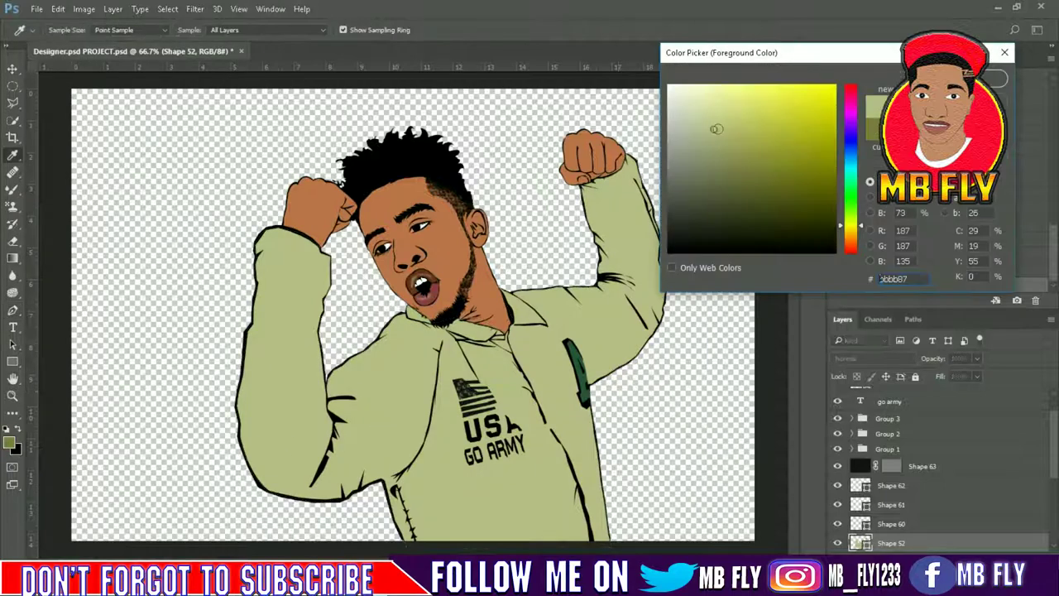
{"action": "key", "text": "Return"}
{"action": "left_click", "coordinate": [121, 30]}
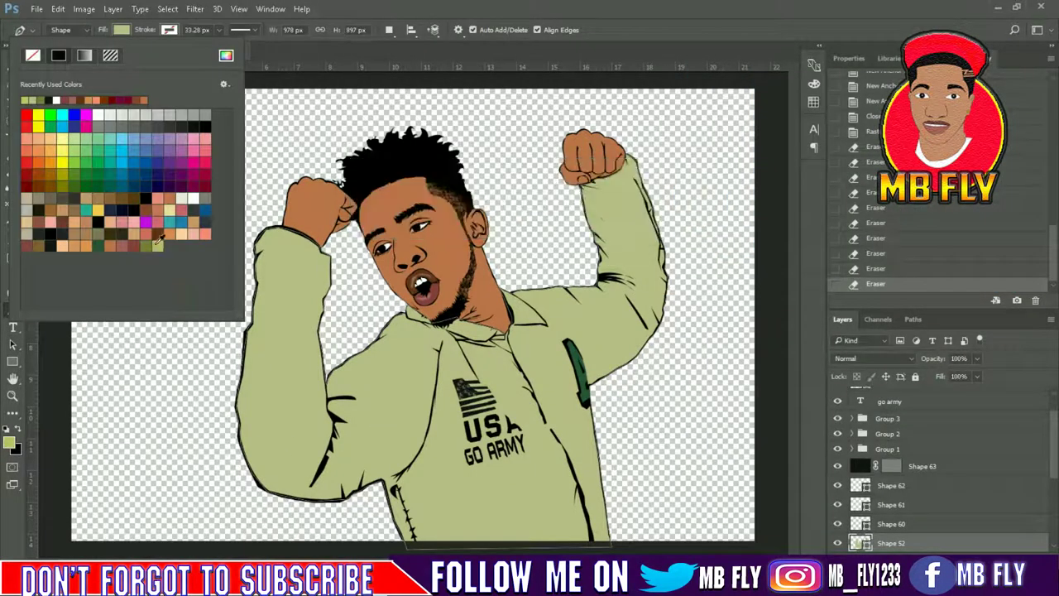
{"action": "key", "text": "Return"}
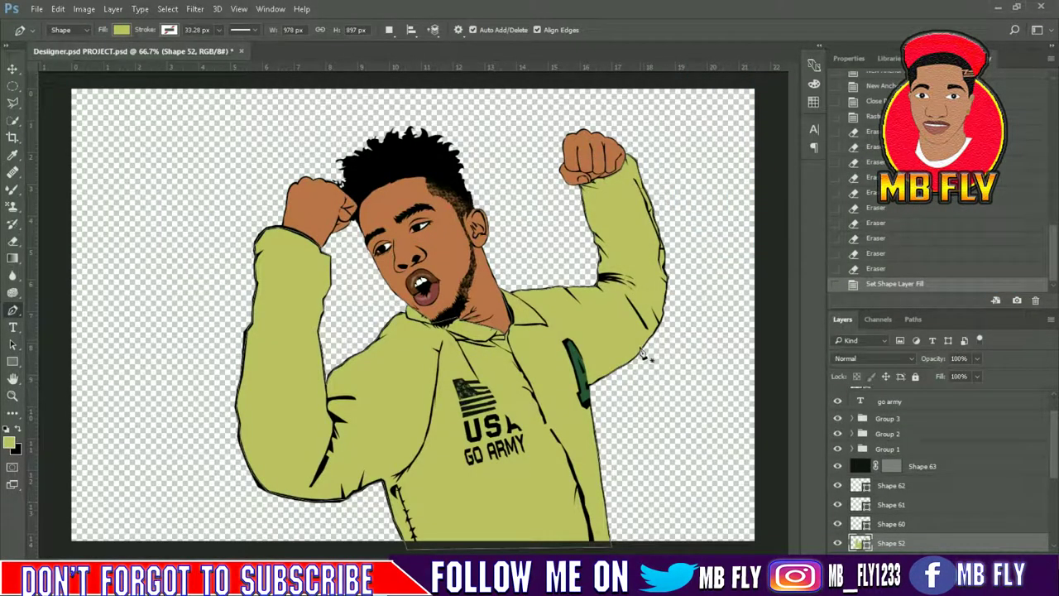
Show the reference photo and select the layer to hold the face shading above
{"action": "scroll", "coordinate": [893, 463], "scroll_direction": "up", "scroll_amount": 2}
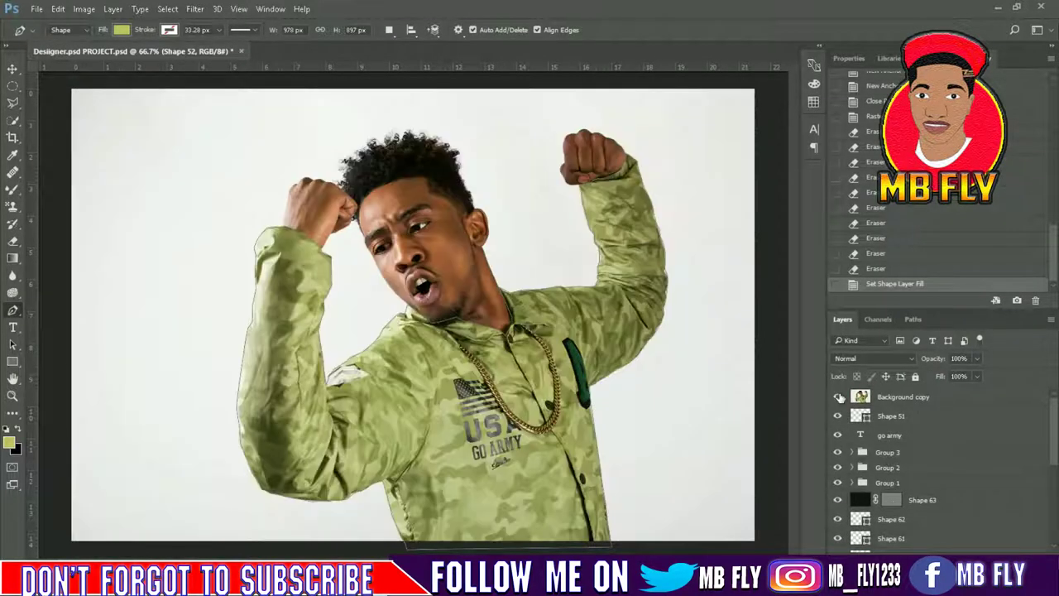
{"action": "left_click", "coordinate": [837, 396]}
{"action": "left_click", "coordinate": [837, 396]}
{"action": "left_click", "coordinate": [837, 396]}
{"action": "scroll", "coordinate": [410, 270], "scroll_direction": "up", "scroll_amount": 3}
{"action": "scroll", "coordinate": [411, 270], "scroll_direction": "up", "scroll_amount": 1}
{"action": "scroll", "coordinate": [273, 325], "scroll_direction": "up", "scroll_amount": 3}
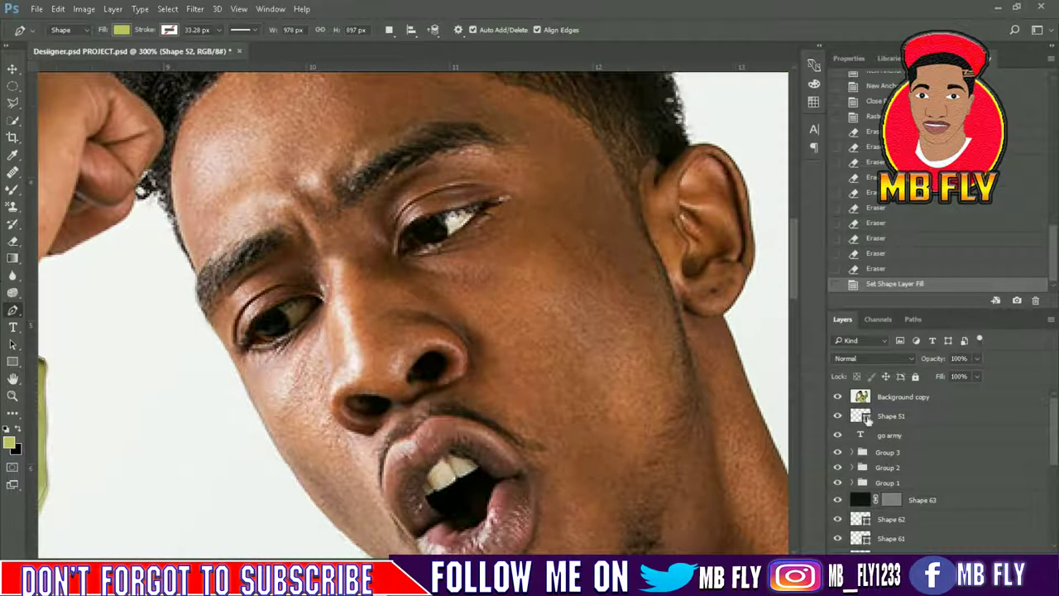
{"action": "left_click", "coordinate": [866, 420]}
Start the black Shape 64 shading outline across the forehead
{"action": "left_click", "coordinate": [310, 181]}
{"action": "left_click", "coordinate": [378, 108]}
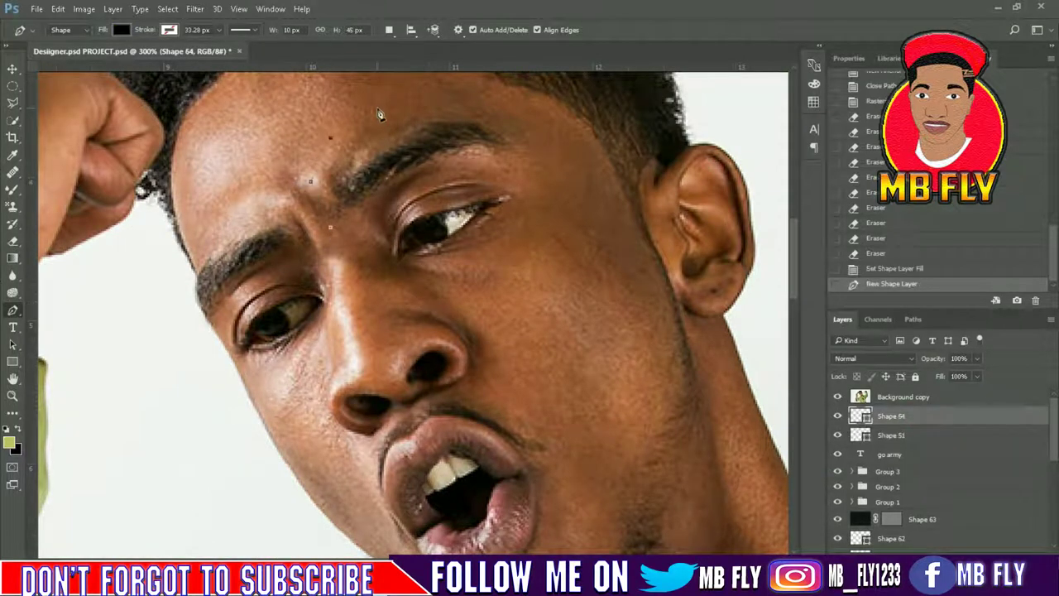
{"action": "left_click", "coordinate": [455, 98]}
{"action": "left_click", "coordinate": [510, 115]}
{"action": "left_click", "coordinate": [535, 144]}
{"action": "left_click", "coordinate": [545, 183]}
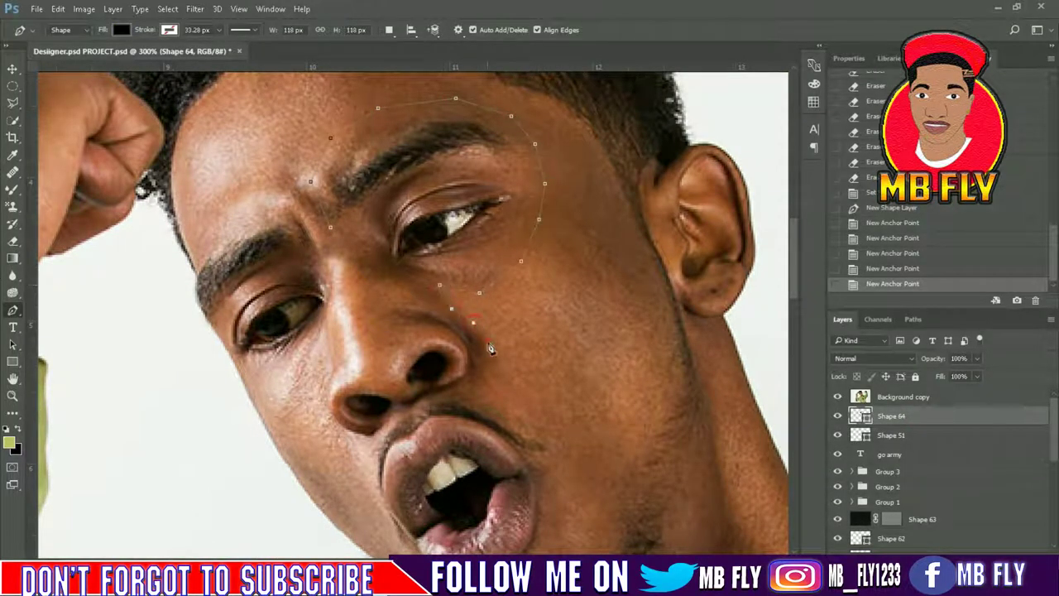
Complete the shading outline along the upper lip and lower eye to the brow
{"action": "left_click", "coordinate": [458, 402]}
{"action": "left_click", "coordinate": [438, 402]}
{"action": "left_click", "coordinate": [419, 407]}
{"action": "left_click", "coordinate": [395, 421]}
{"action": "left_click", "coordinate": [373, 449]}
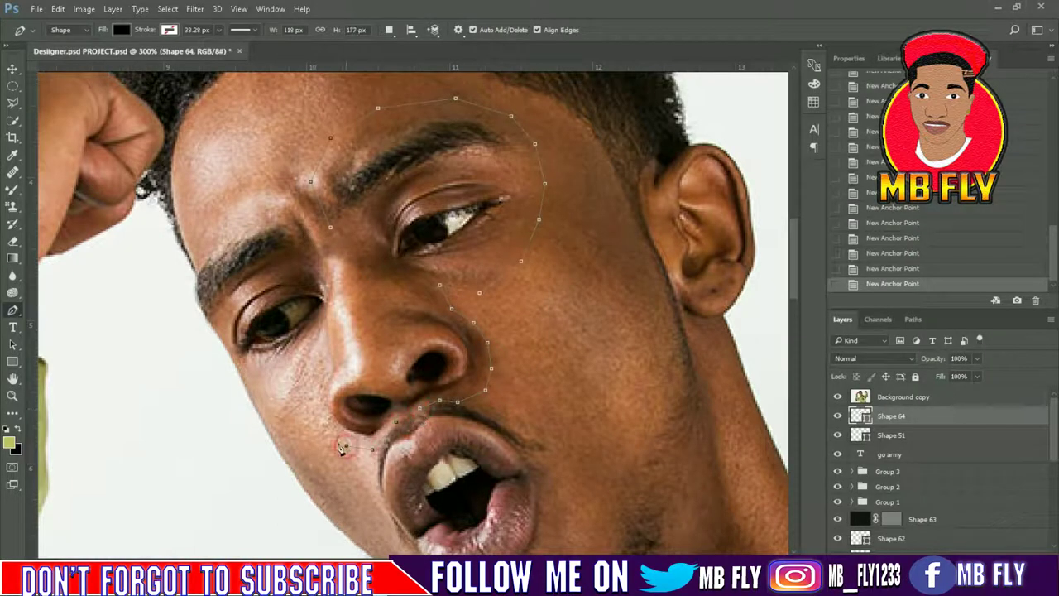
{"action": "left_click", "coordinate": [315, 360]}
{"action": "left_click", "coordinate": [299, 354]}
{"action": "left_click", "coordinate": [265, 367]}
{"action": "left_click", "coordinate": [240, 364]}
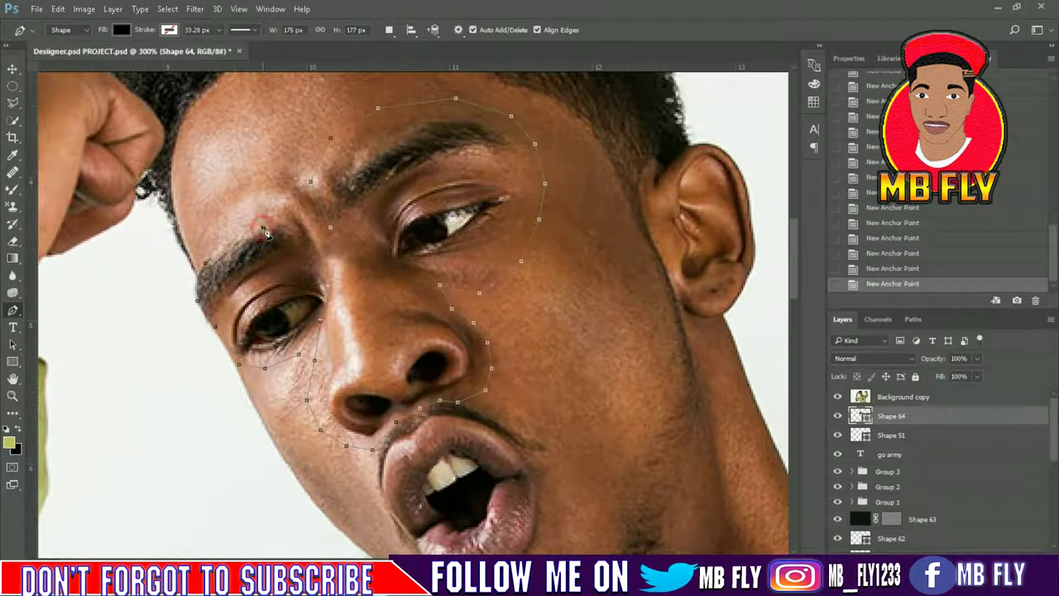
Set the shading to 30% opacity and soft-erase it across the nose
{"action": "left_click", "coordinate": [836, 397]}
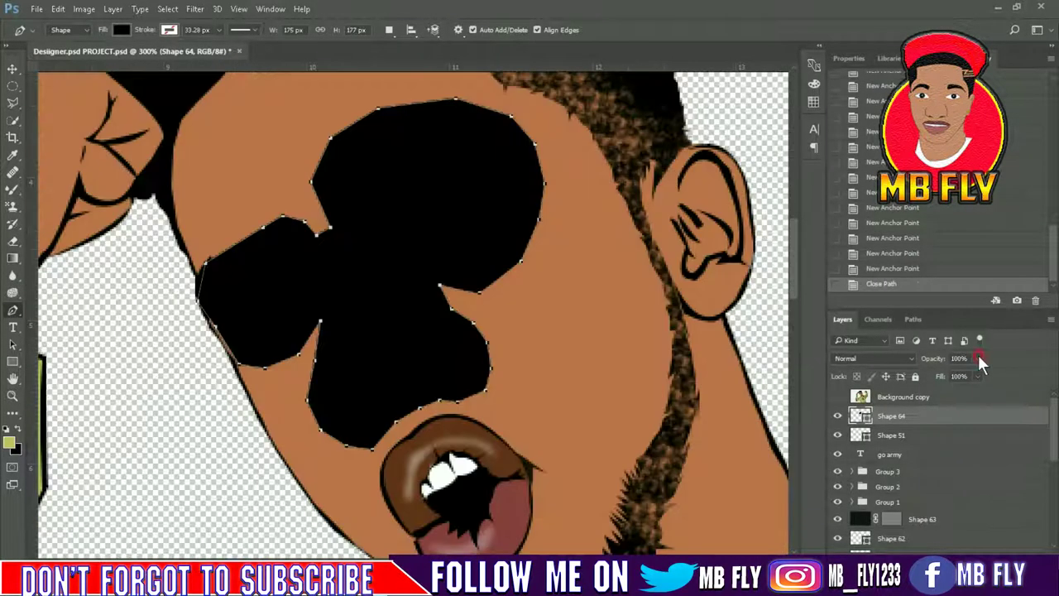
{"action": "left_click_drag", "start_coordinate": [957, 373], "coordinate": [934, 377]}
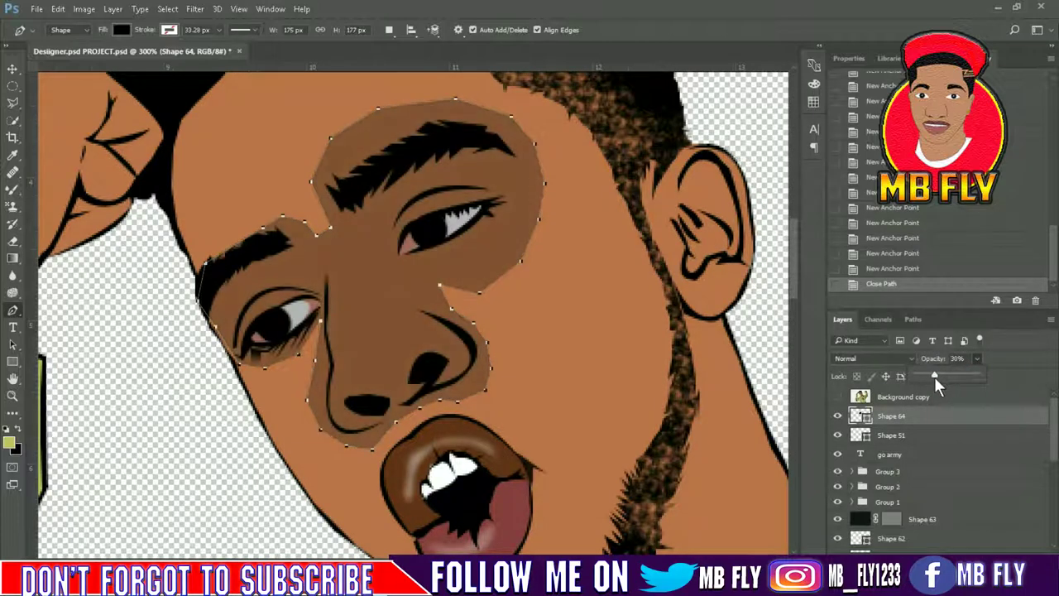
{"action": "left_click", "coordinate": [836, 397]}
{"action": "left_click", "coordinate": [12, 240]}
{"action": "right_click", "coordinate": [513, 286]}
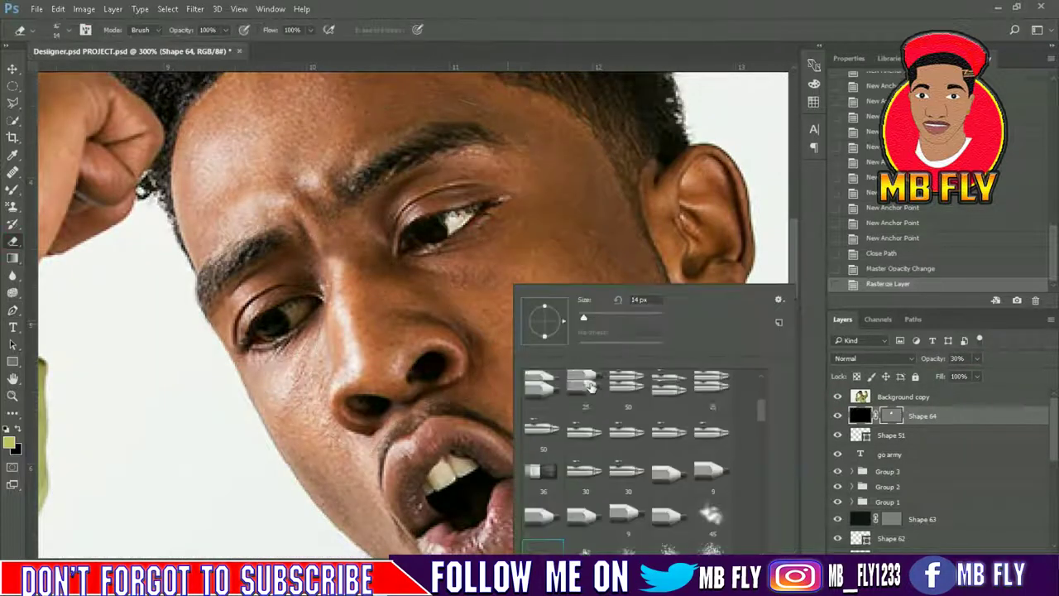
{"action": "left_click", "coordinate": [542, 389]}
{"action": "left_click", "coordinate": [342, 270]}
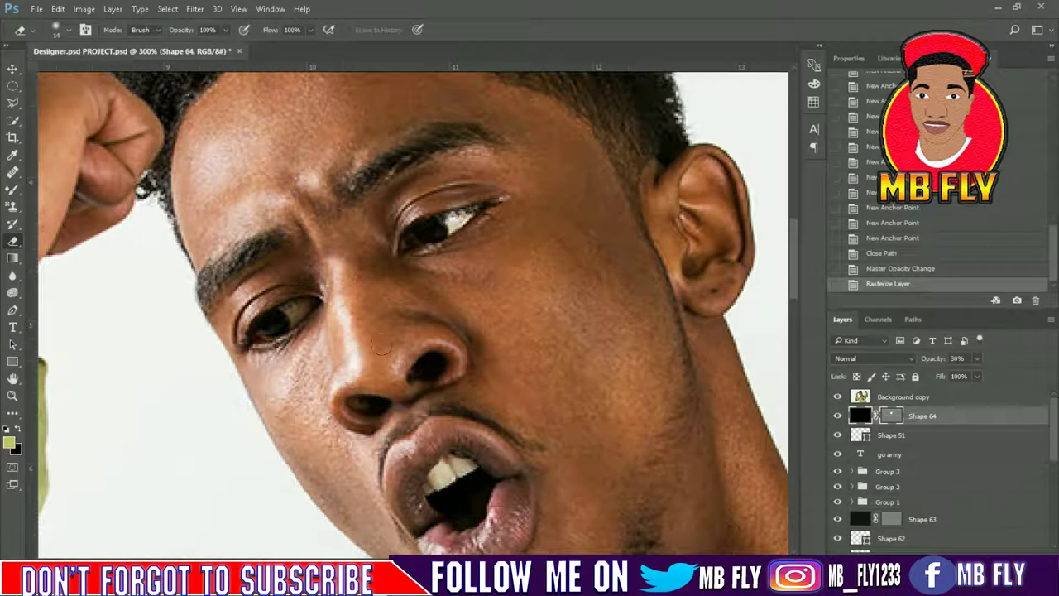
{"action": "left_click_drag", "start_coordinate": [422, 374], "coordinate": [362, 372]}
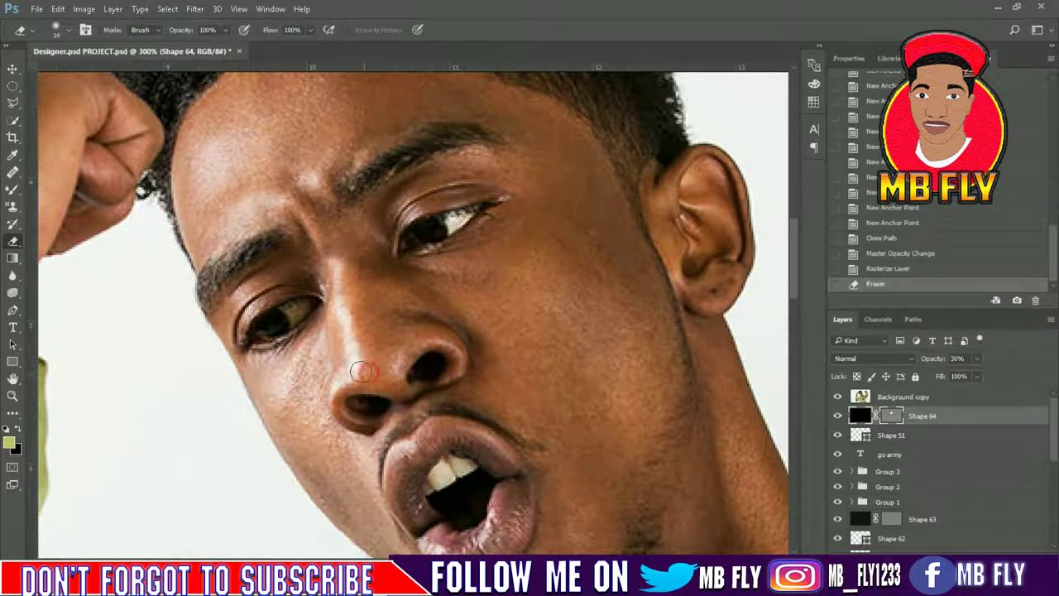
Enlarge the soft eraser to 58 px and soften shading edges on the nose and cheek
{"action": "left_click", "coordinate": [338, 261]}
{"action": "left_click", "coordinate": [372, 276]}
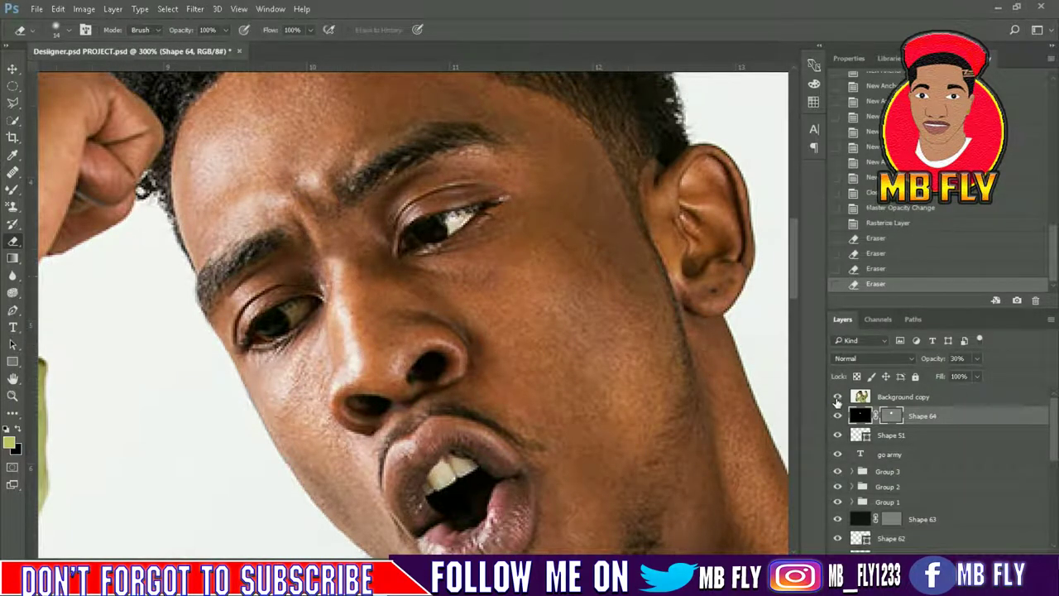
{"action": "left_click", "coordinate": [836, 397]}
{"action": "right_click", "coordinate": [586, 253]}
{"action": "left_click_drag", "start_coordinate": [653, 284], "coordinate": [675, 285]}
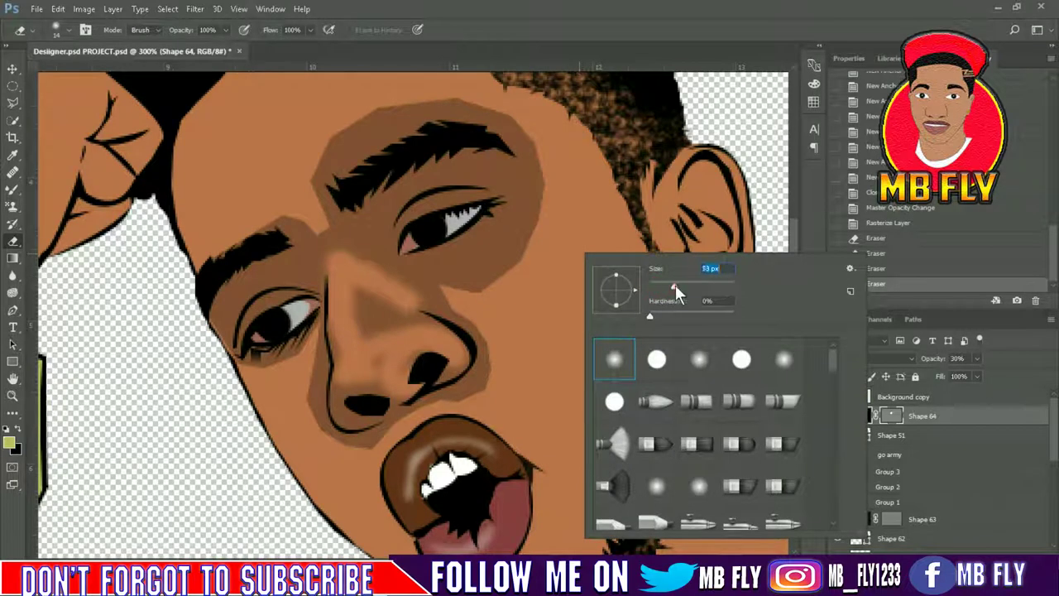
{"action": "left_click", "coordinate": [364, 327]}
{"action": "mouse_move", "coordinate": [364, 327]}
{"action": "left_mouse_down"}
{"action": "mouse_move", "coordinate": [496, 343]}
{"action": "mouse_move", "coordinate": [532, 324]}
{"action": "mouse_move", "coordinate": [515, 279]}
{"action": "mouse_move", "coordinate": [545, 286]}
{"action": "left_mouse_up"}
Erase forehead, brow and cheek shading, then lower the layer opacity to 15%
{"action": "scroll", "coordinate": [529, 182], "scroll_direction": "up", "scroll_amount": 3}
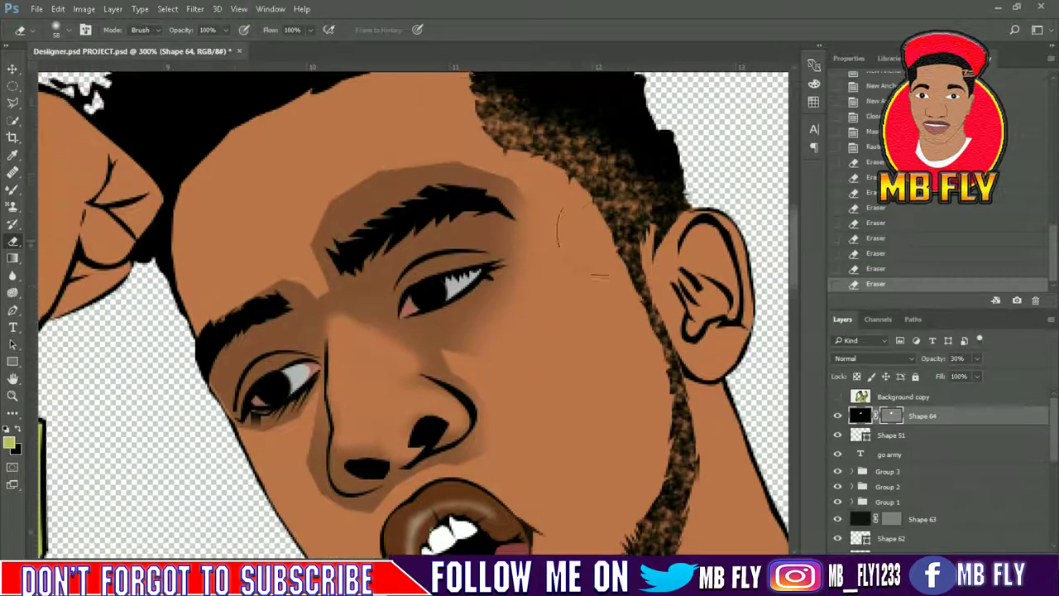
{"action": "scroll", "coordinate": [523, 166], "scroll_direction": "up", "scroll_amount": 1}
{"action": "mouse_move", "coordinate": [523, 164]}
{"action": "left_mouse_down"}
{"action": "mouse_move", "coordinate": [464, 190]}
{"action": "mouse_move", "coordinate": [331, 177]}
{"action": "mouse_move", "coordinate": [288, 248]}
{"action": "mouse_move", "coordinate": [335, 323]}
{"action": "mouse_move", "coordinate": [219, 389]}
{"action": "mouse_move", "coordinate": [223, 446]}
{"action": "mouse_move", "coordinate": [322, 496]}
{"action": "mouse_move", "coordinate": [364, 534]}
{"action": "left_mouse_up"}
{"action": "right_click", "coordinate": [617, 285]}
{"action": "left_click_drag", "start_coordinate": [707, 314], "coordinate": [699, 314]}
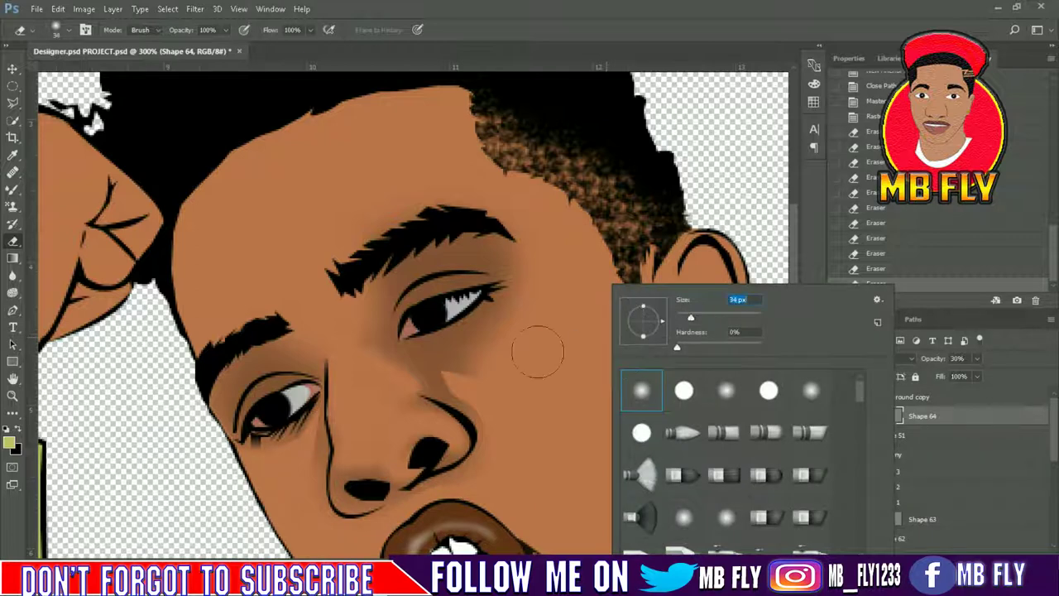
{"action": "left_click", "coordinate": [538, 350]}
{"action": "mouse_move", "coordinate": [484, 395]}
{"action": "left_mouse_down"}
{"action": "mouse_move", "coordinate": [504, 474]}
{"action": "mouse_move", "coordinate": [386, 517]}
{"action": "mouse_move", "coordinate": [376, 451]}
{"action": "mouse_move", "coordinate": [395, 408]}
{"action": "mouse_move", "coordinate": [354, 402]}
{"action": "mouse_move", "coordinate": [295, 425]}
{"action": "mouse_move", "coordinate": [271, 475]}
{"action": "mouse_move", "coordinate": [430, 405]}
{"action": "left_mouse_up"}
{"action": "left_click_drag", "start_coordinate": [979, 367], "coordinate": [966, 377]}
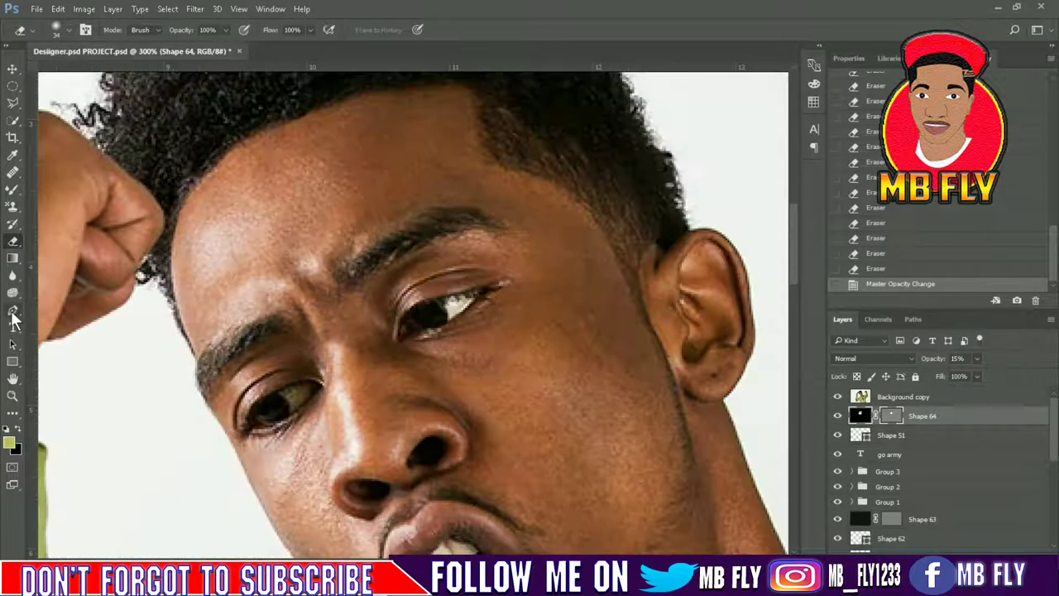
Outline a white highlight shape down the nose and lower its opacity to 54%
{"action": "left_click", "coordinate": [13, 311]}
{"action": "left_click", "coordinate": [307, 341]}
{"action": "left_click", "coordinate": [328, 374]}
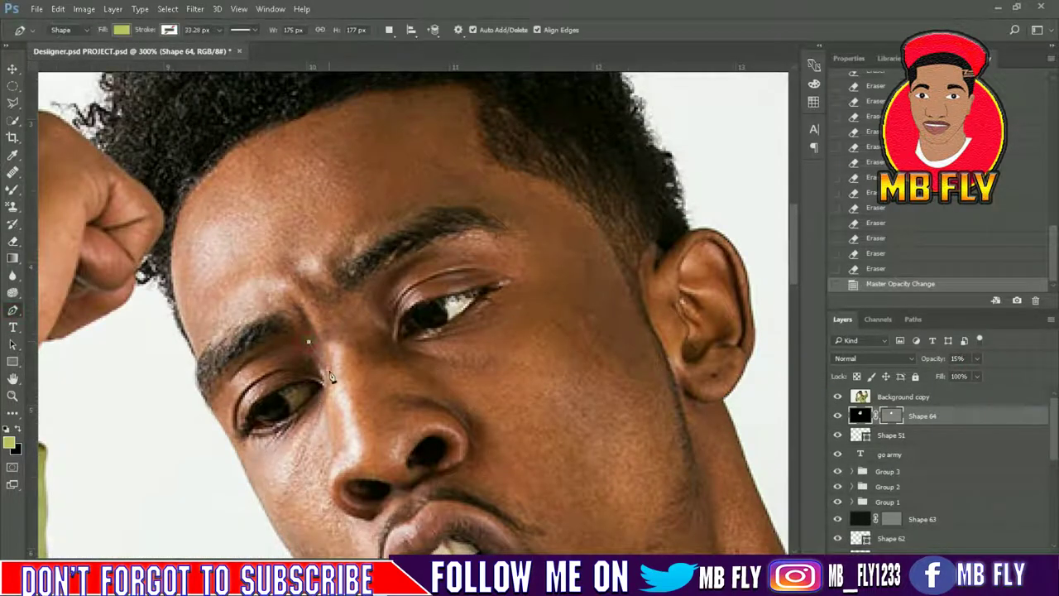
{"action": "left_click", "coordinate": [333, 434]}
{"action": "left_click", "coordinate": [325, 465]}
{"action": "left_click", "coordinate": [321, 501]}
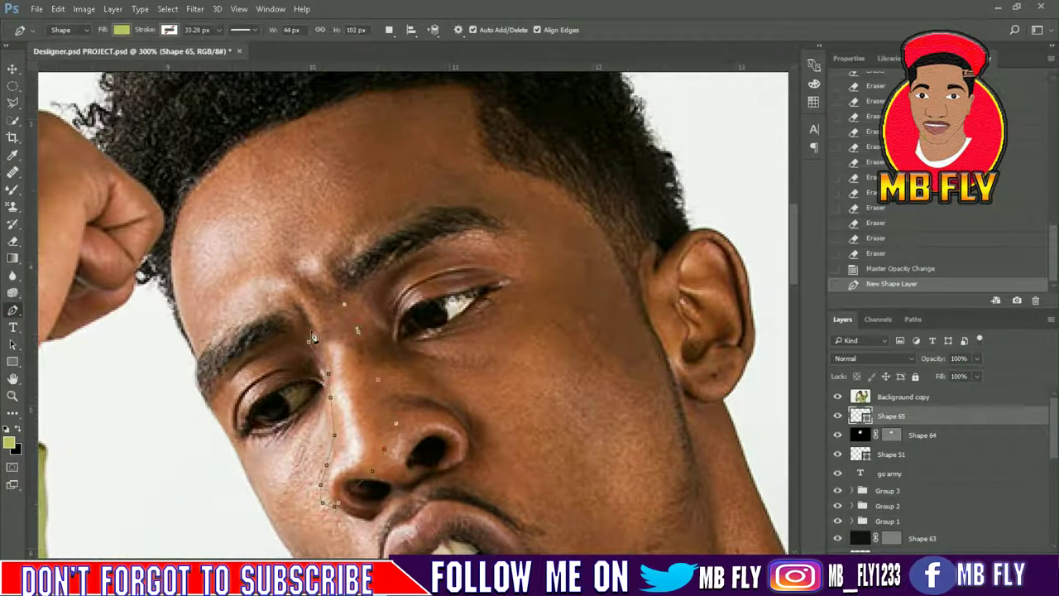
{"action": "left_click", "coordinate": [313, 337]}
{"action": "left_click", "coordinate": [122, 30]}
{"action": "left_click", "coordinate": [27, 100]}
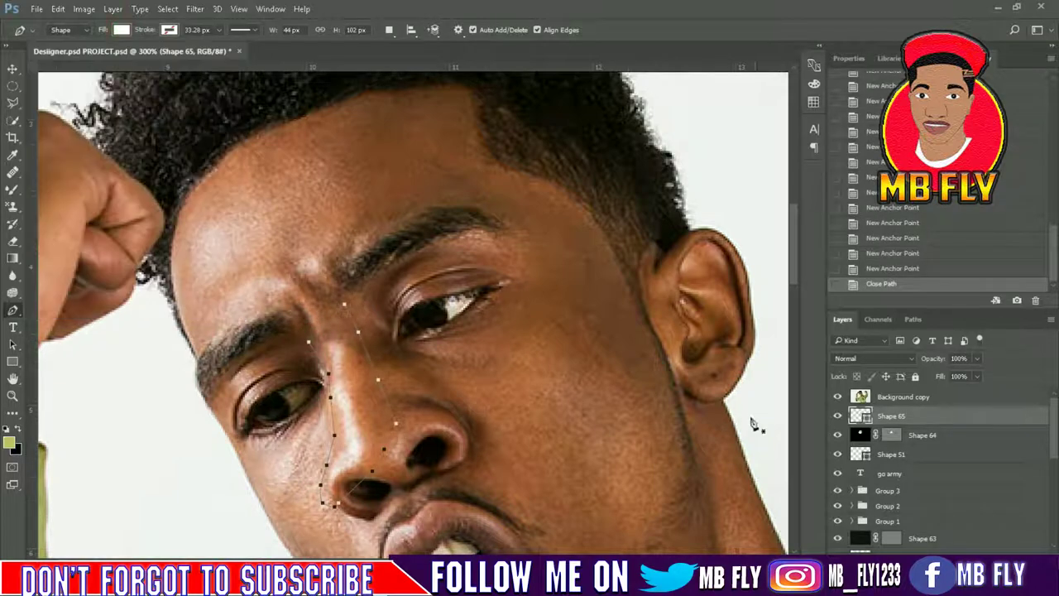
{"action": "left_click", "coordinate": [837, 396]}
{"action": "left_click_drag", "start_coordinate": [975, 359], "coordinate": [954, 373]}
Rasterize the nose highlight, erase its hard edges, and reduce its opacity to 32%
{"action": "key", "text": "e"}
{"action": "left_click", "coordinate": [482, 234]}
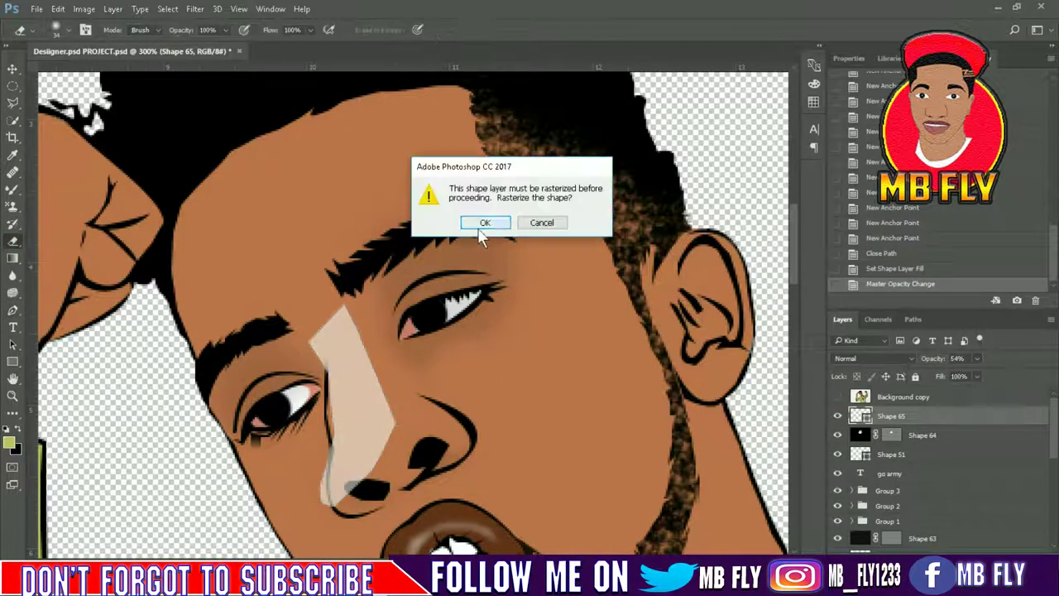
{"action": "left_click", "coordinate": [479, 225]}
{"action": "mouse_move", "coordinate": [334, 296]}
{"action": "left_mouse_down"}
{"action": "mouse_move", "coordinate": [319, 426]}
{"action": "mouse_move", "coordinate": [323, 335]}
{"action": "mouse_move", "coordinate": [294, 389]}
{"action": "left_mouse_up"}
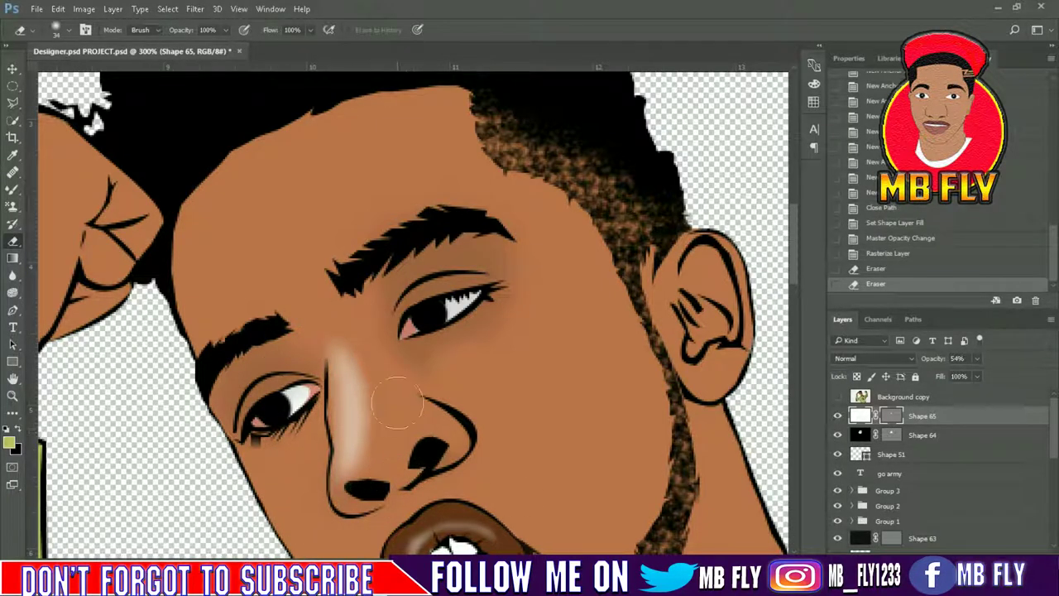
{"action": "left_click_drag", "start_coordinate": [397, 403], "coordinate": [355, 368]}
{"action": "left_click_drag", "start_coordinate": [968, 376], "coordinate": [963, 377]}
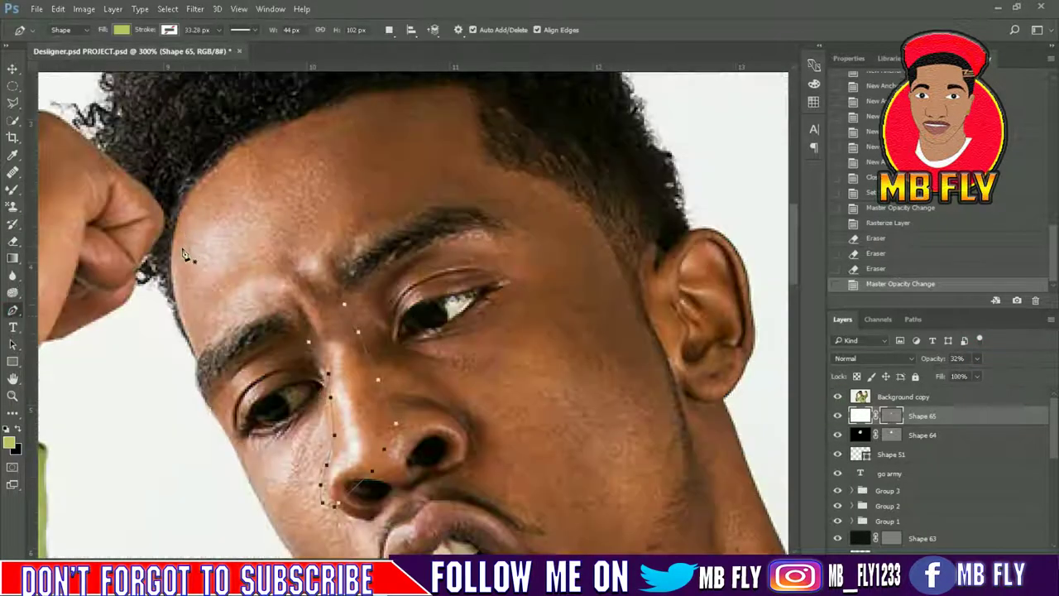
Outline a white highlight shape across the forehead and lower its opacity to about 16%
{"action": "left_click", "coordinate": [231, 169]}
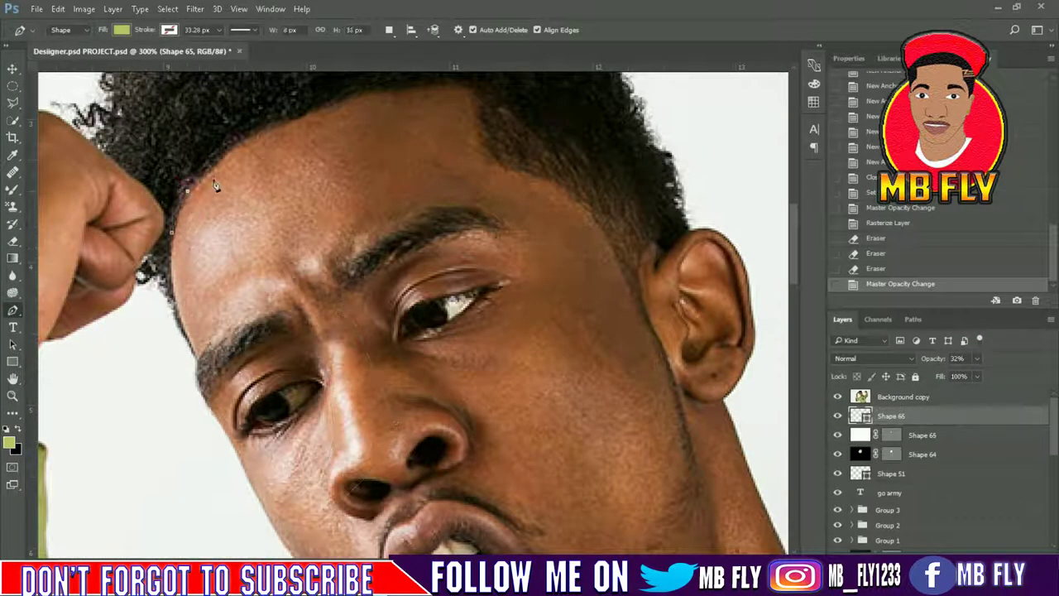
{"action": "left_click", "coordinate": [305, 160]}
{"action": "left_click", "coordinate": [335, 197]}
{"action": "left_click", "coordinate": [248, 317]}
{"action": "left_click", "coordinate": [210, 334]}
{"action": "left_click", "coordinate": [168, 274]}
{"action": "left_click", "coordinate": [171, 233]}
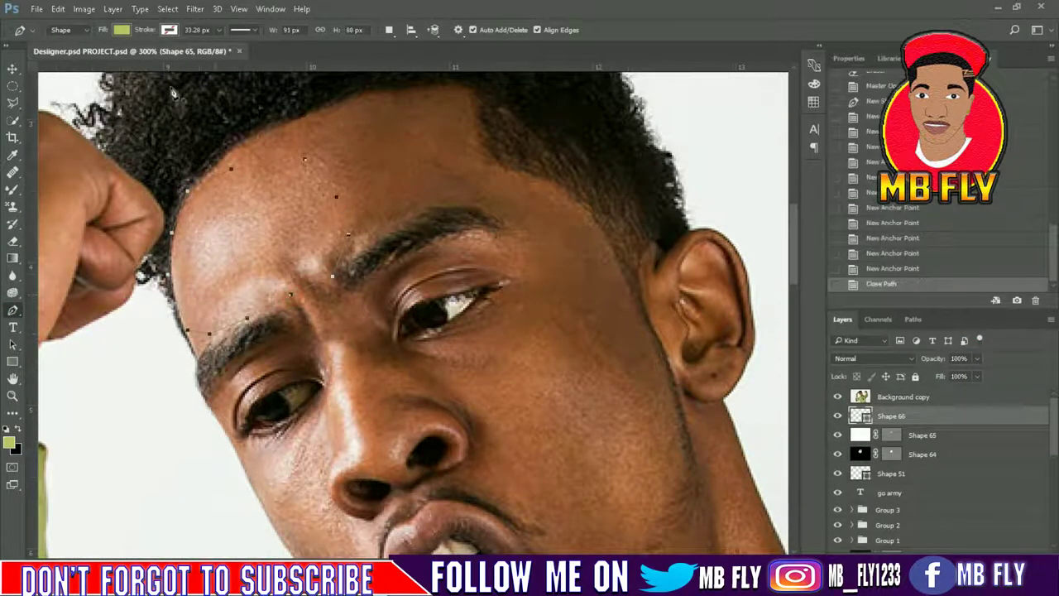
{"action": "left_click", "coordinate": [121, 30]}
{"action": "left_click", "coordinate": [38, 88]}
{"action": "left_click", "coordinate": [837, 396]}
{"action": "left_click", "coordinate": [976, 358]}
{"action": "left_click_drag", "start_coordinate": [976, 371], "coordinate": [926, 377]}
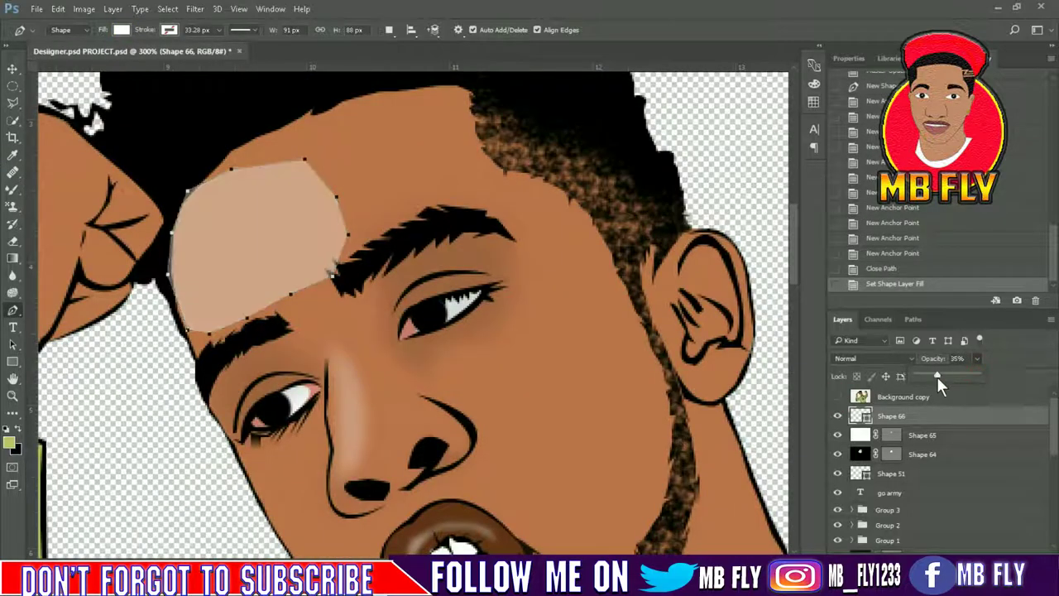
Rasterize the forehead highlight, soften its edges with the Eraser, and set opacity to 10%
{"action": "left_click", "coordinate": [12, 241]}
{"action": "left_click", "coordinate": [485, 274]}
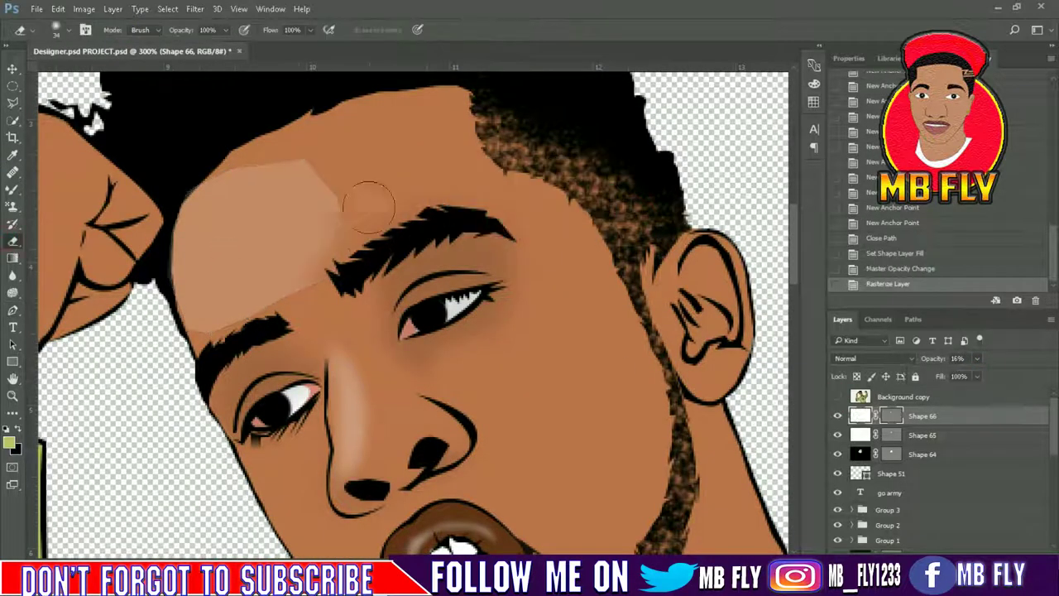
{"action": "left_click_drag", "start_coordinate": [339, 166], "coordinate": [190, 198]}
{"action": "mouse_move", "coordinate": [165, 272]}
{"action": "left_mouse_down"}
{"action": "mouse_move", "coordinate": [153, 240]}
{"action": "mouse_move", "coordinate": [198, 347]}
{"action": "mouse_move", "coordinate": [223, 157]}
{"action": "mouse_move", "coordinate": [314, 273]}
{"action": "mouse_move", "coordinate": [173, 306]}
{"action": "left_mouse_up"}
{"action": "left_click_drag", "start_coordinate": [976, 374], "coordinate": [973, 373]}
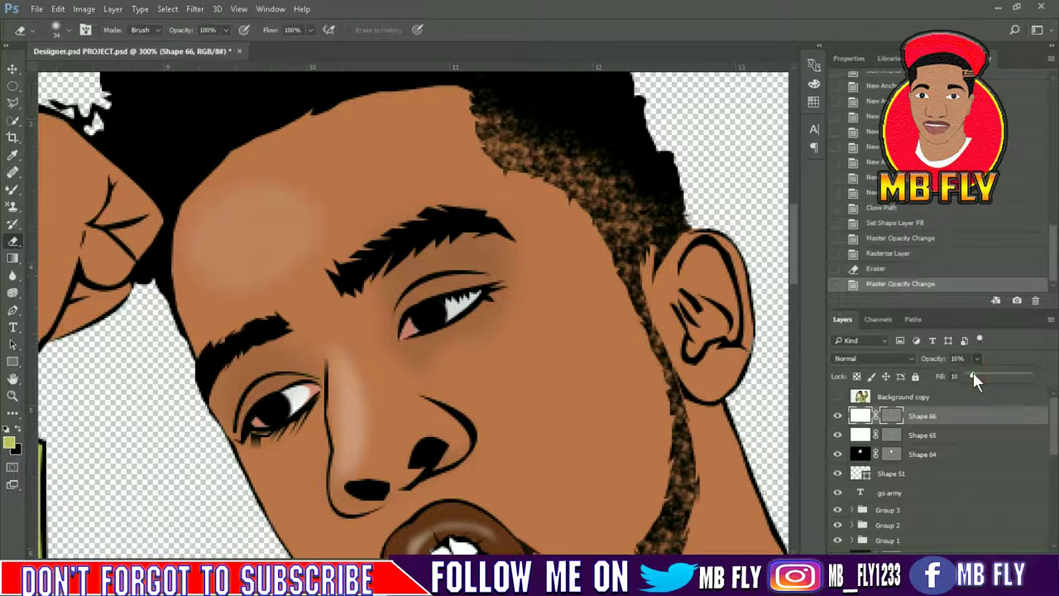
{"action": "key", "text": "ctrl+minus"}
{"action": "key", "text": "ctrl+minus"}
{"action": "key", "text": "ctrl+minus"}
{"action": "key", "text": "ctrl+minus"}
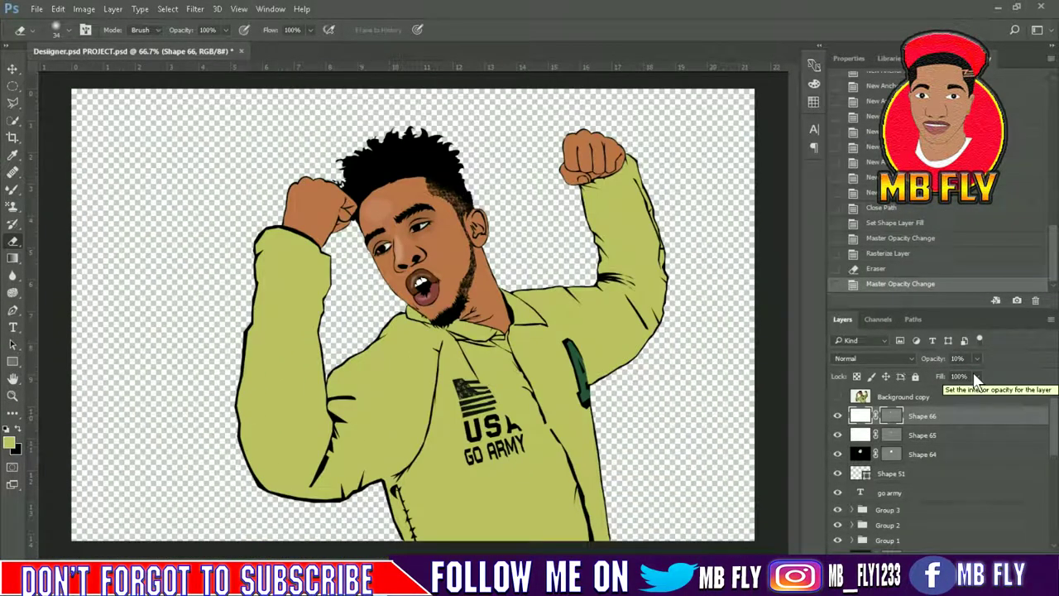
Paint a round bright yellow earring on the earlobe with a 17 px brush
{"action": "key", "text": "ctrl+plus"}
{"action": "key", "text": "ctrl+plus"}
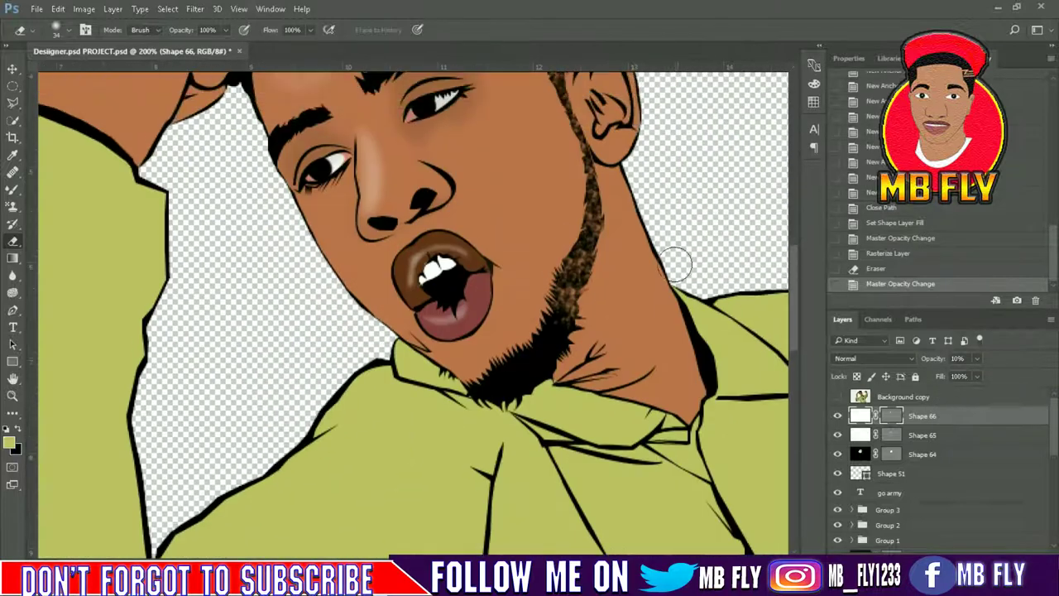
{"action": "right_click", "coordinate": [14, 190]}
{"action": "left_click", "coordinate": [74, 187]}
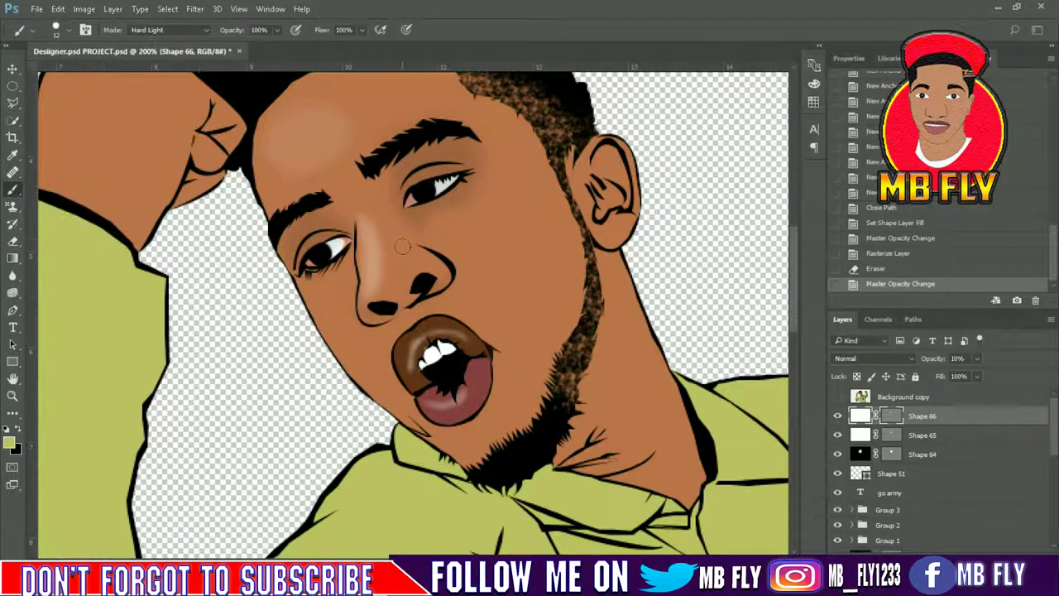
{"action": "right_click", "coordinate": [529, 268]}
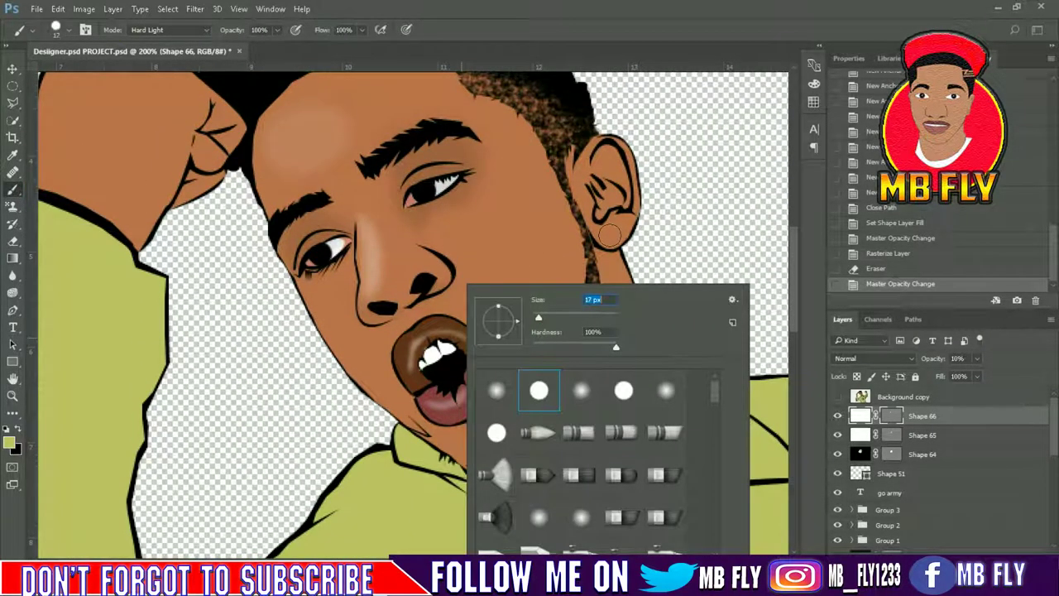
{"action": "left_click", "coordinate": [10, 444]}
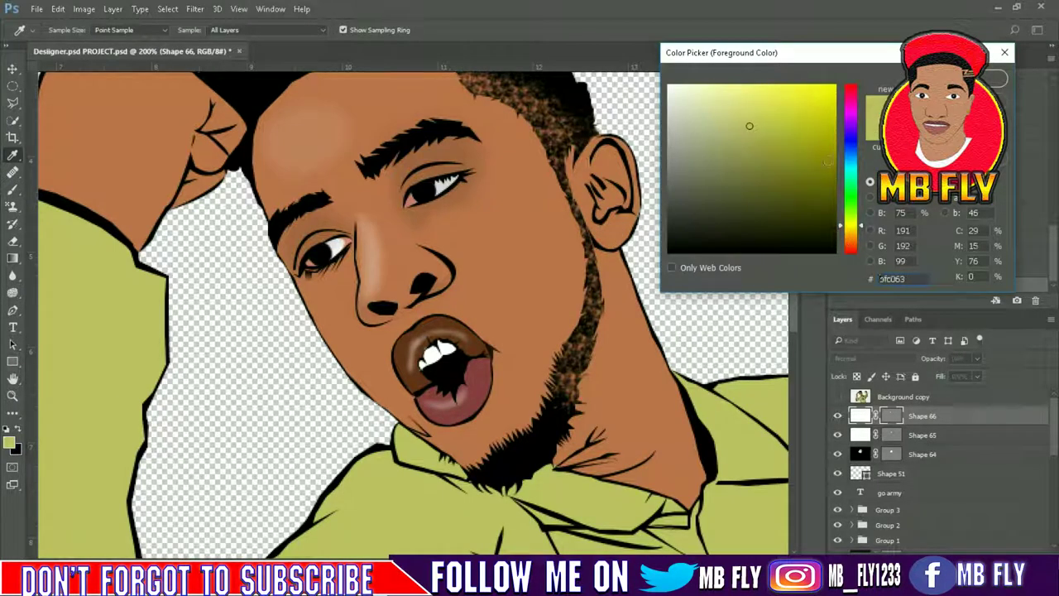
{"action": "left_click_drag", "start_coordinate": [809, 113], "coordinate": [830, 111]}
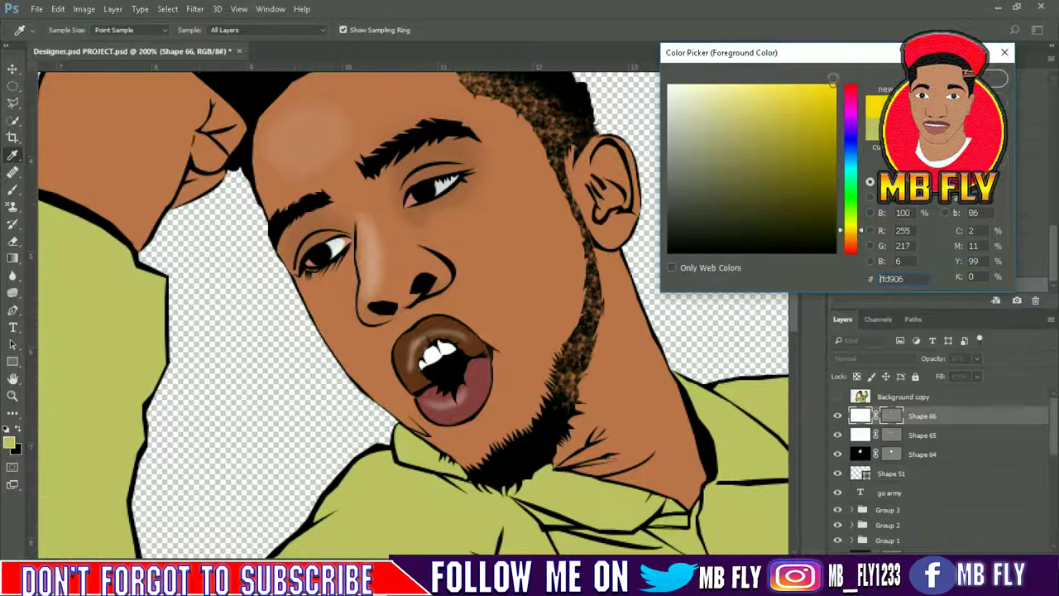
{"action": "left_click", "coordinate": [993, 78]}
{"action": "left_click", "coordinate": [609, 235]}
{"action": "left_click", "coordinate": [609, 235]}
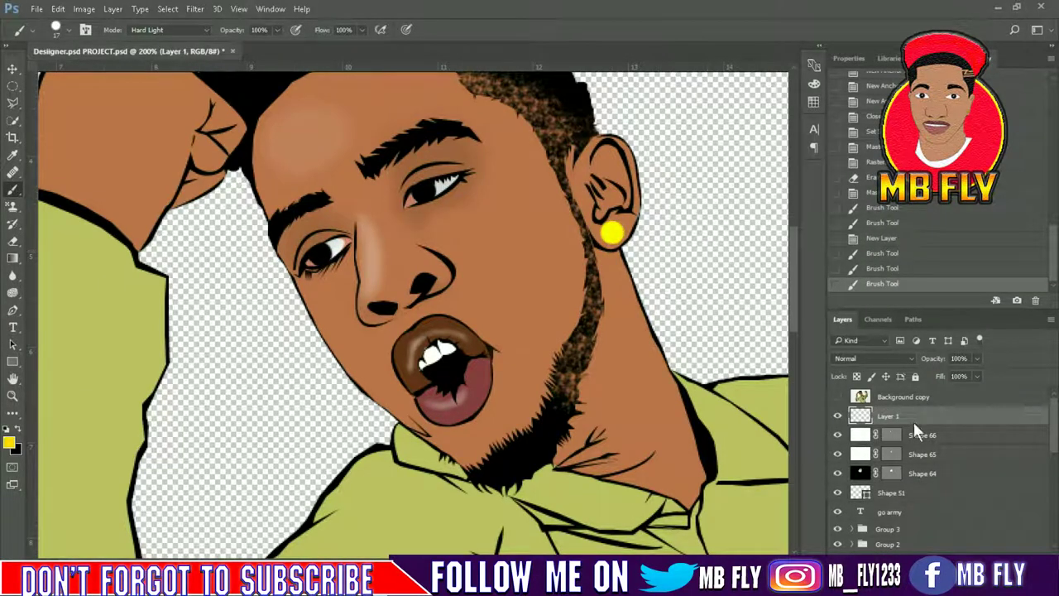
Add a drop shadow with a reduced size to the earring layer
{"action": "double_click", "coordinate": [913, 422]}
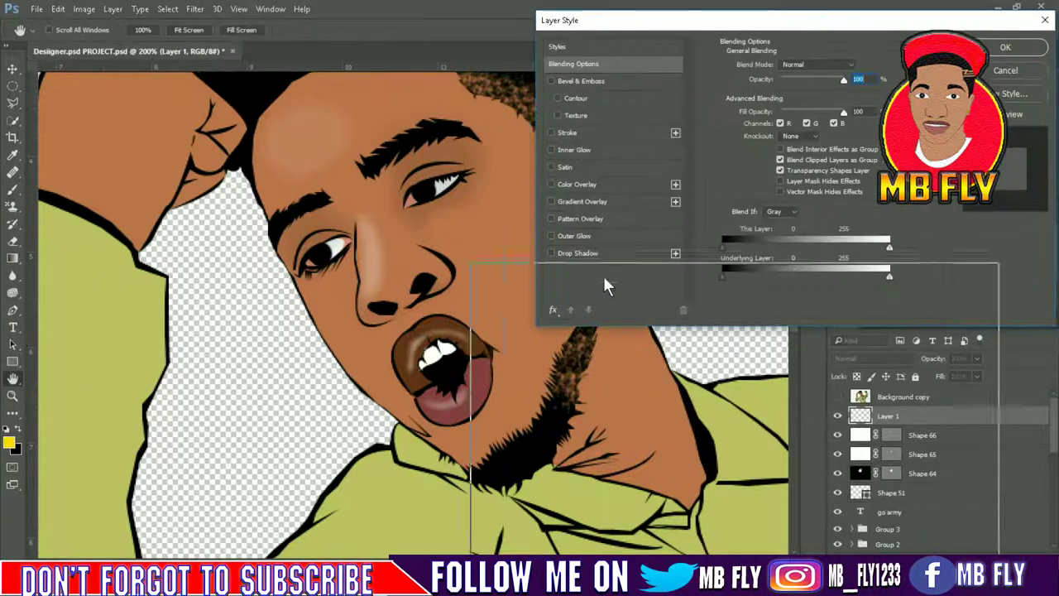
{"action": "left_click_drag", "start_coordinate": [604, 286], "coordinate": [606, 287]}
{"action": "left_click", "coordinate": [509, 519]}
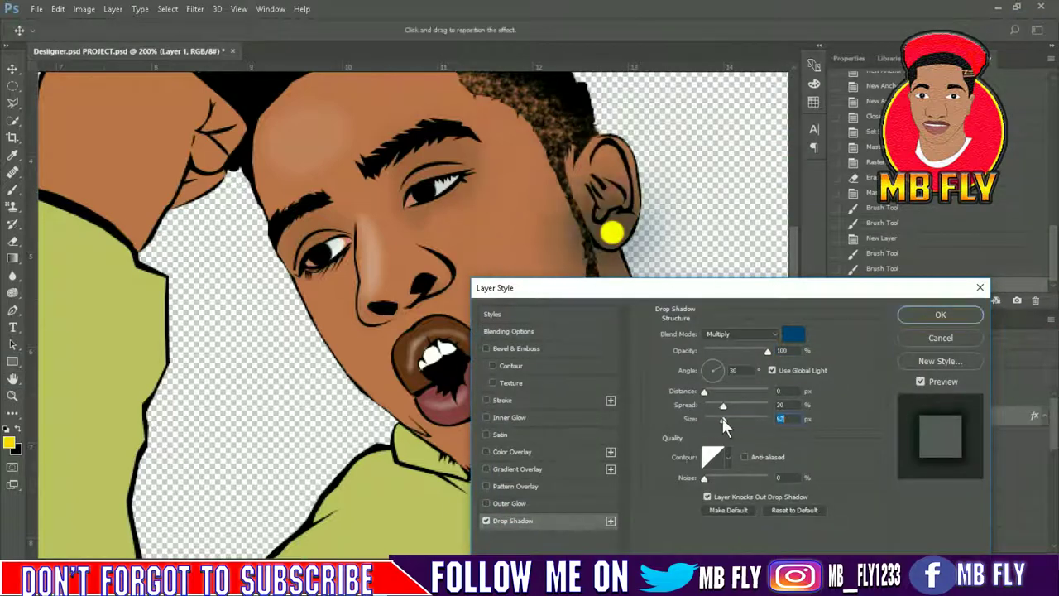
{"action": "left_click_drag", "start_coordinate": [721, 417], "coordinate": [709, 419]}
Add a gradient overlay to the earring, trying presets before applying yellow-to-black
{"action": "left_click", "coordinate": [499, 468]}
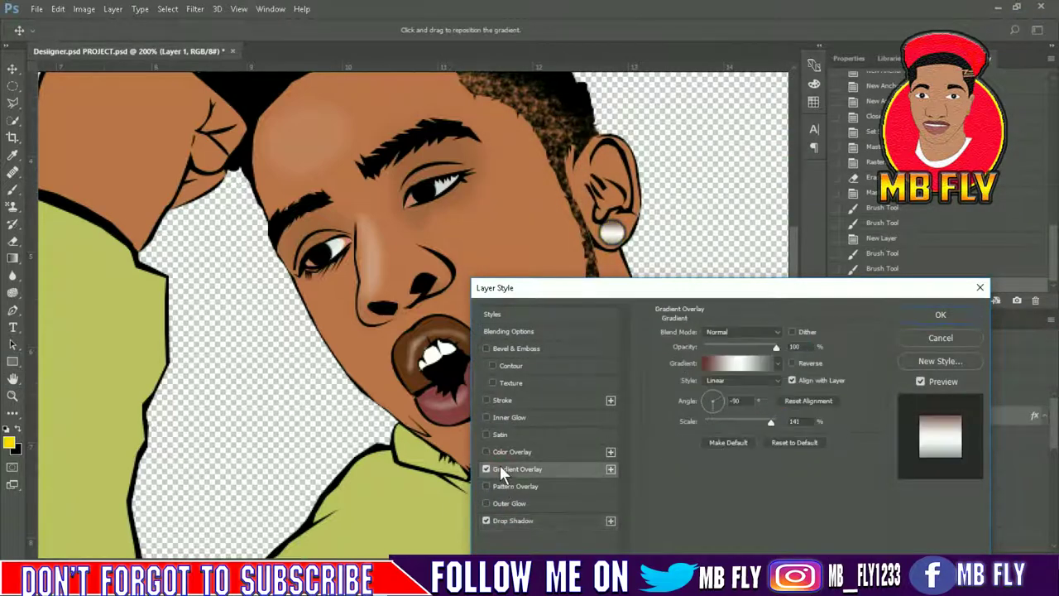
{"action": "left_click", "coordinate": [715, 363]}
{"action": "left_click", "coordinate": [720, 174]}
{"action": "left_click", "coordinate": [811, 133]}
{"action": "left_click", "coordinate": [719, 362]}
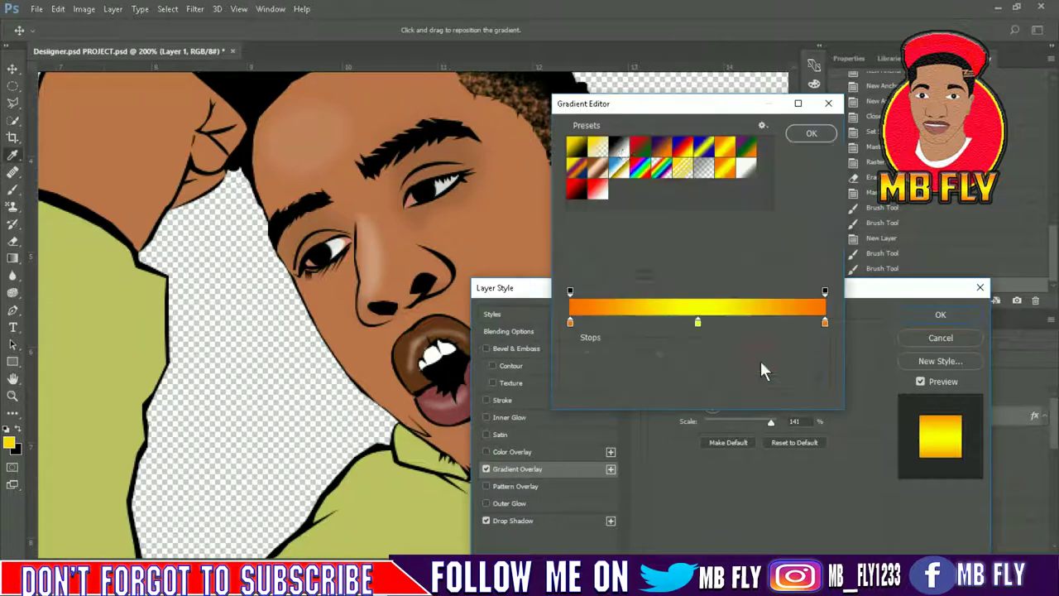
{"action": "left_click", "coordinate": [620, 148]}
{"action": "left_click", "coordinate": [810, 135]}
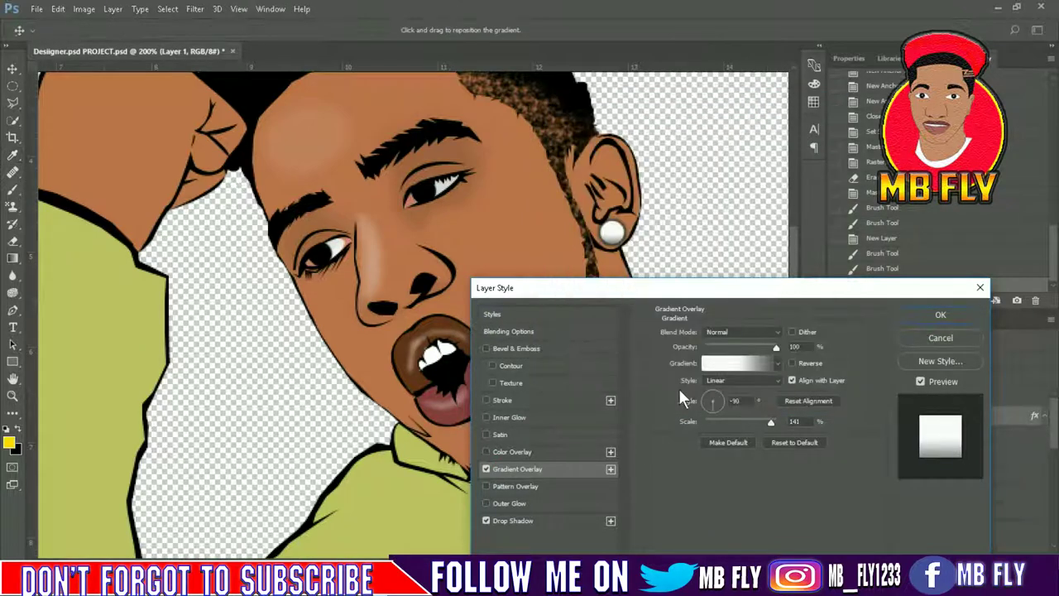
{"action": "left_click", "coordinate": [718, 364]}
{"action": "double_click", "coordinate": [579, 149]}
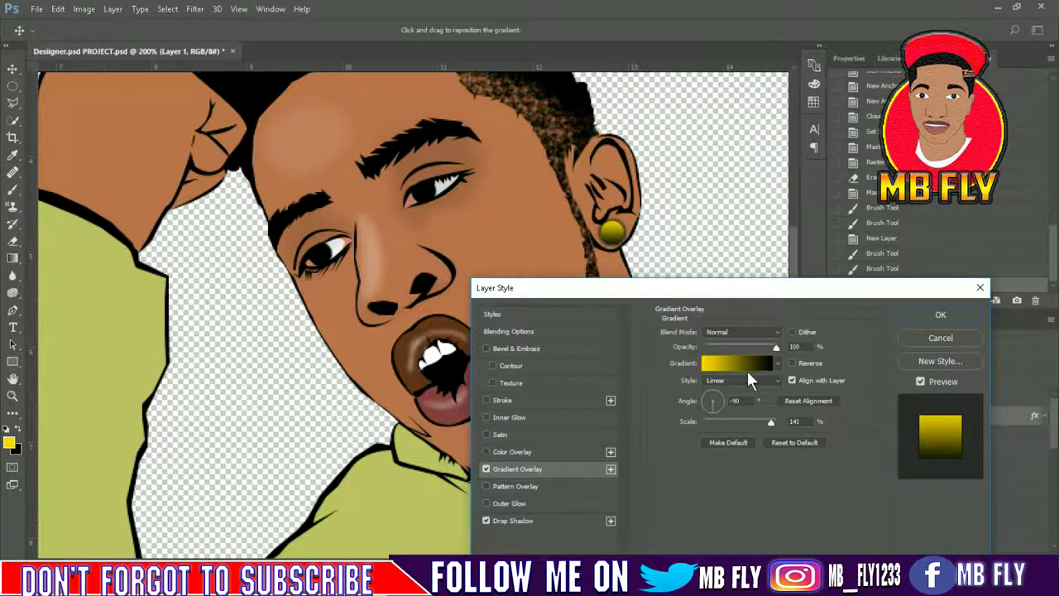
Scale the gradient to 150, lower its opacity, switch to black-to-white in Normal mode, and apply
{"action": "mouse_move", "coordinate": [770, 421]}
{"action": "left_mouse_down"}
{"action": "mouse_move", "coordinate": [749, 421]}
{"action": "mouse_move", "coordinate": [775, 421]}
{"action": "left_mouse_up"}
{"action": "left_click_drag", "start_coordinate": [775, 347], "coordinate": [738, 346]}
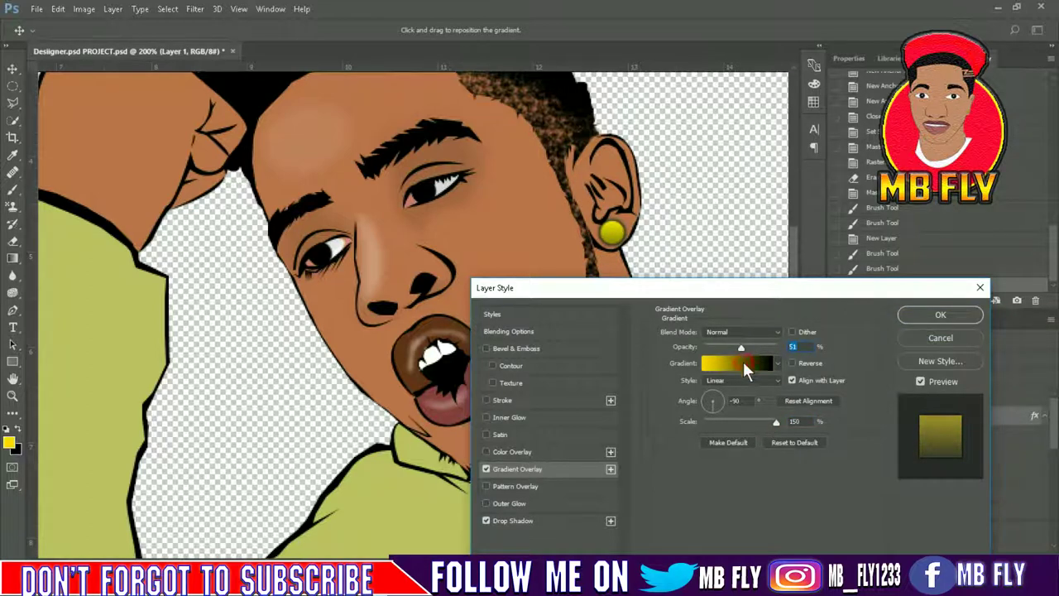
{"action": "left_click", "coordinate": [746, 364]}
{"action": "double_click", "coordinate": [617, 148]}
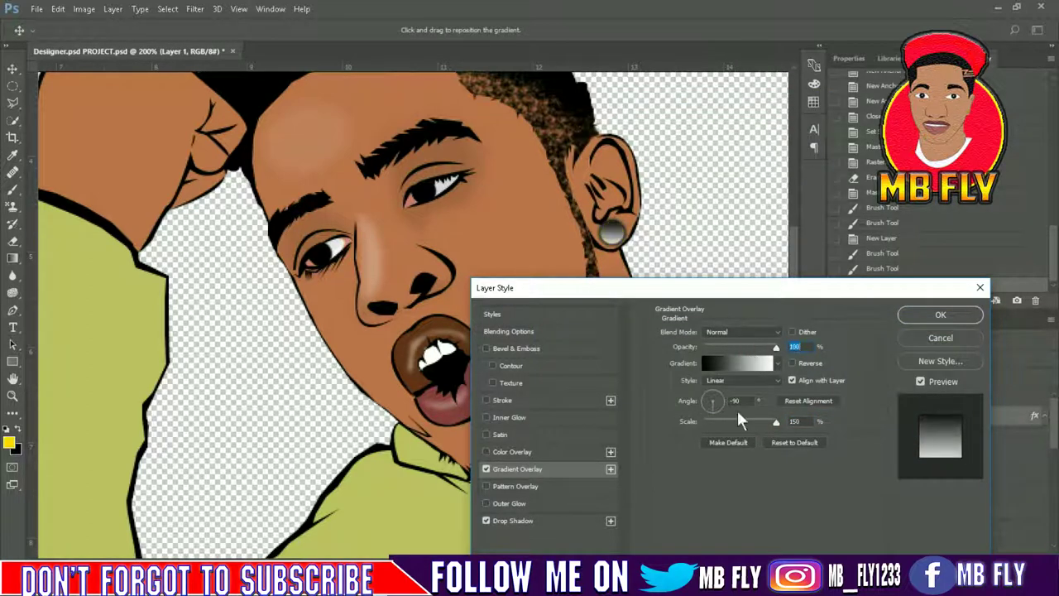
{"action": "left_click", "coordinate": [770, 331]}
{"action": "left_click", "coordinate": [770, 331]}
{"action": "left_click", "coordinate": [777, 363]}
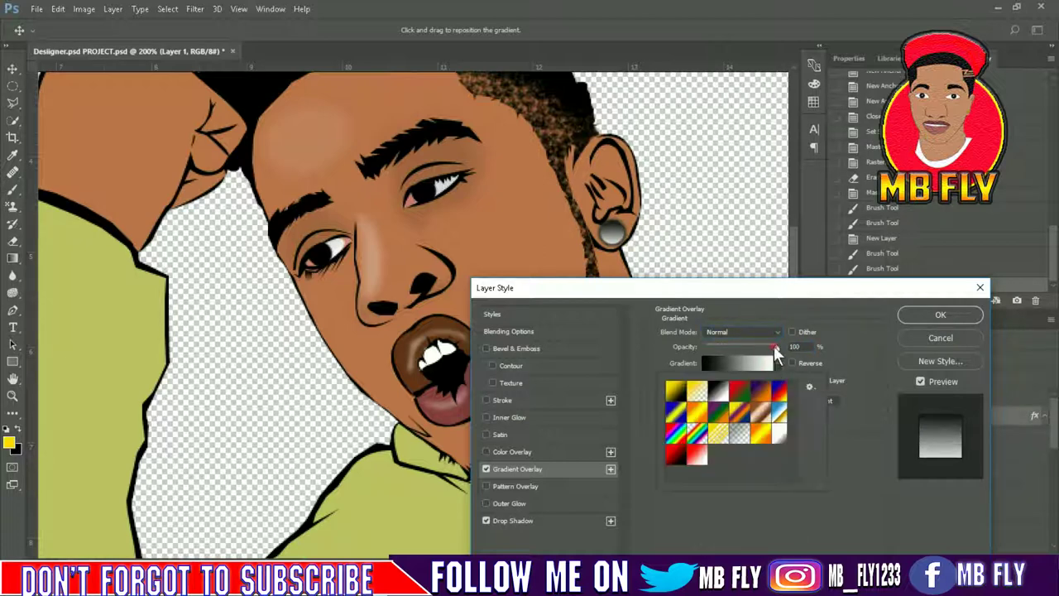
{"action": "left_click", "coordinate": [775, 352]}
{"action": "left_click", "coordinate": [512, 520]}
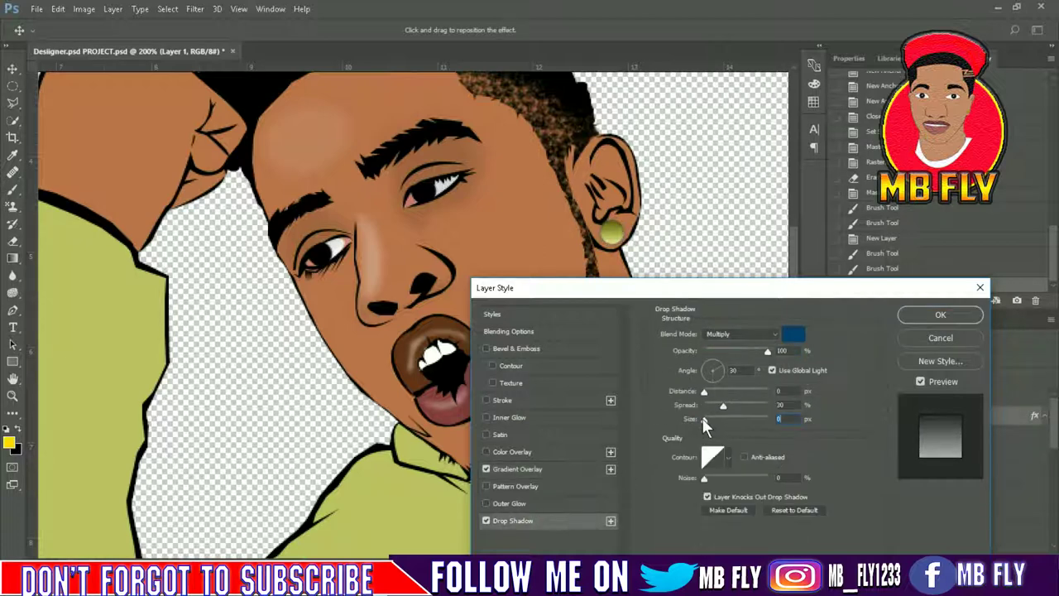
{"action": "left_click", "coordinate": [935, 313]}
Squash the earring's height slightly with Free Transform, then fit the whole image on screen
{"action": "key", "text": "ctrl+minus"}
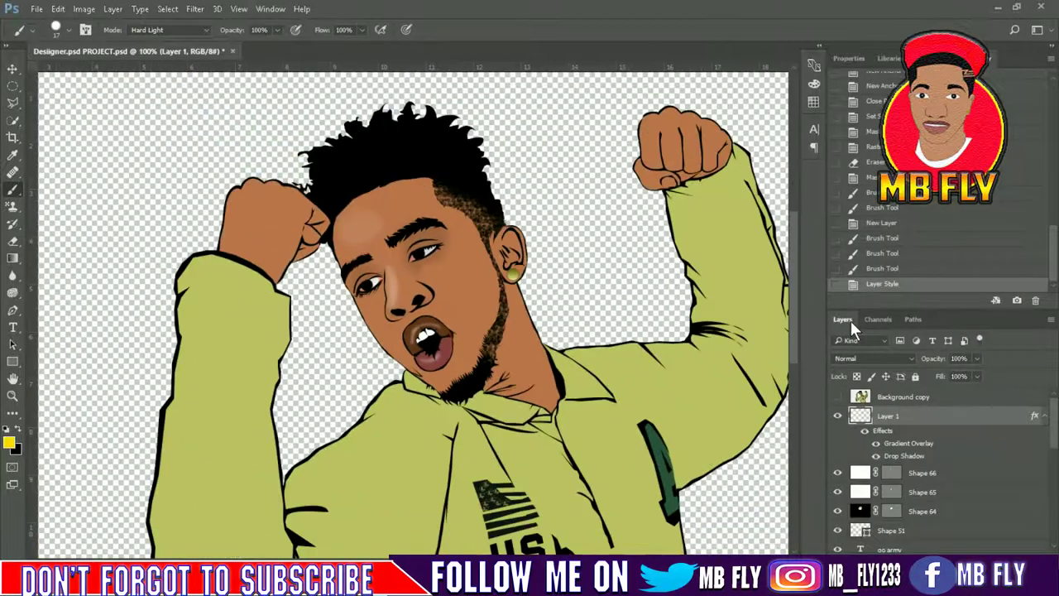
{"action": "key", "text": "ctrl+t"}
{"action": "key", "text": "ctrl+plus"}
{"action": "key", "text": "ctrl+plus"}
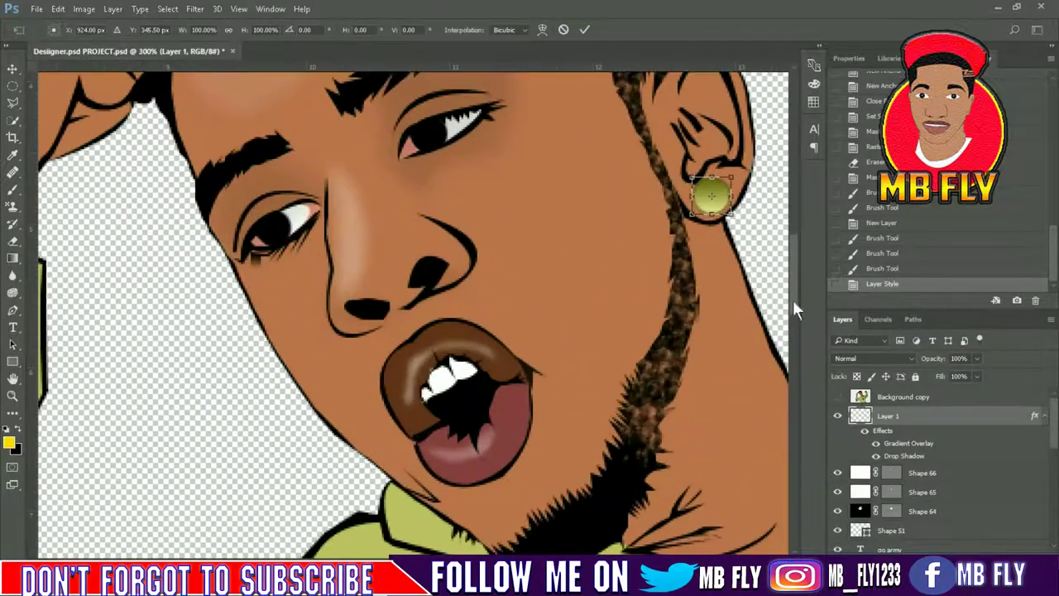
{"action": "left_click_drag", "start_coordinate": [713, 175], "coordinate": [713, 181]}
{"action": "left_click", "coordinate": [584, 29]}
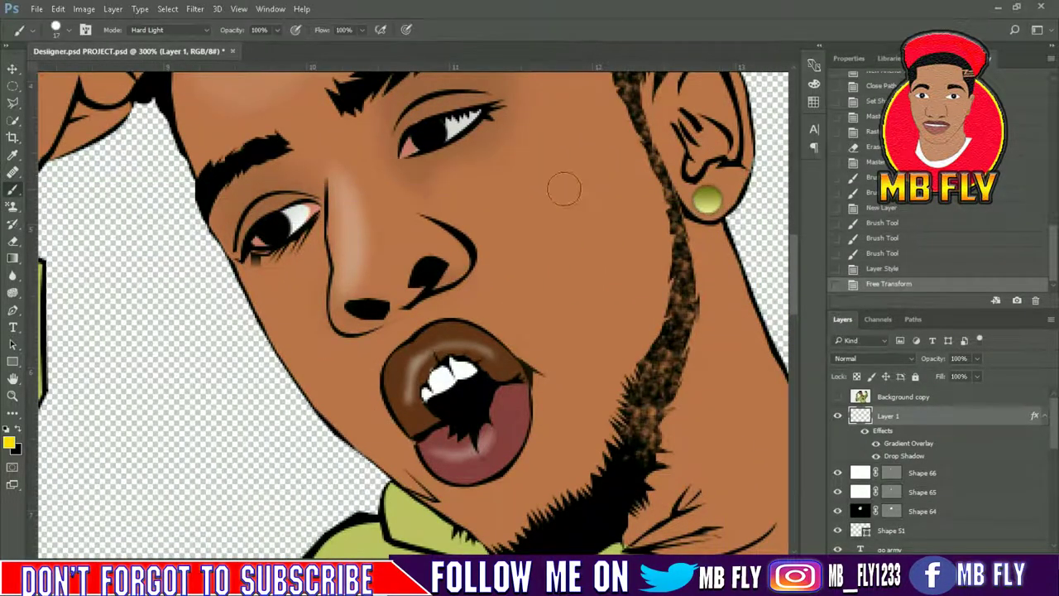
{"action": "key", "text": "ctrl+minus"}
{"action": "key", "text": "ctrl+0"}
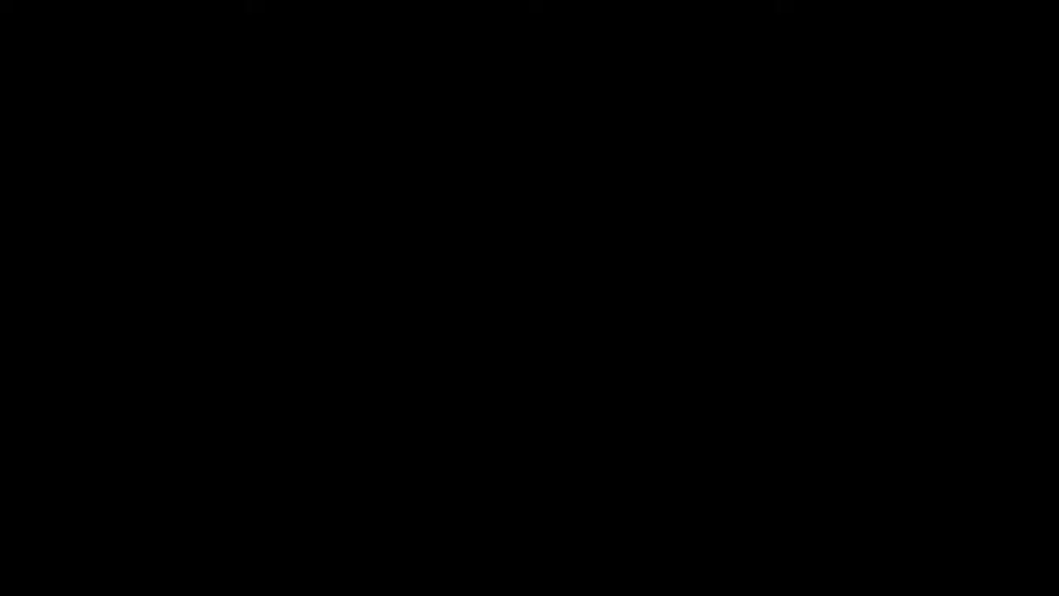